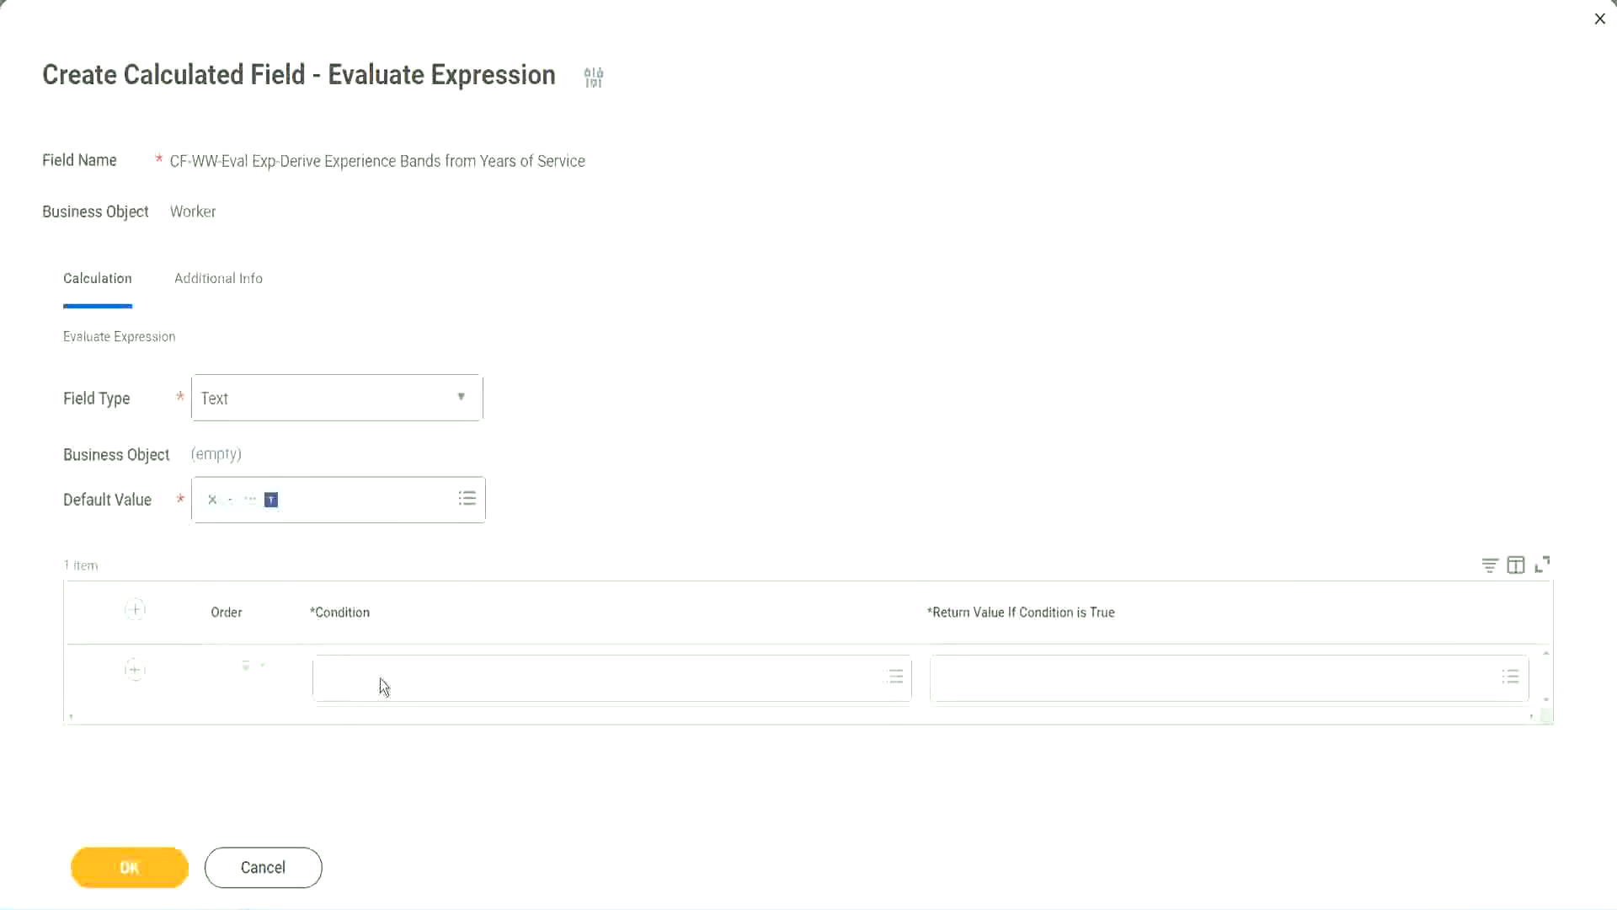
Copy CF-WW-TF-Length of Service between 0 and 7 years from the Notepad++ notes and paste it as the first row's condition.
click(380, 679)
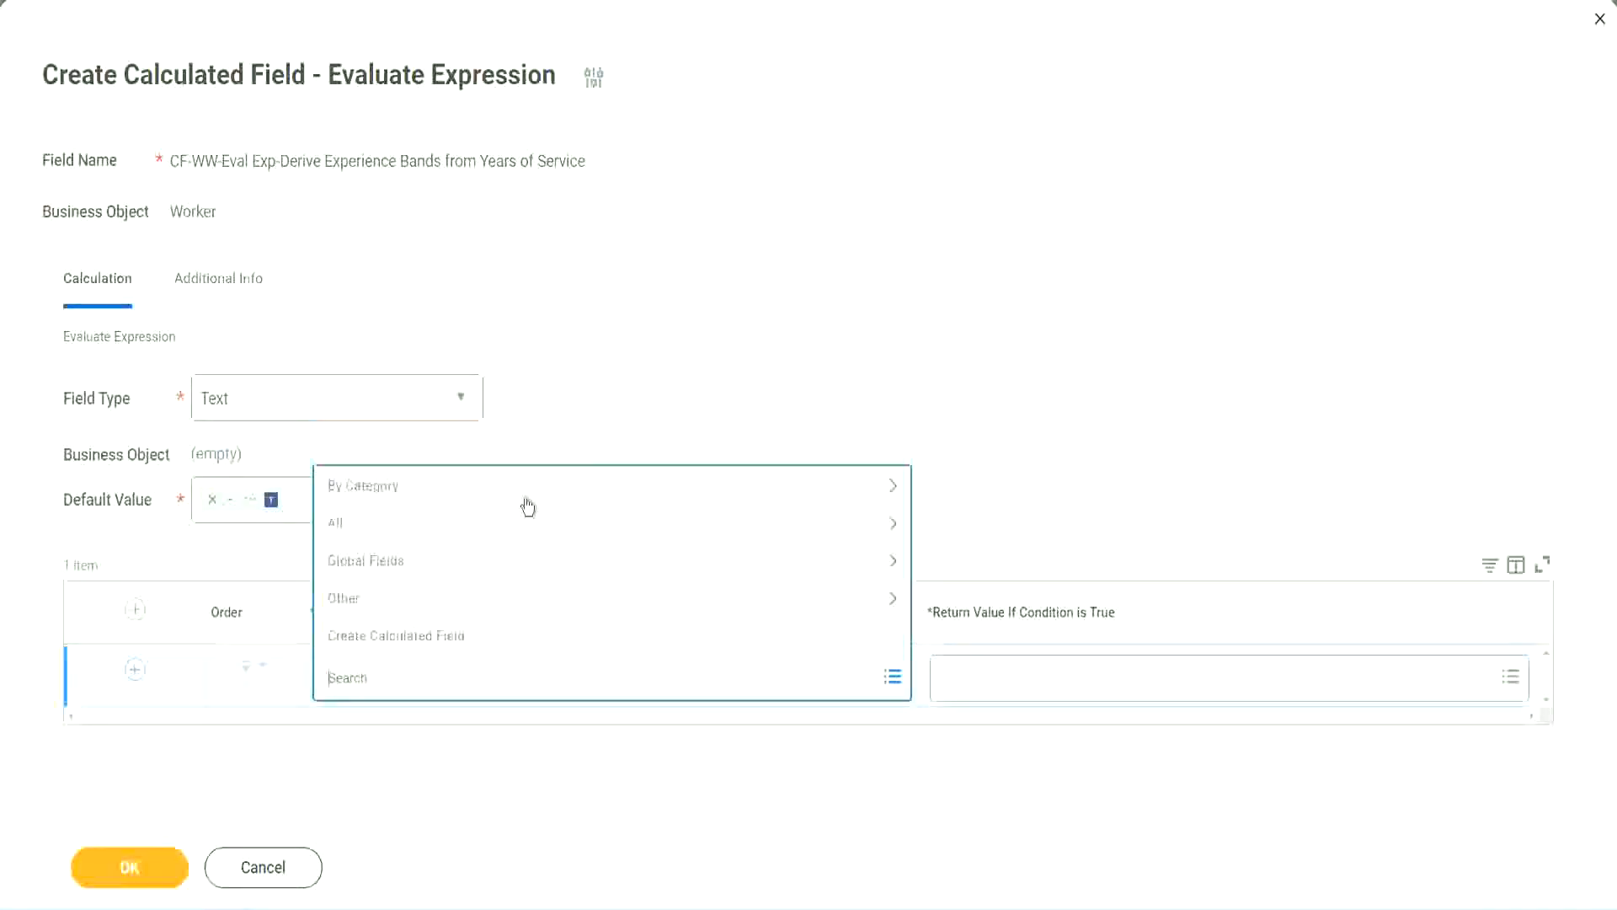
click(618, 374)
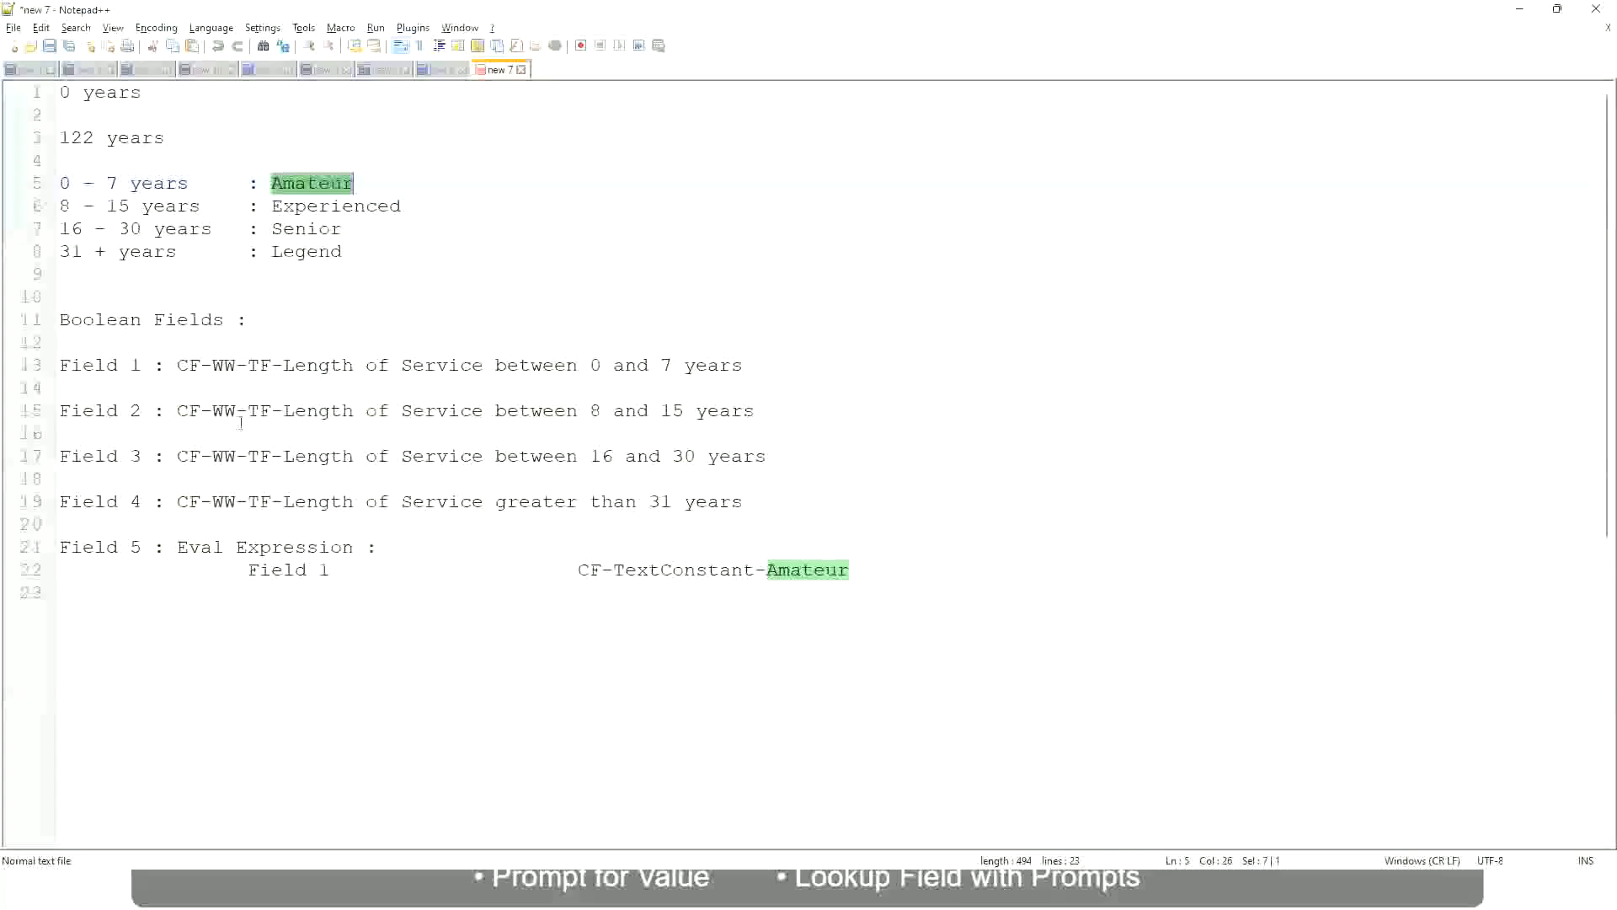
double_click(187, 364)
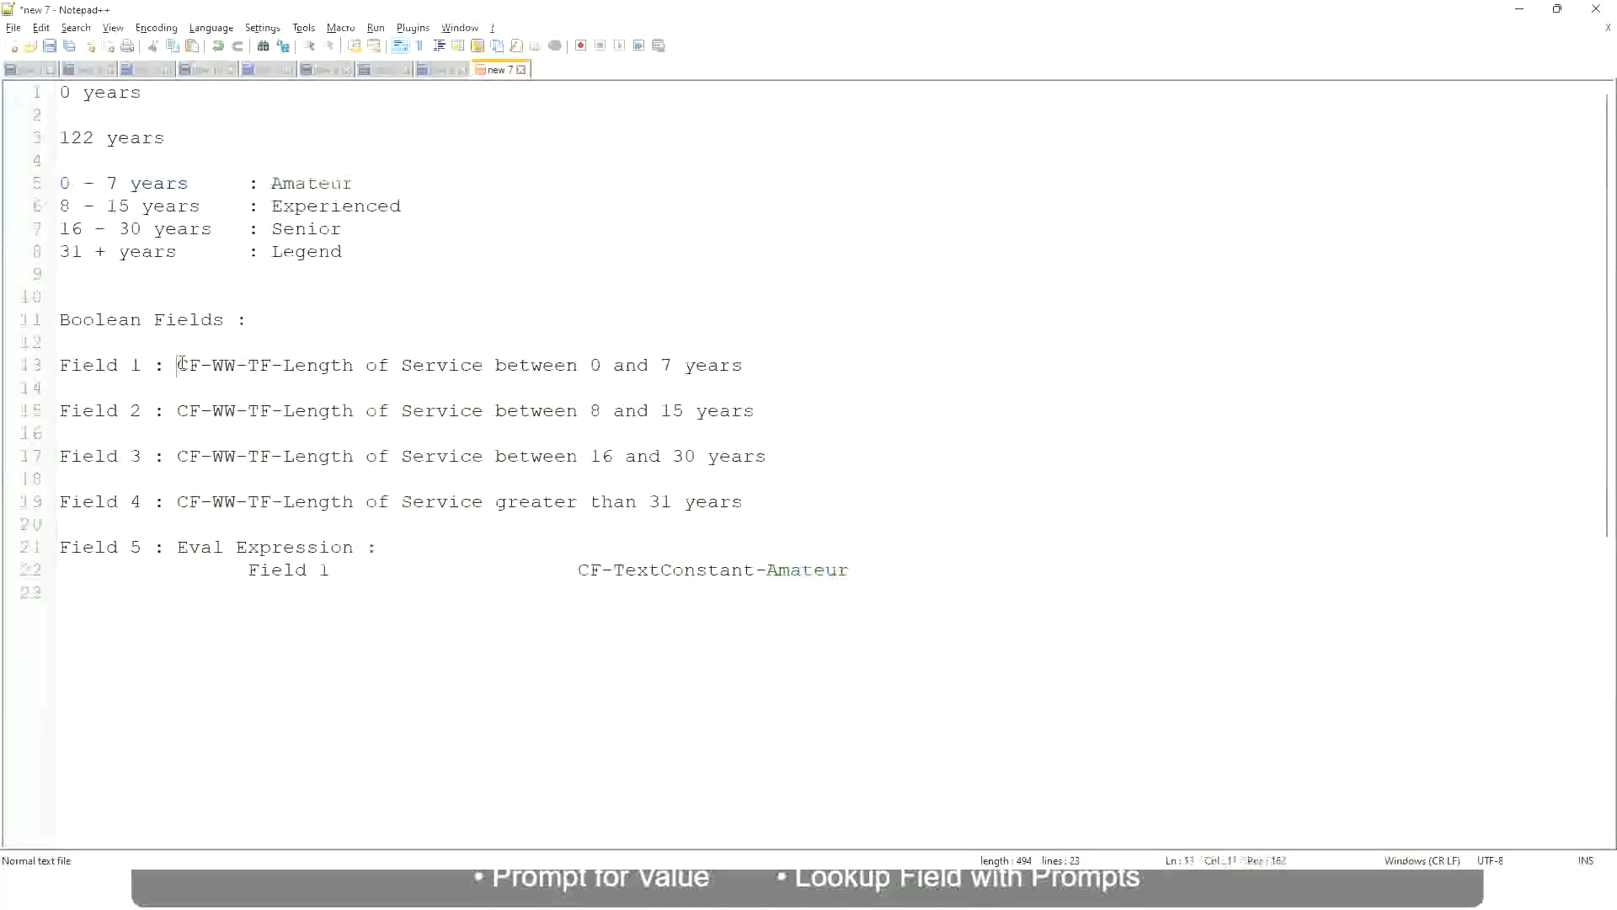
drag(279, 368, 745, 372)
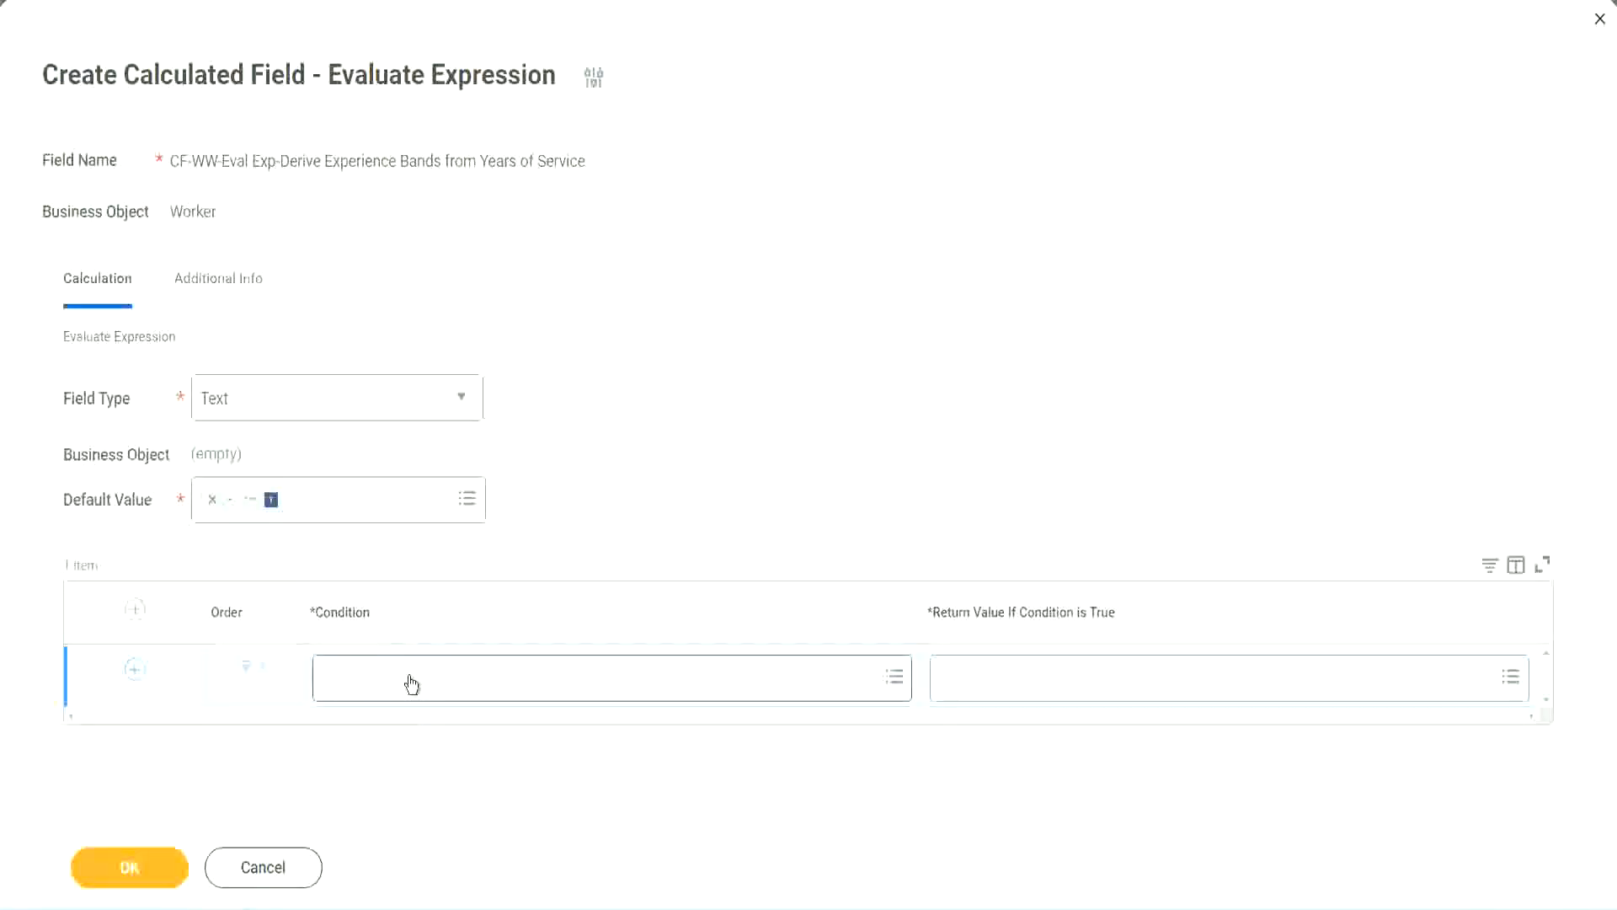
click(411, 684)
text(CF-WW TF-Length of Service between 0 and 7 years)
key(Return)
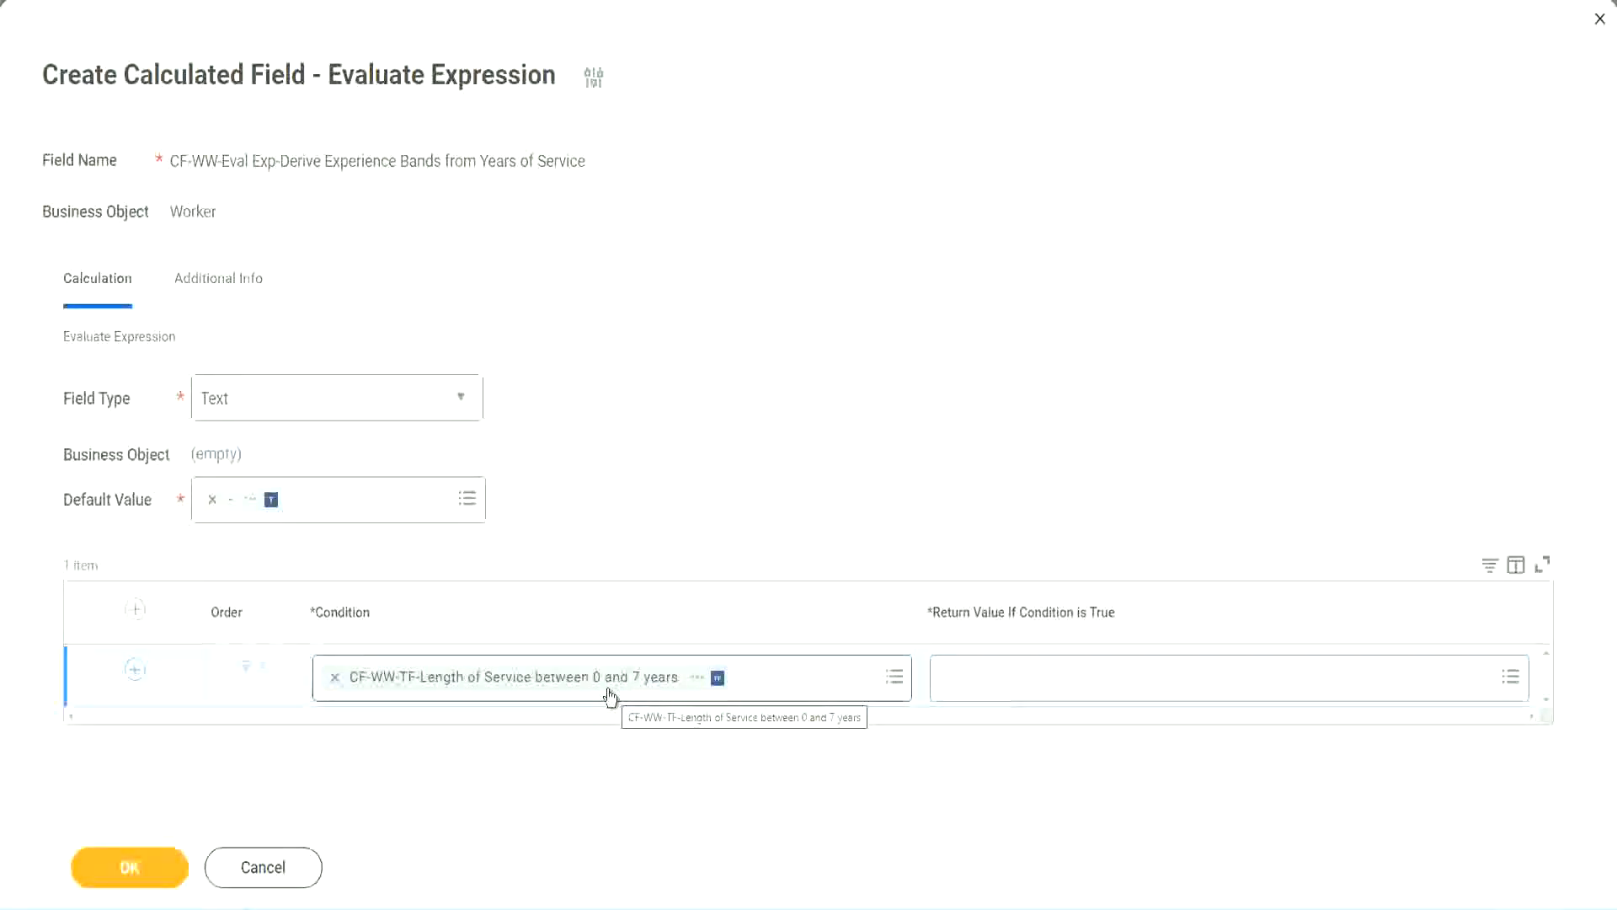
Try to search for Amaterue as the first row's return value.
click(1051, 688)
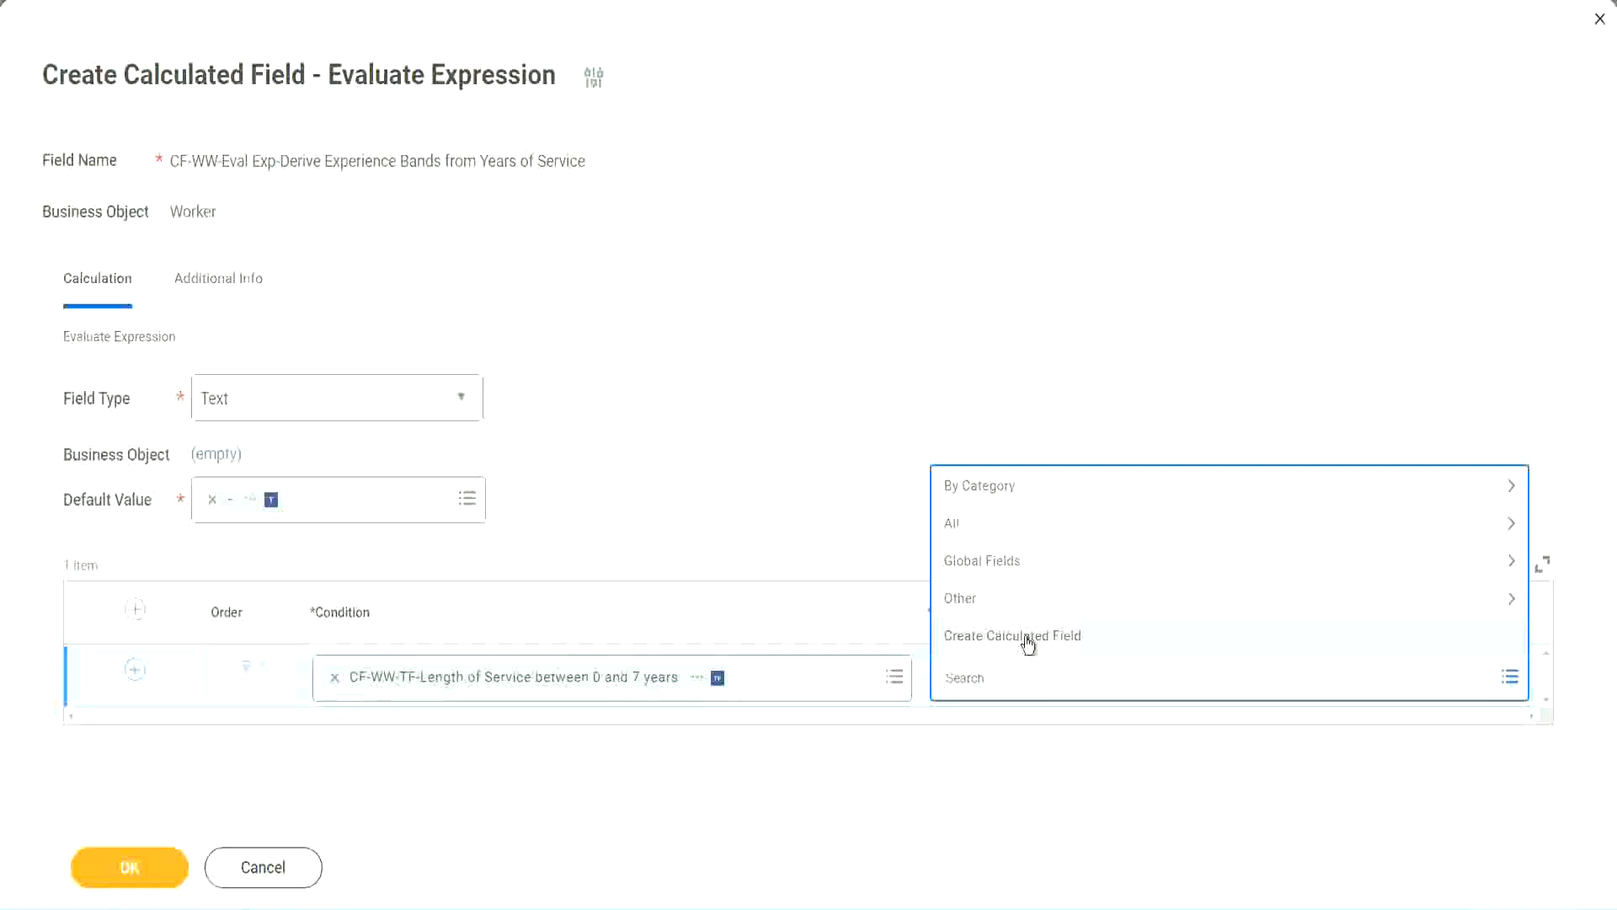
click(938, 419)
click(973, 682)
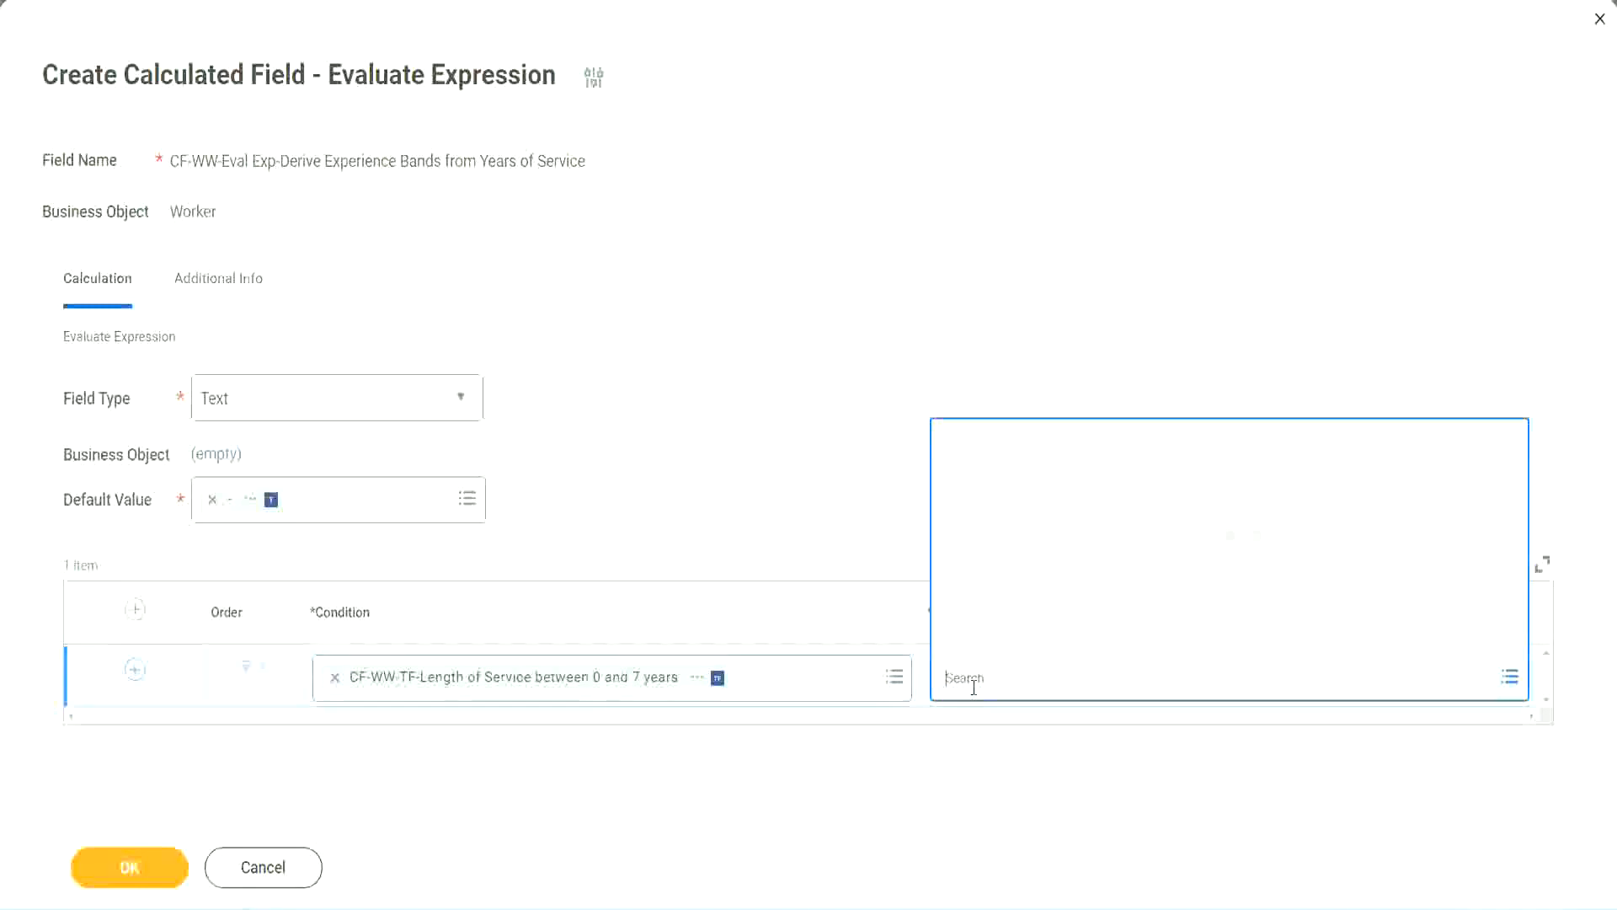
text(Amaterue)
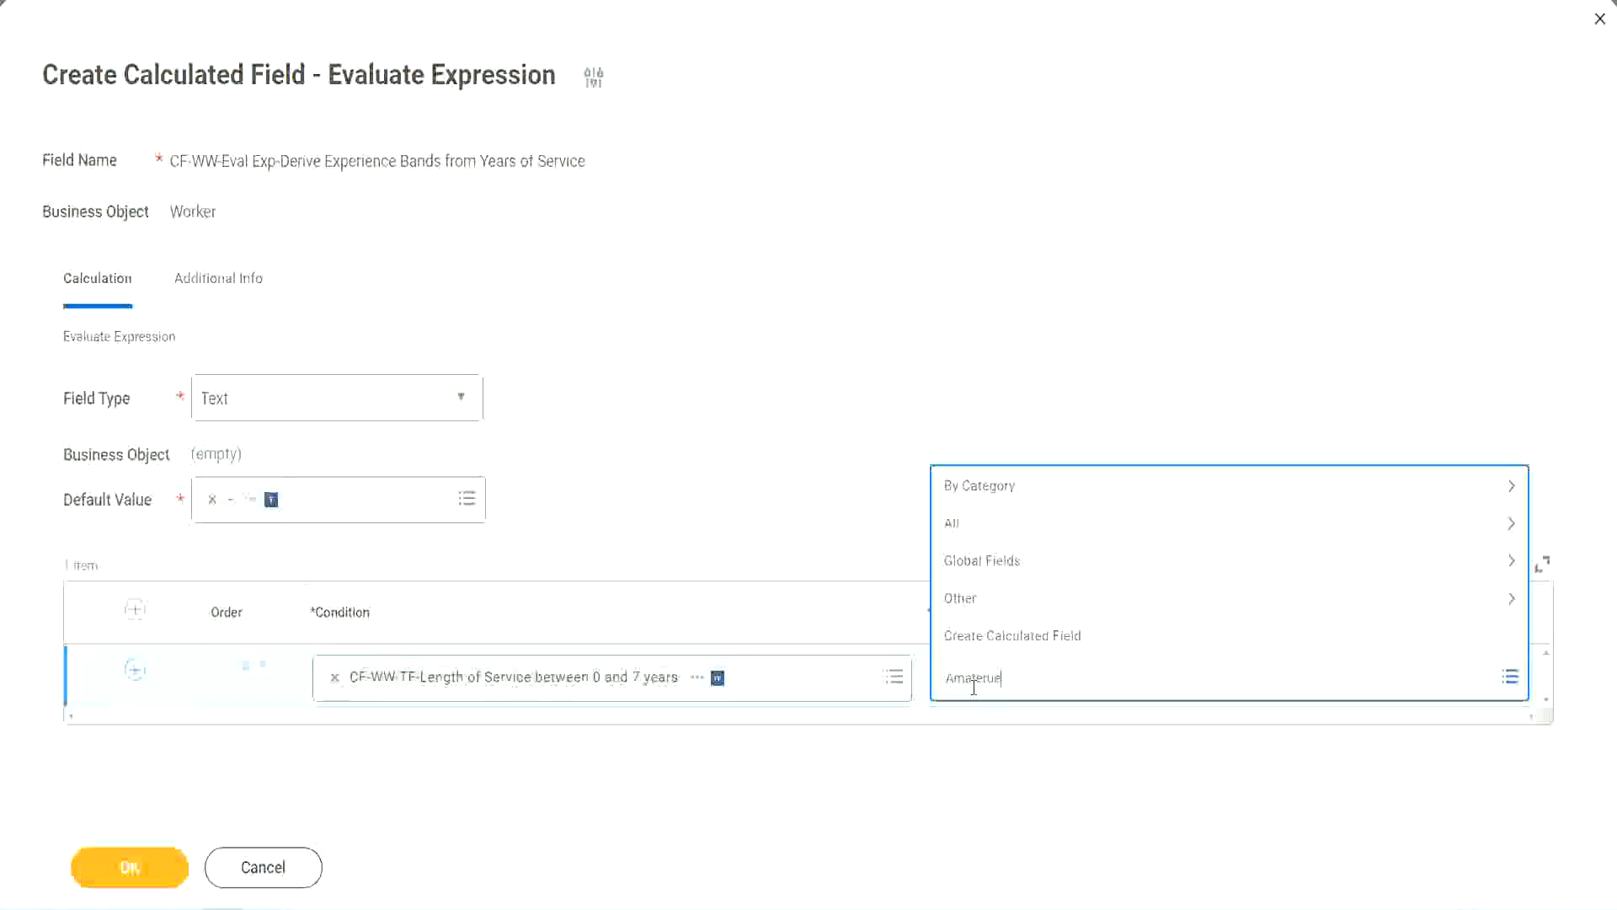
click(816, 488)
click(1019, 695)
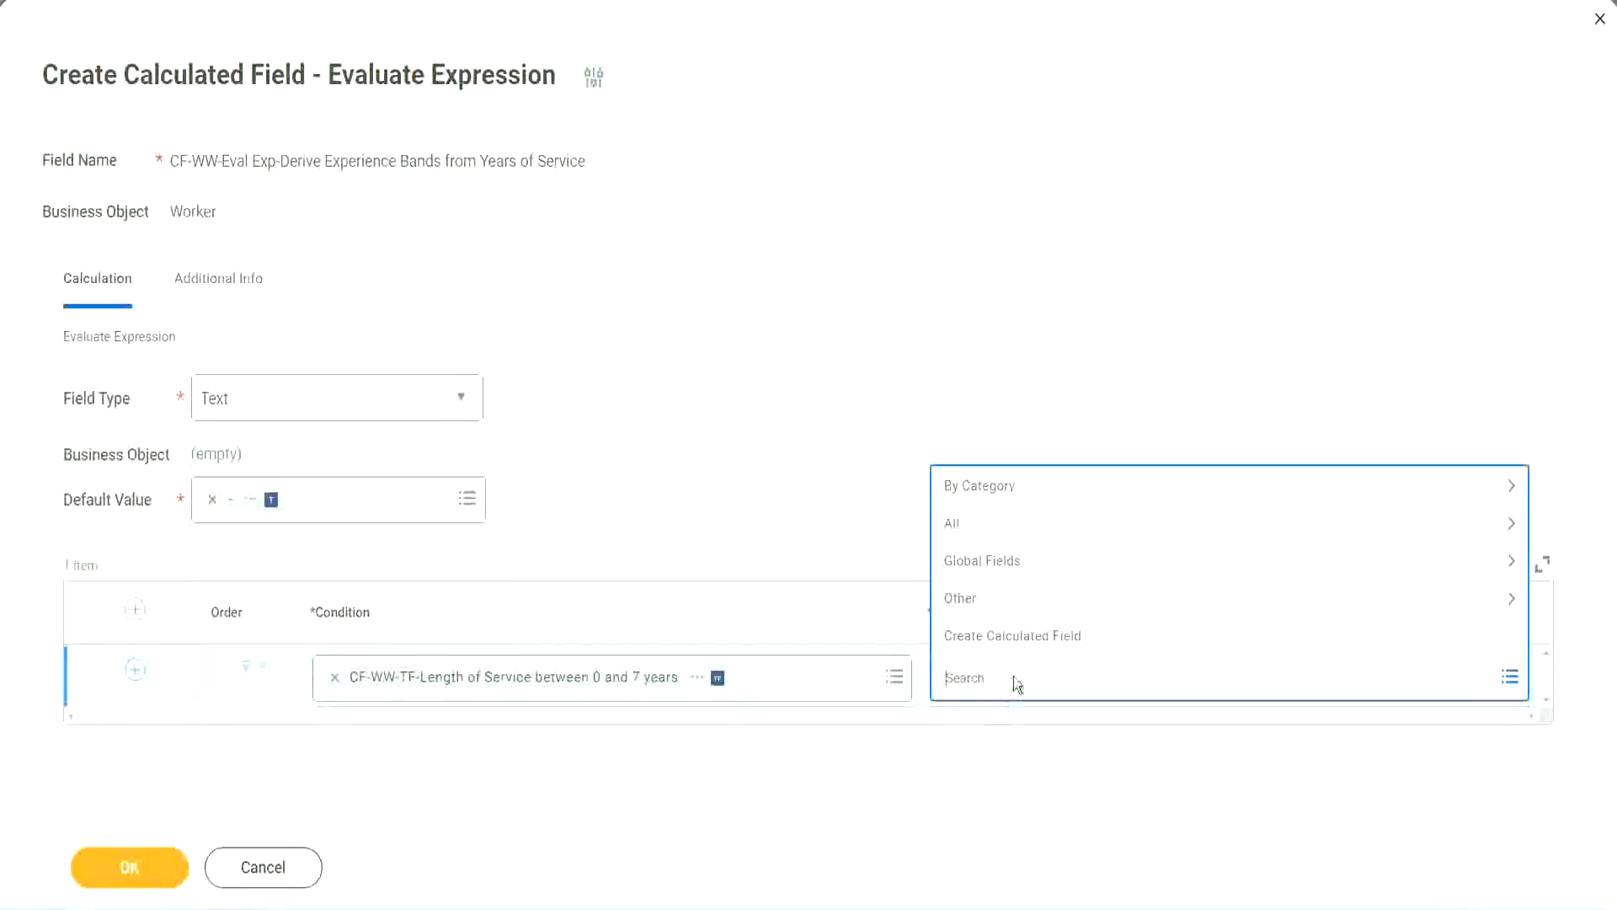
click(815, 490)
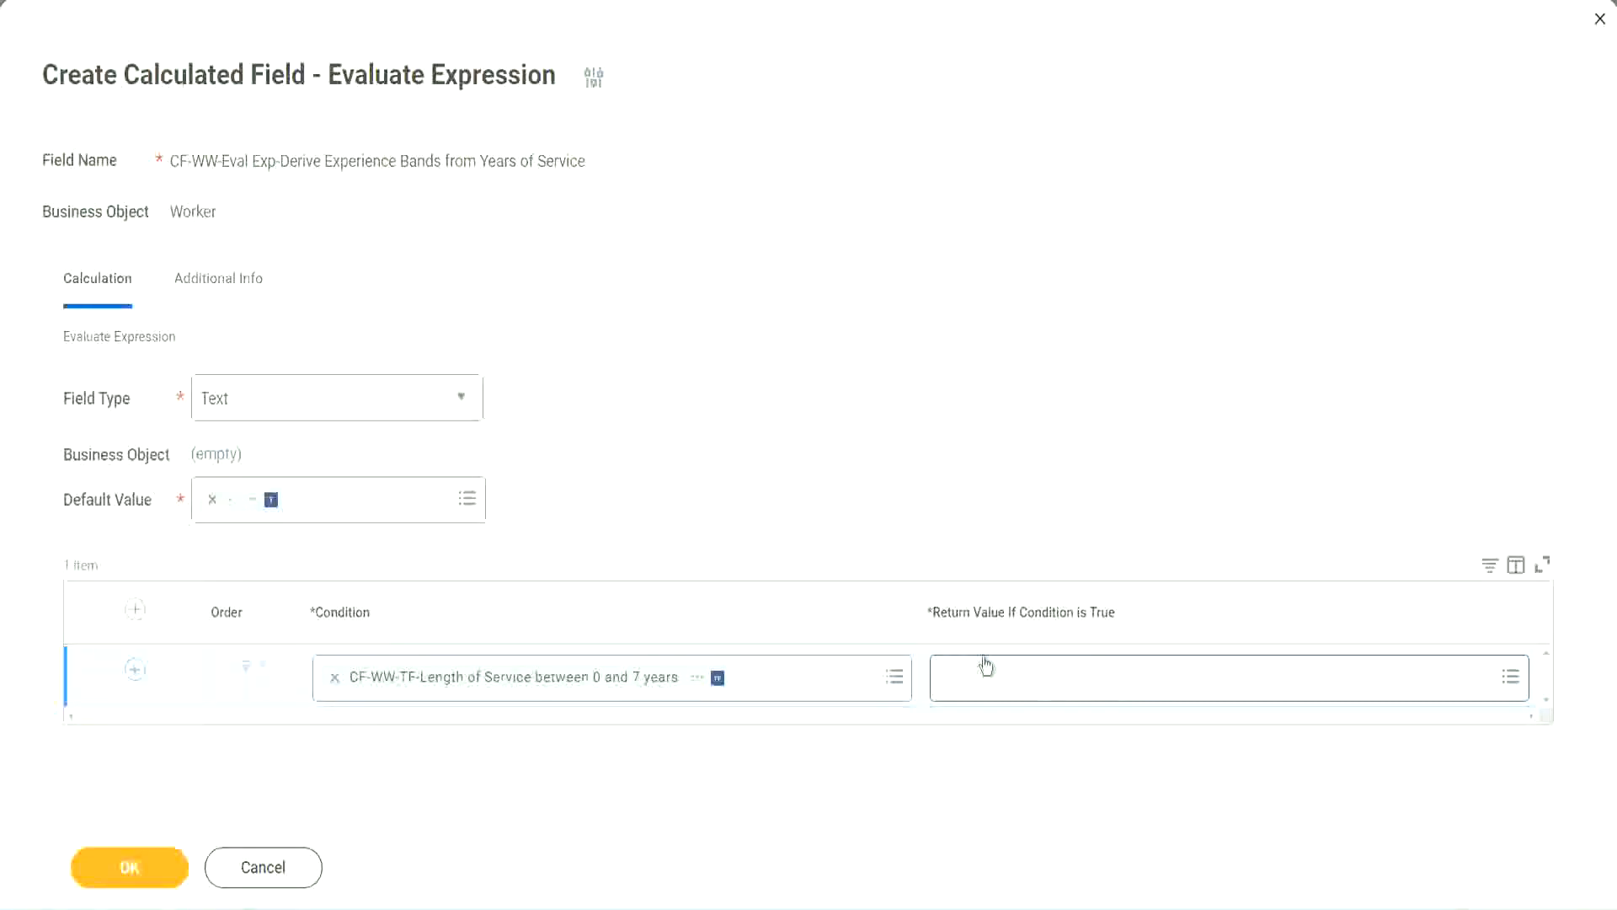
Start creating a new calculated field for the return value, named CF-WW-TC-Amateur.
click(1048, 676)
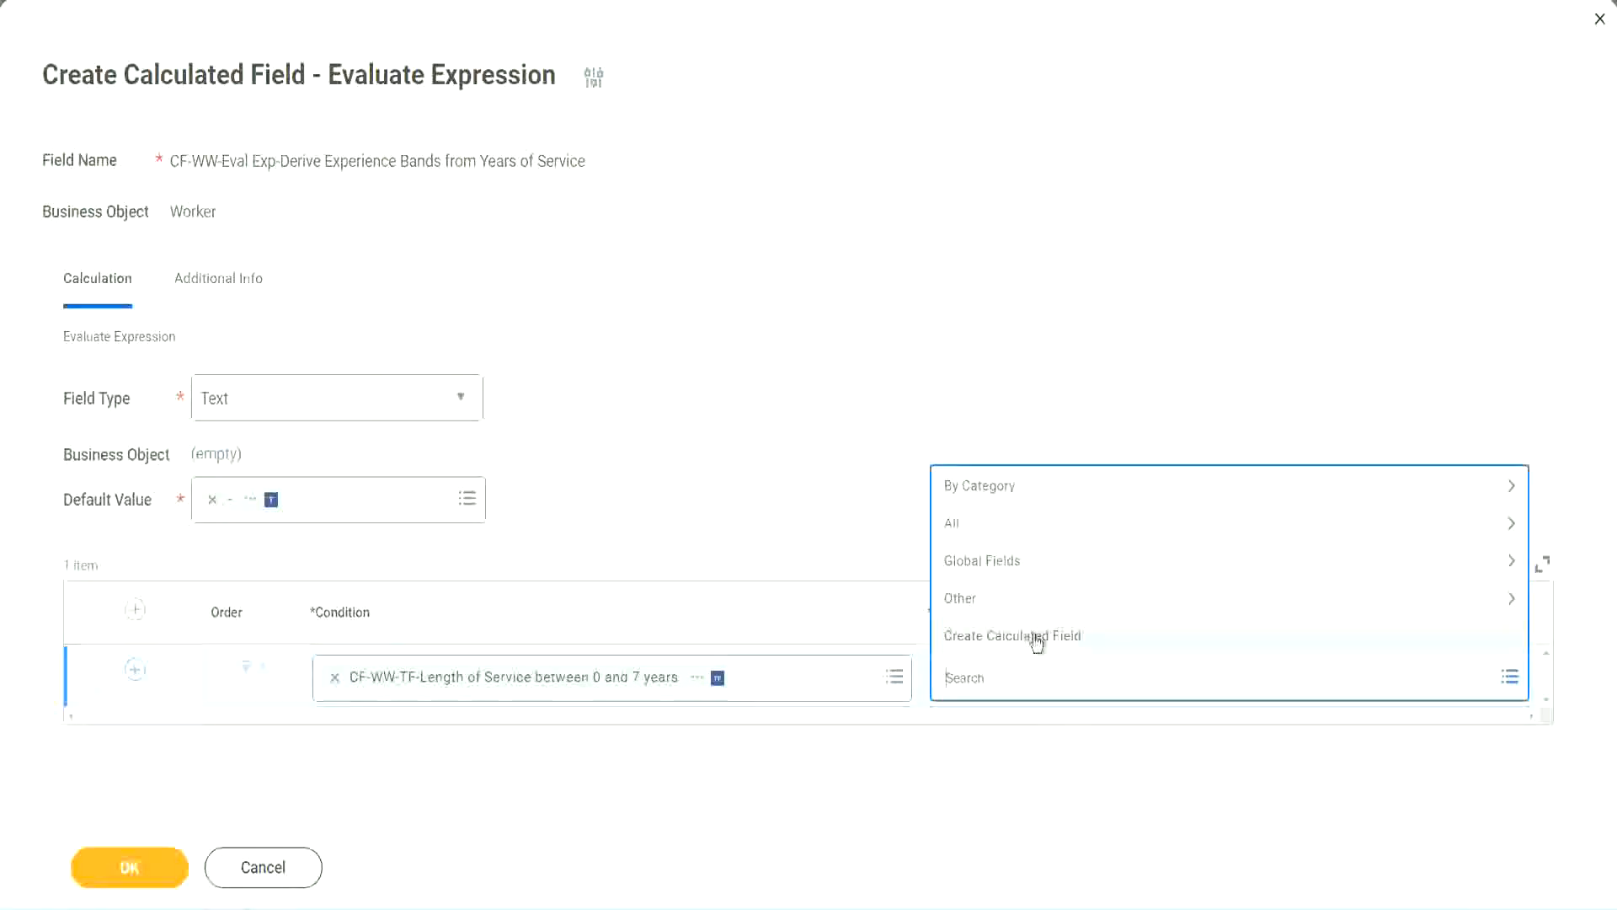
click(1036, 643)
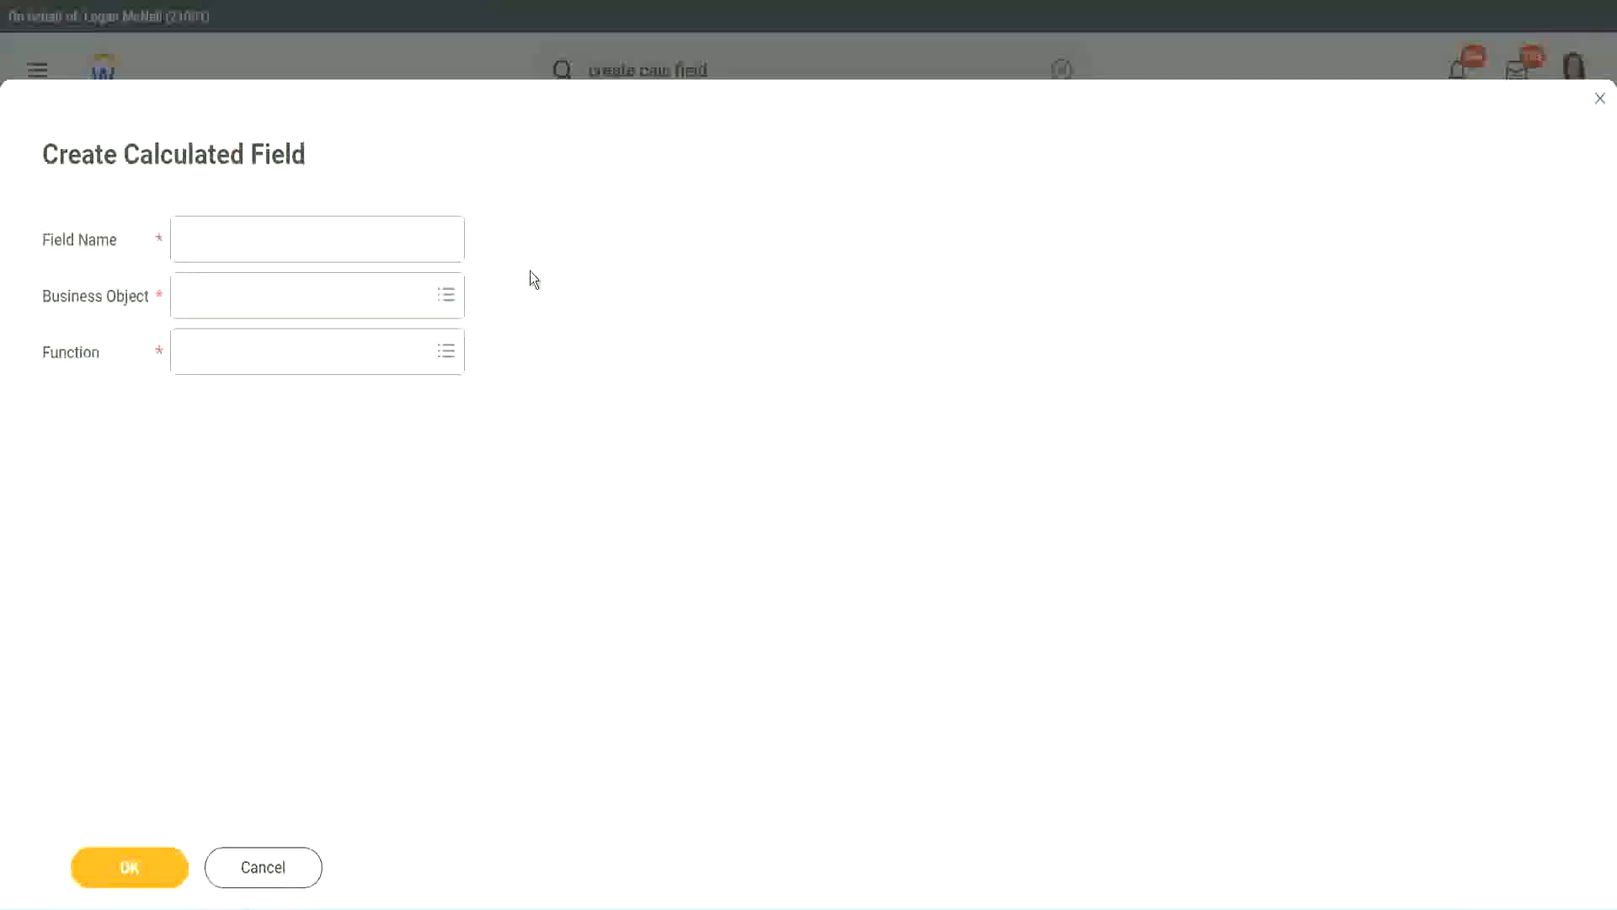
click(199, 241)
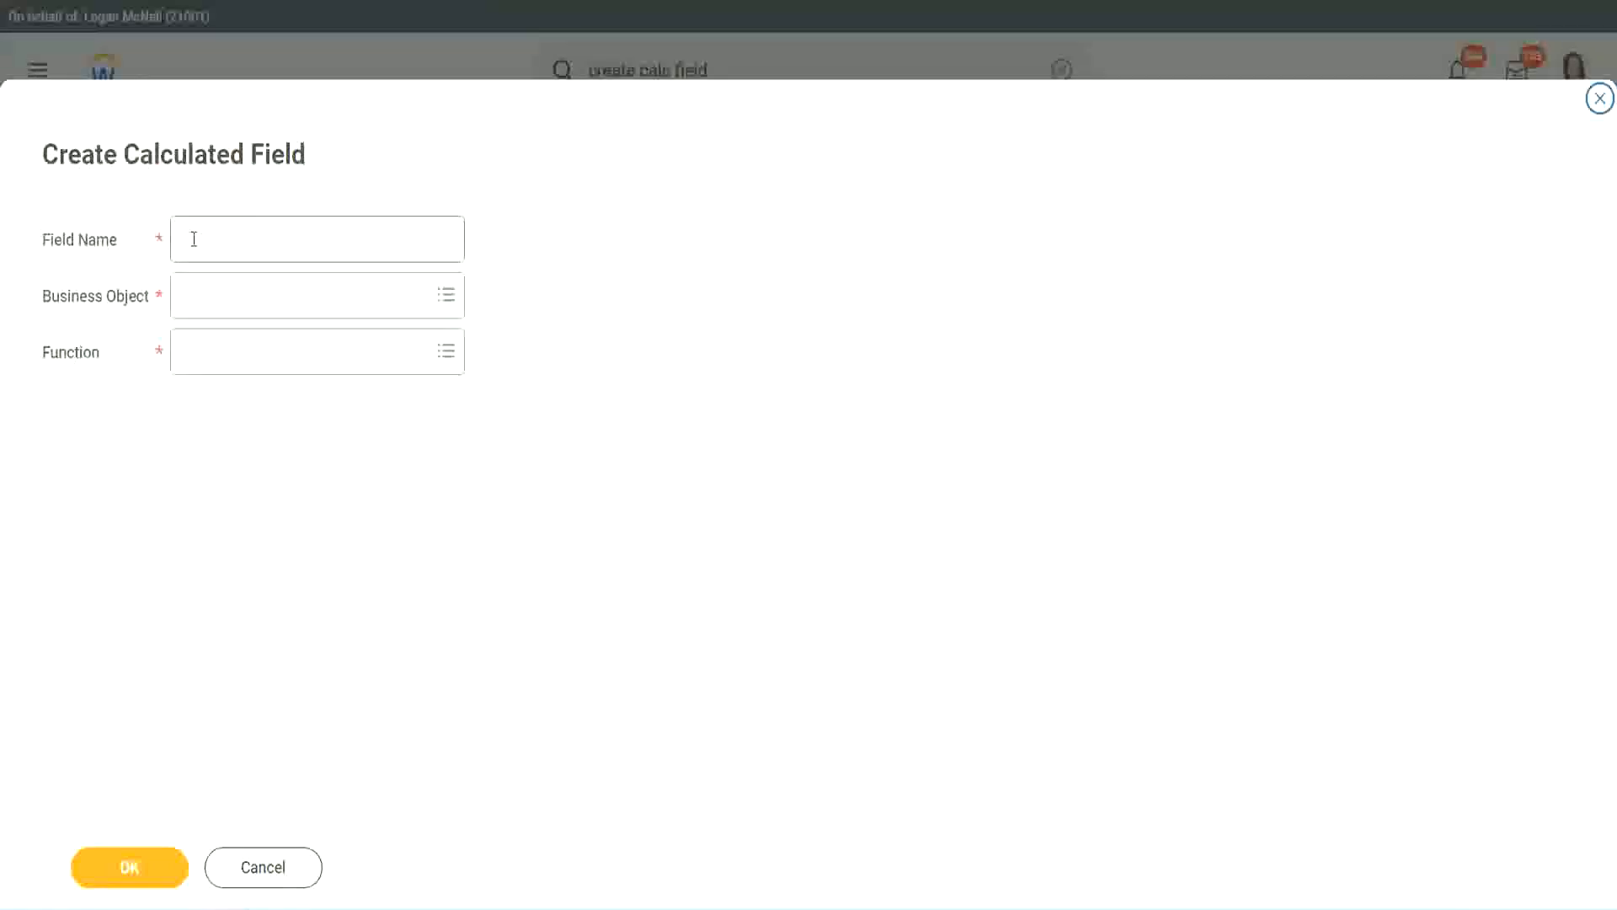
text(CF)
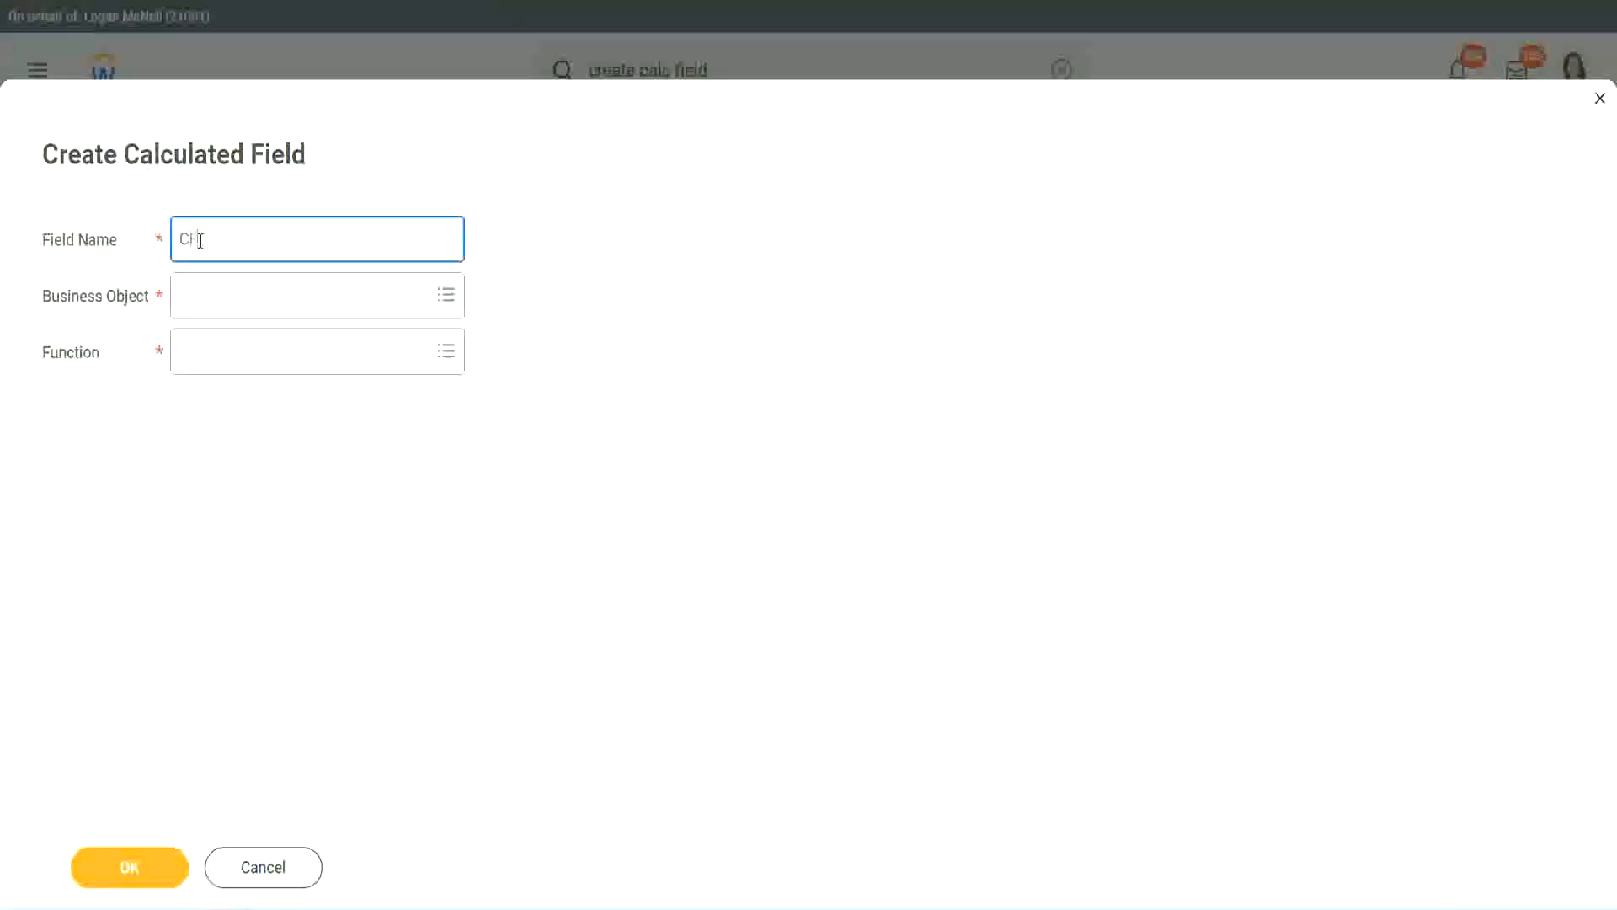
text(_TC)
text(-Am)
text(ateur)
click(202, 239)
text(WW)
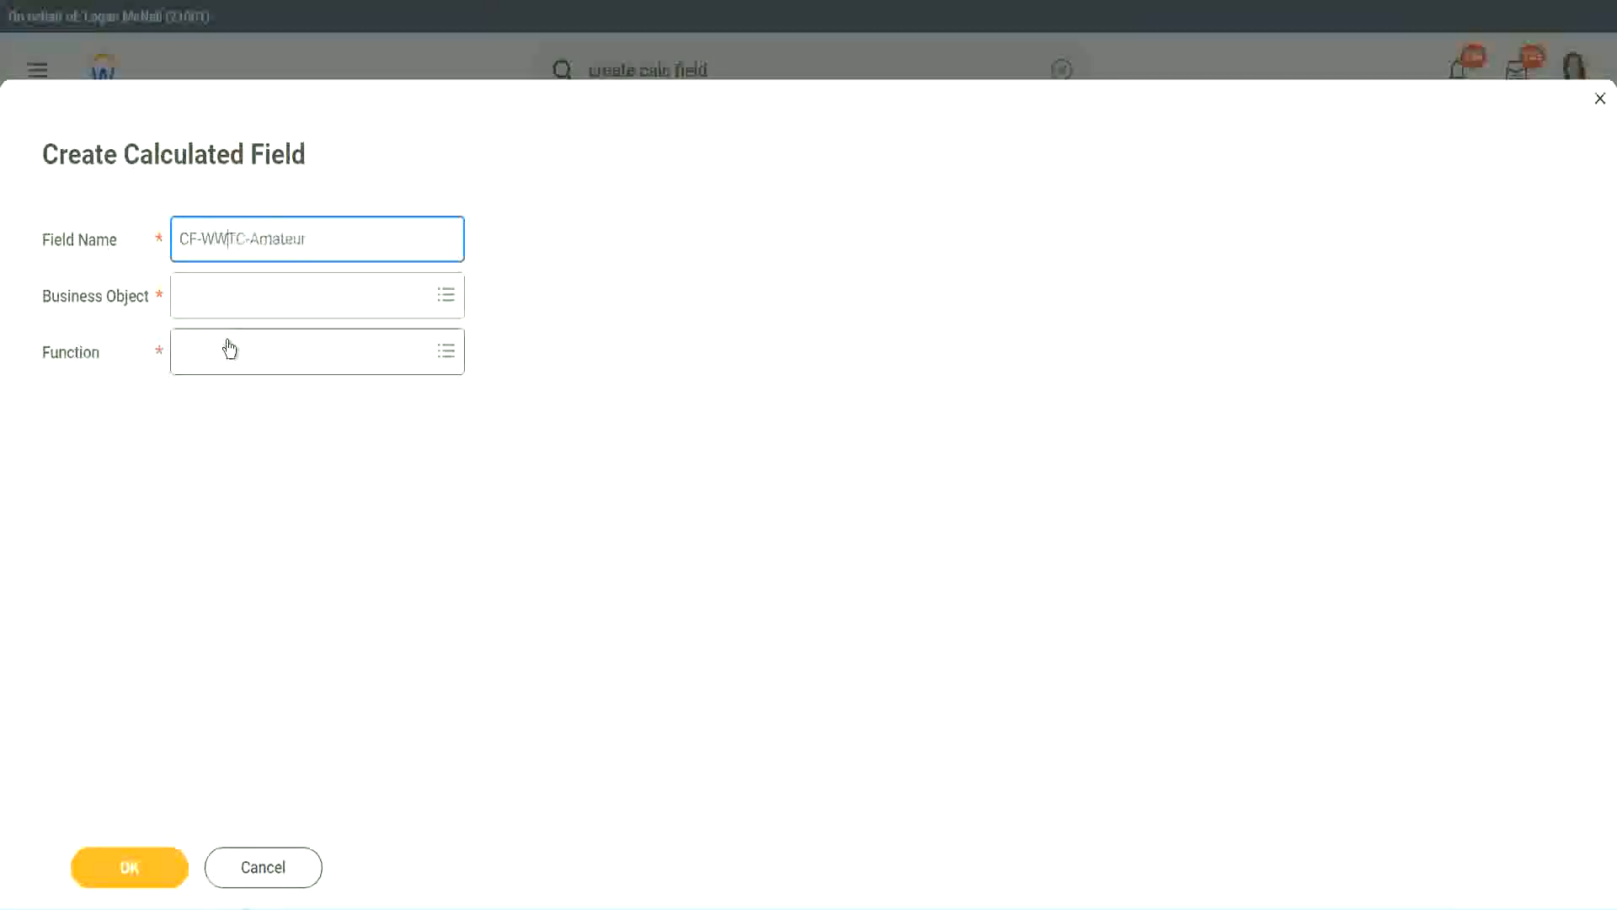
Set the new field's business object to Global.
click(229, 295)
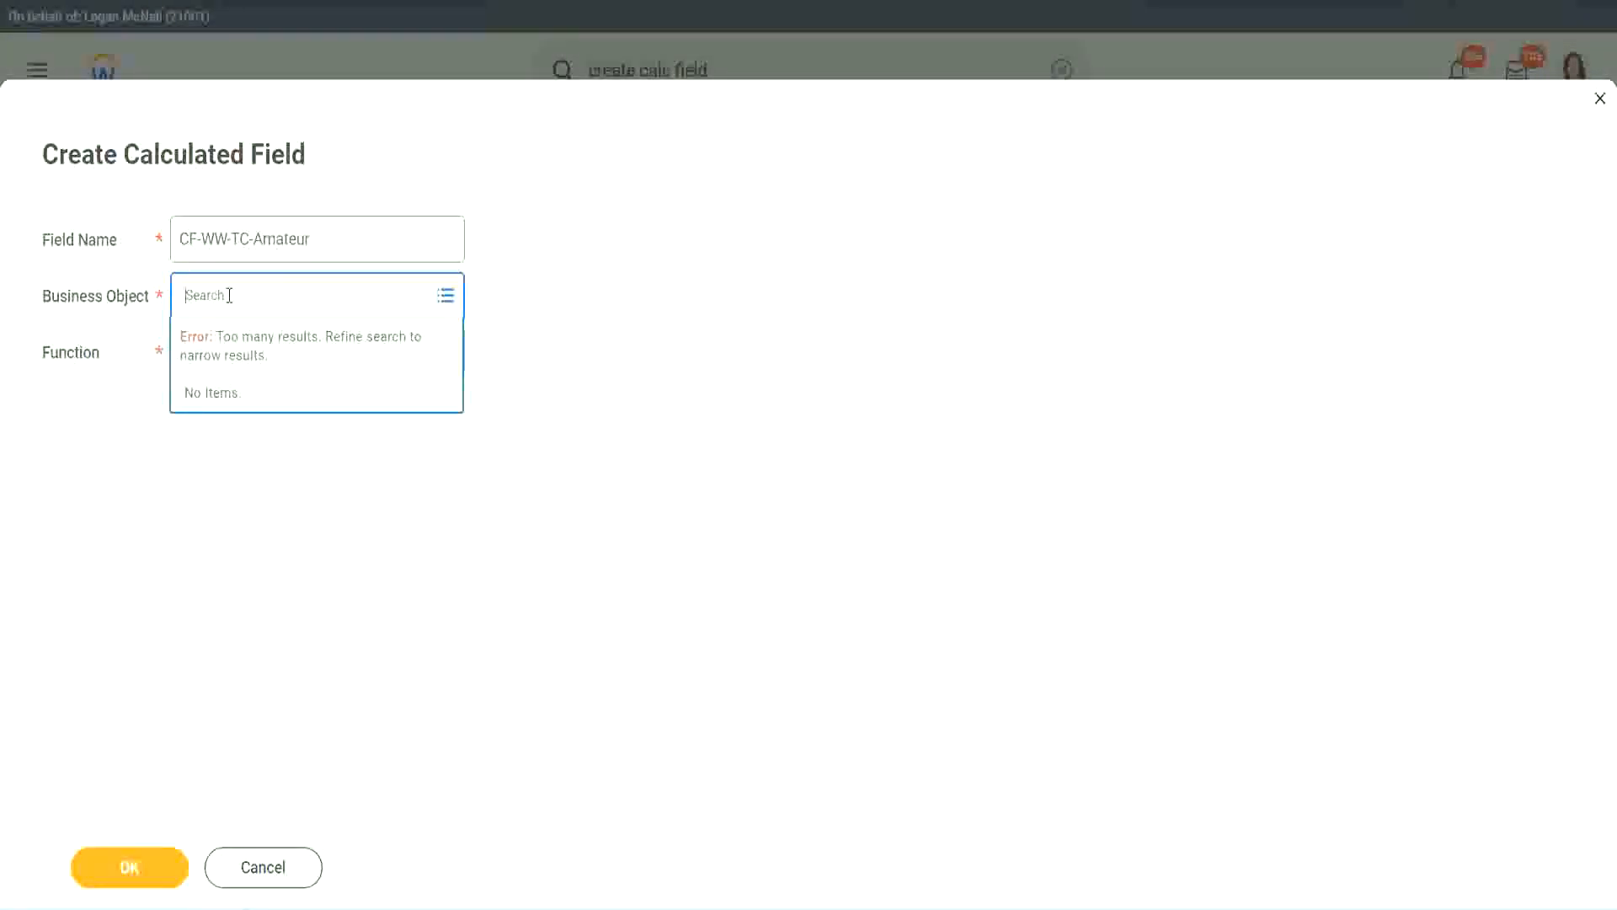
text(worker)
key(BackSpace)
key(BackSpace)
key(BackSpace)
key(BackSpace)
key(BackSpace)
key(BackSpace)
text(global)
key(Return)
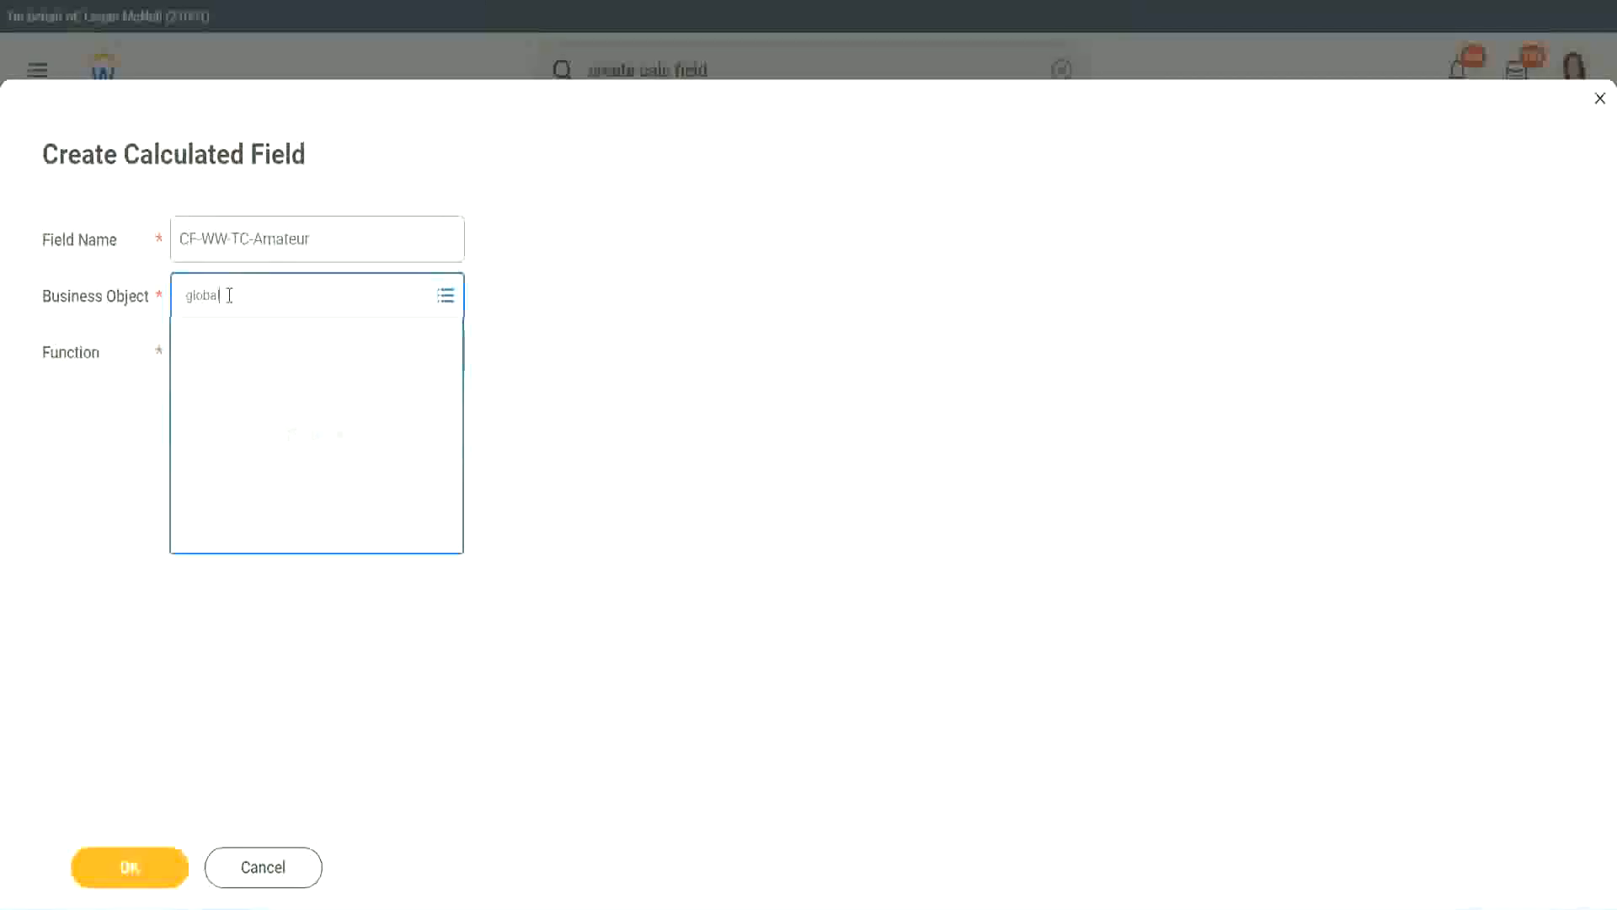
click(252, 399)
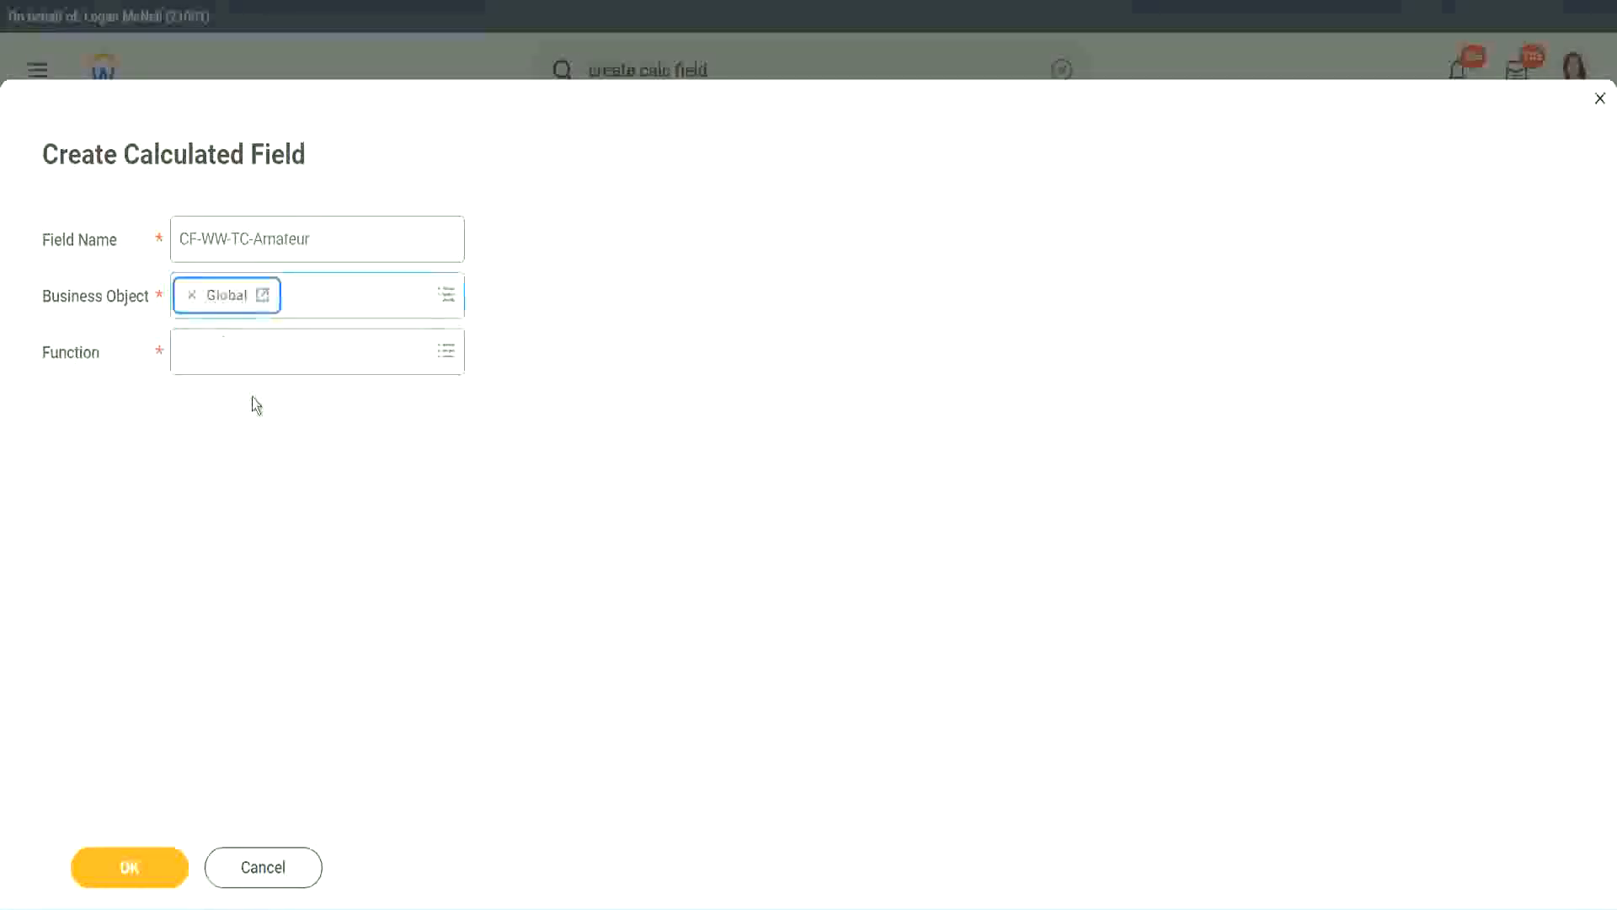
triple_click(371, 243)
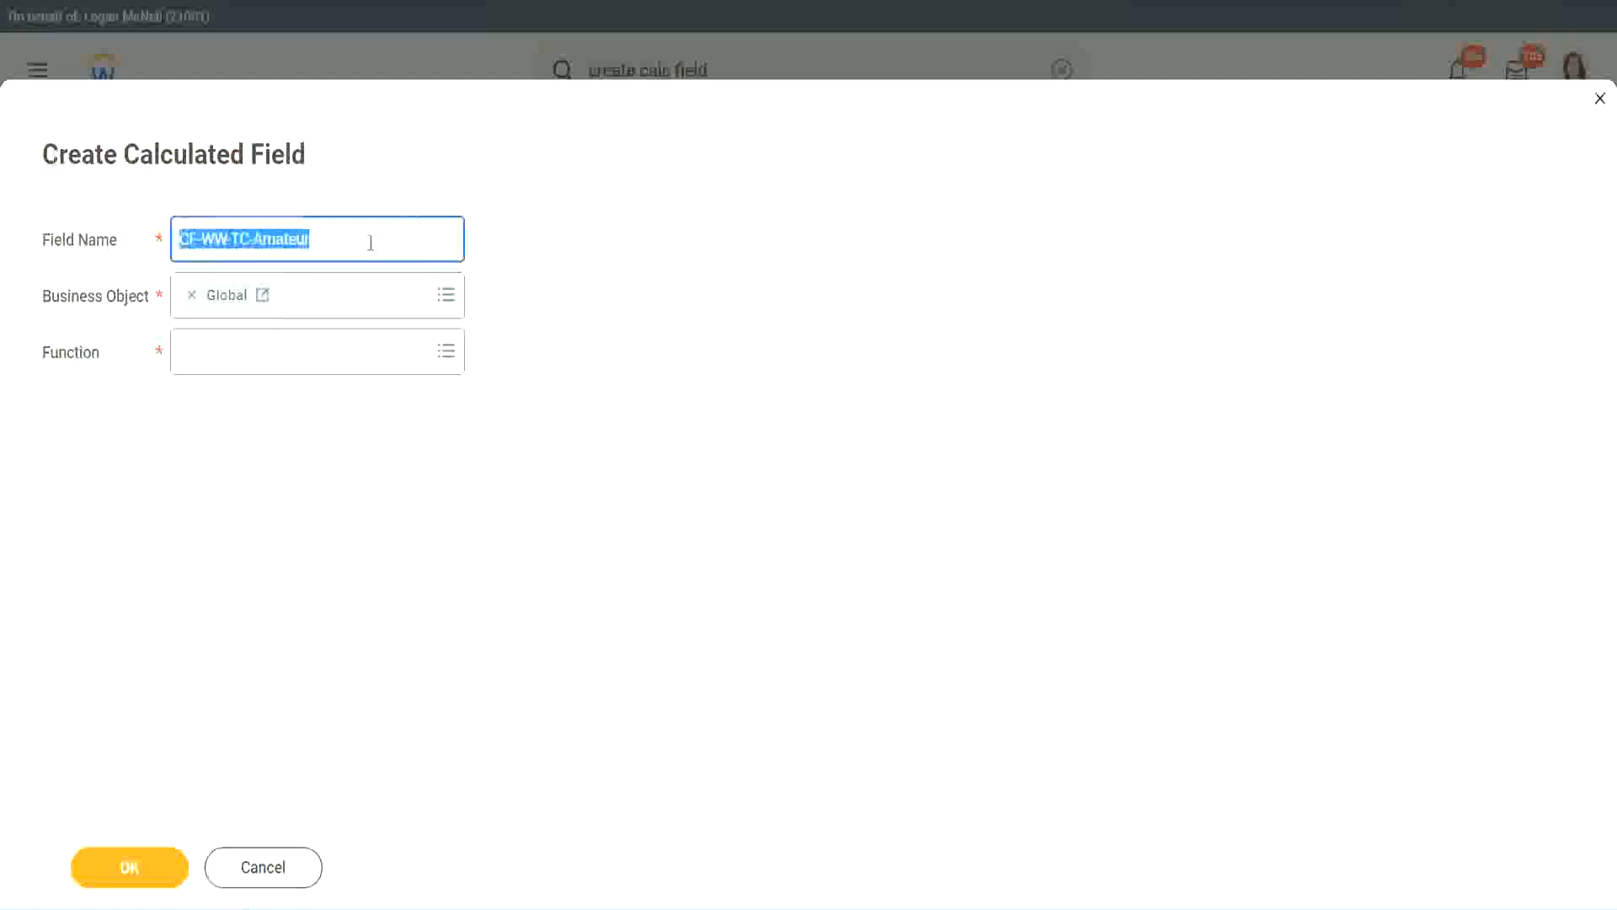
click(354, 242)
double_click(319, 236)
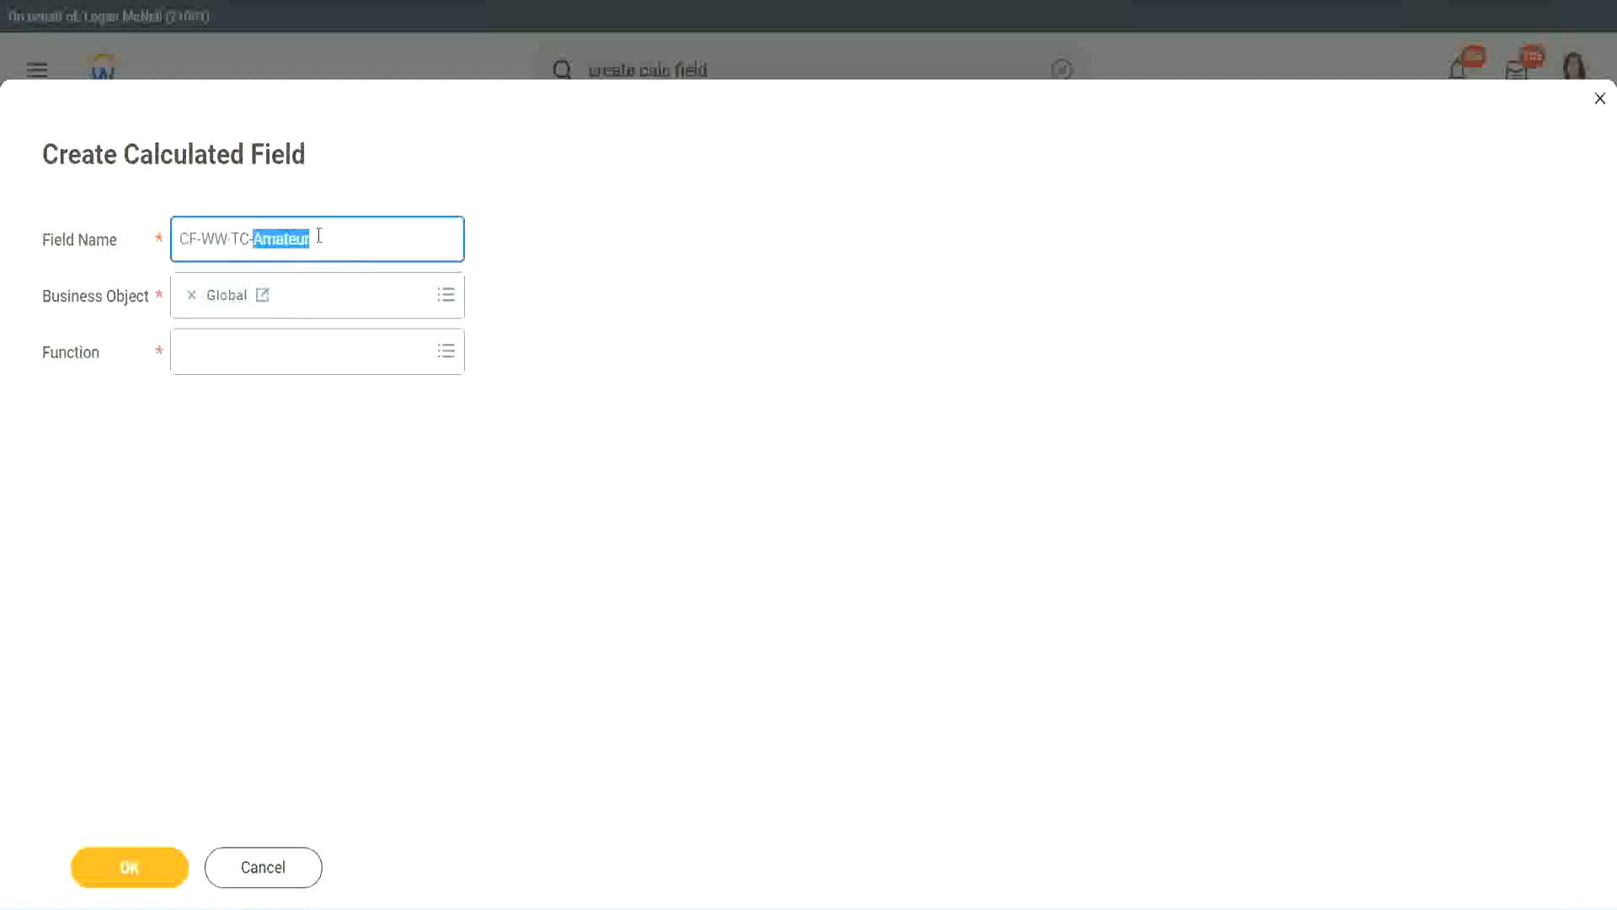
click(335, 236)
double_click(302, 243)
Choose the Text Constant function for the new field and continue.
click(223, 352)
text(text const)
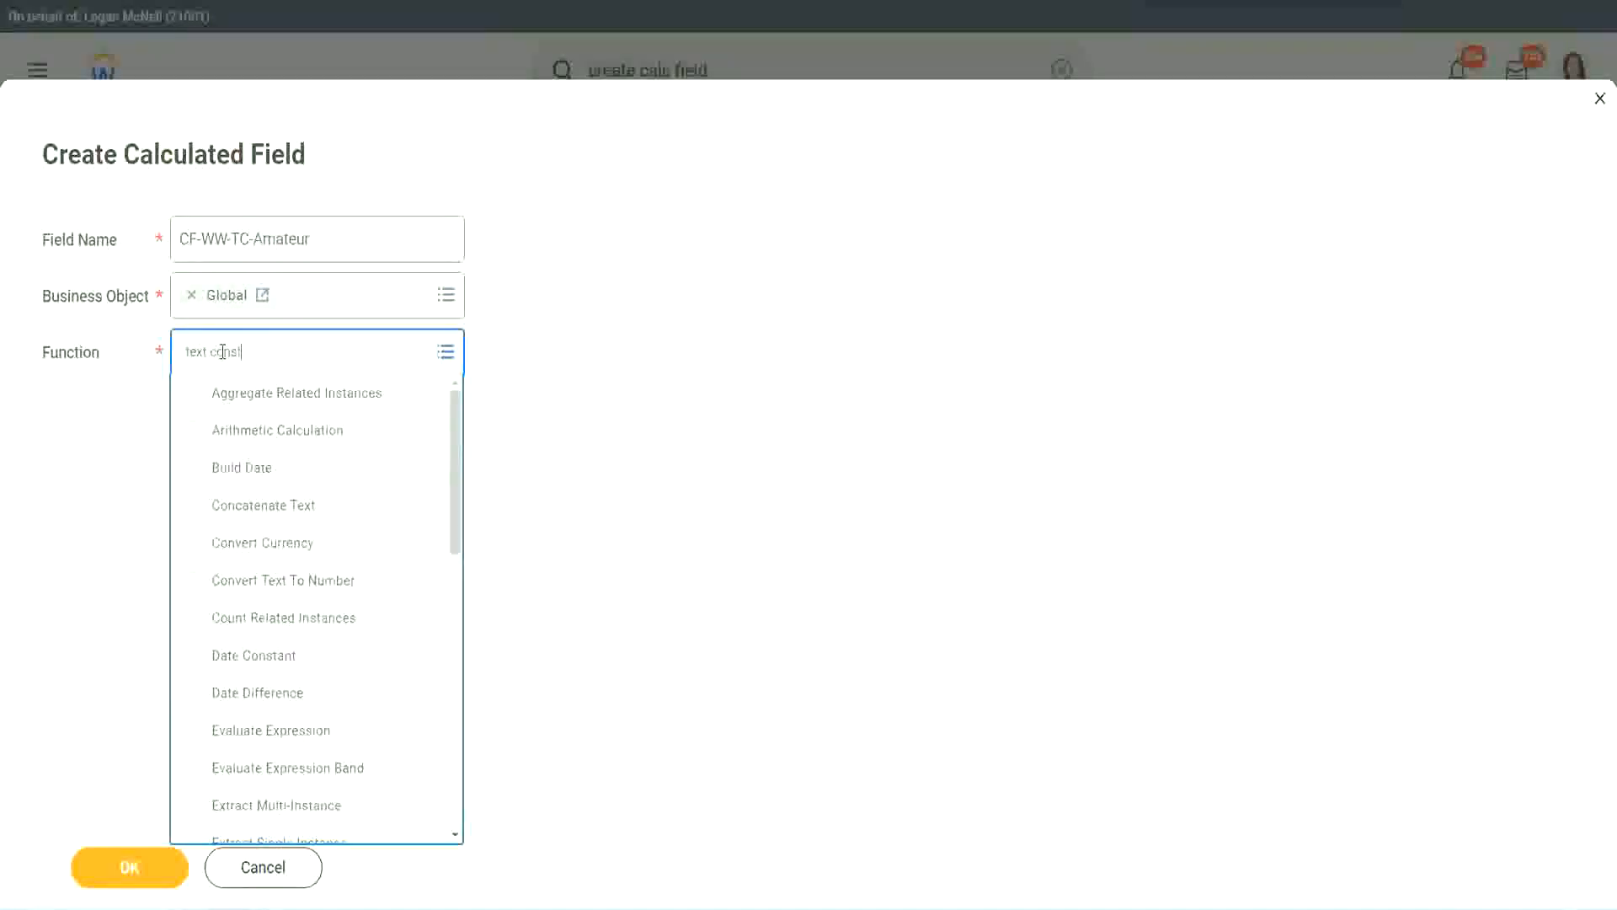
key(Return)
click(131, 876)
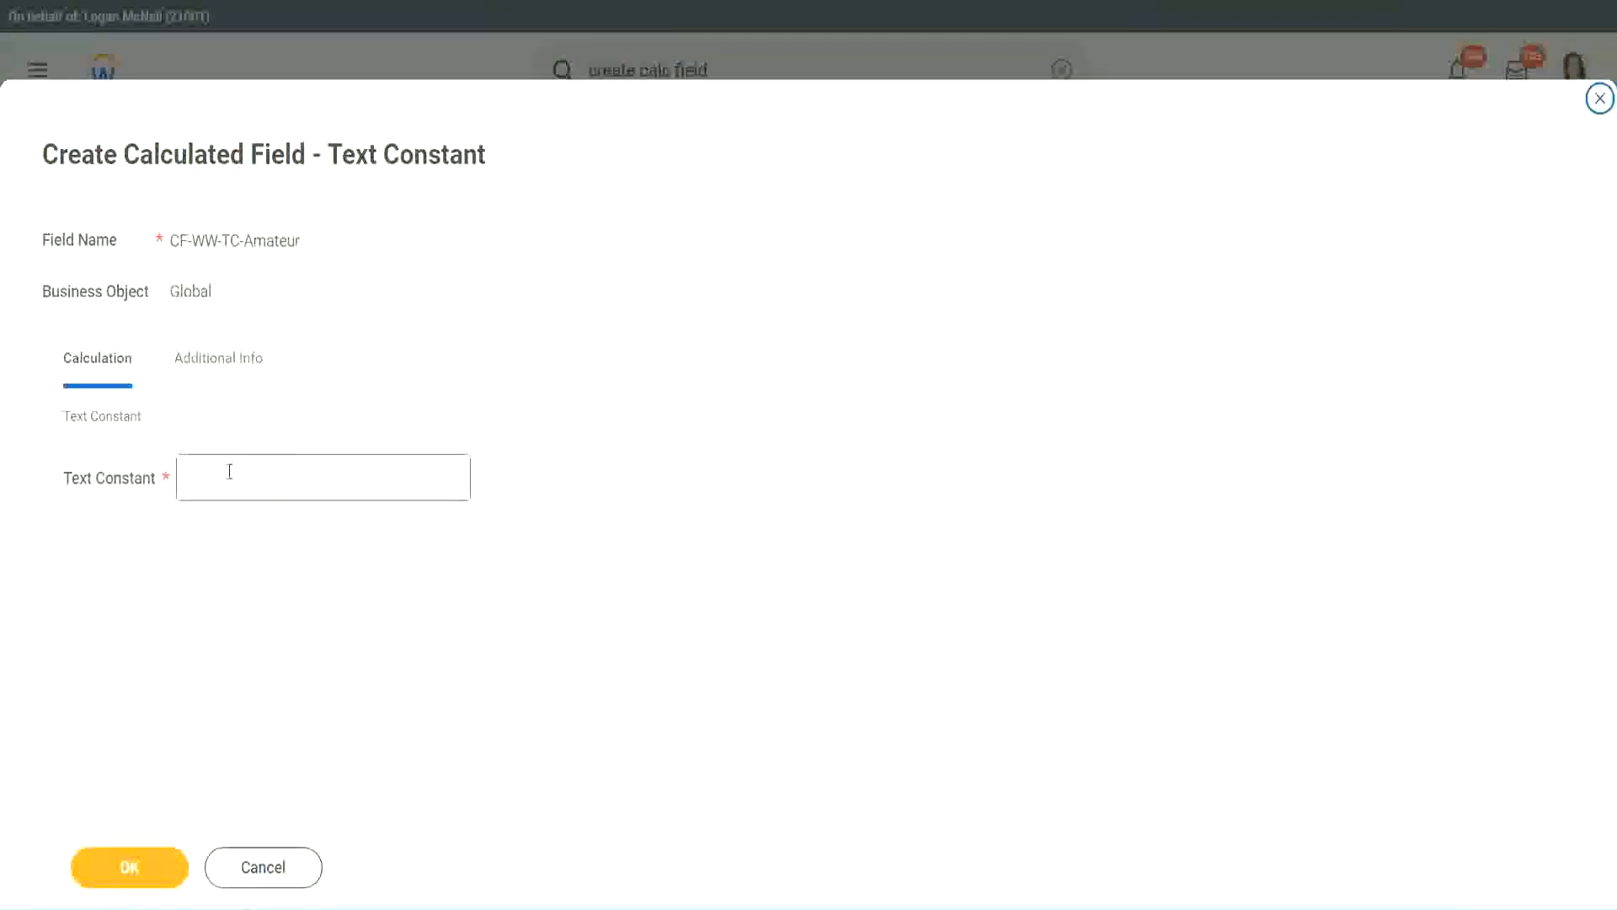
Enter Amateur as the text constant and save the calculated field.
click(268, 475)
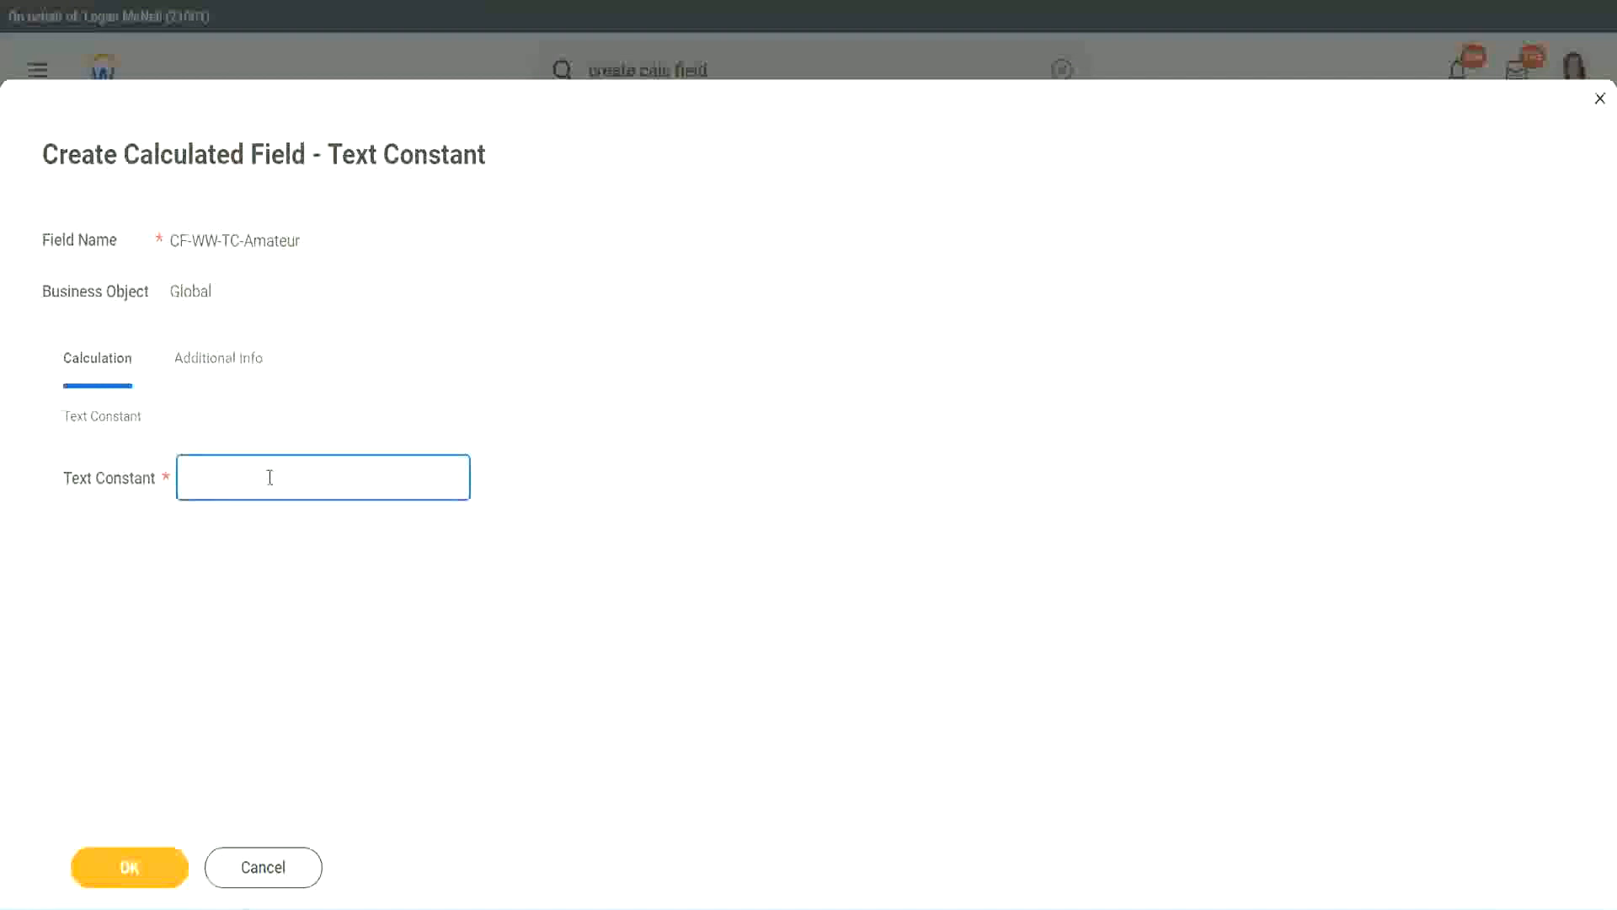
text(Amateur)
click(124, 871)
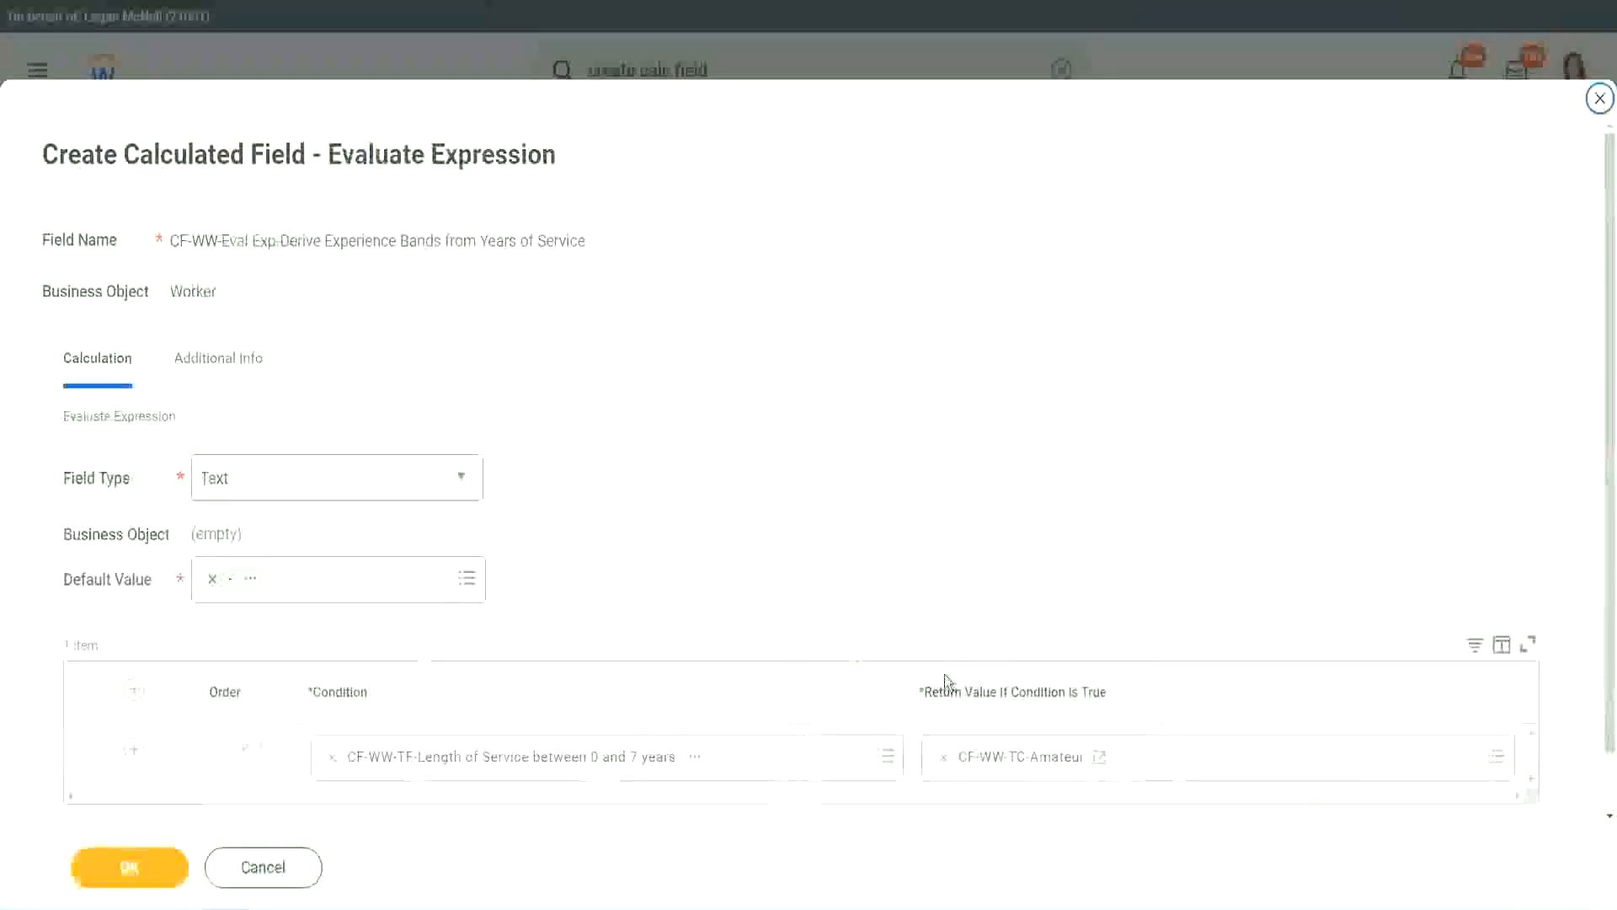
Add three more condition rows below the first row of the expression table.
right_click(1005, 764)
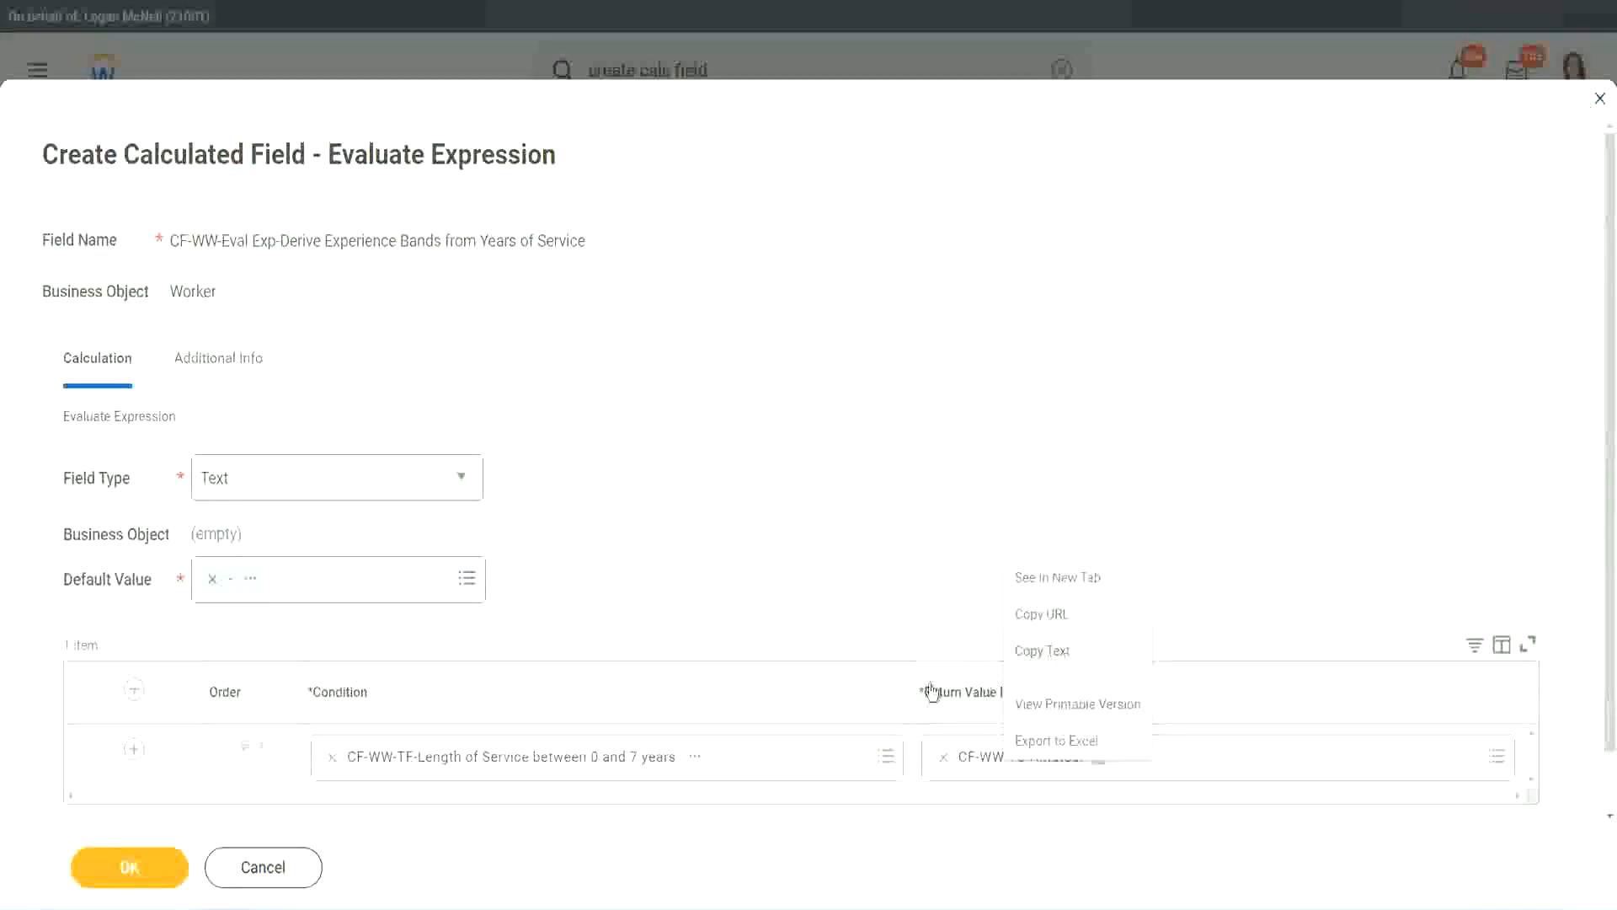
click(1005, 764)
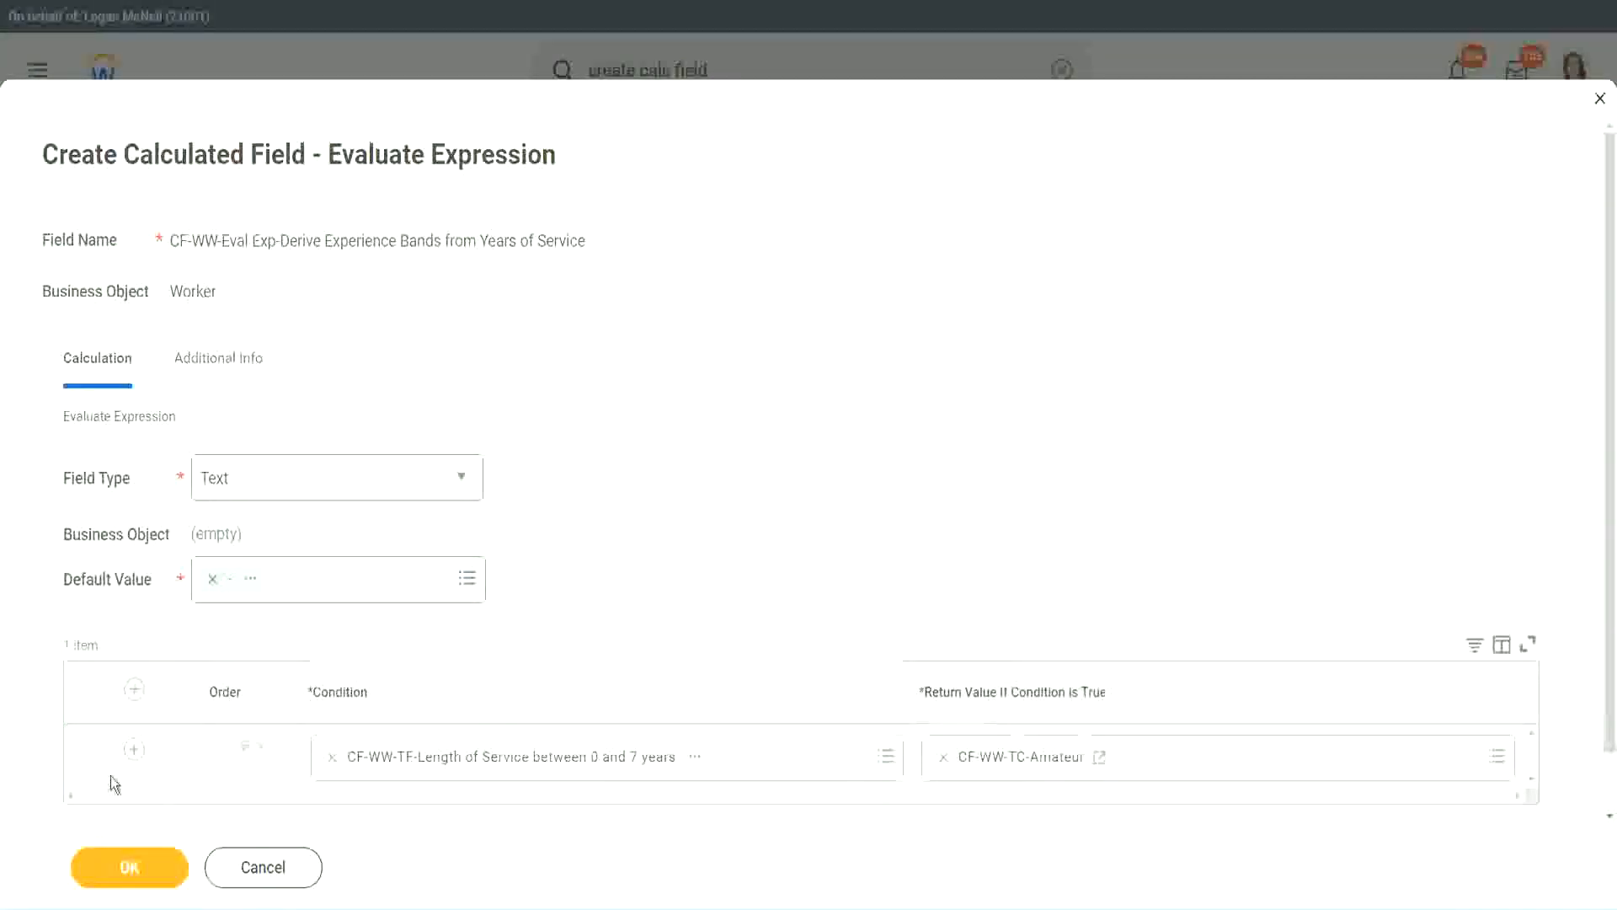
click(134, 750)
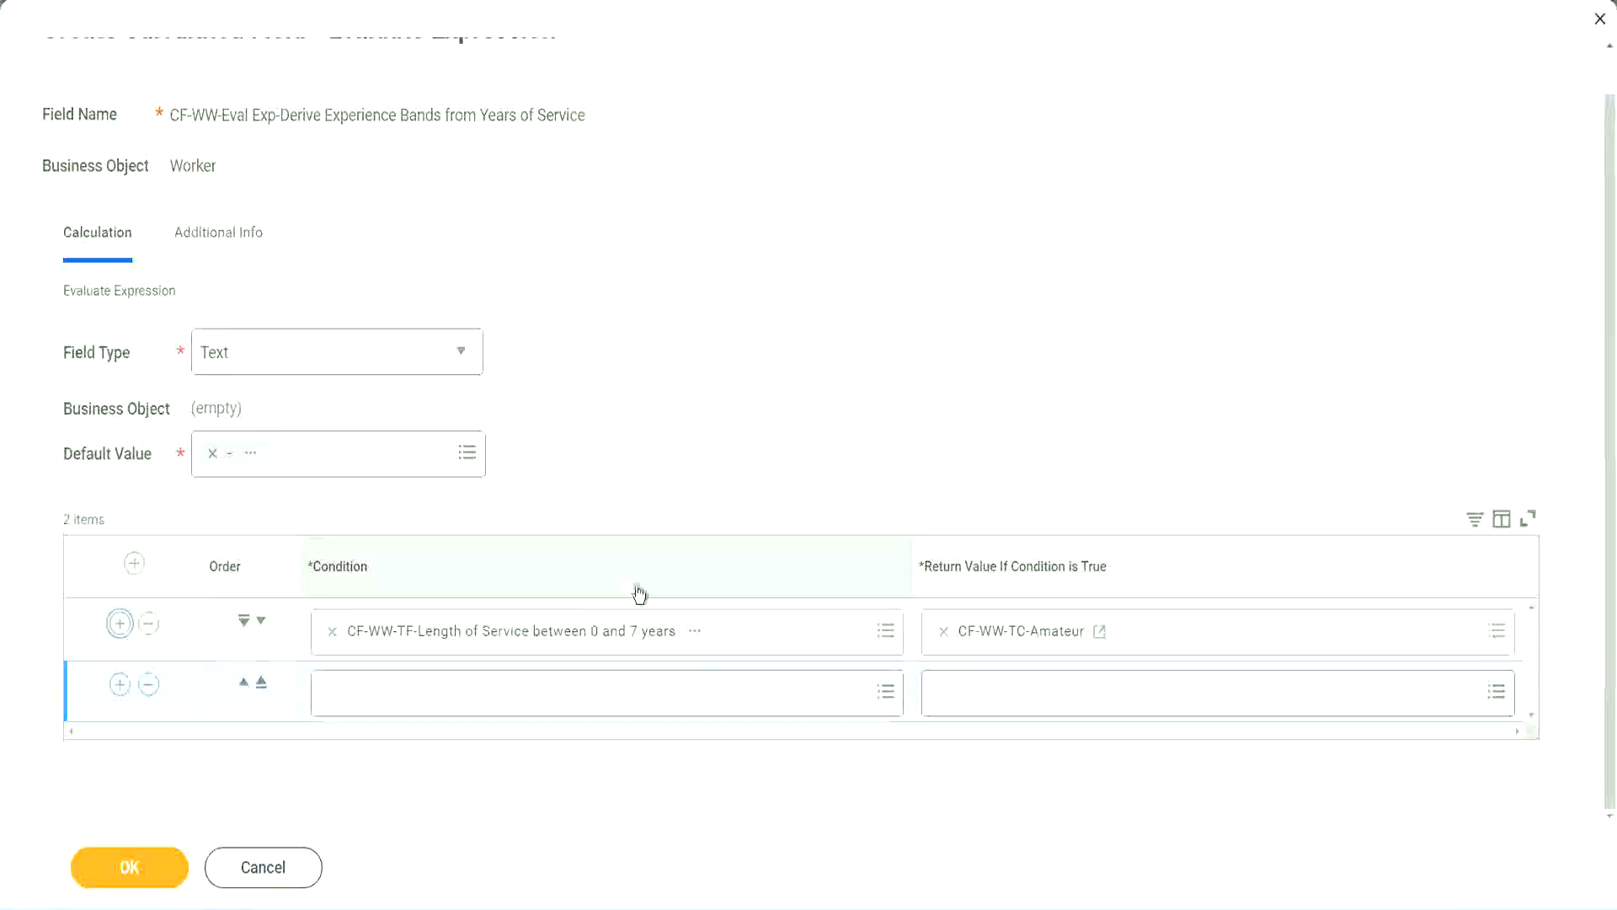
click(119, 689)
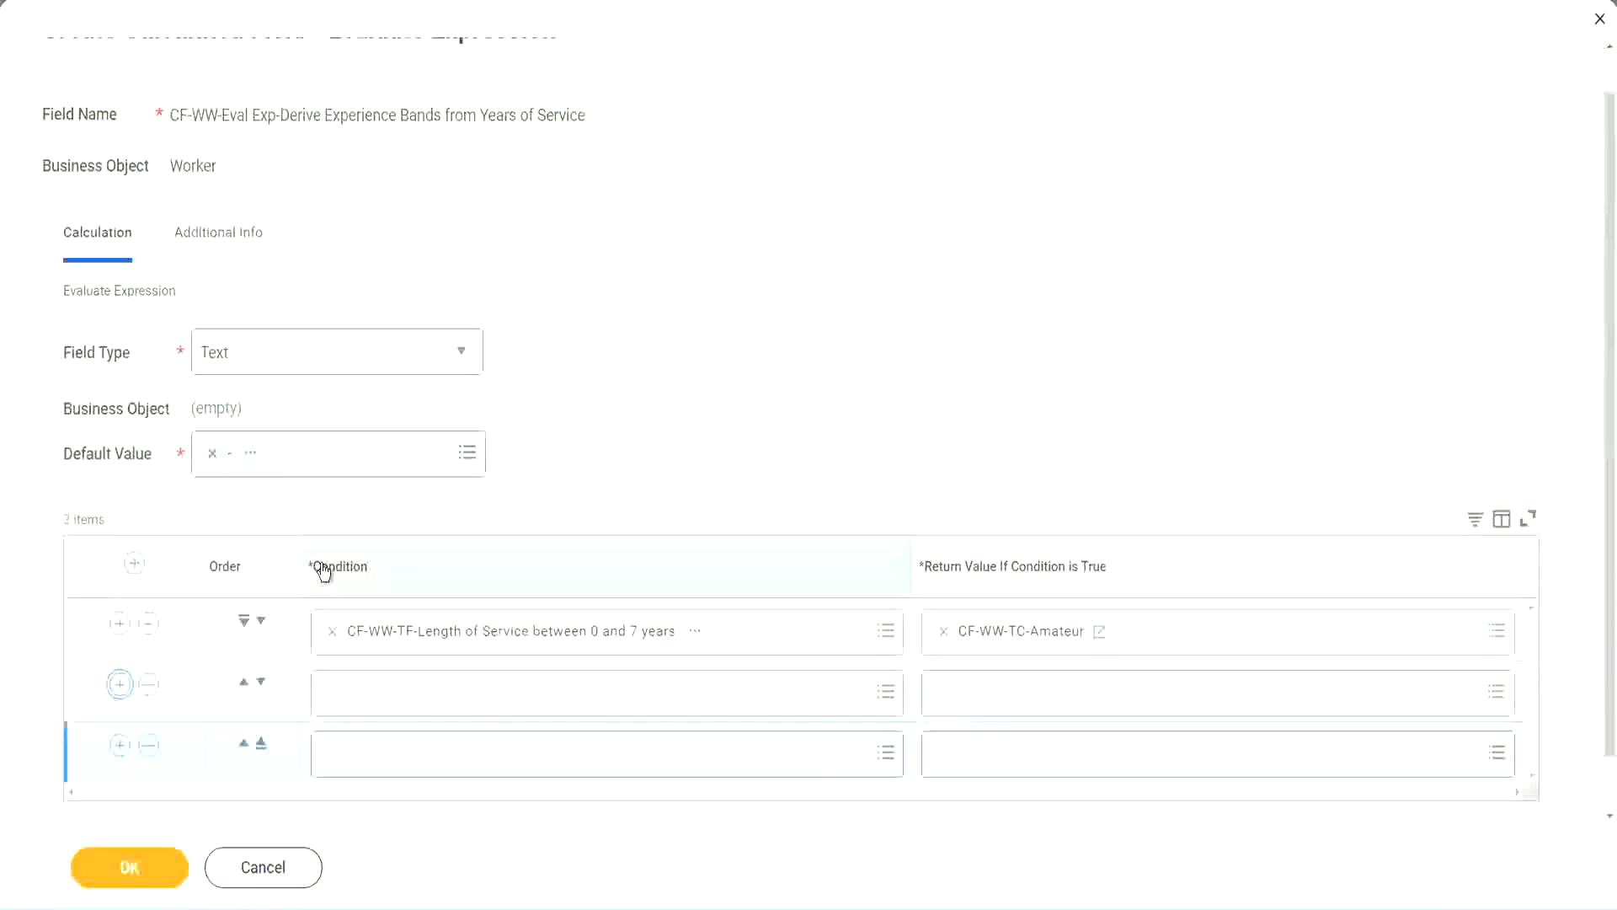
click(120, 689)
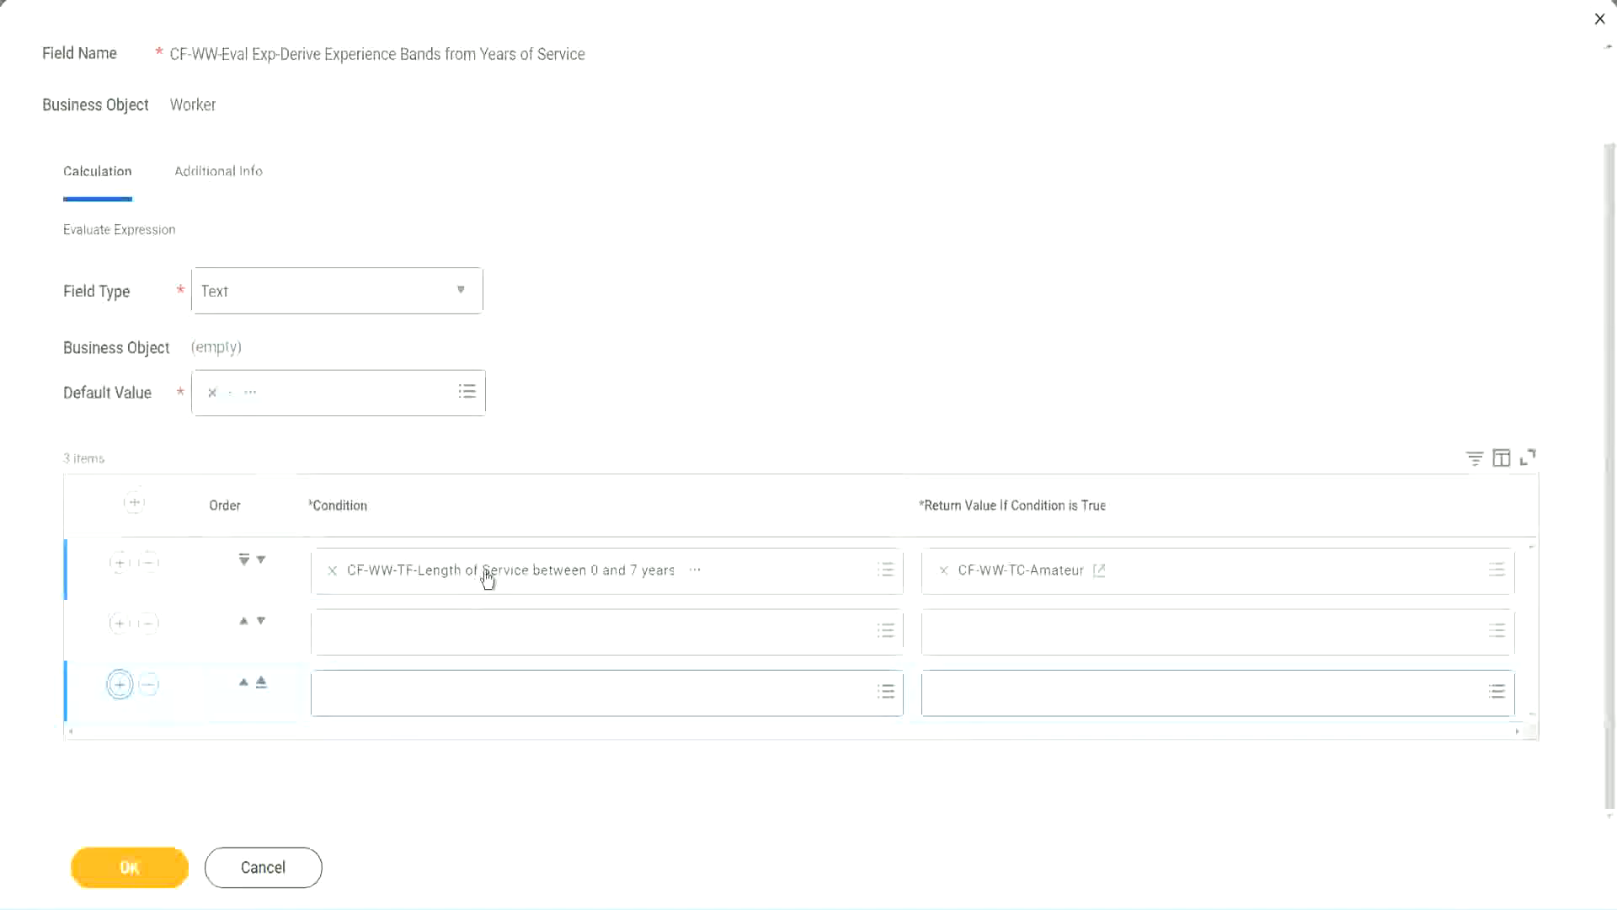
Set the second row's condition to CF-WW-TF-Length of Service between 8 and 15 years.
click(398, 636)
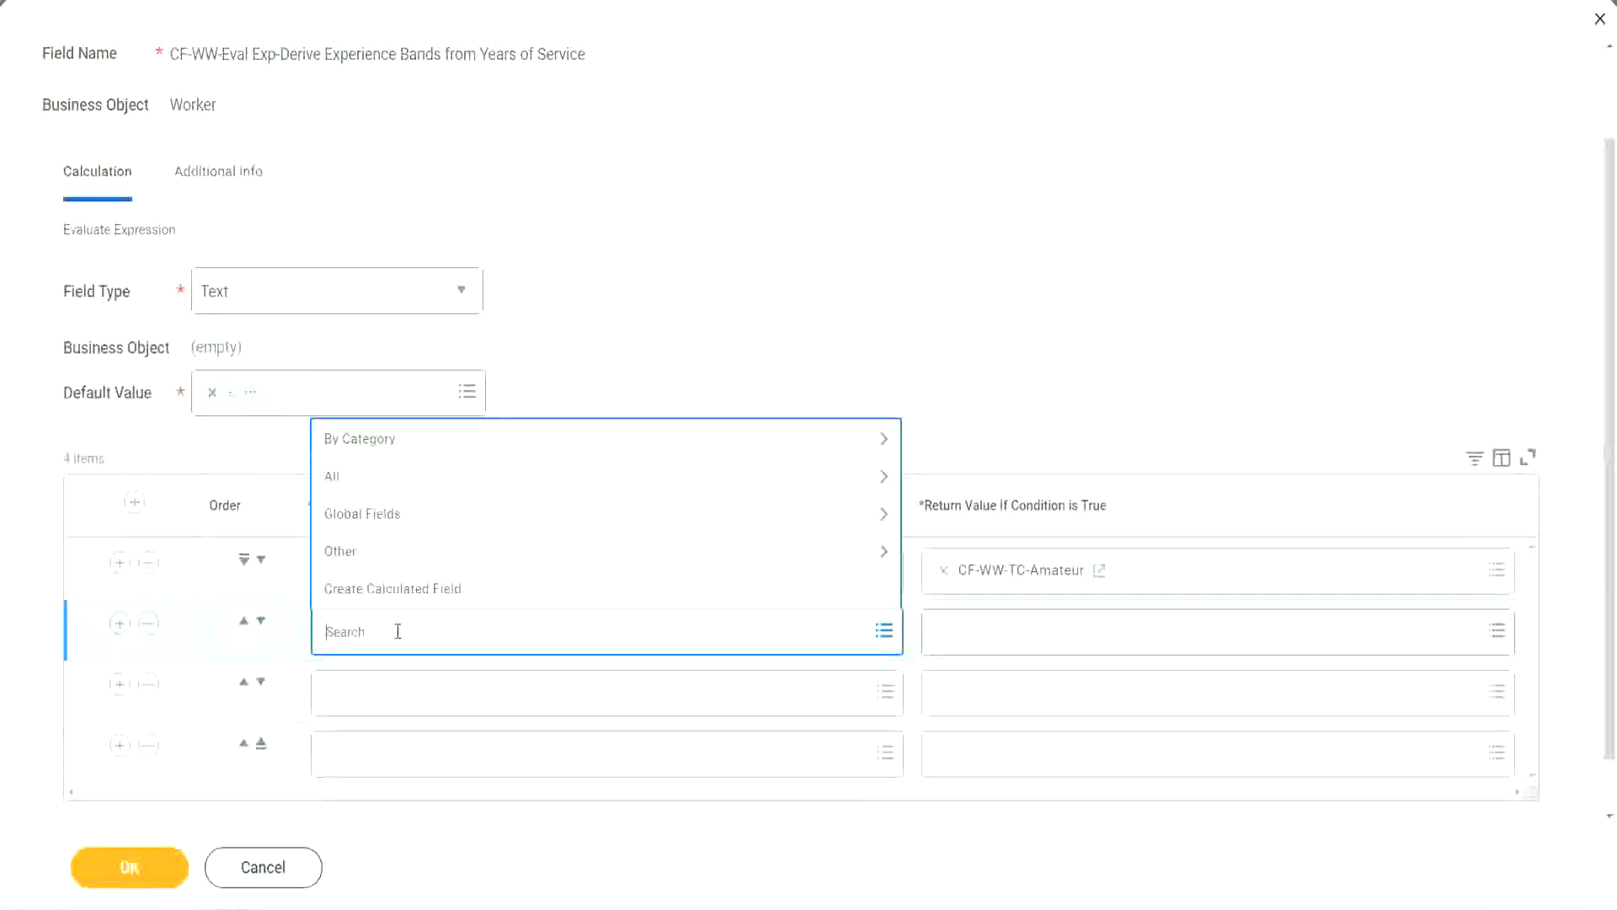
text(cf-ww)
text(-tc)
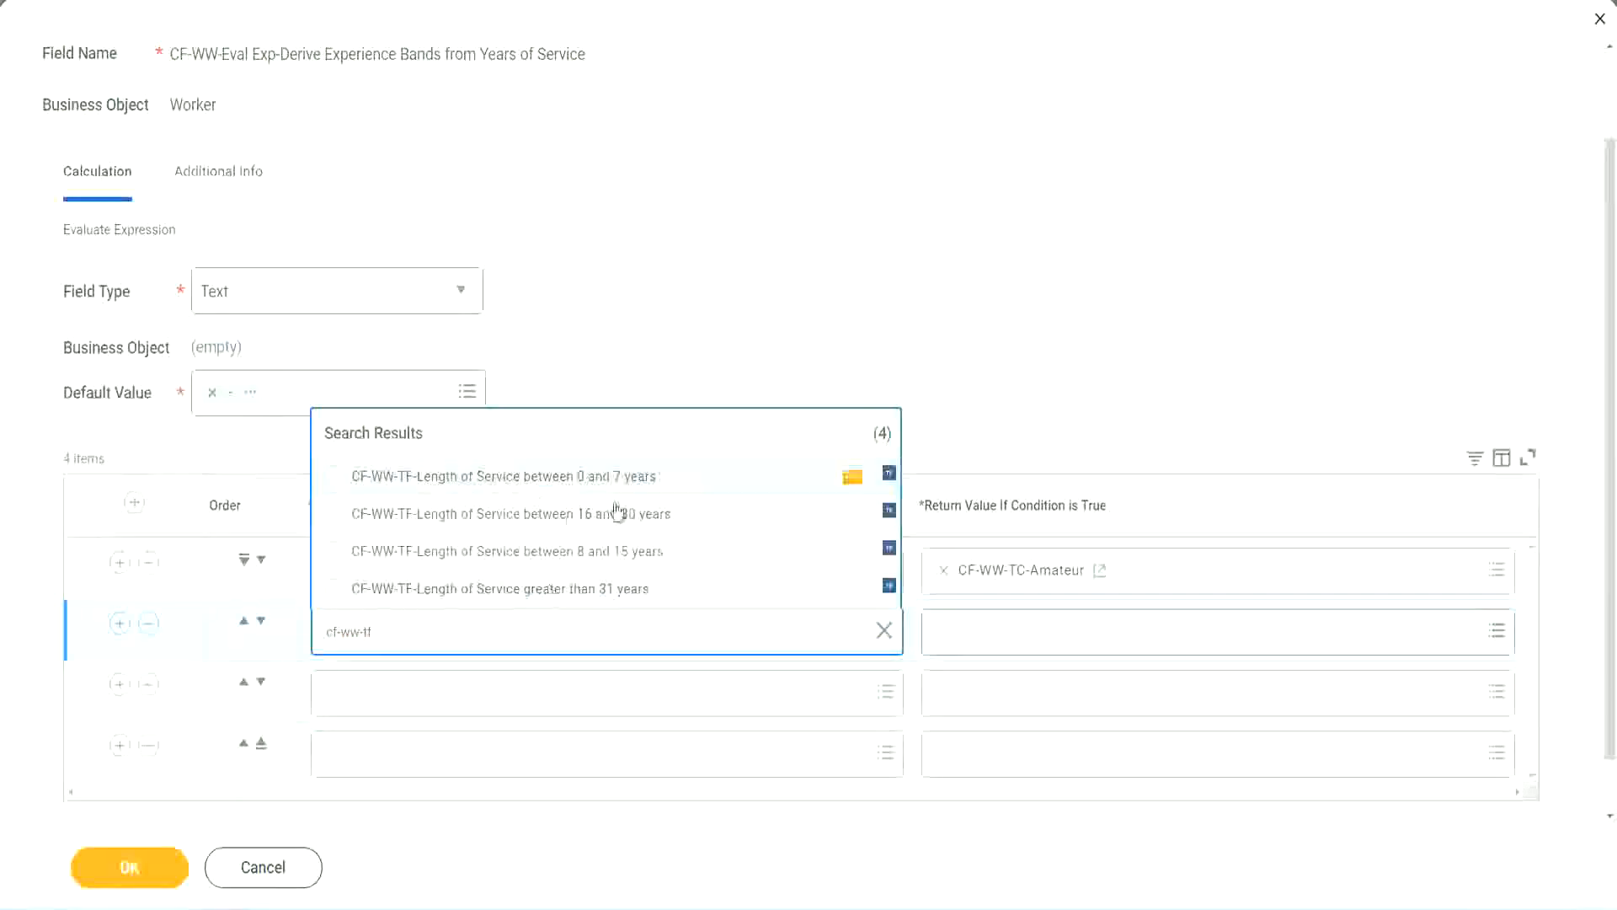
click(619, 556)
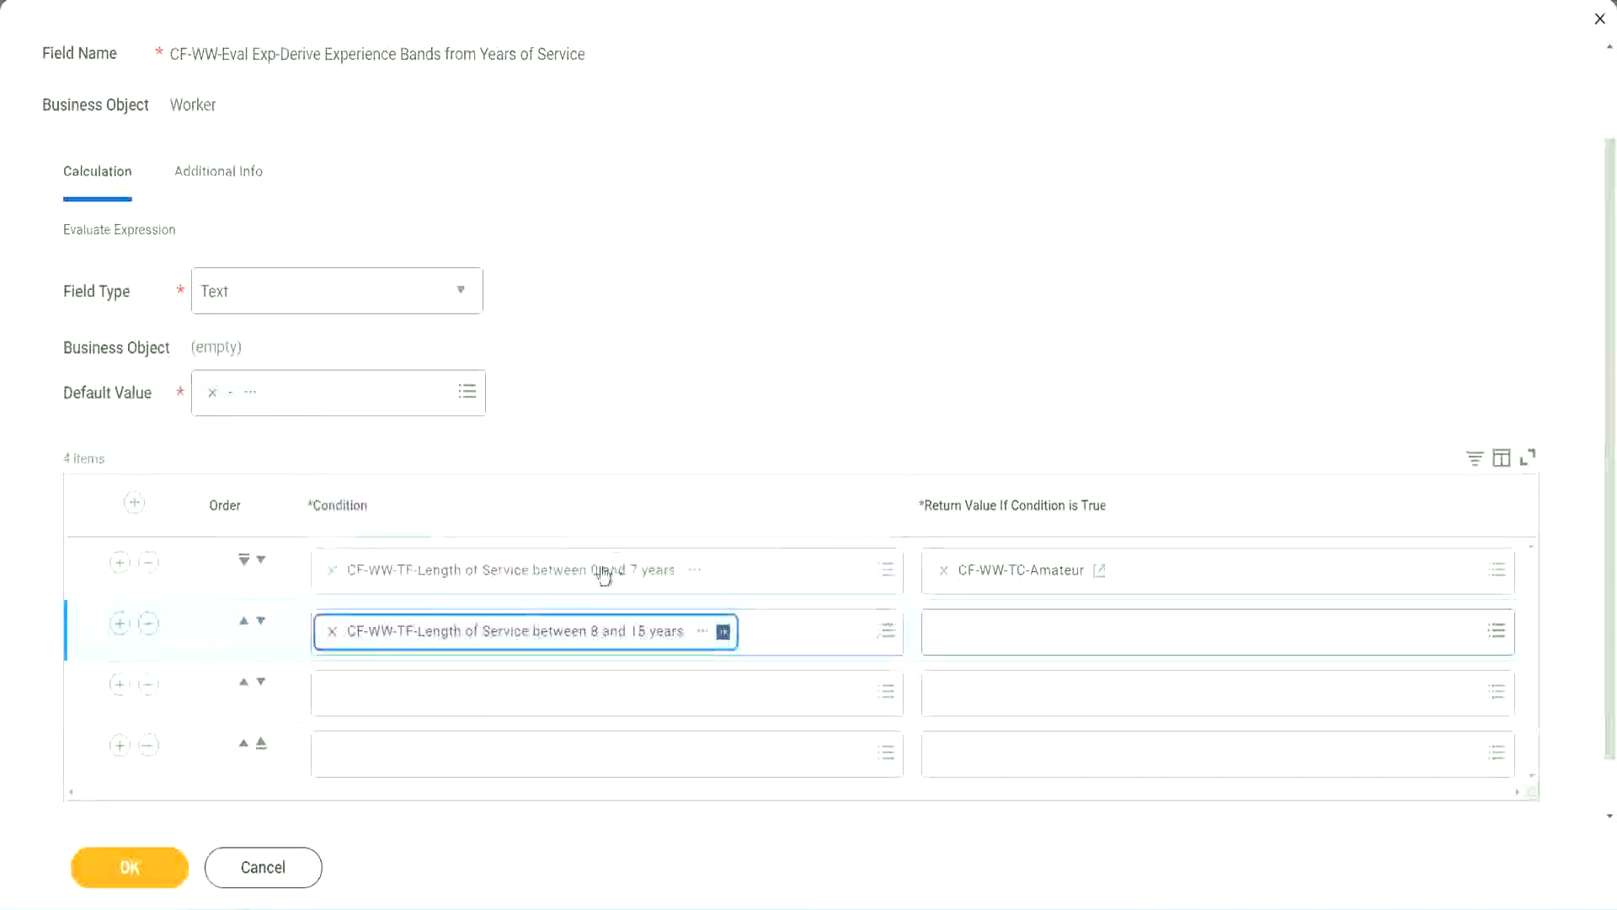
Set the third row's condition to CF-WW-TF-Length of Service between 16 and 30 years.
click(408, 692)
text(cf)
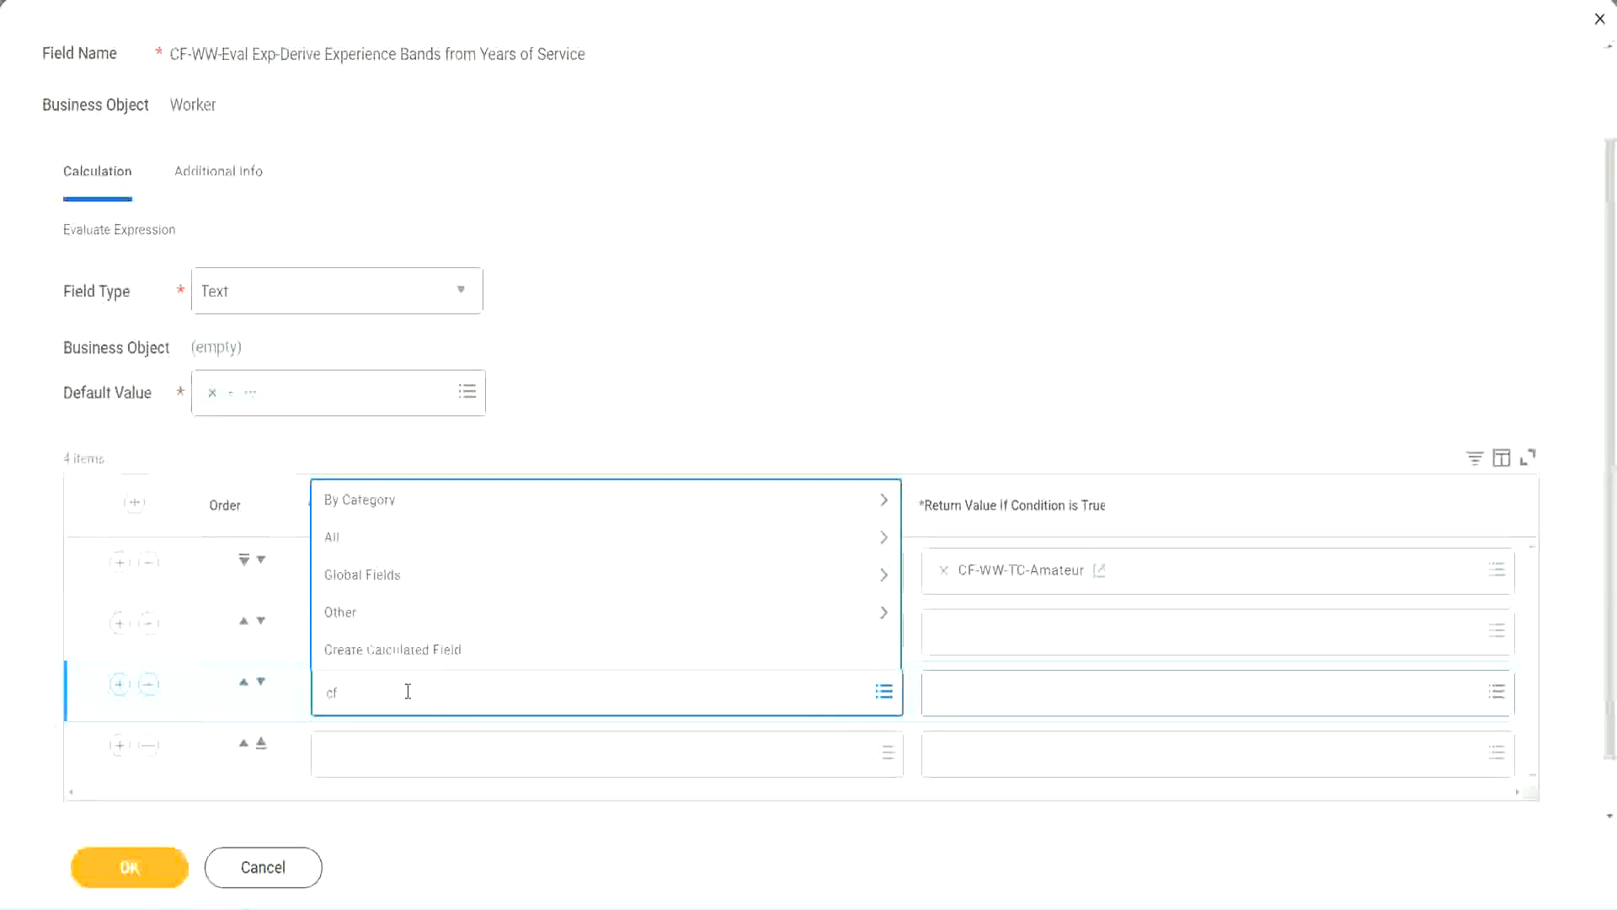
text(-ww-tf)
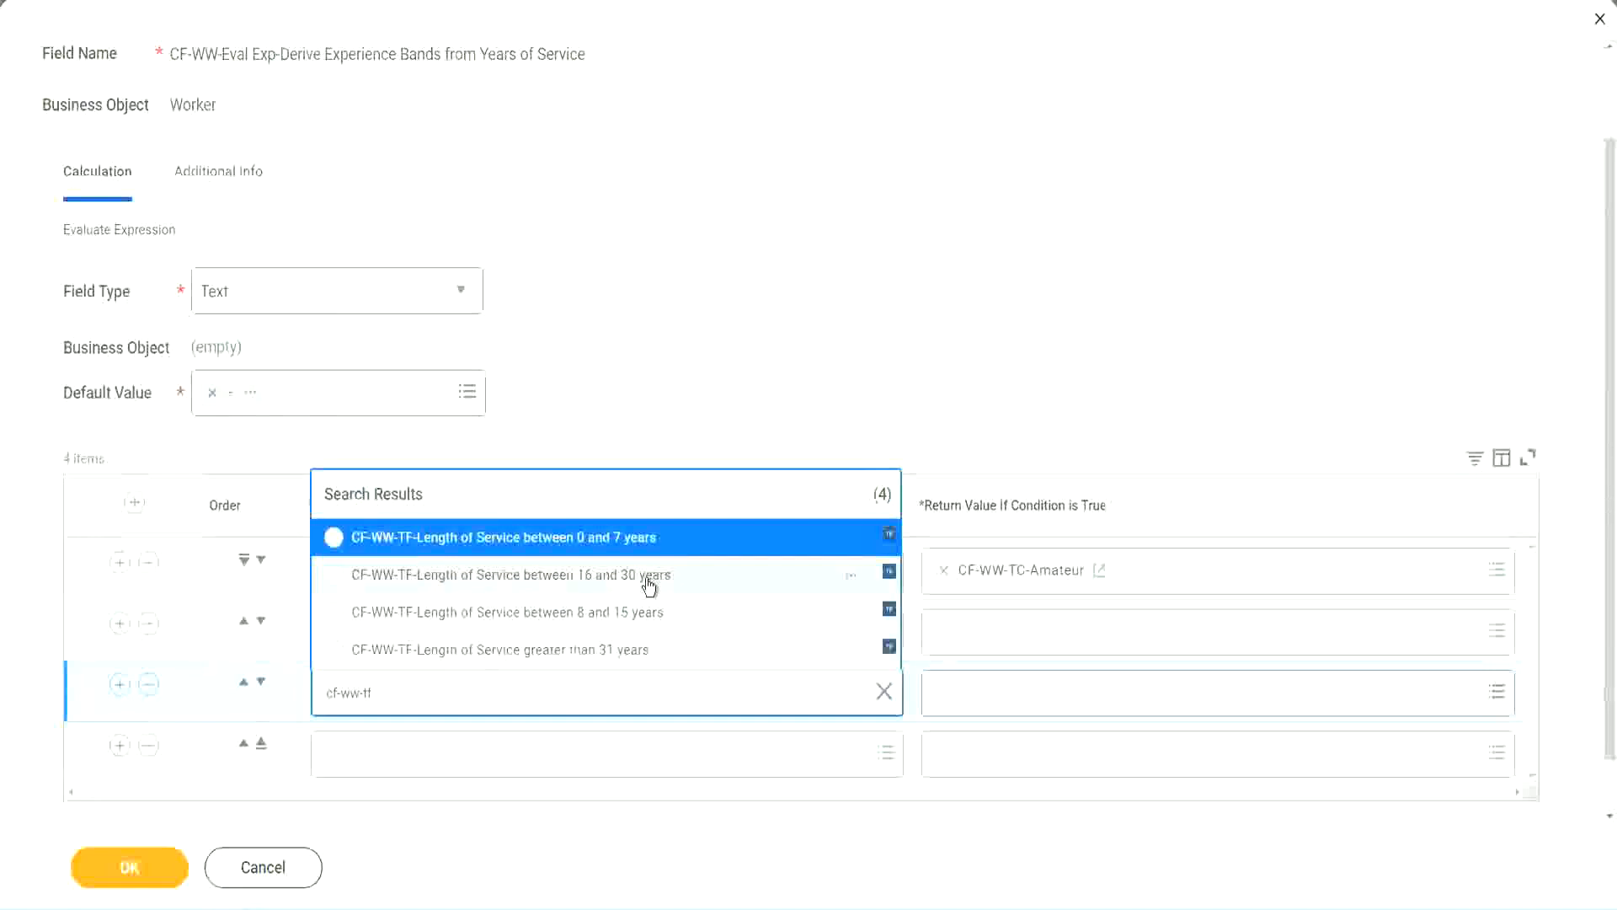
click(649, 581)
Set the fourth row's condition to CF-WW-TF-Length of Service greater than 31 years.
click(381, 757)
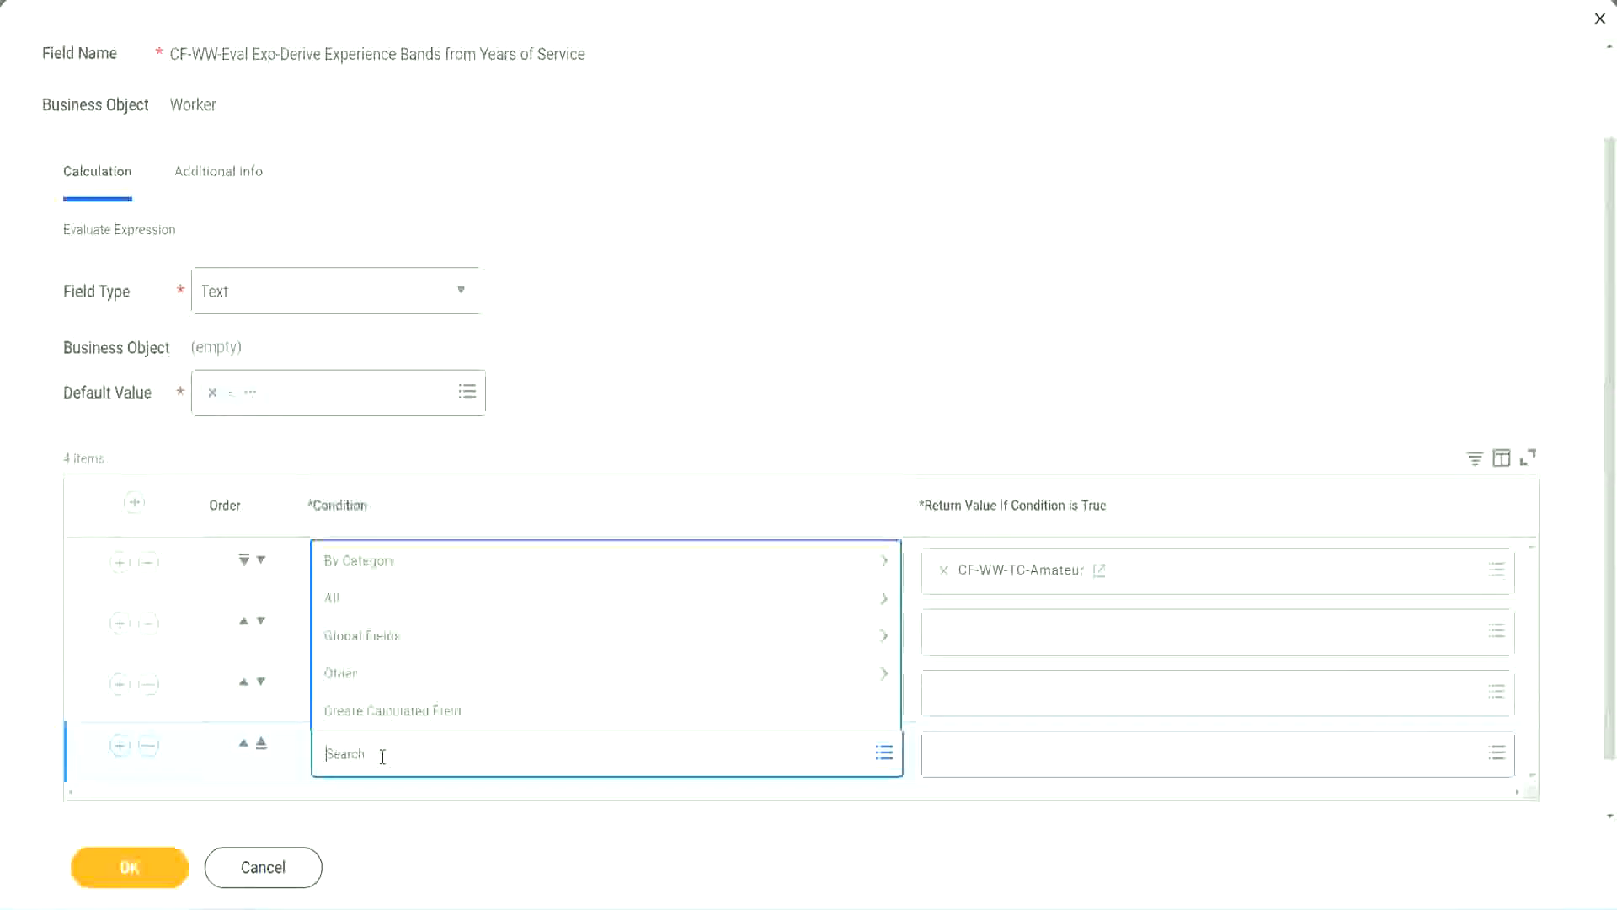
text(cf-ww)
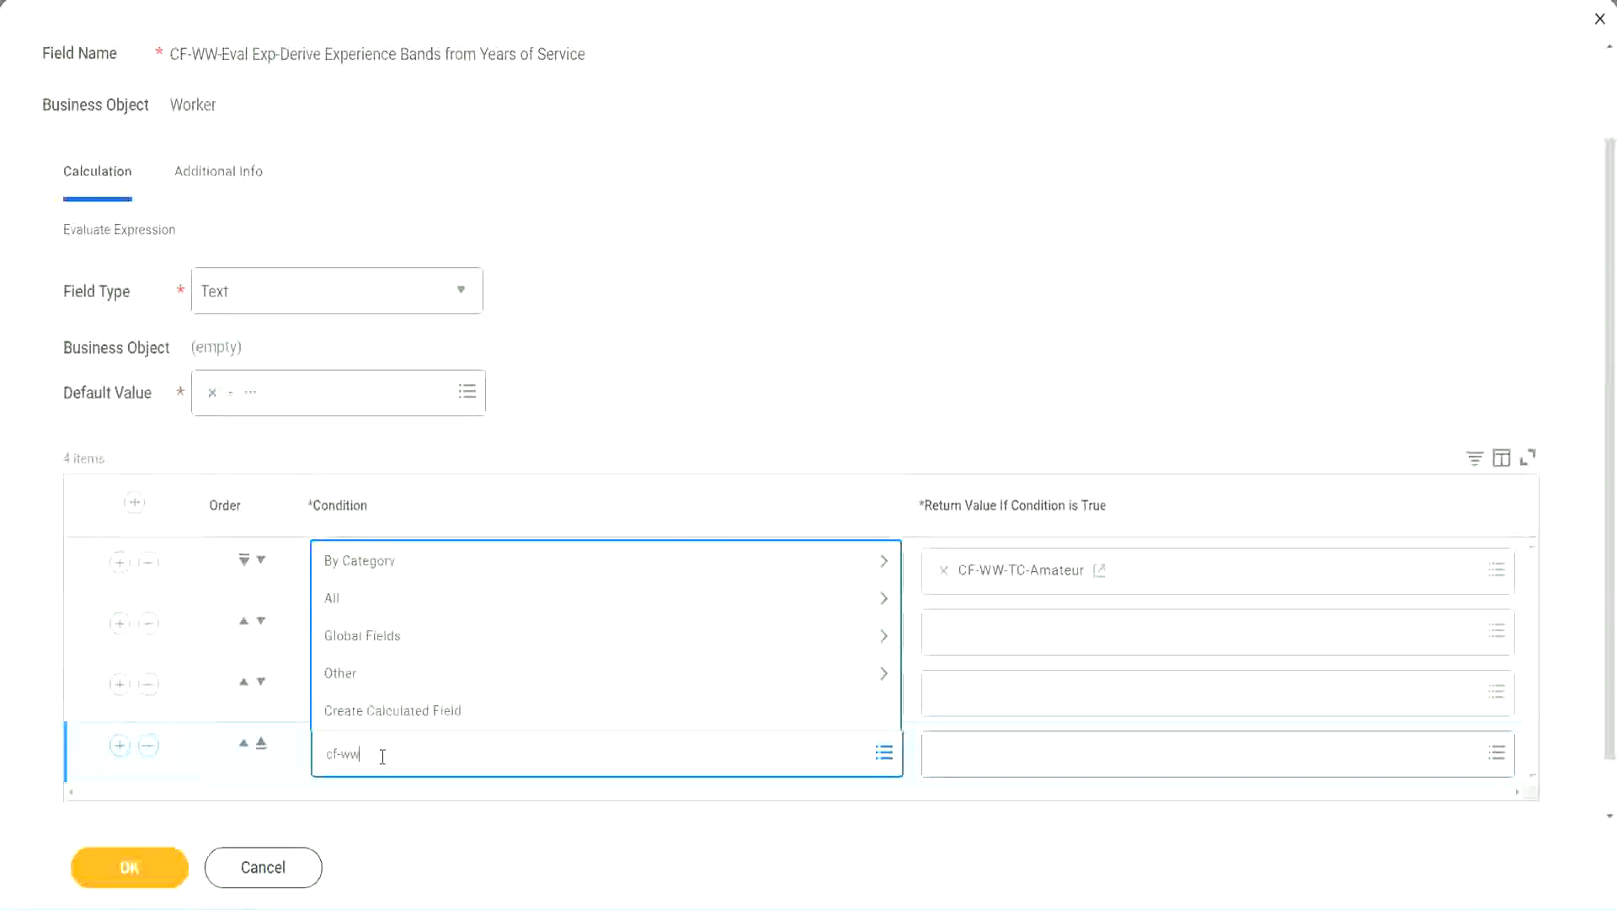
text( tf 31)
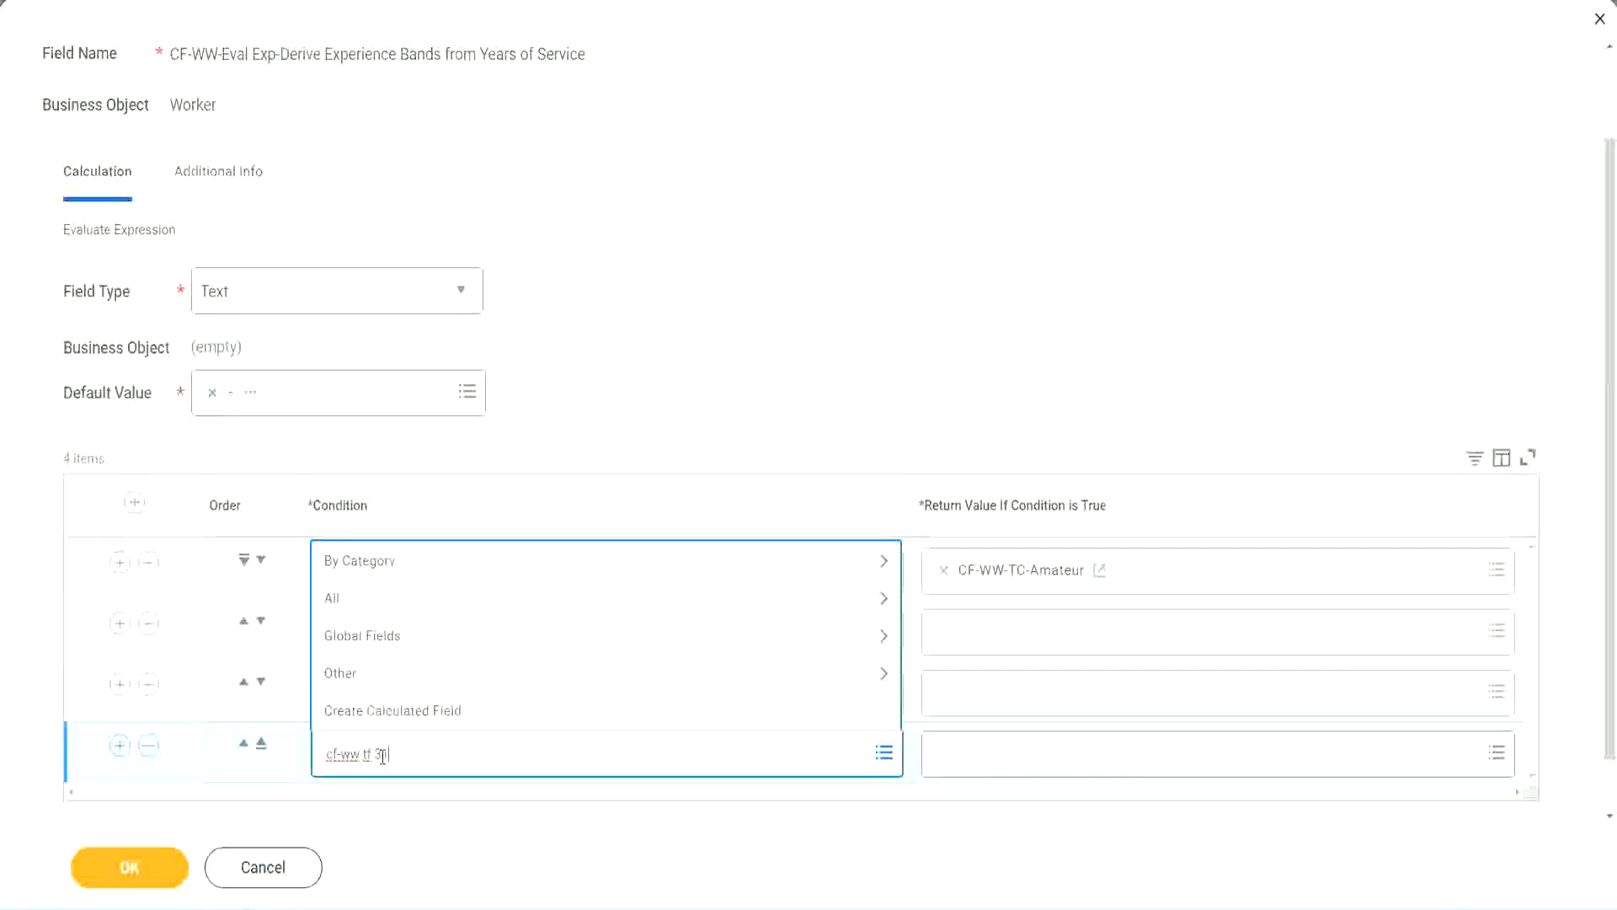
key(Return)
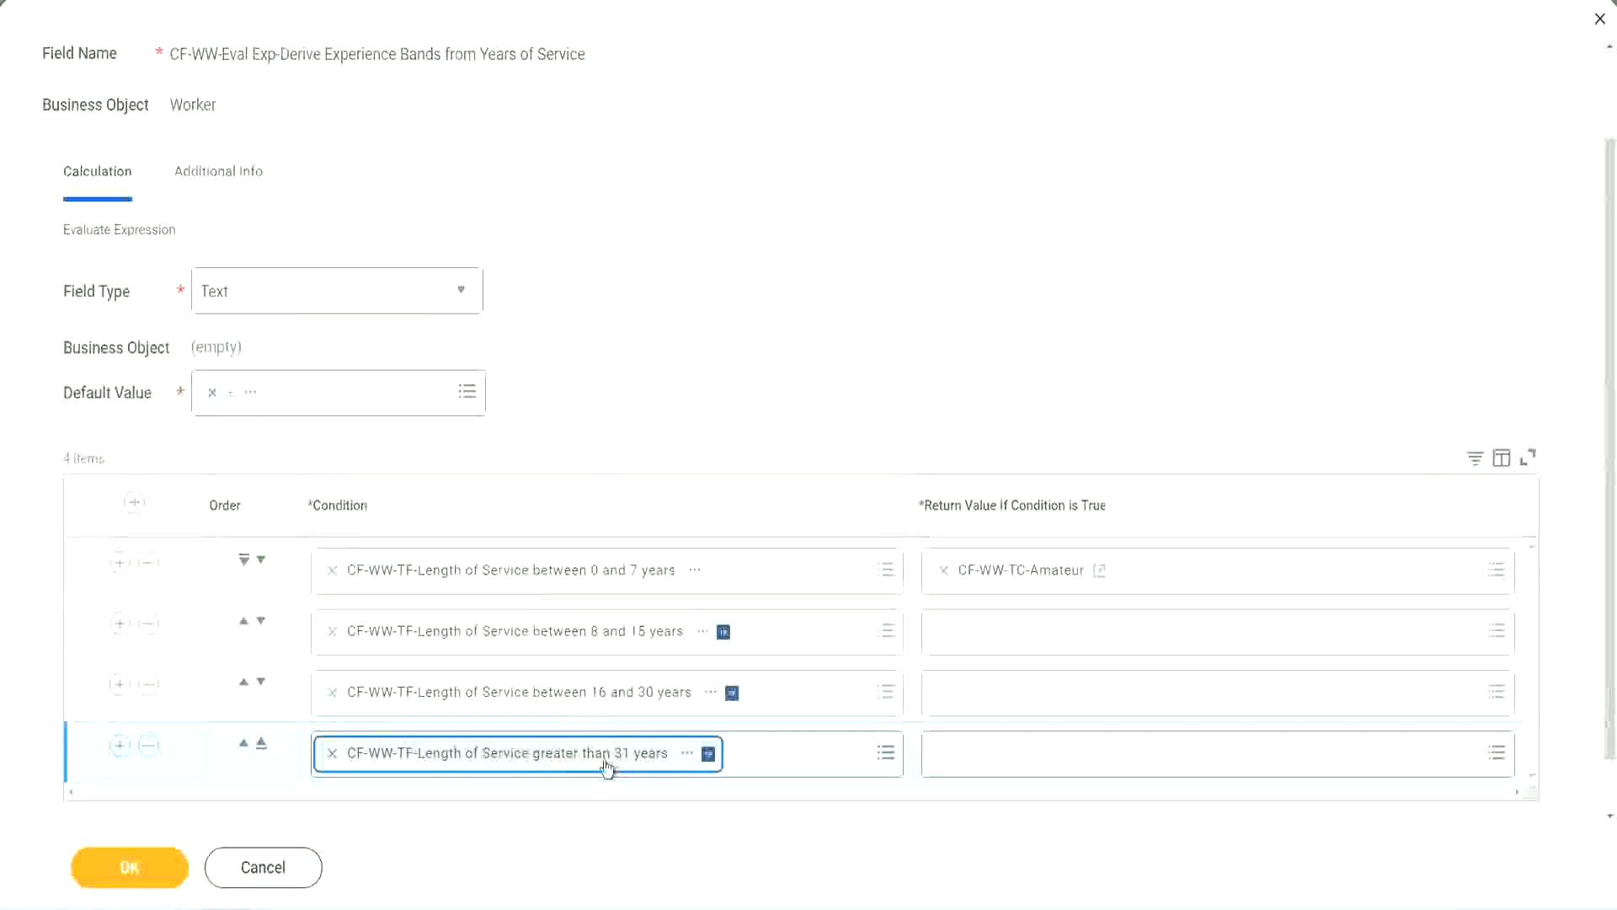
Move the 8 to 15 years condition row above the 0 to 7 years row.
click(725, 347)
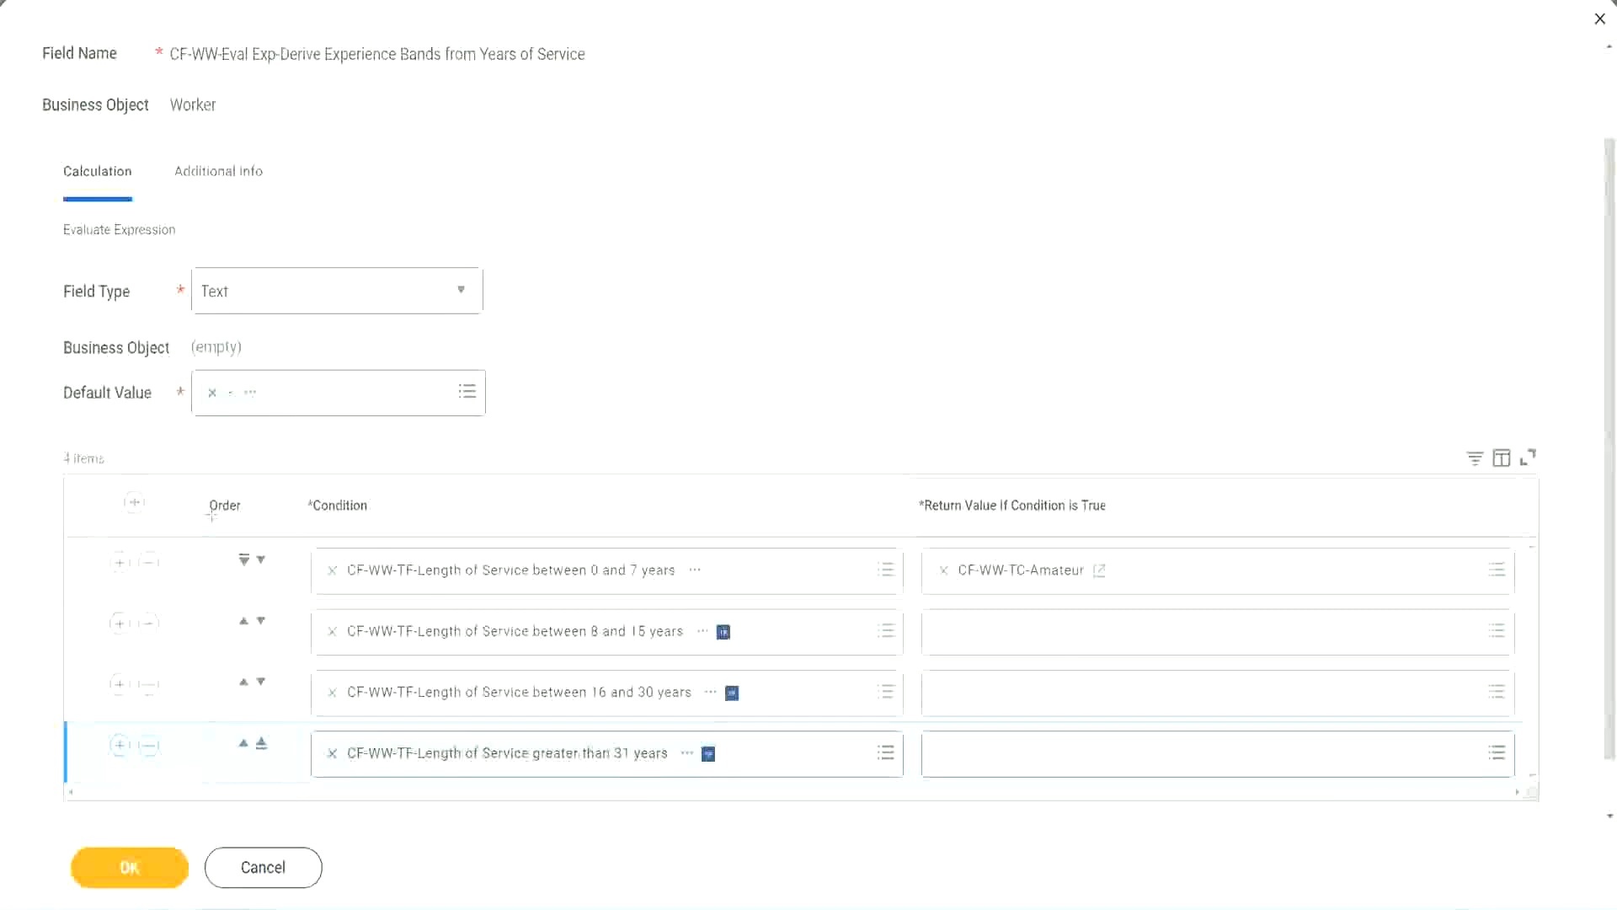
drag(181, 493, 180, 661)
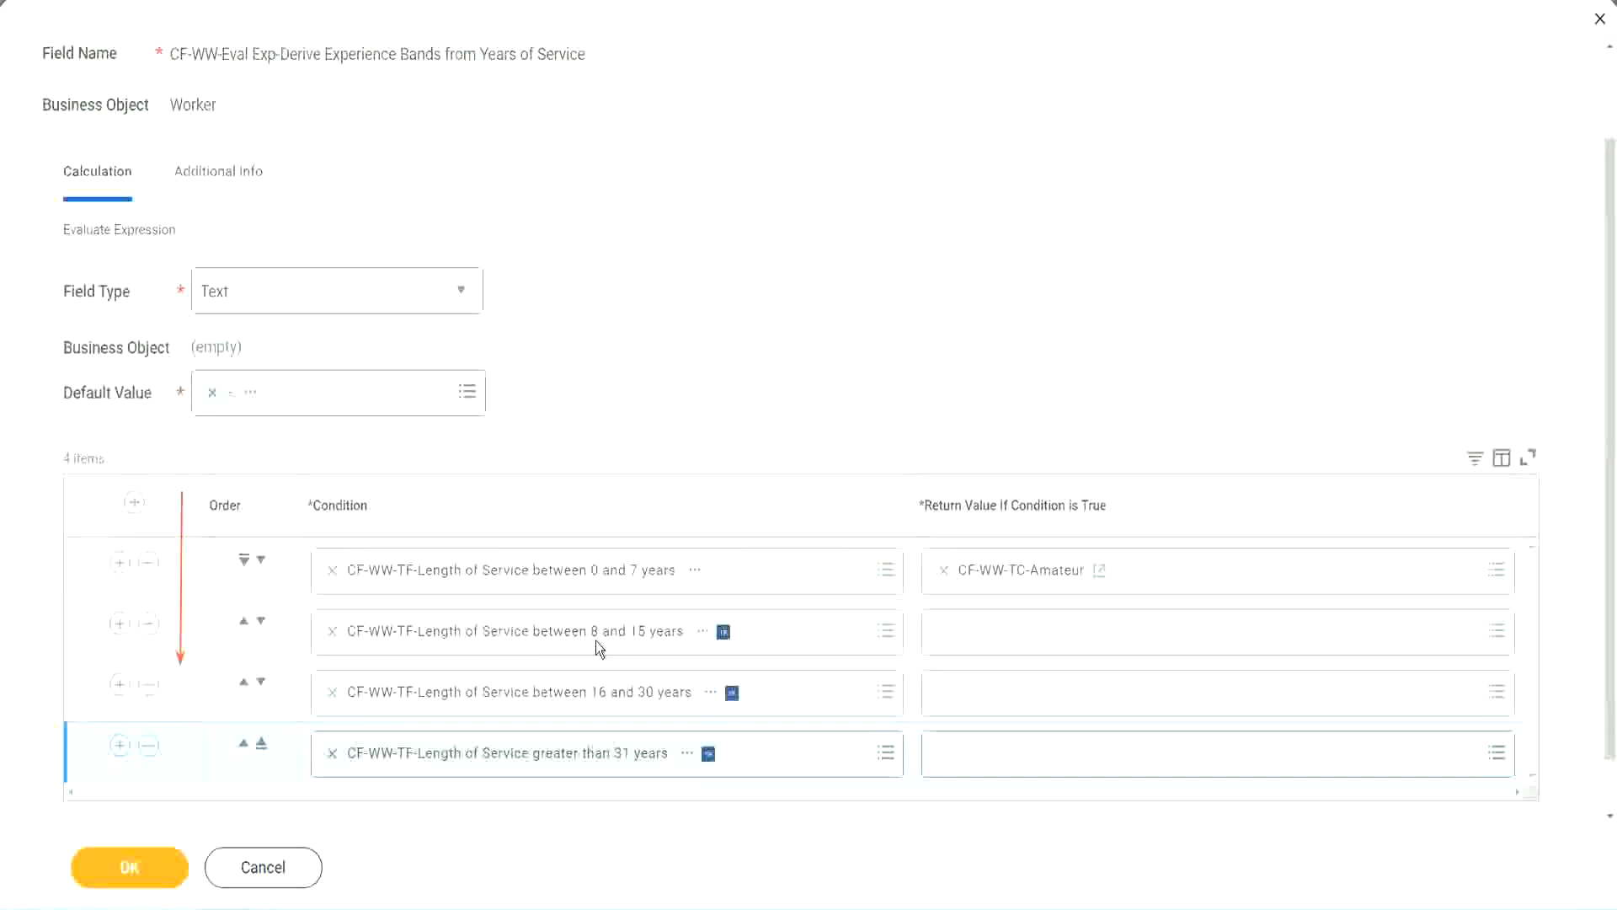
click(244, 623)
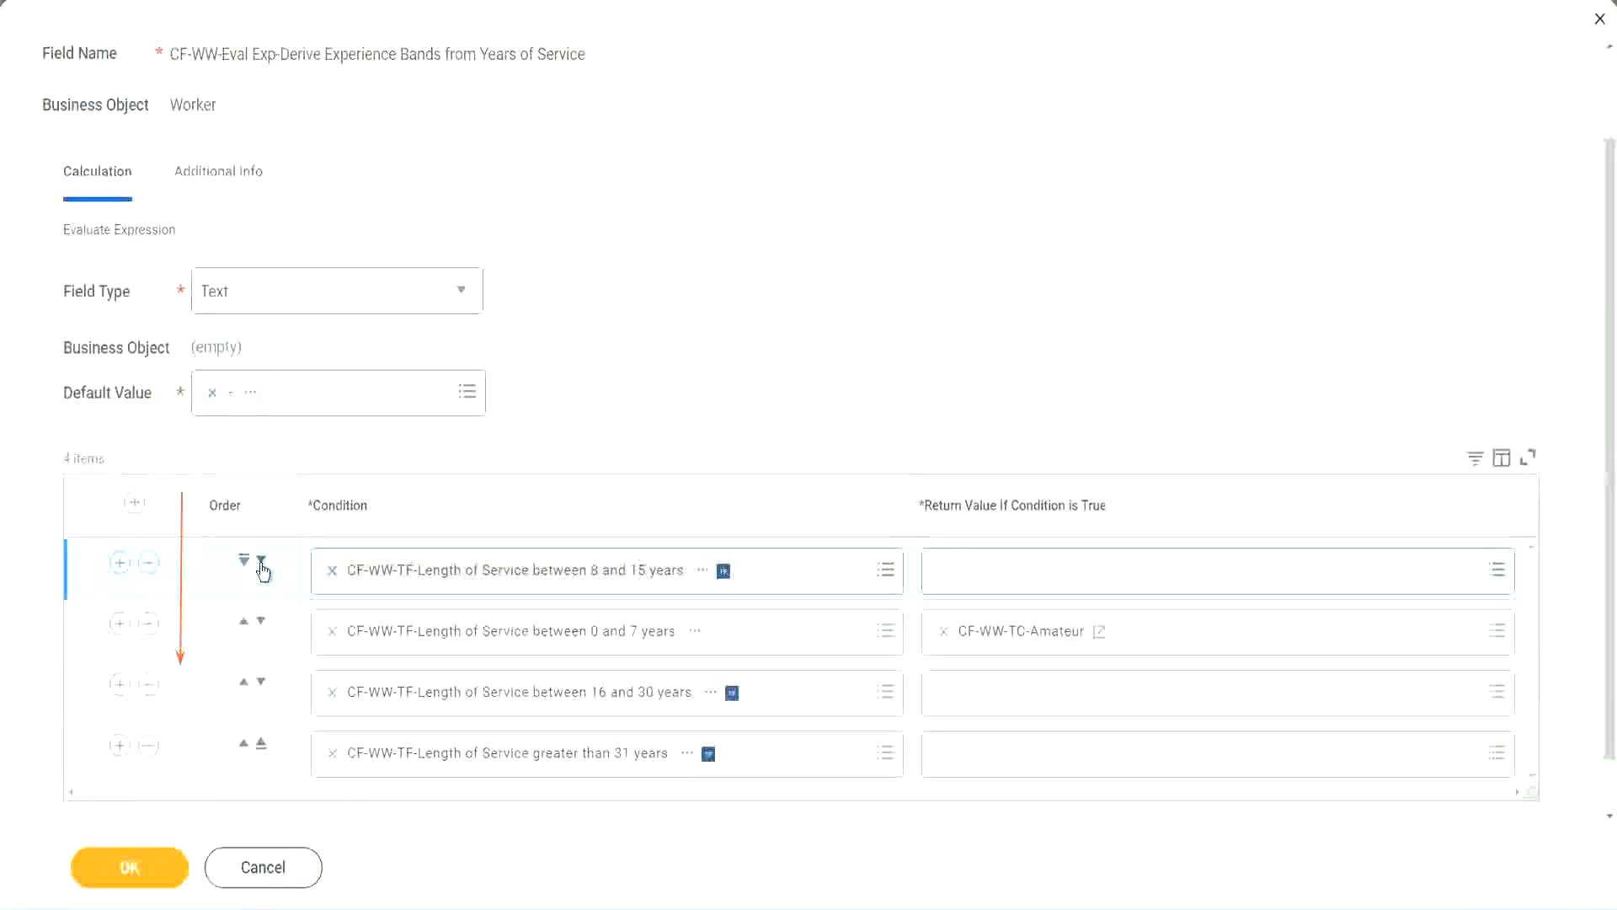
drag(553, 605, 610, 628)
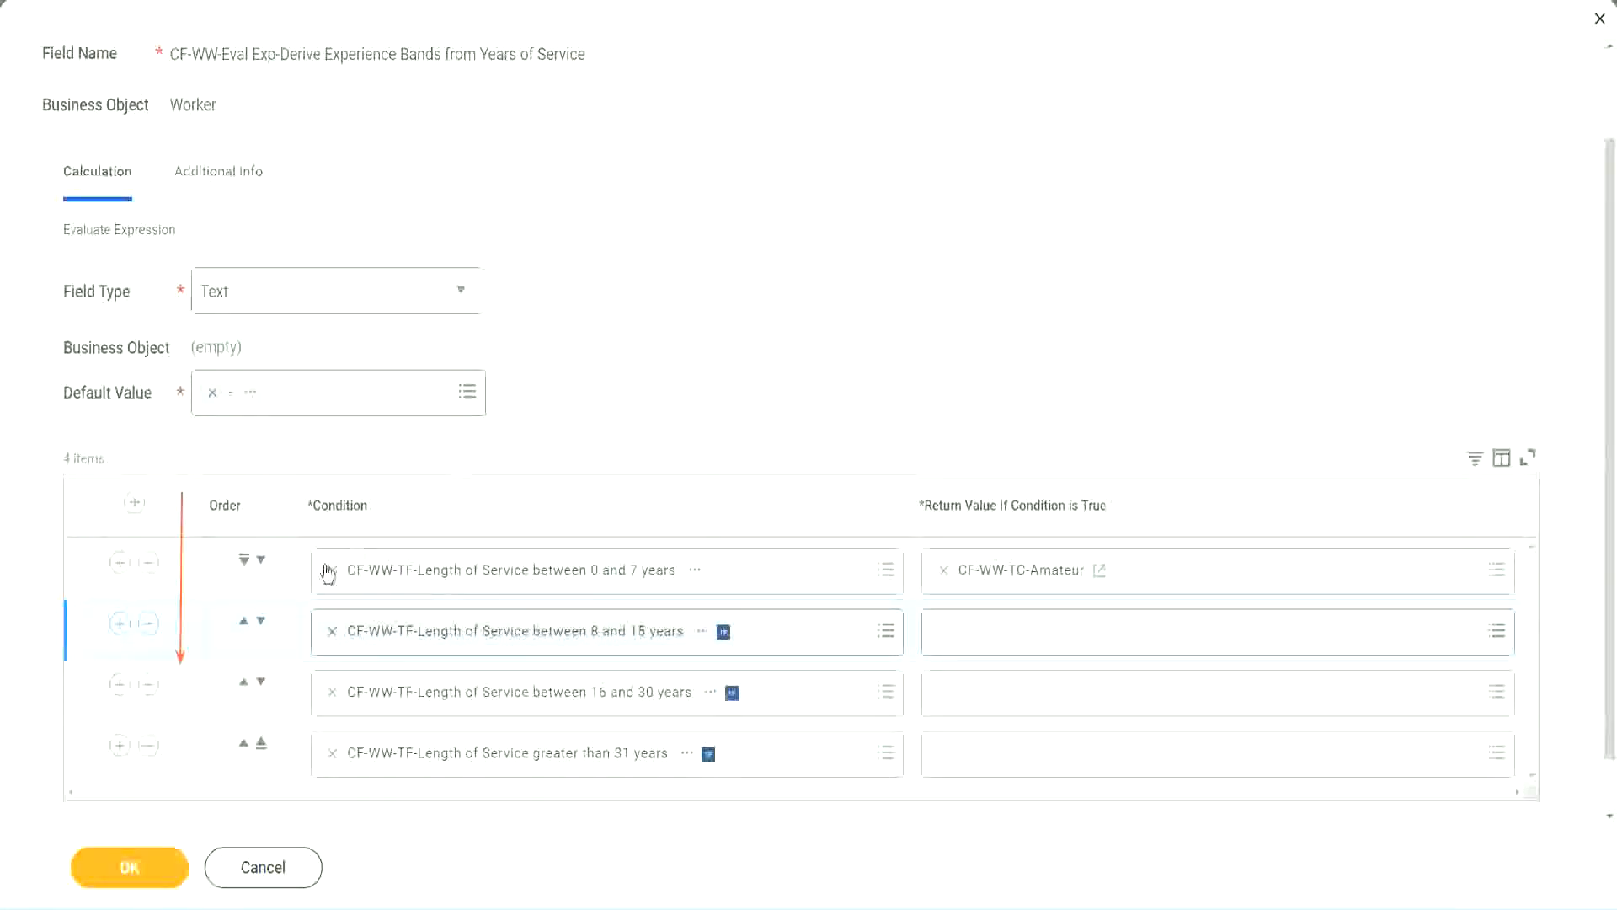
click(244, 624)
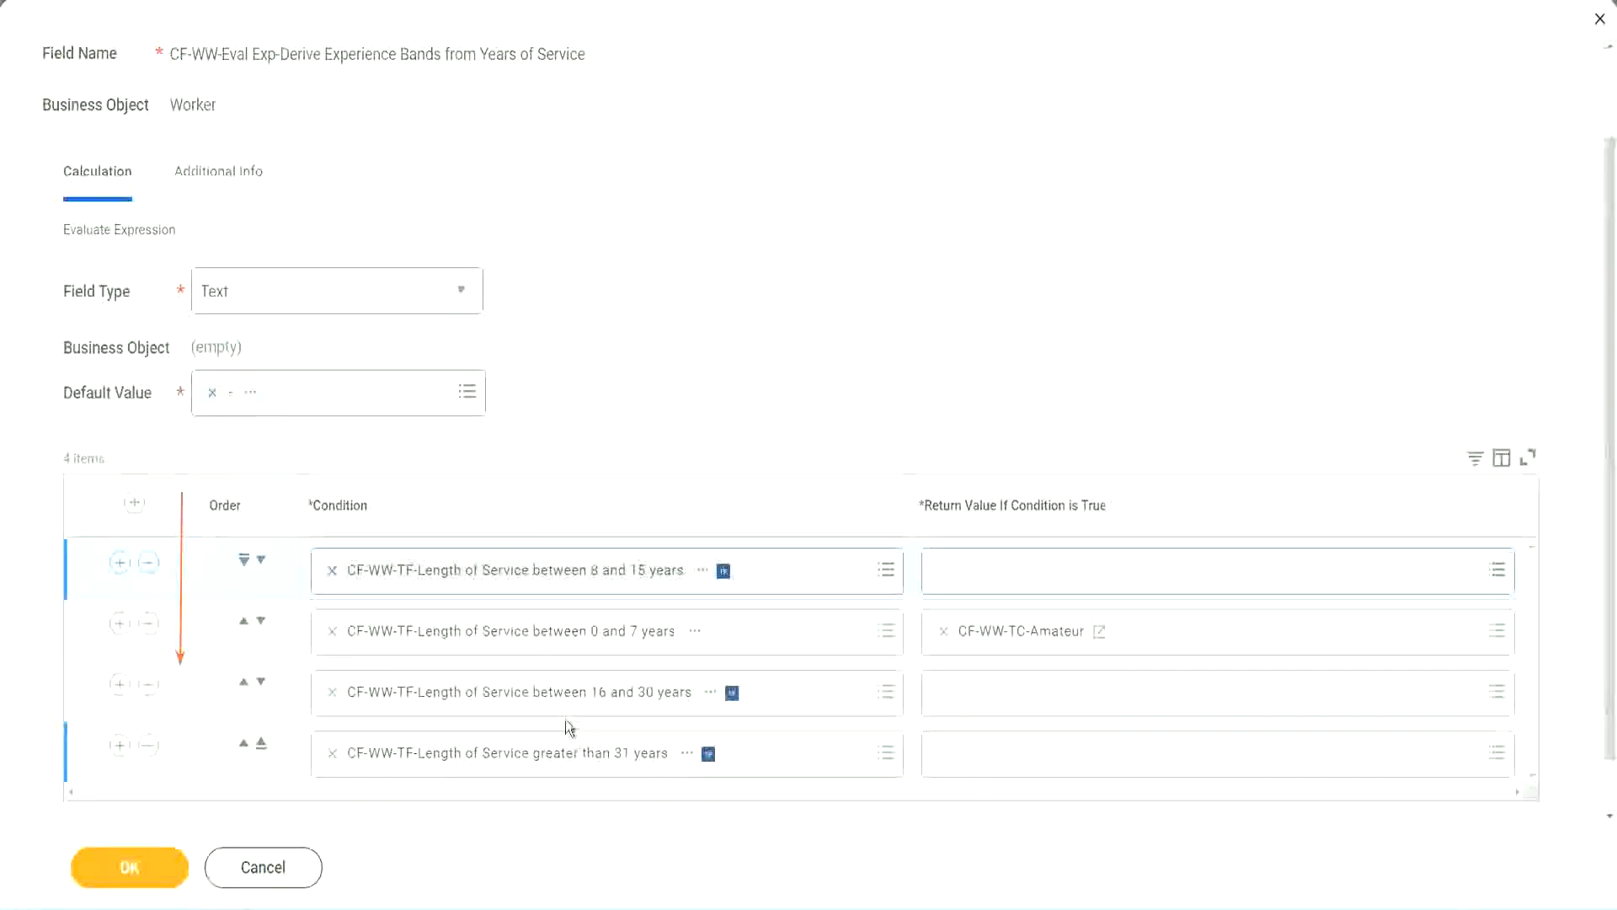
Copy the CF-WW-TC-Amateur field name and move the 8 to 15 years row back to second place.
right_click(1024, 640)
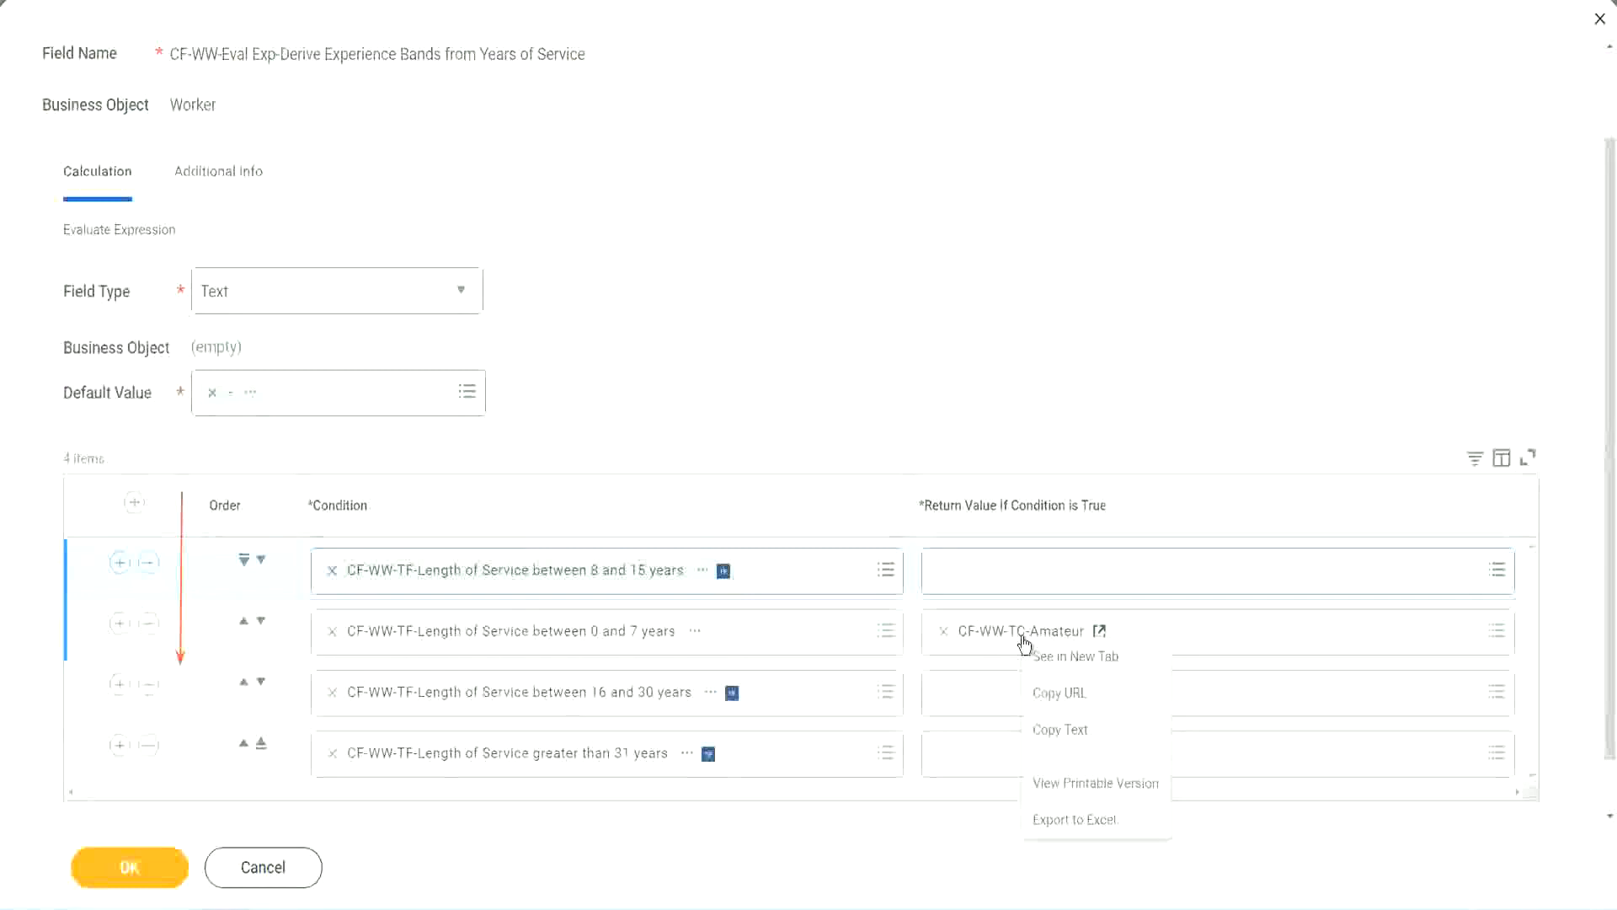
click(1054, 726)
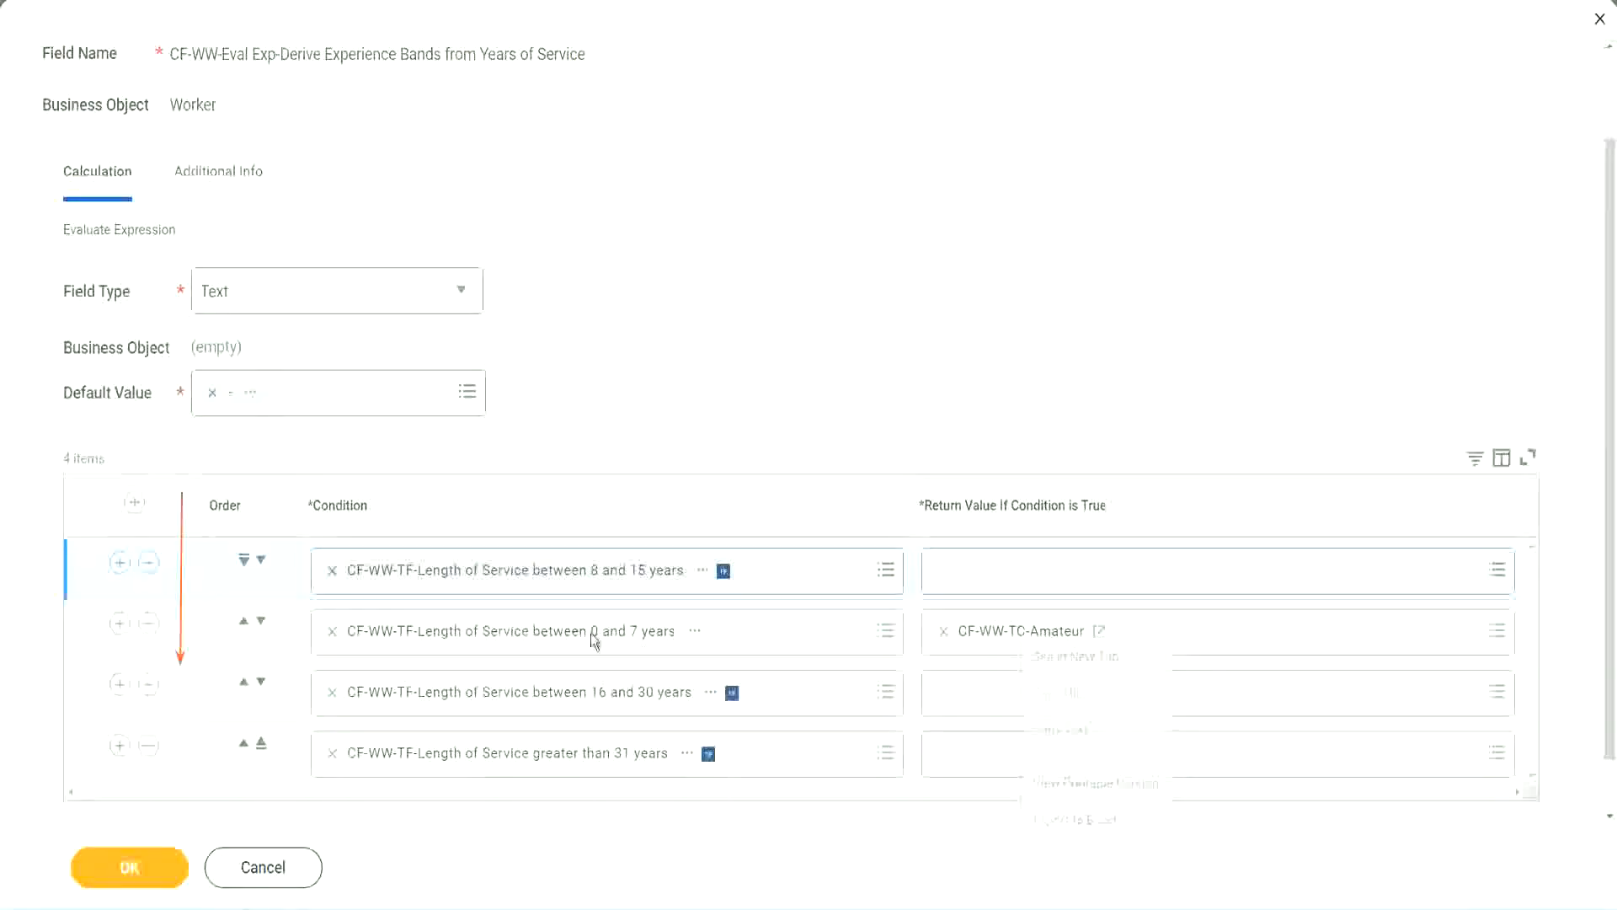
click(261, 560)
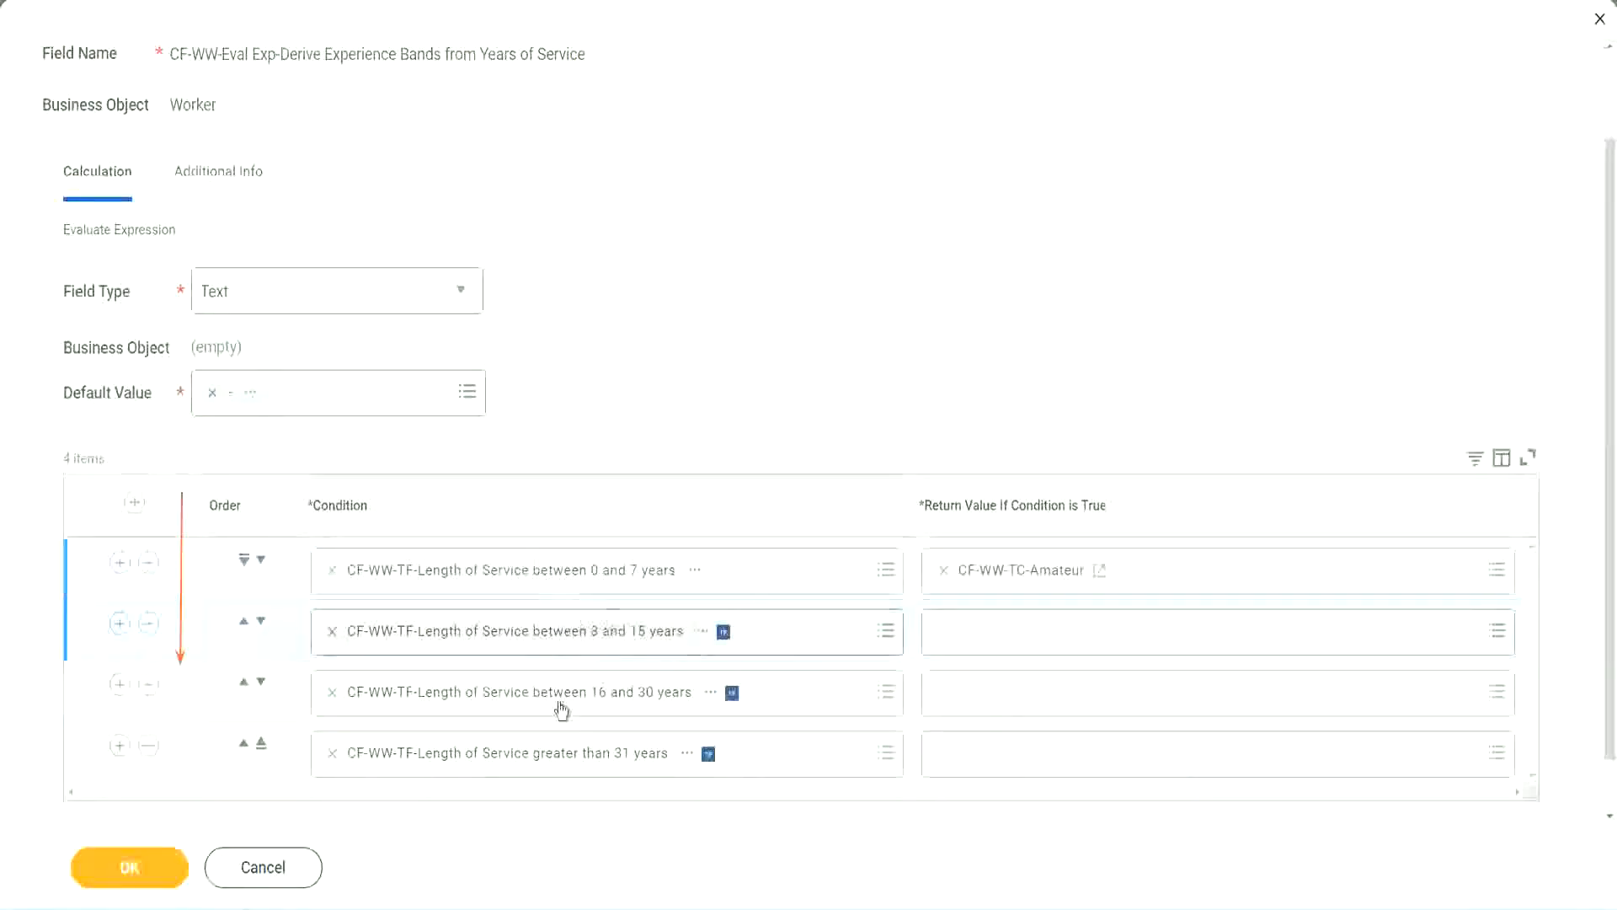
From the second row's return value, create a new calculated field named CF-WW-TC-Experienced.
click(947, 632)
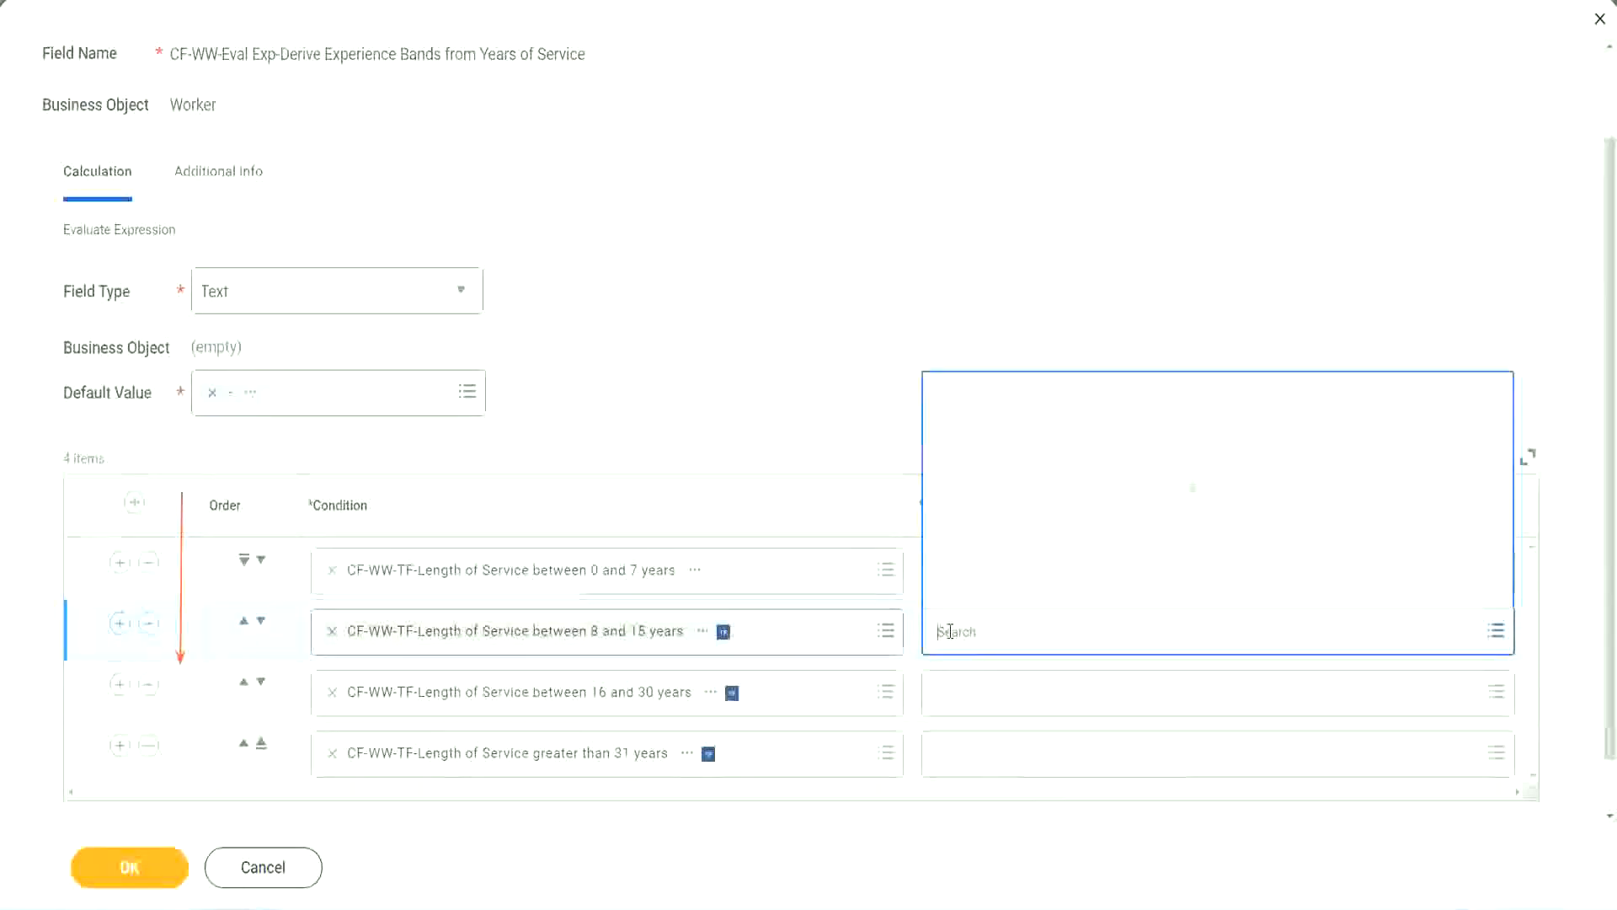
click(1002, 591)
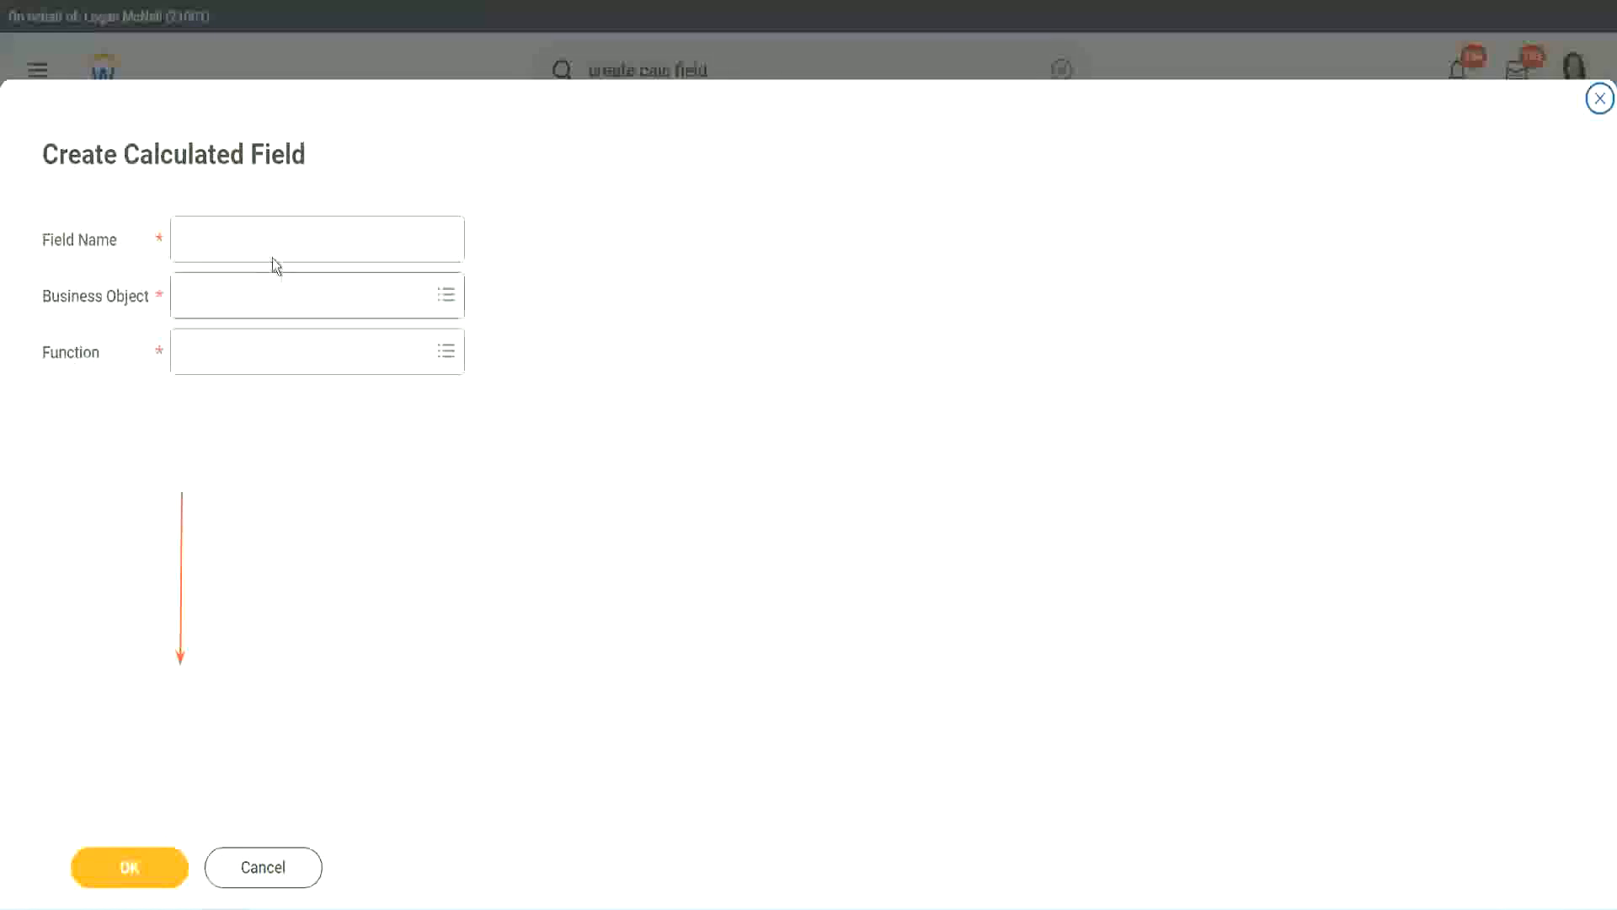
click(258, 240)
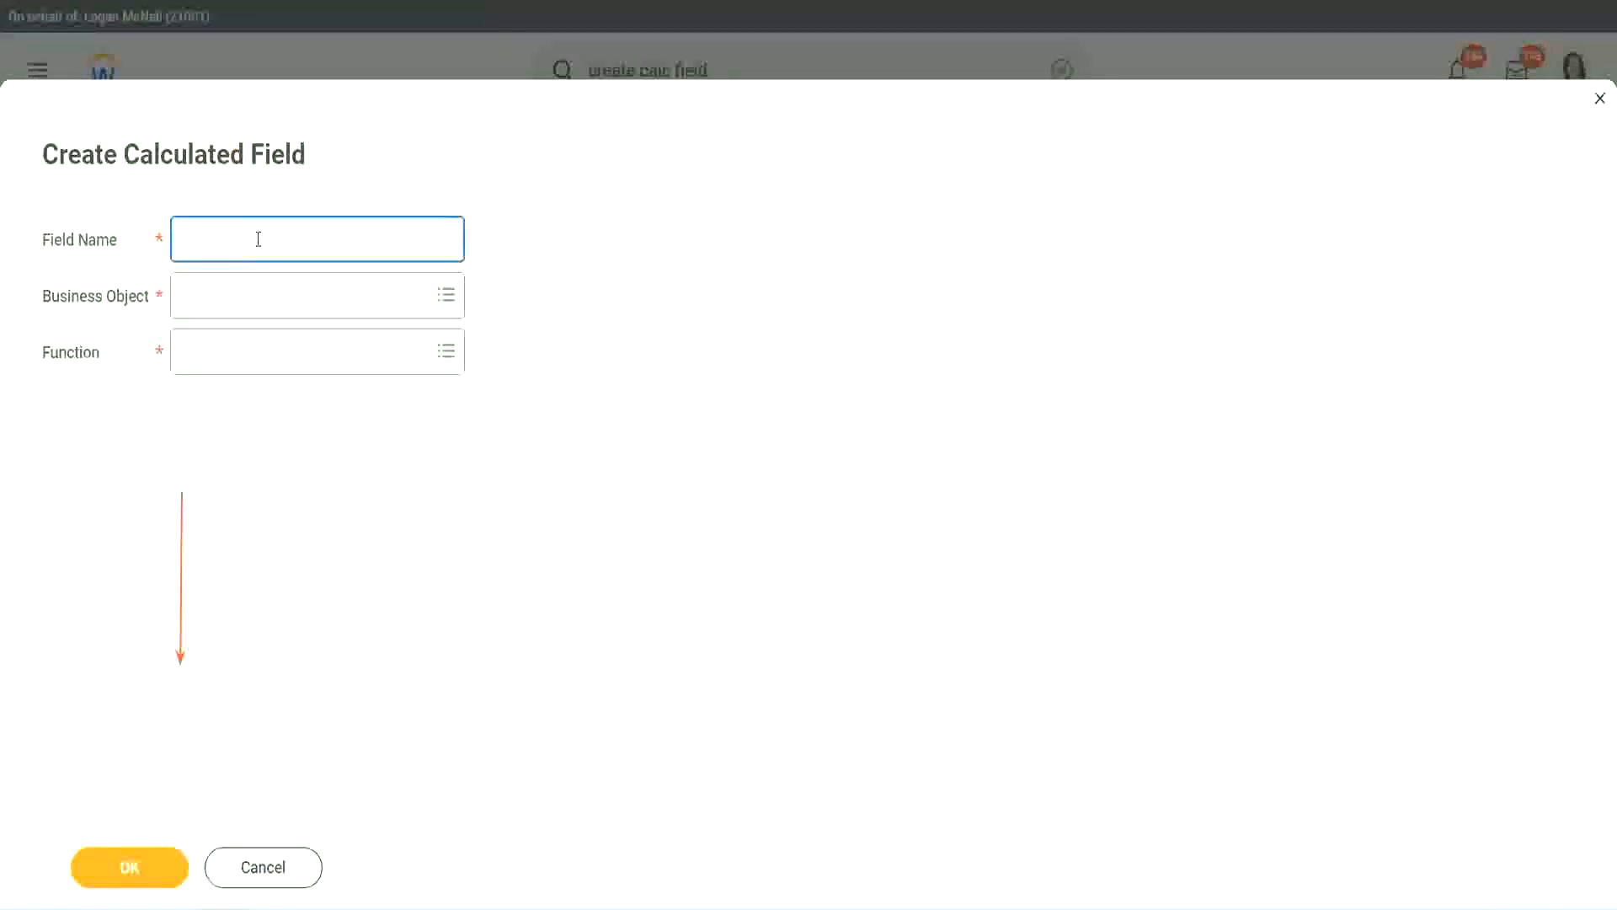
key(ctrl+v)
double_click(282, 241)
text(Experien)
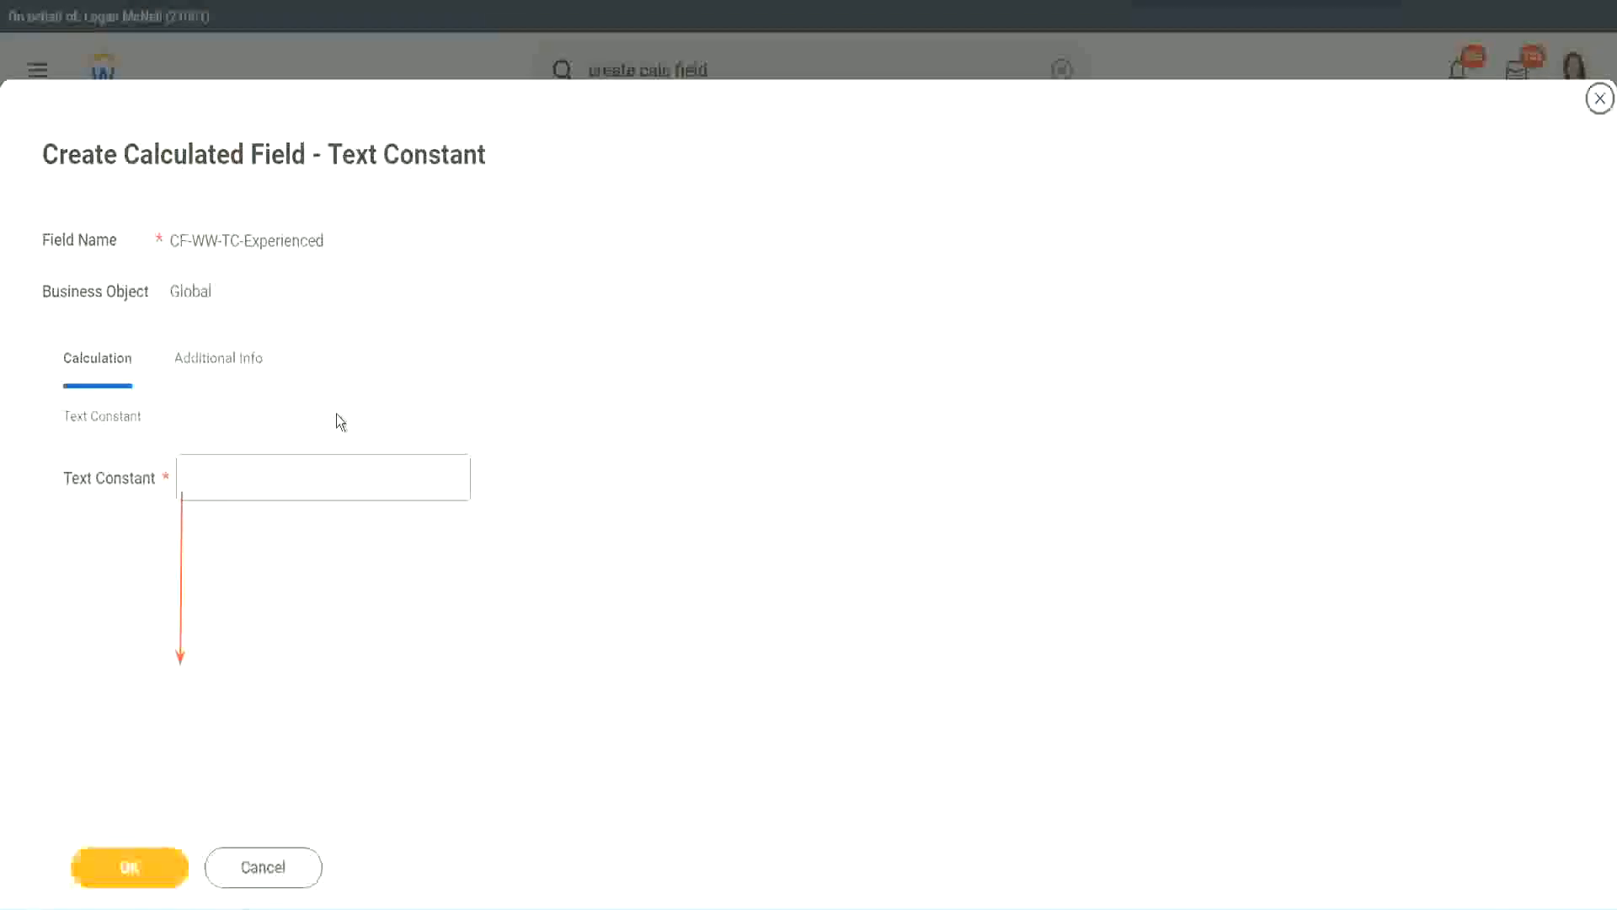
Enter Experienced as the text constant and save the calculated field.
click(246, 479)
text(Ex)
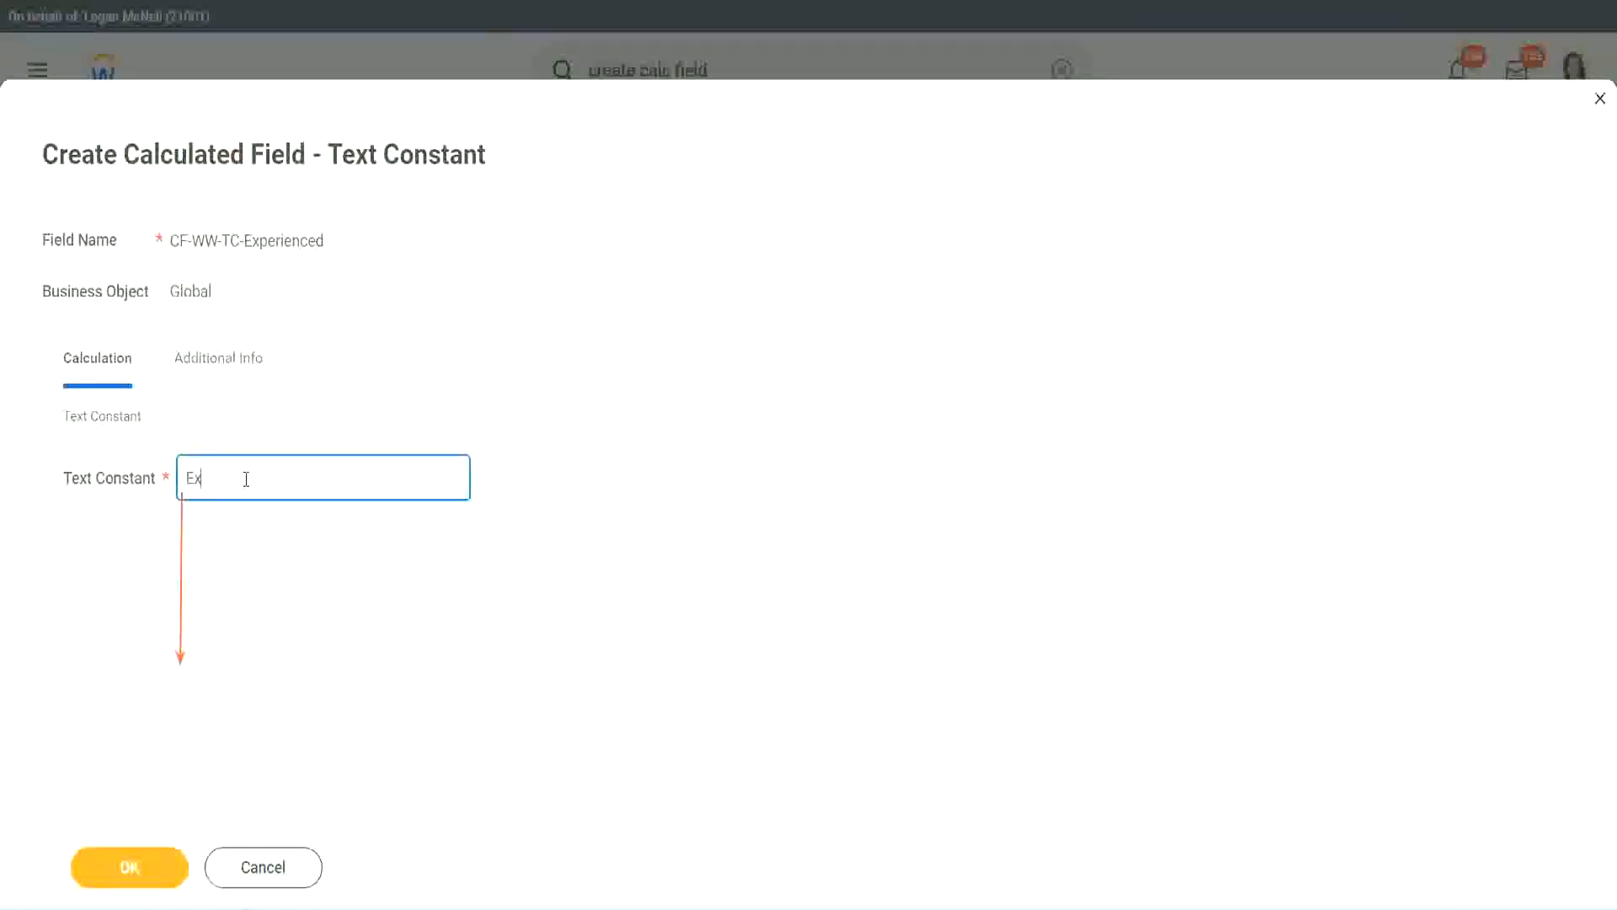
text(perienced)
click(134, 864)
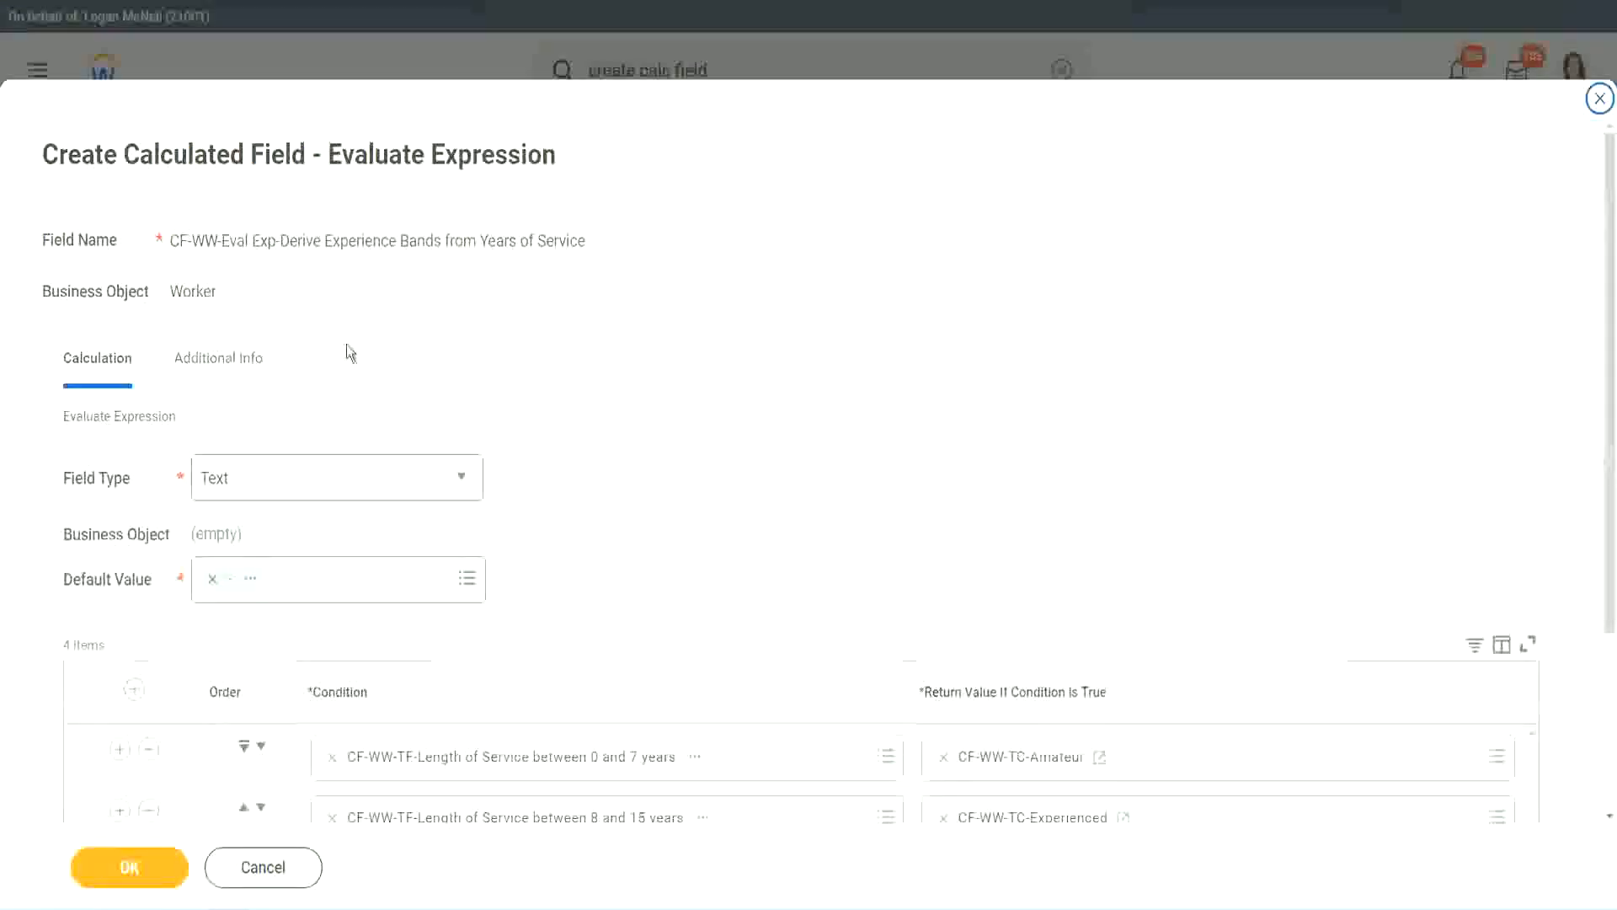
From the third row's return value, create a calculated field named CF-WW-TC-Senior on the Global business object.
scroll(746, 440, down, 3)
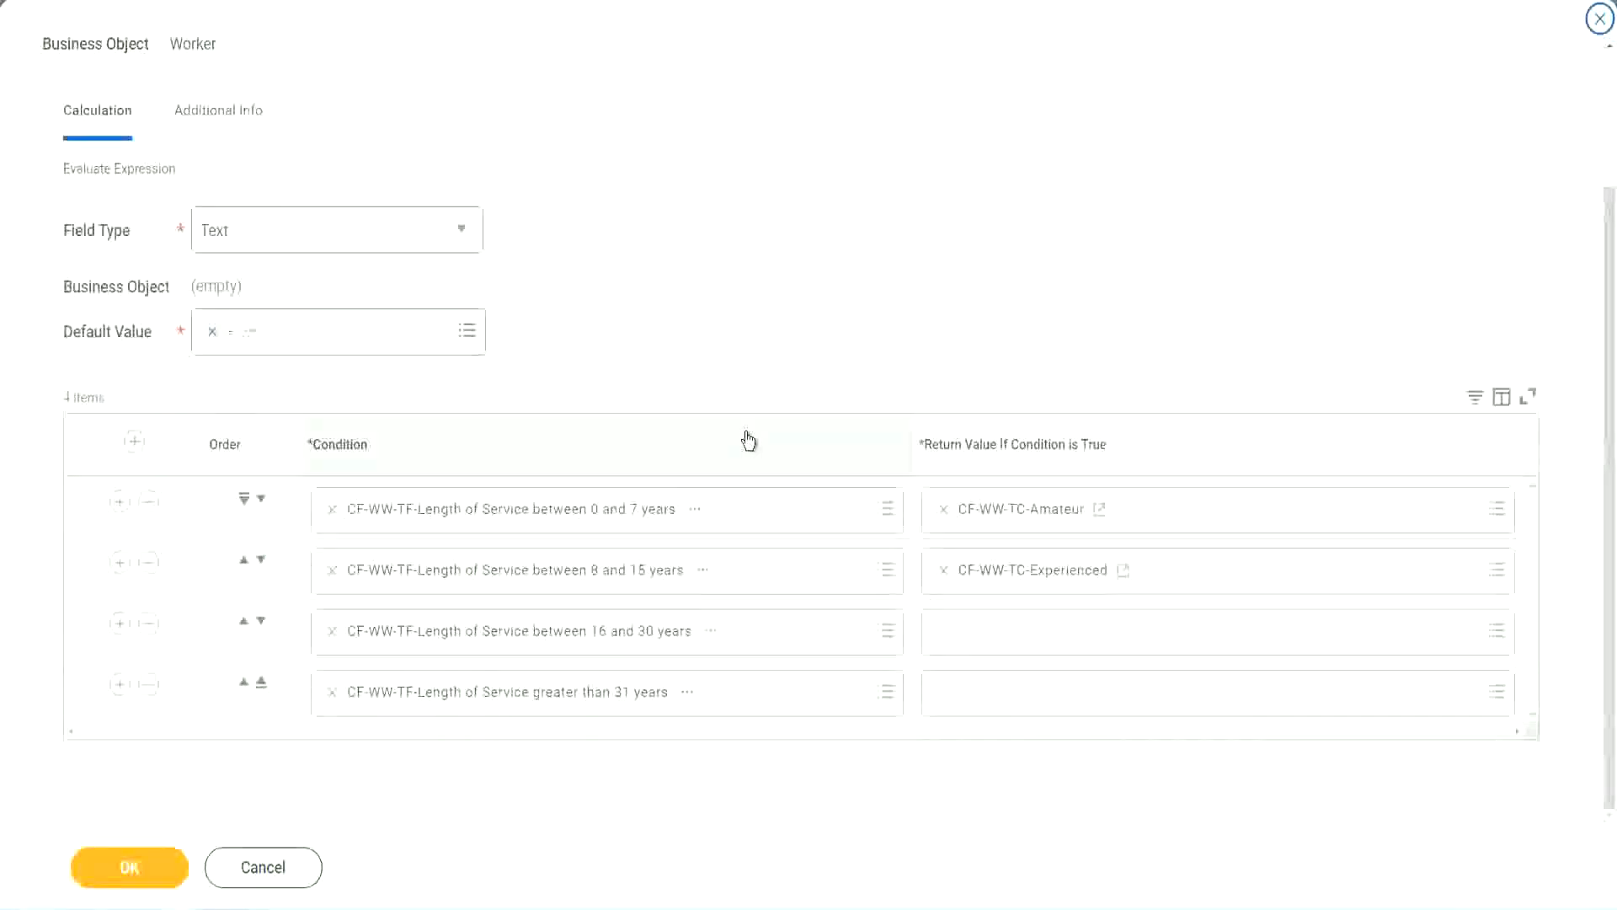
click(1008, 640)
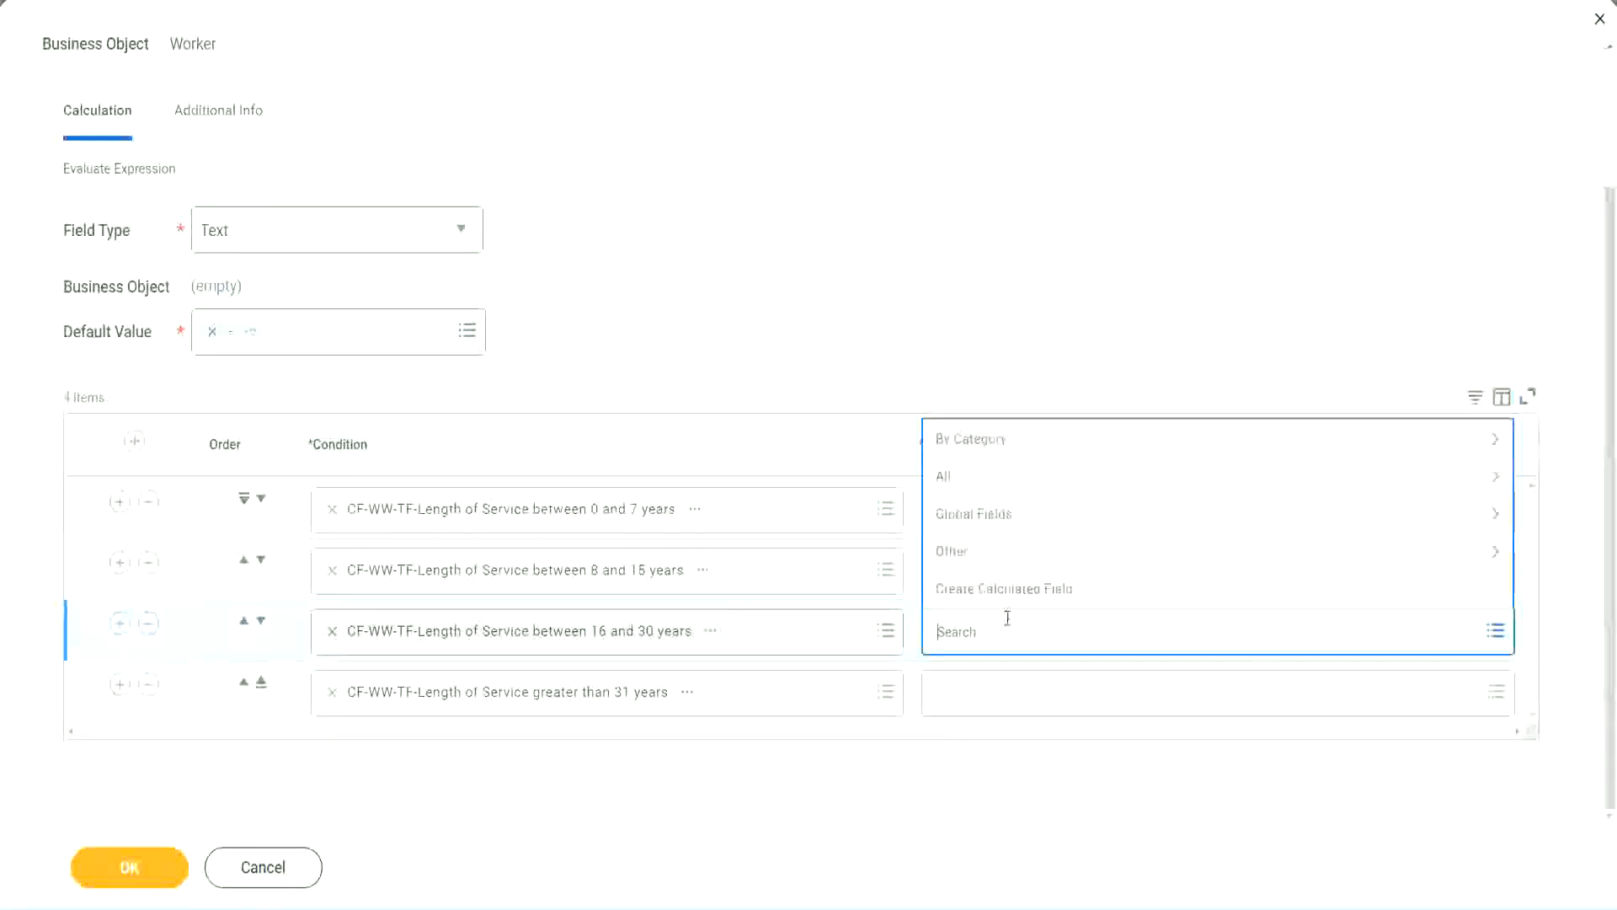
click(1012, 588)
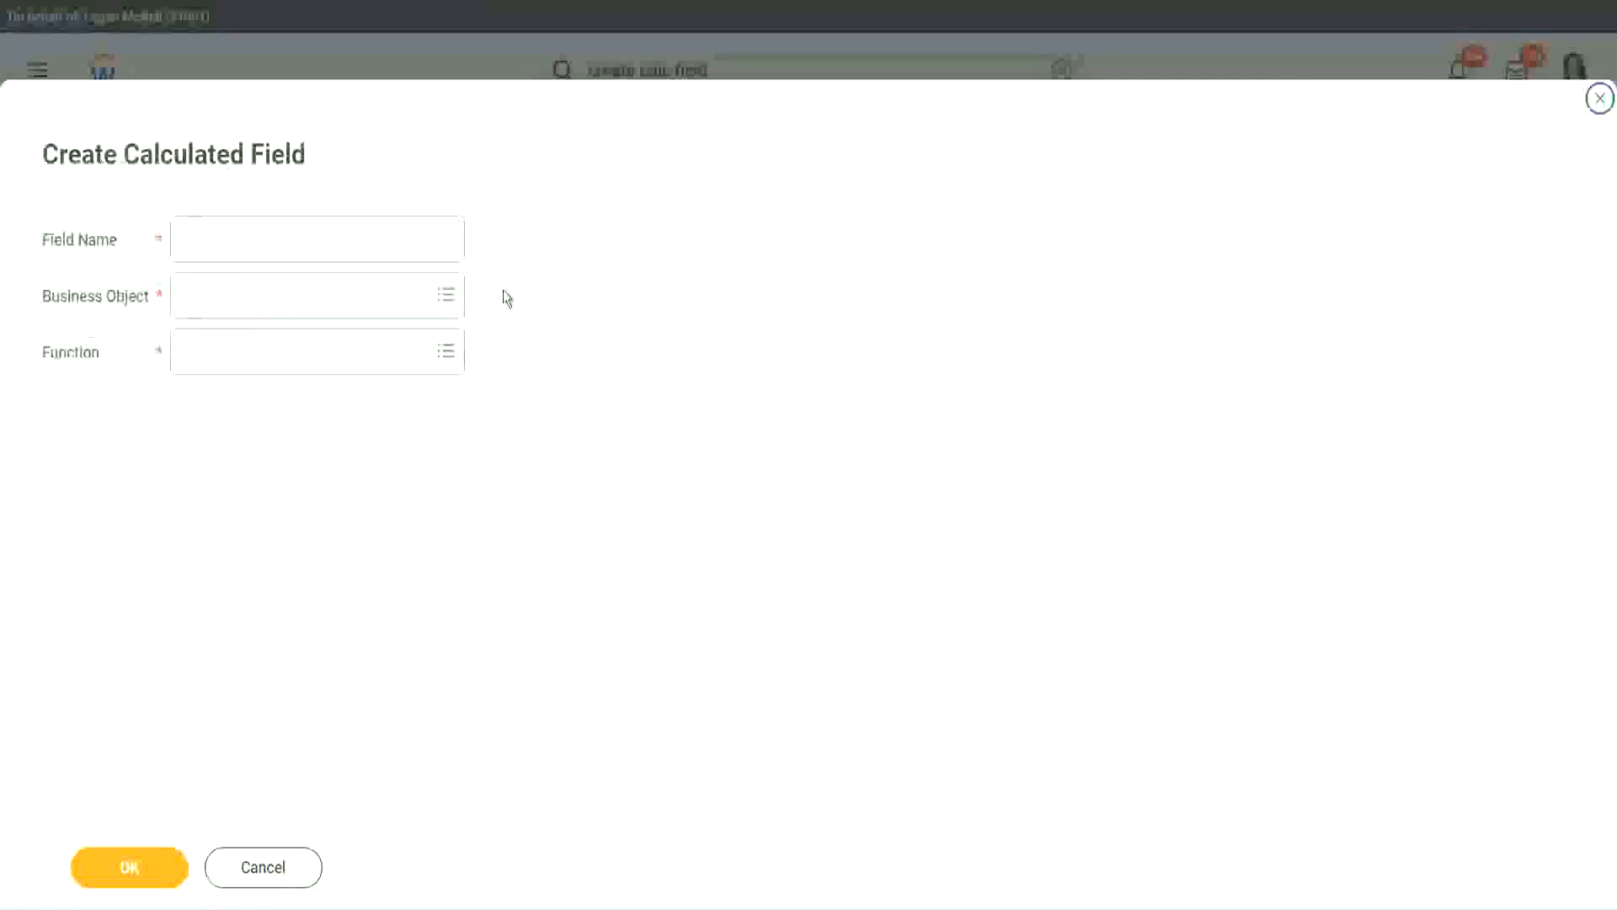
click(343, 241)
key(ctrl+v)
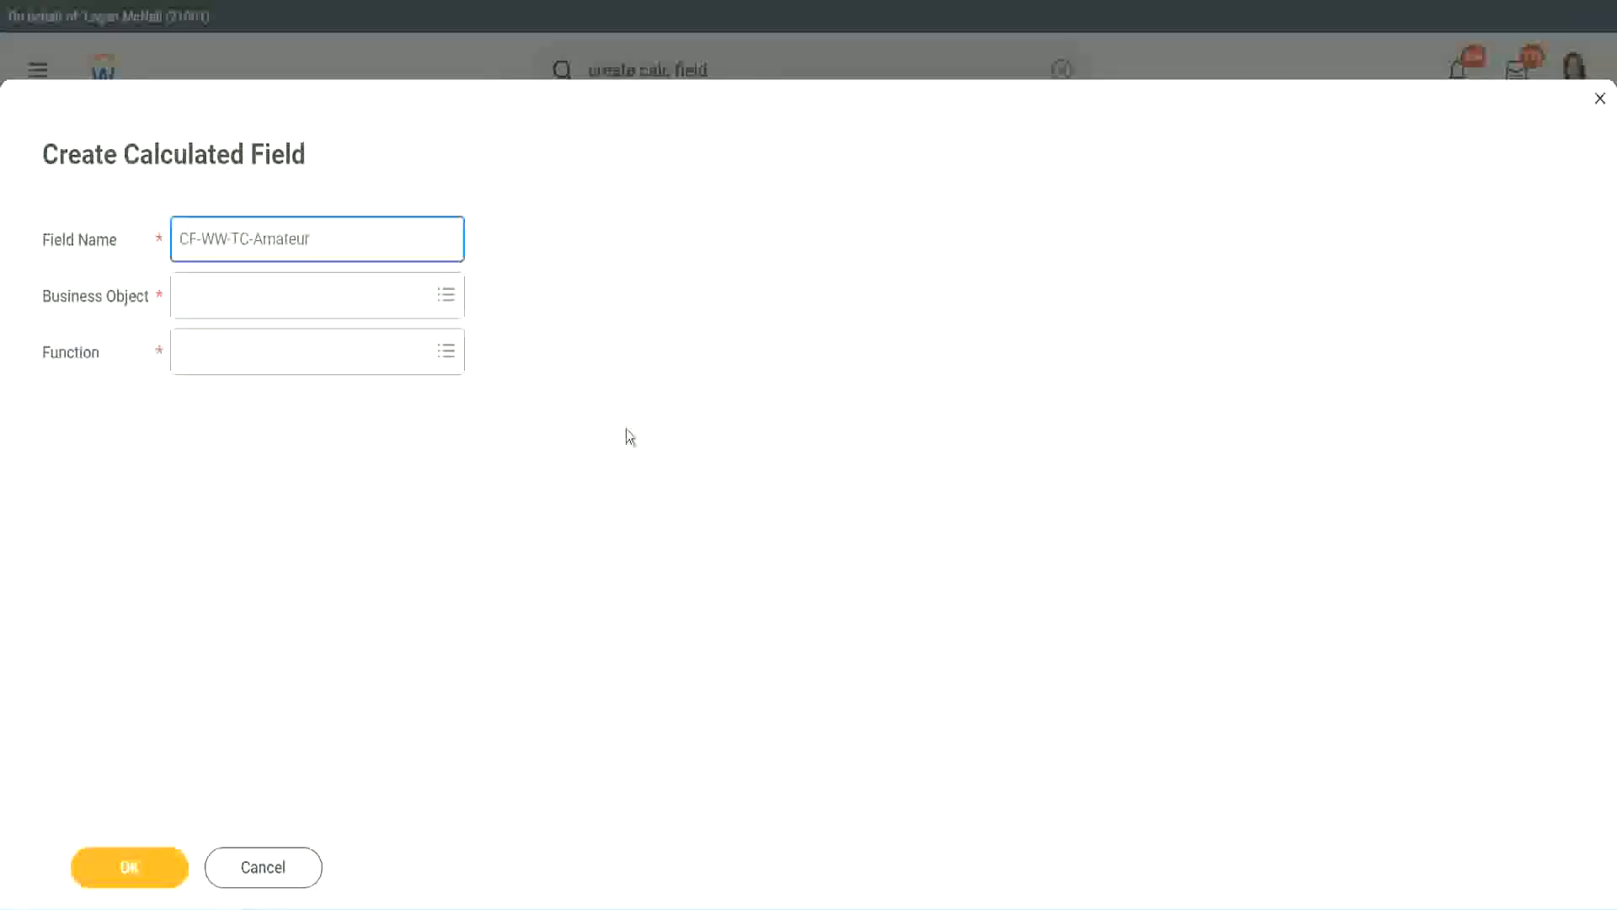
click(185, 297)
text(globa)
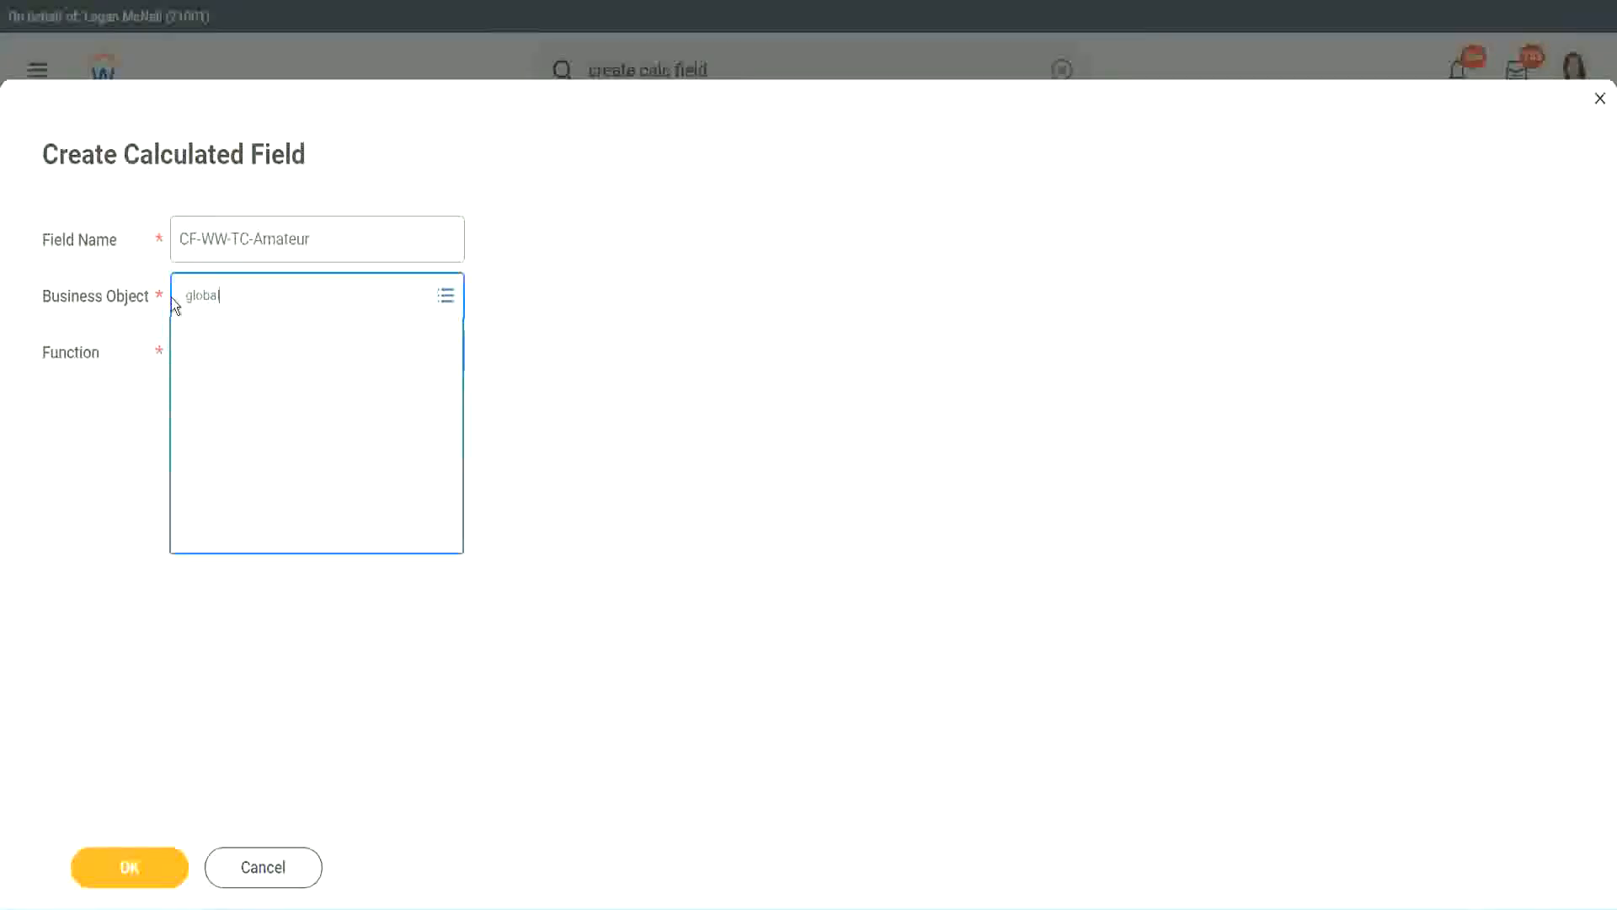
text(l)
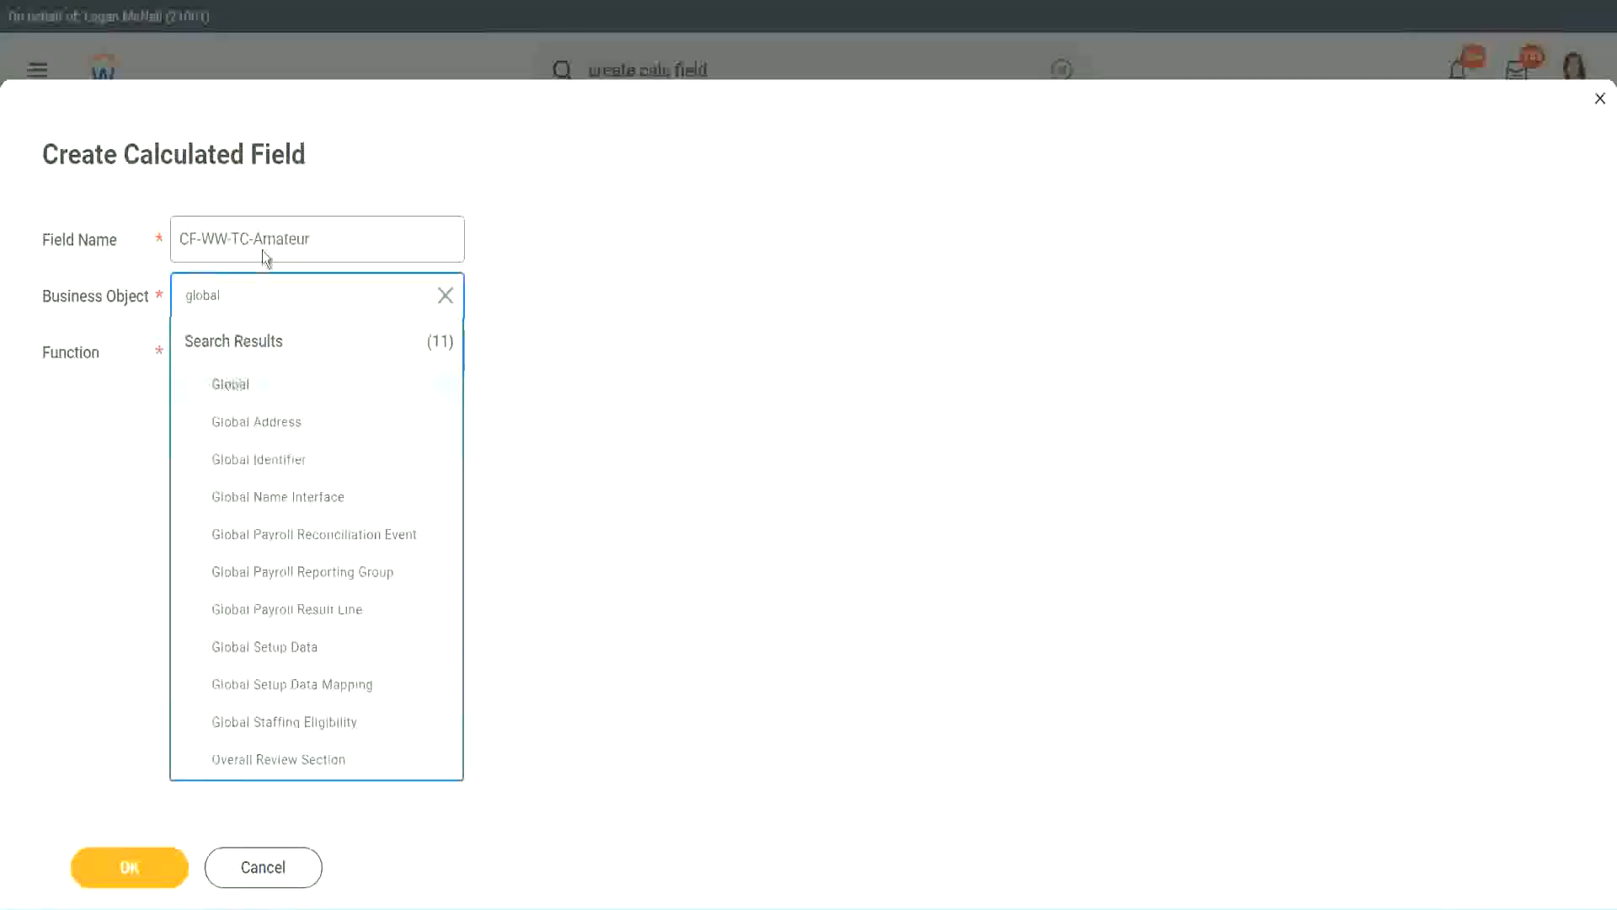
key(Return)
double_click(286, 238)
text(S)
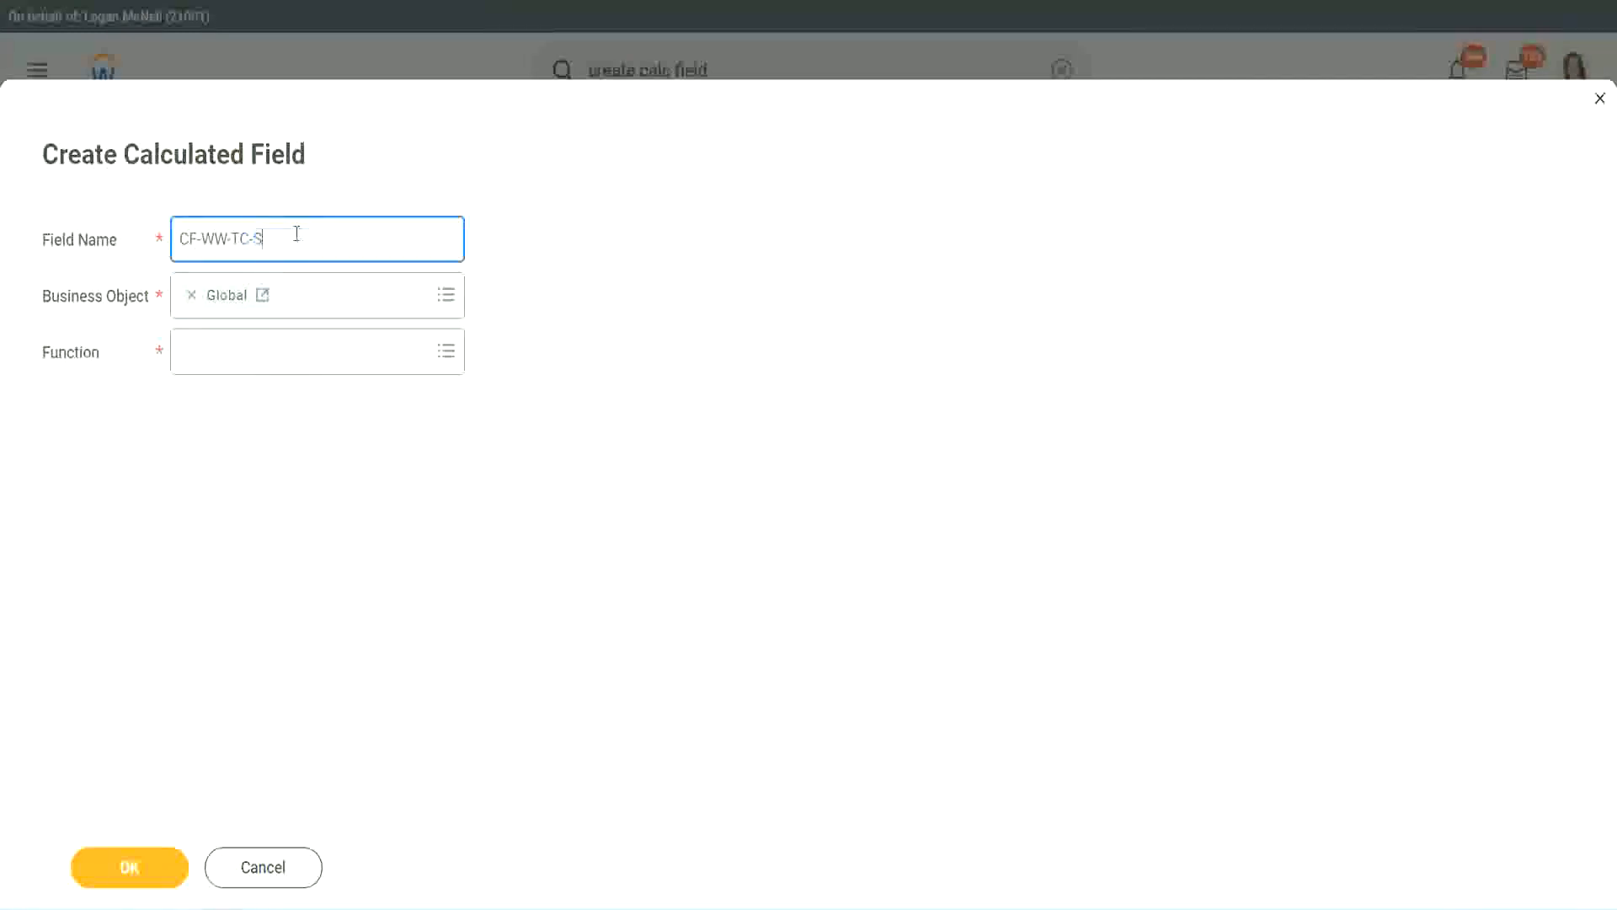
text(enior)
Choose the Text Constant function, enter Senior as the constant, and save the calculated field.
click(259, 366)
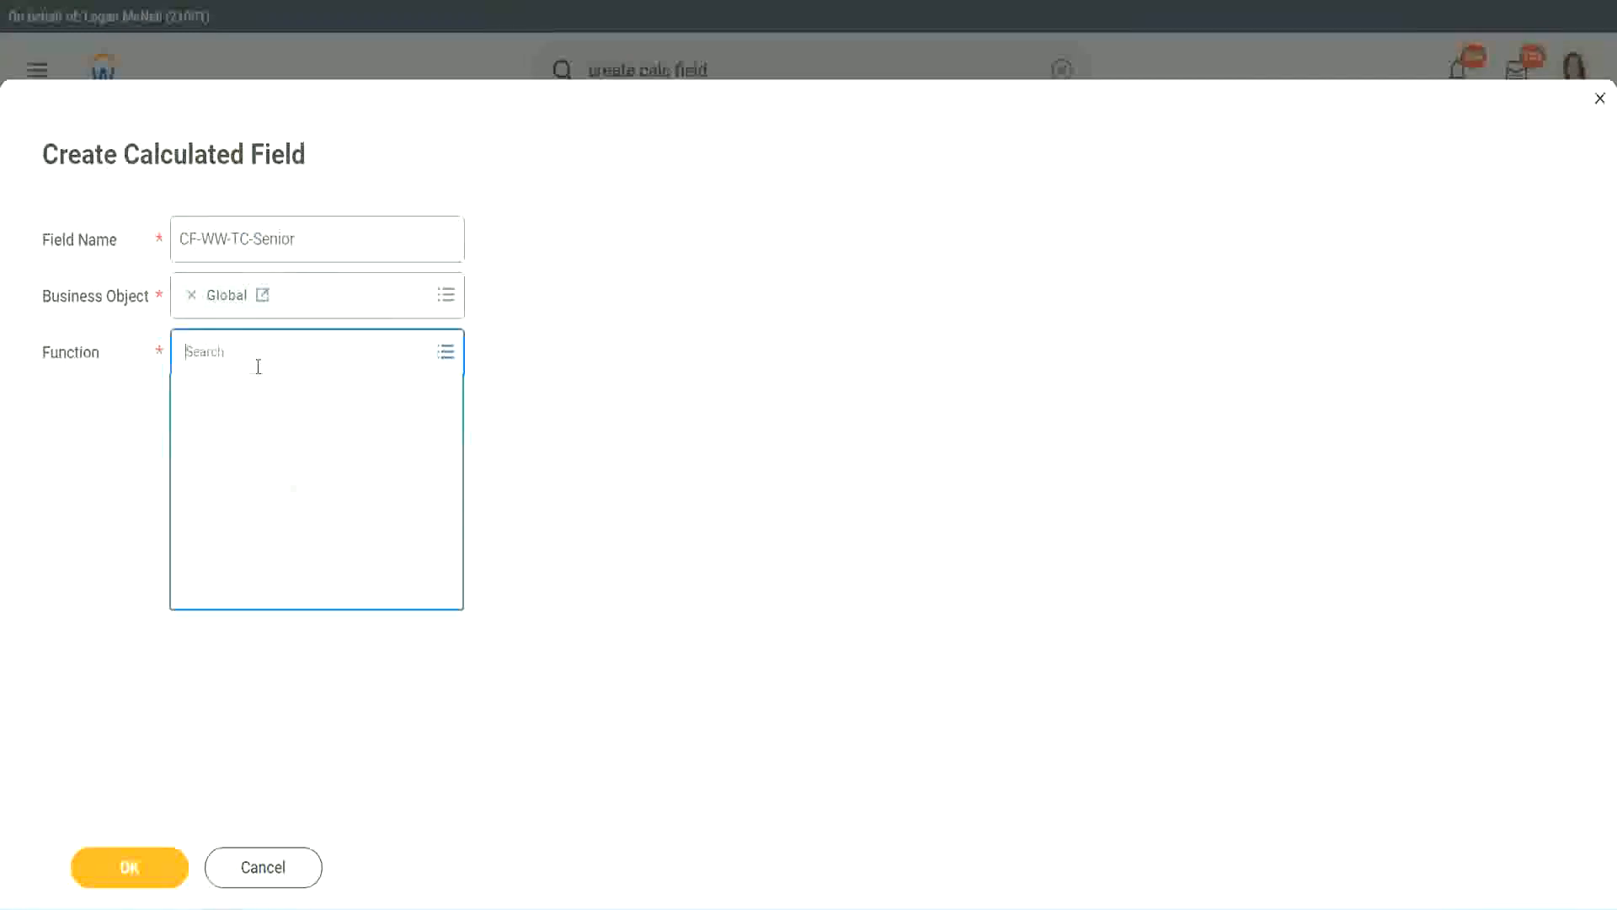
text(tc)
key(Return)
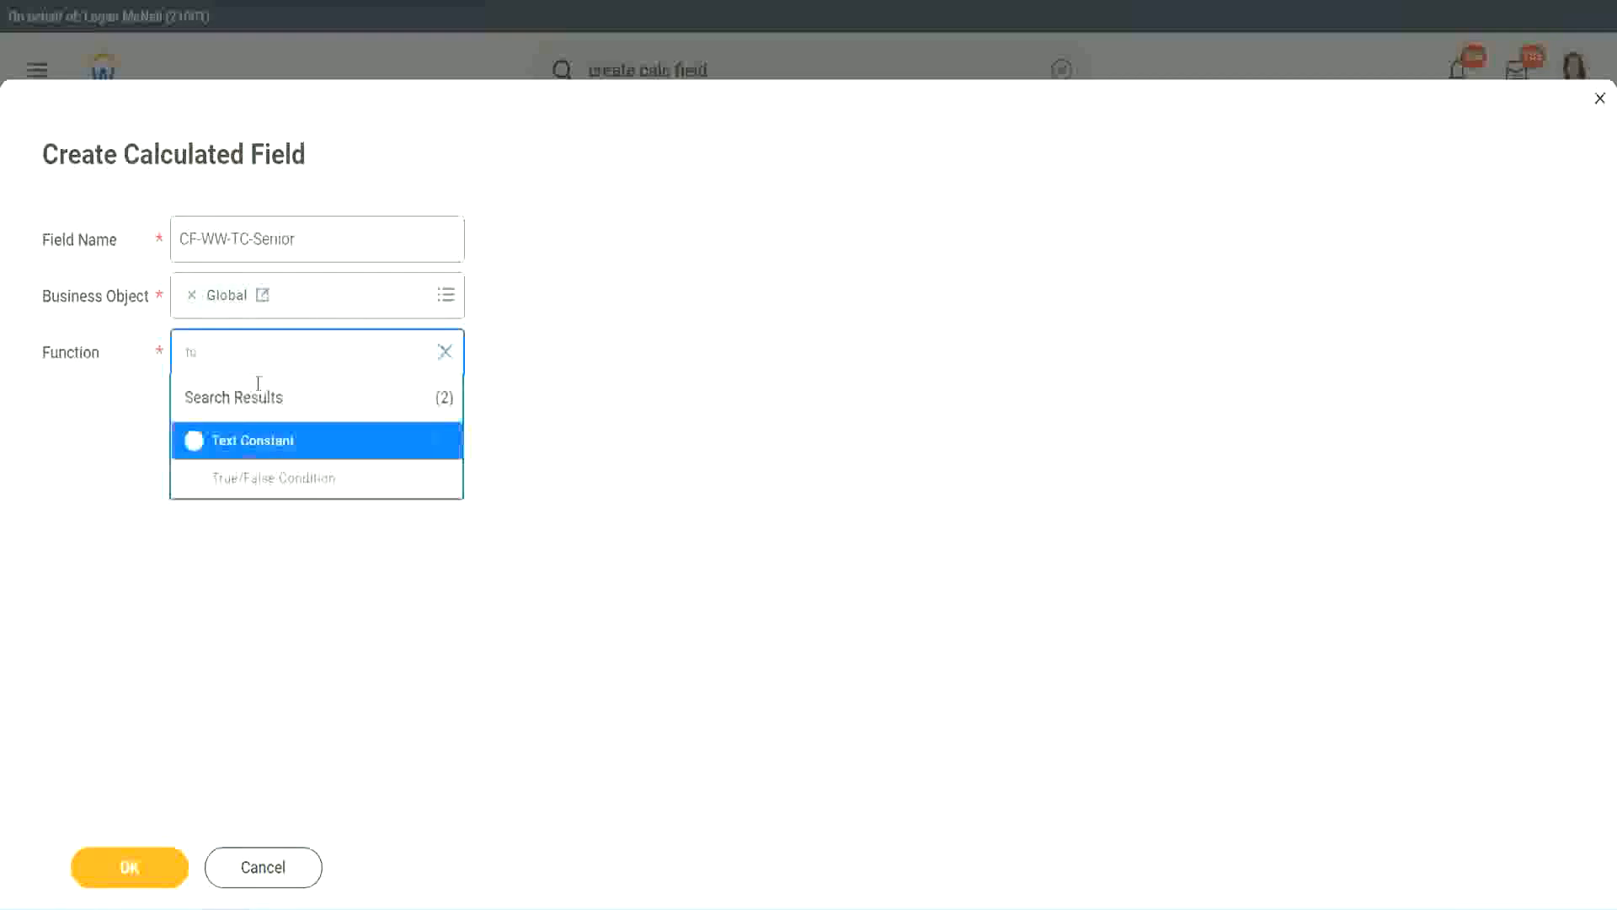
click(250, 439)
click(144, 873)
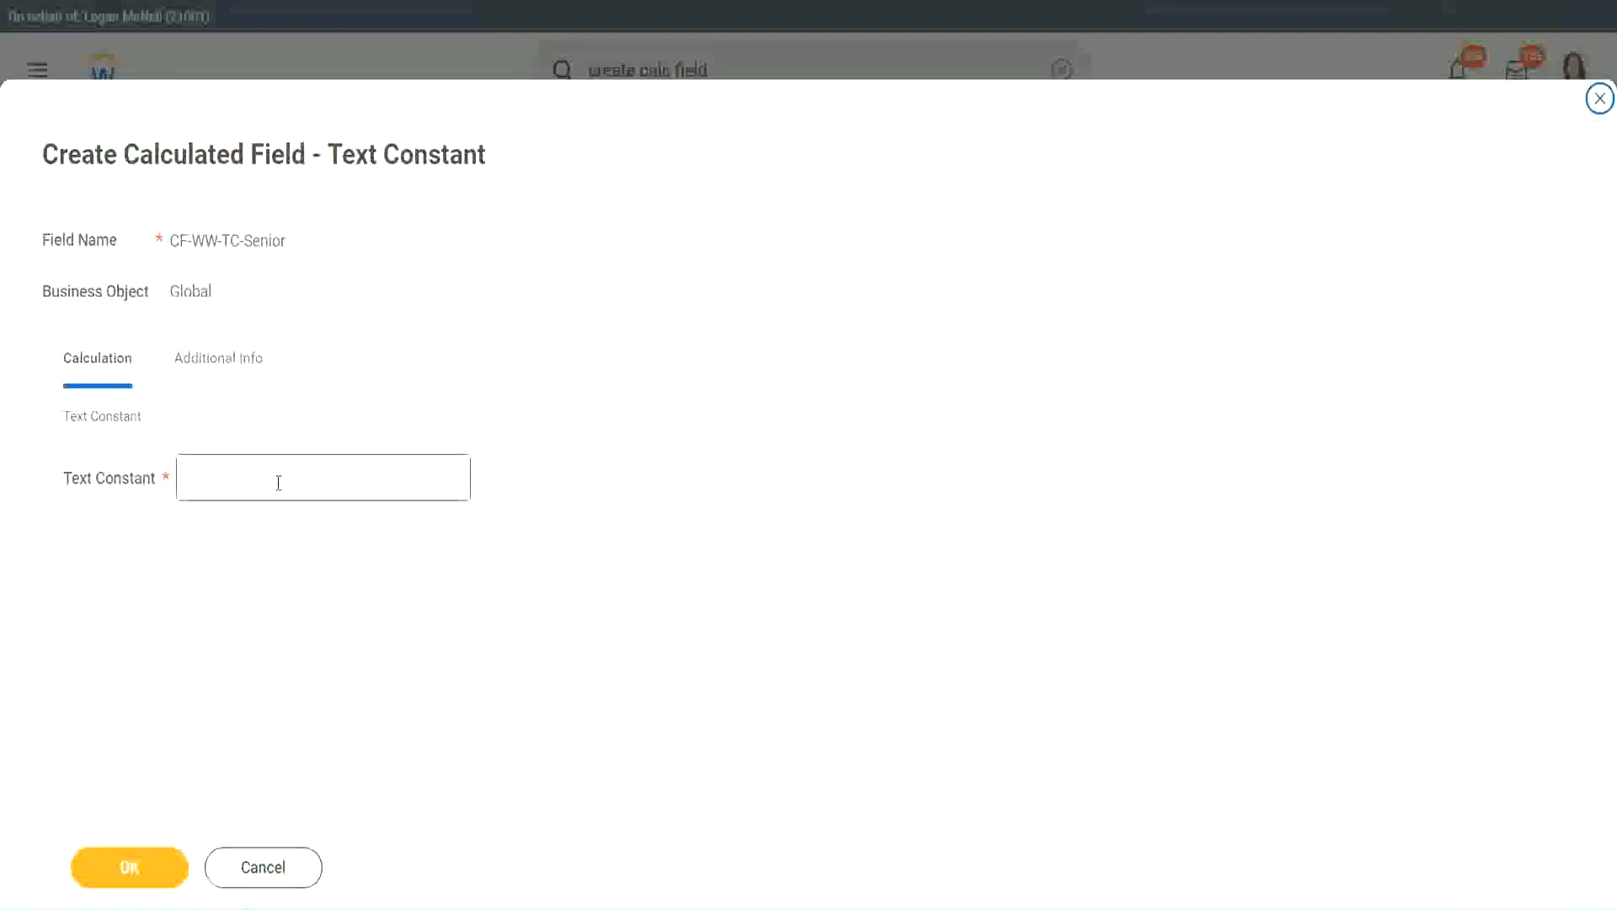
click(273, 473)
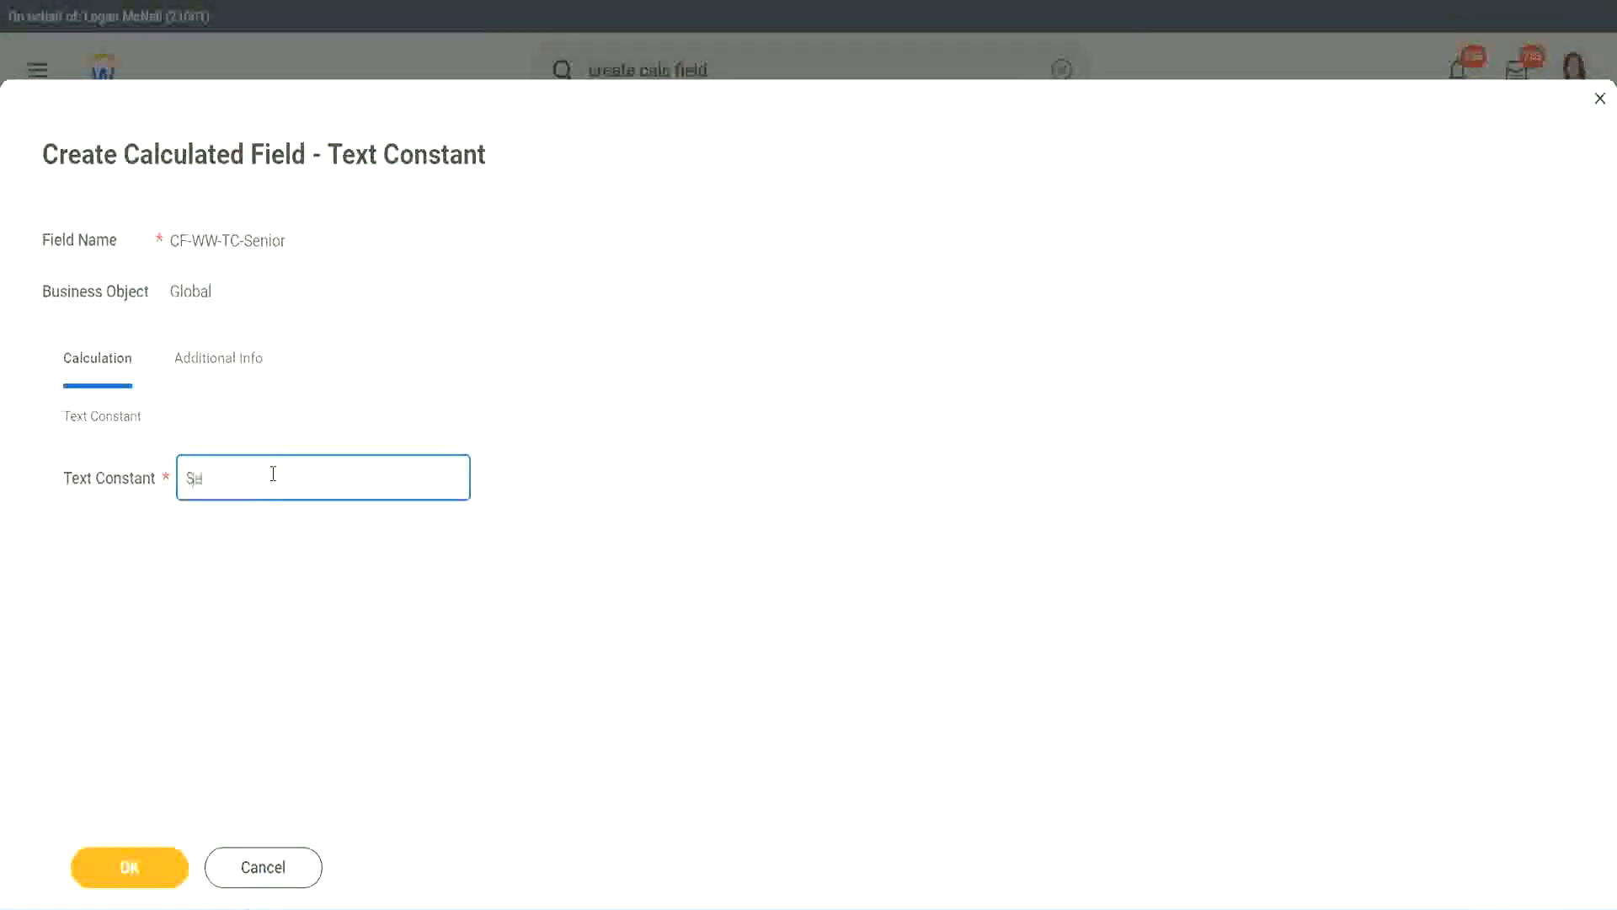
click(160, 856)
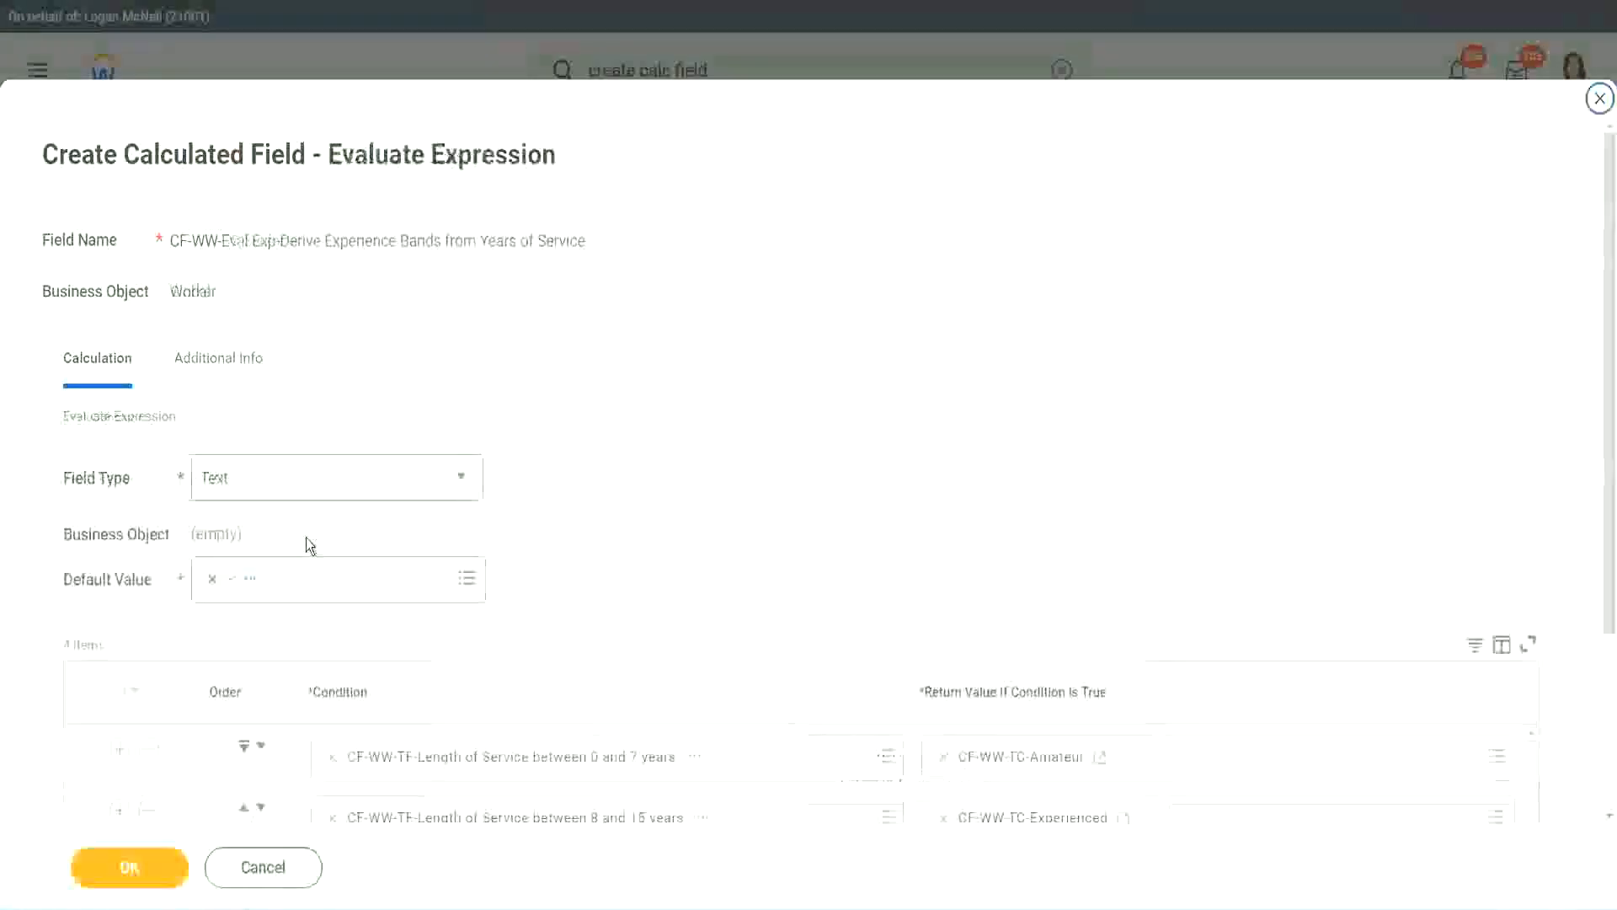
From the fourth row's return value, create a calculated field named CF-WW-TC-Legend on the Global business object.
scroll(1170, 605, down, 3)
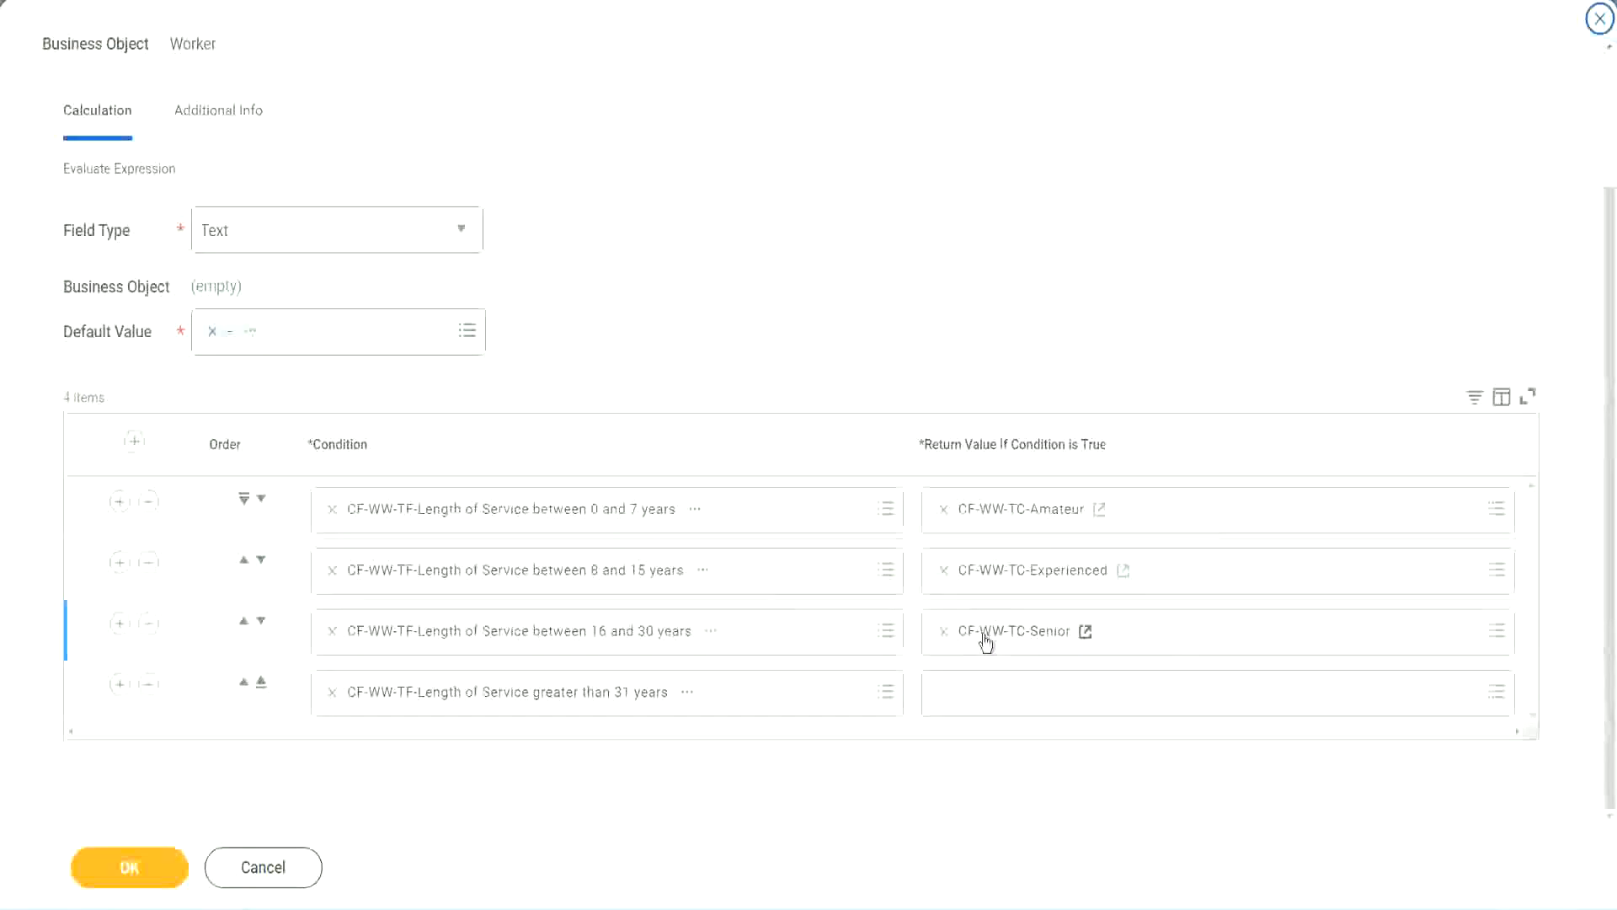
right_click(983, 635)
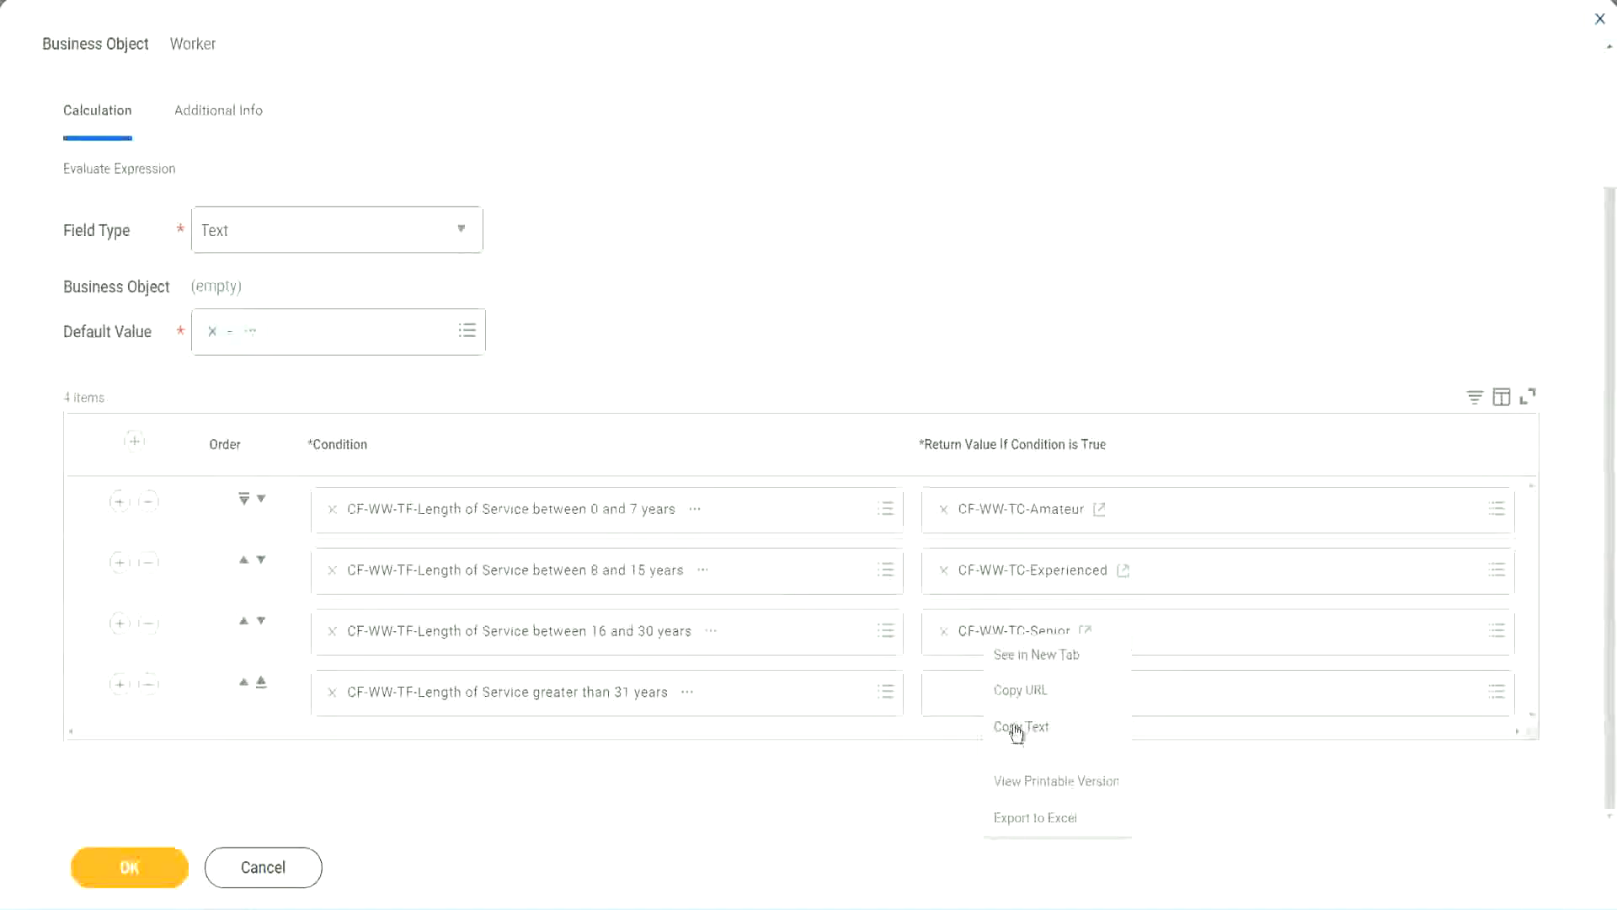
click(973, 722)
click(982, 699)
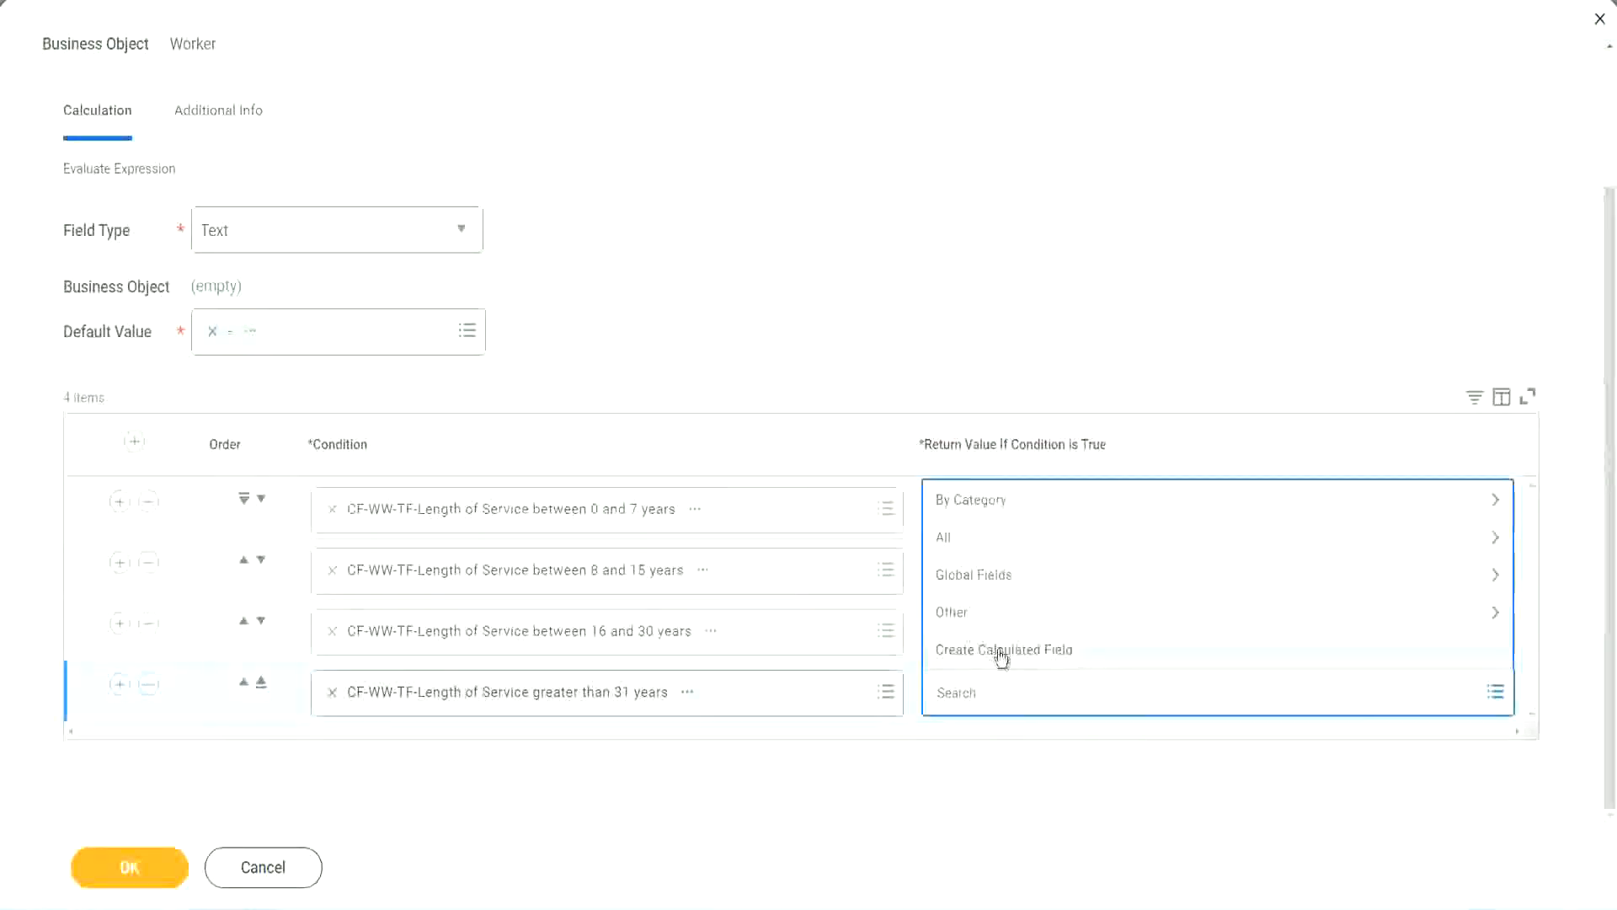
click(1001, 655)
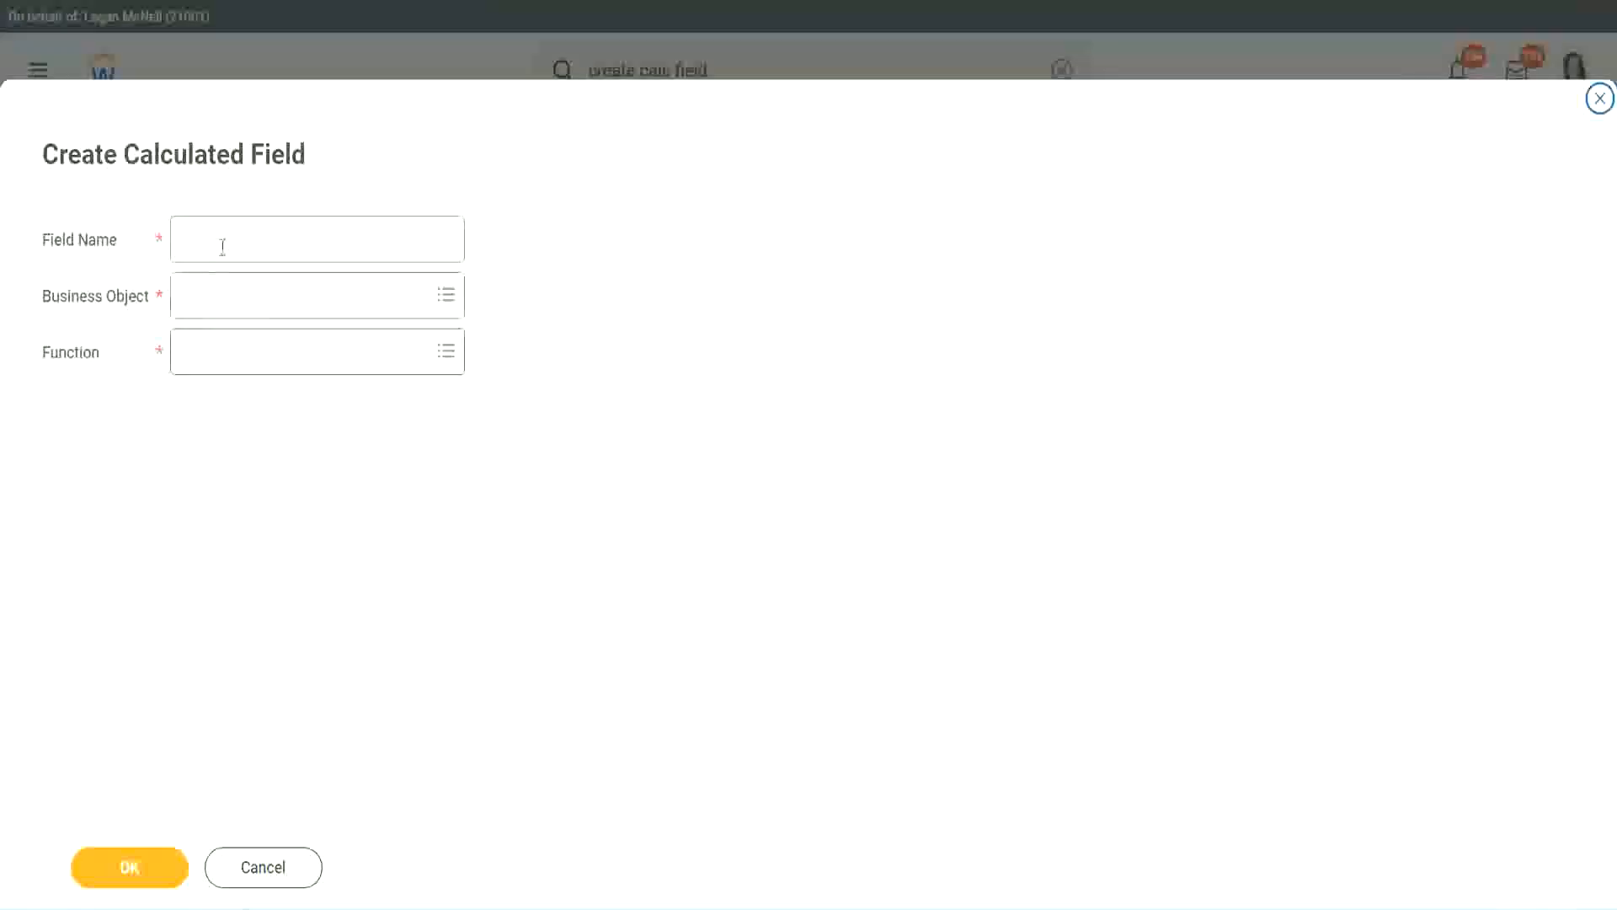
click(223, 246)
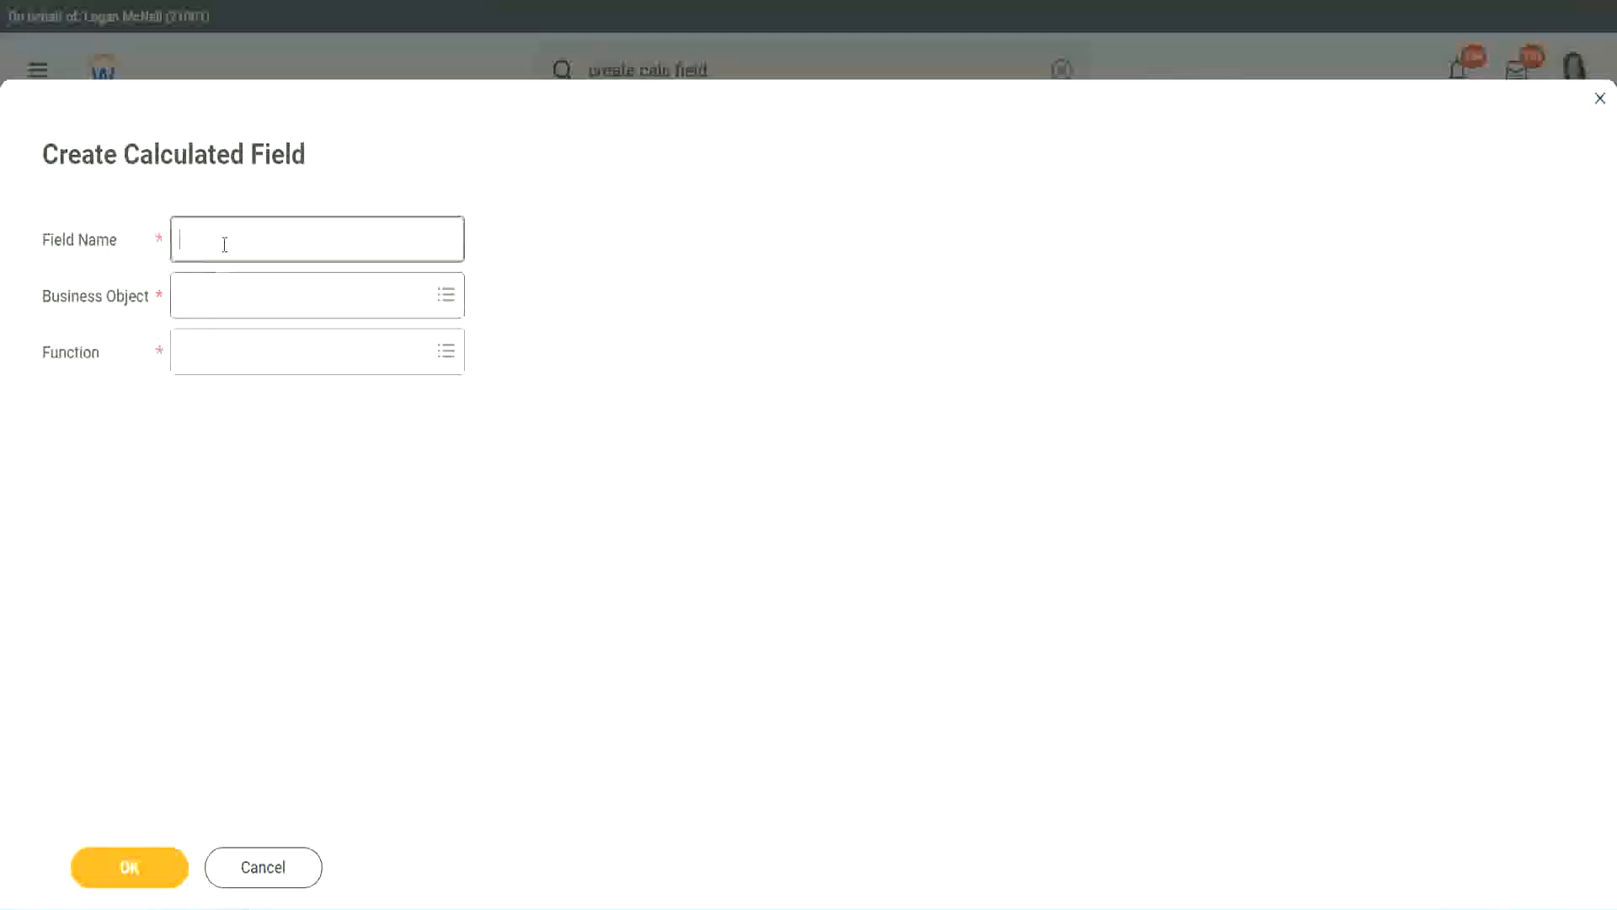
key(ctrl+v)
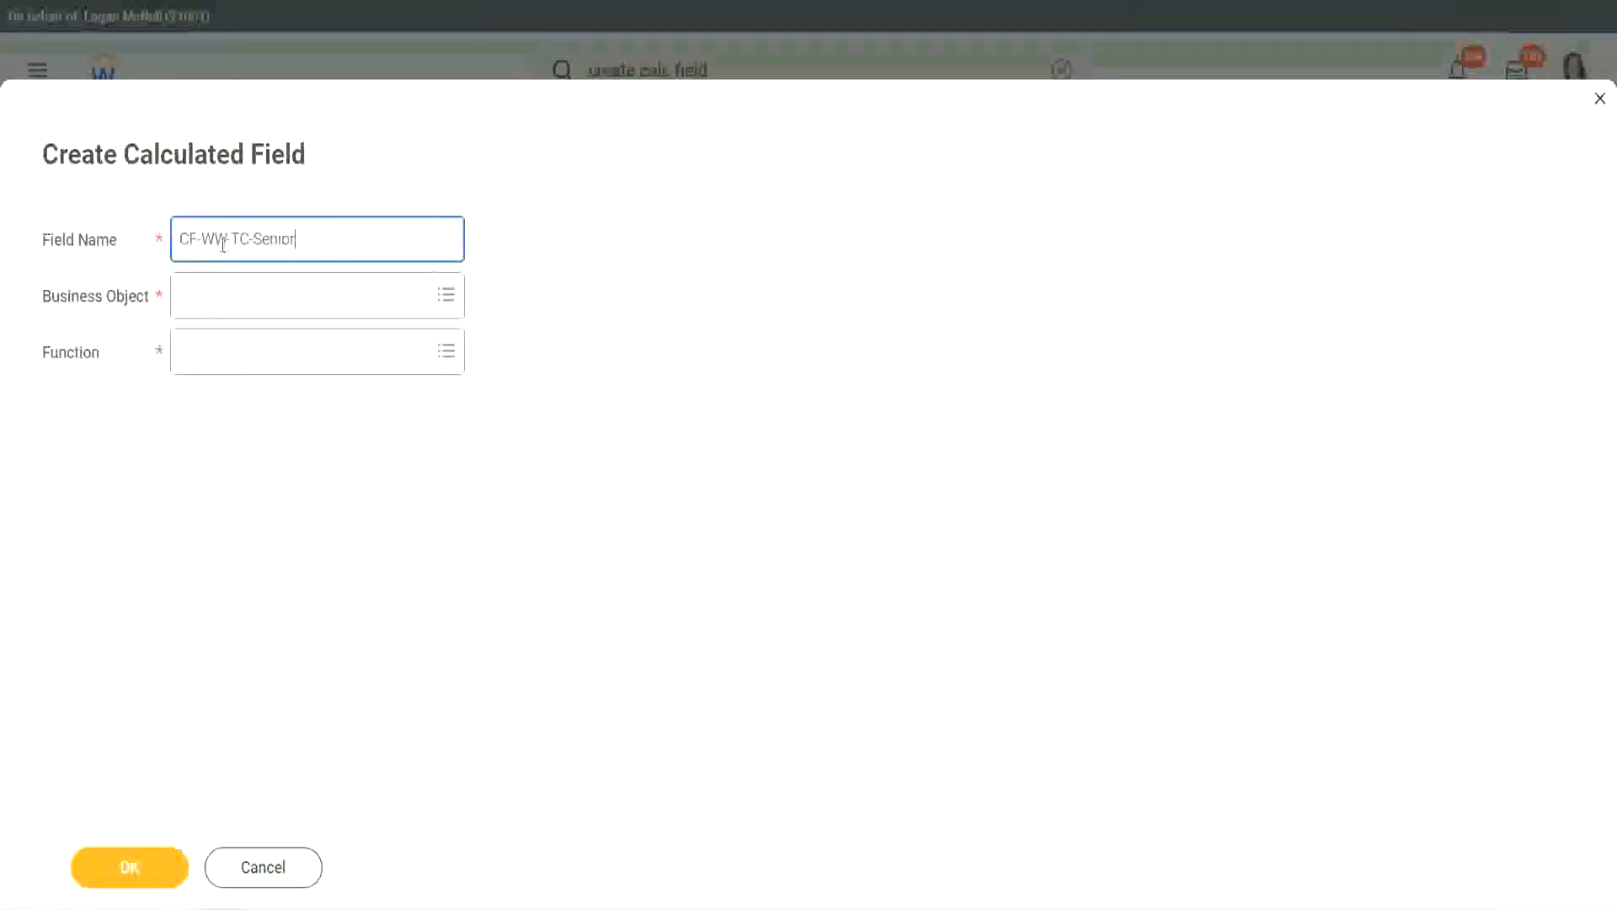
double_click(271, 239)
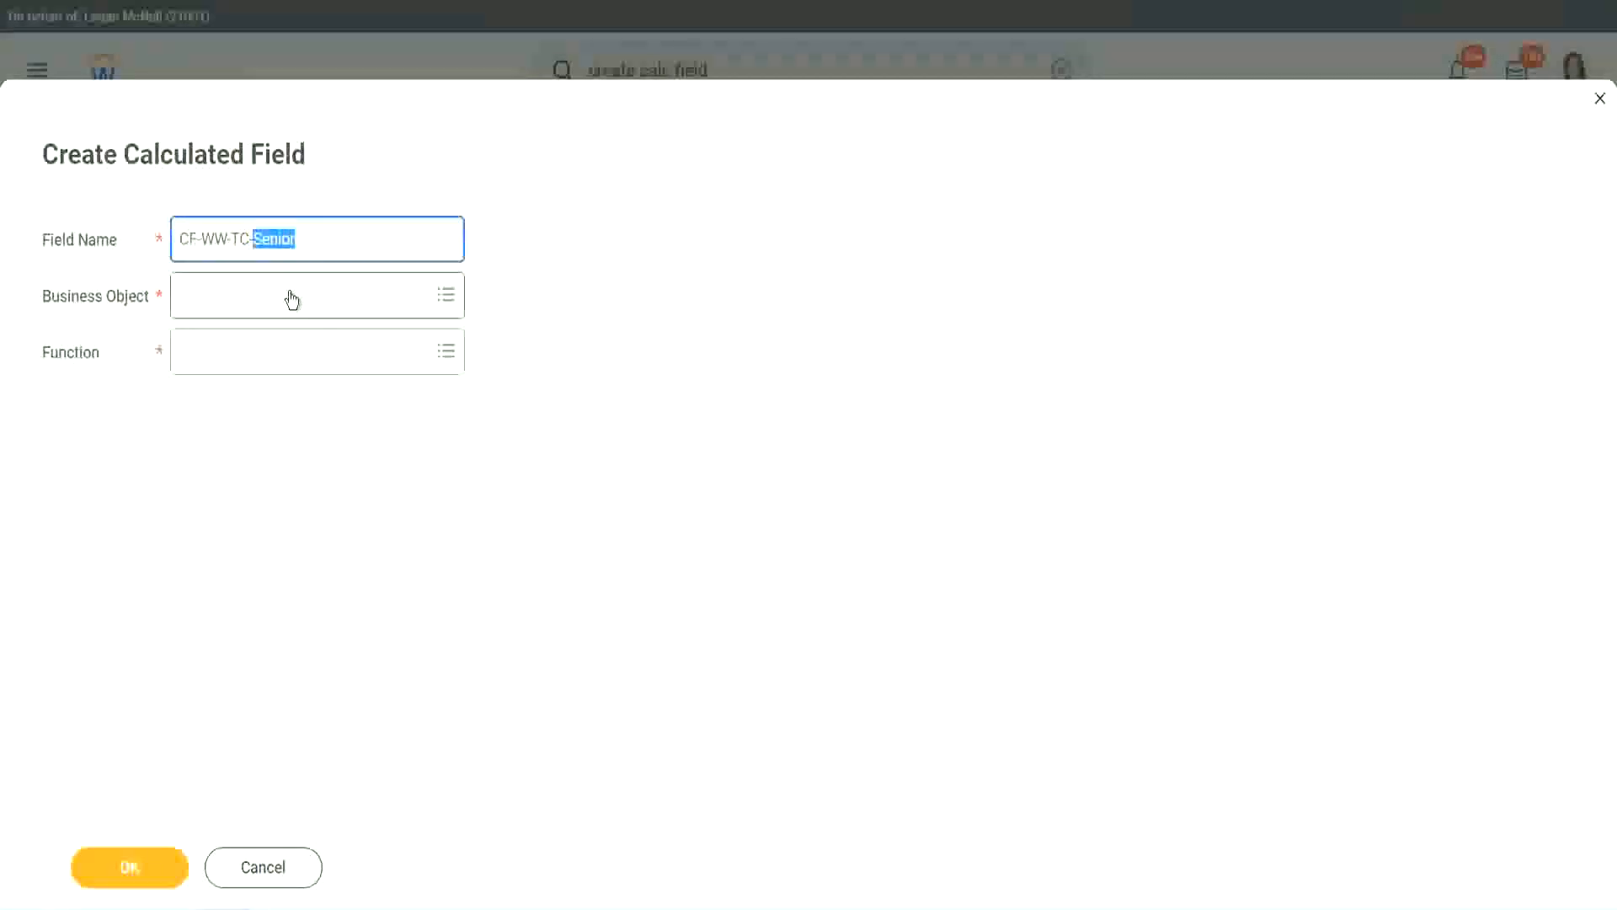
text(Legend)
click(228, 308)
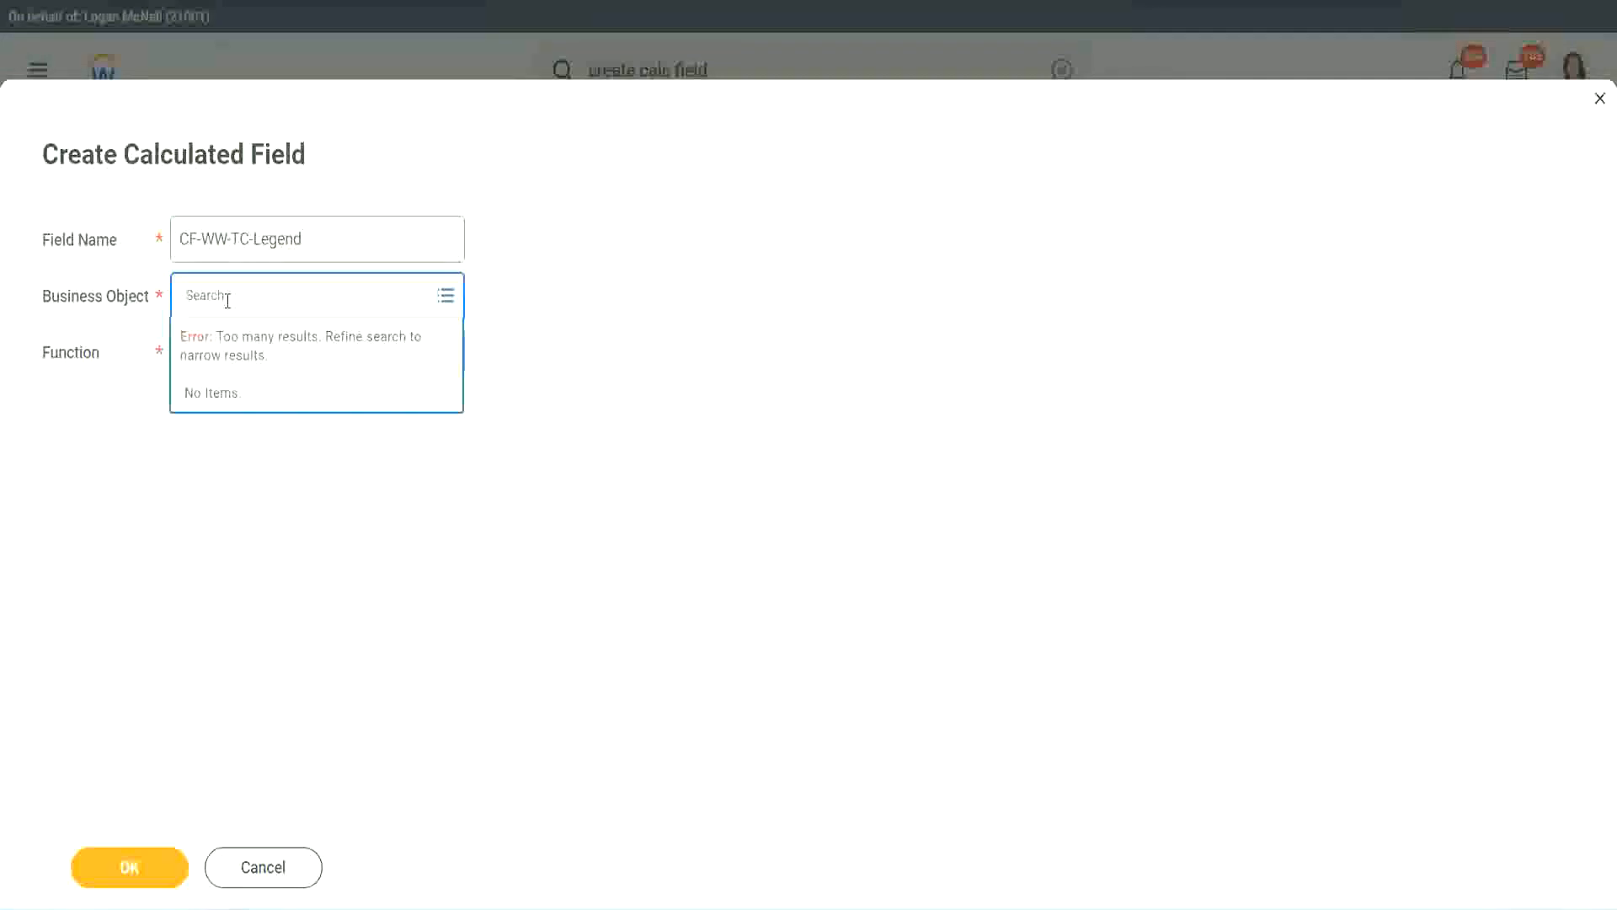
text(Global)
key(Return)
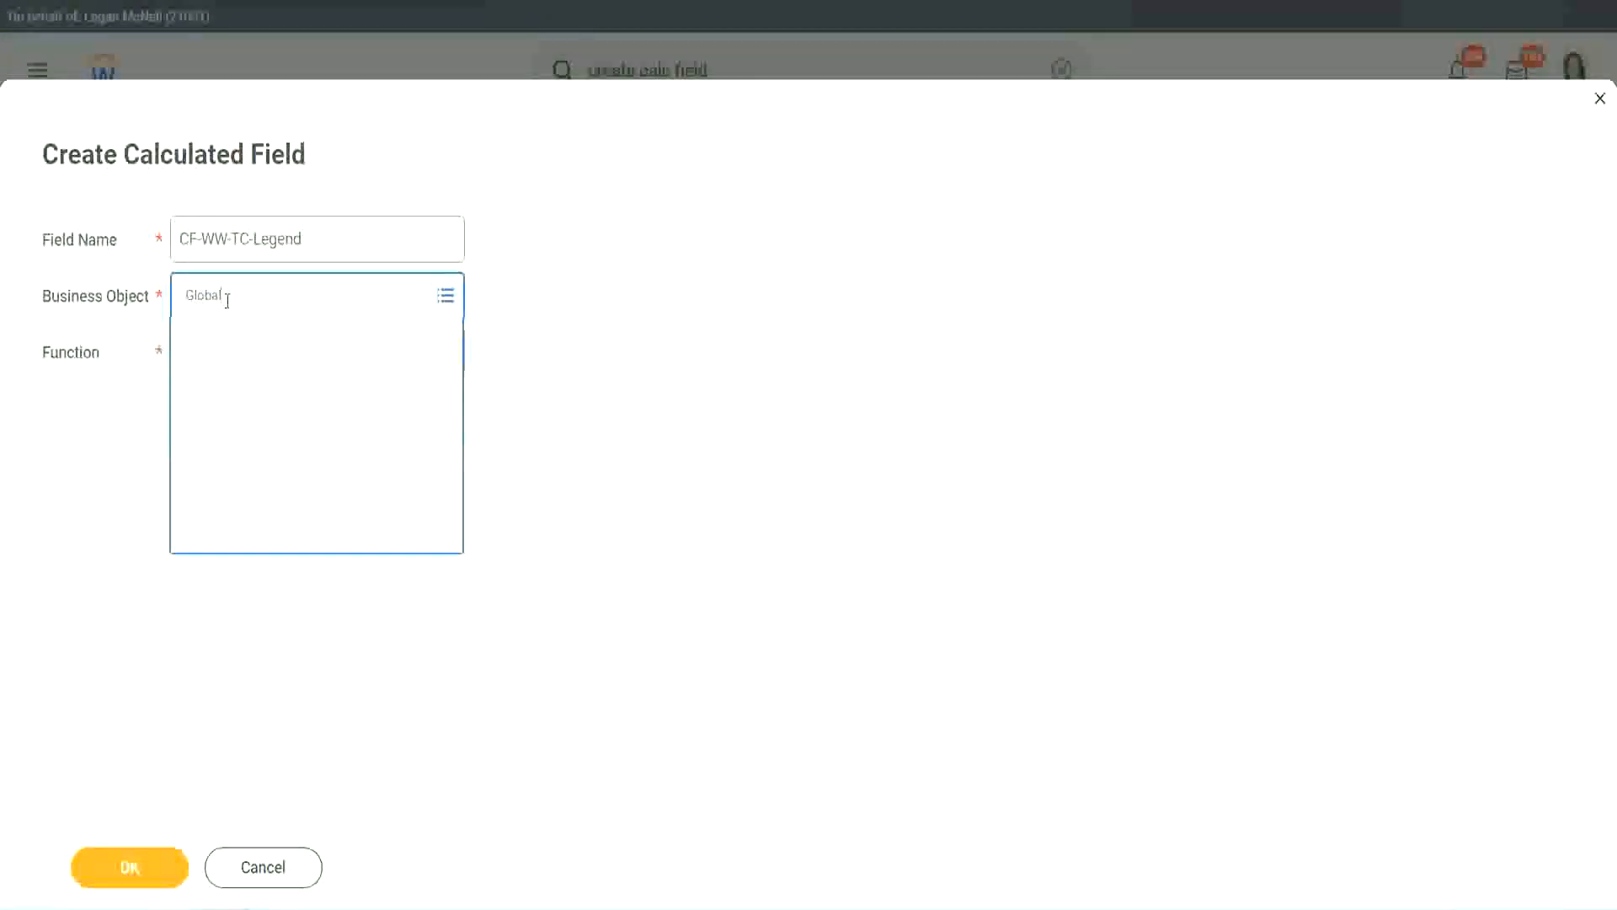
click(241, 389)
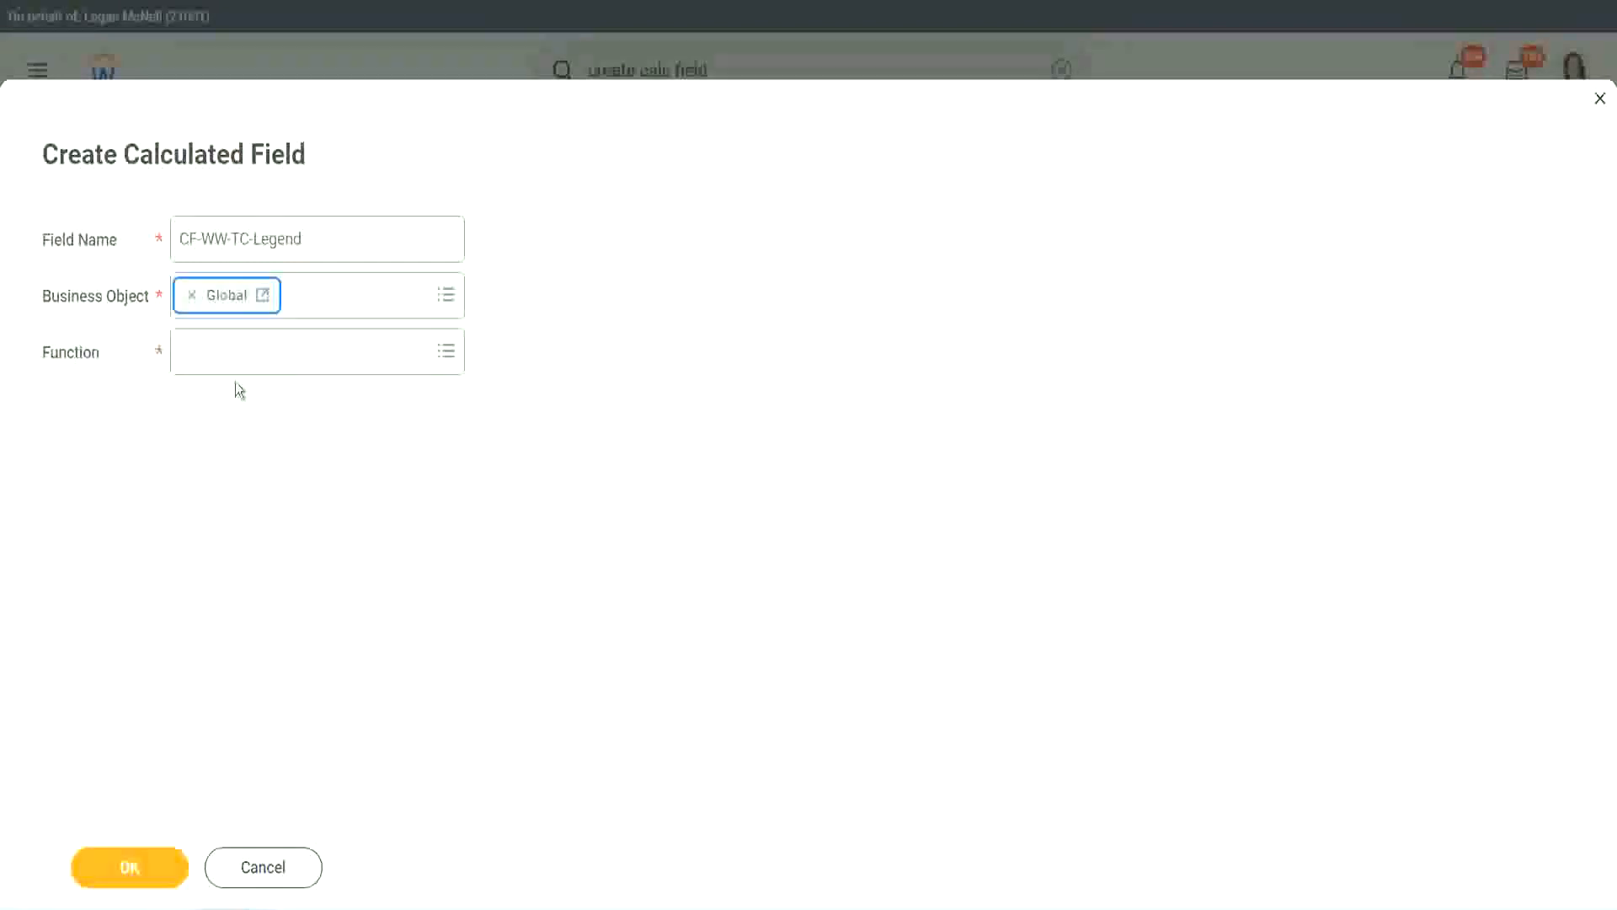
Choose the Text Constant function, enter Legend as the constant, and save the calculated field.
click(232, 352)
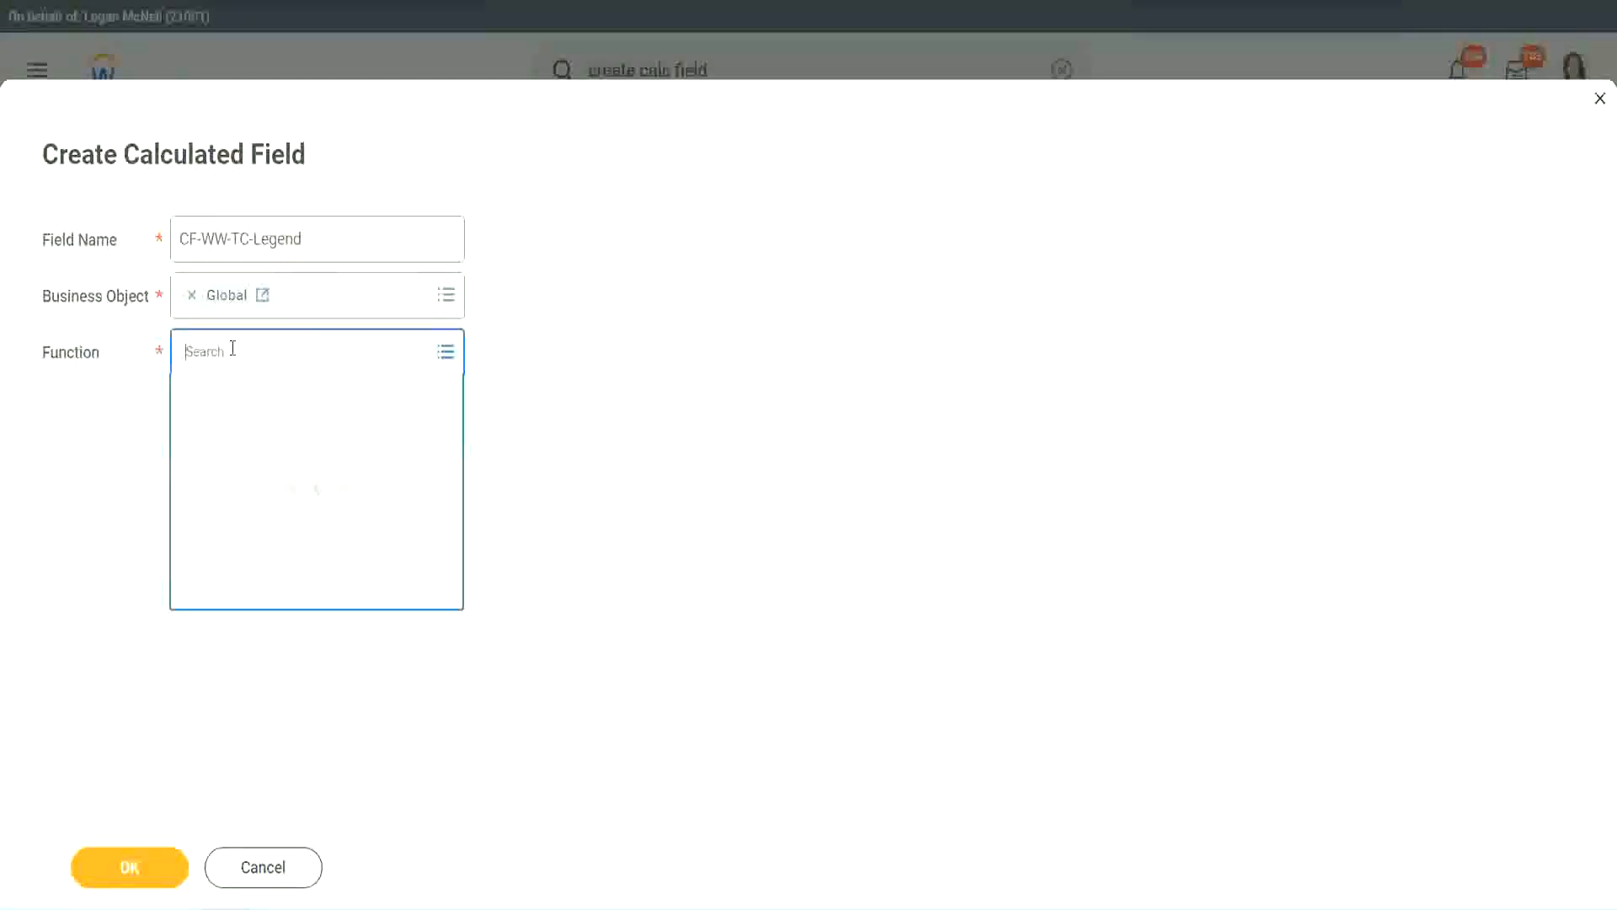
text(id)
key(Return)
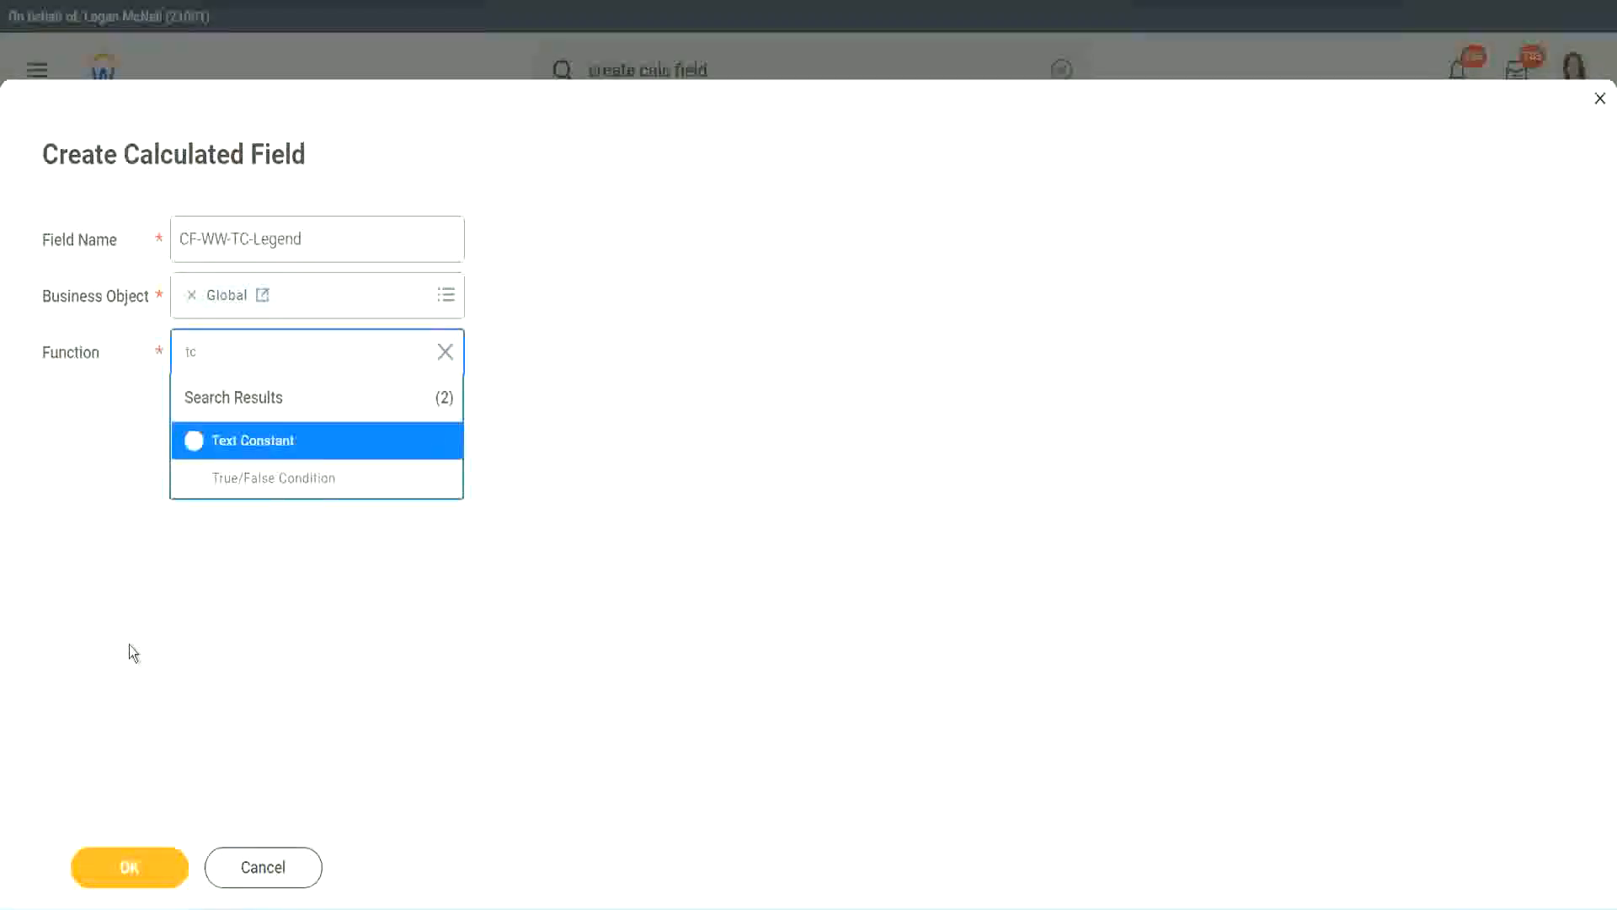
click(244, 448)
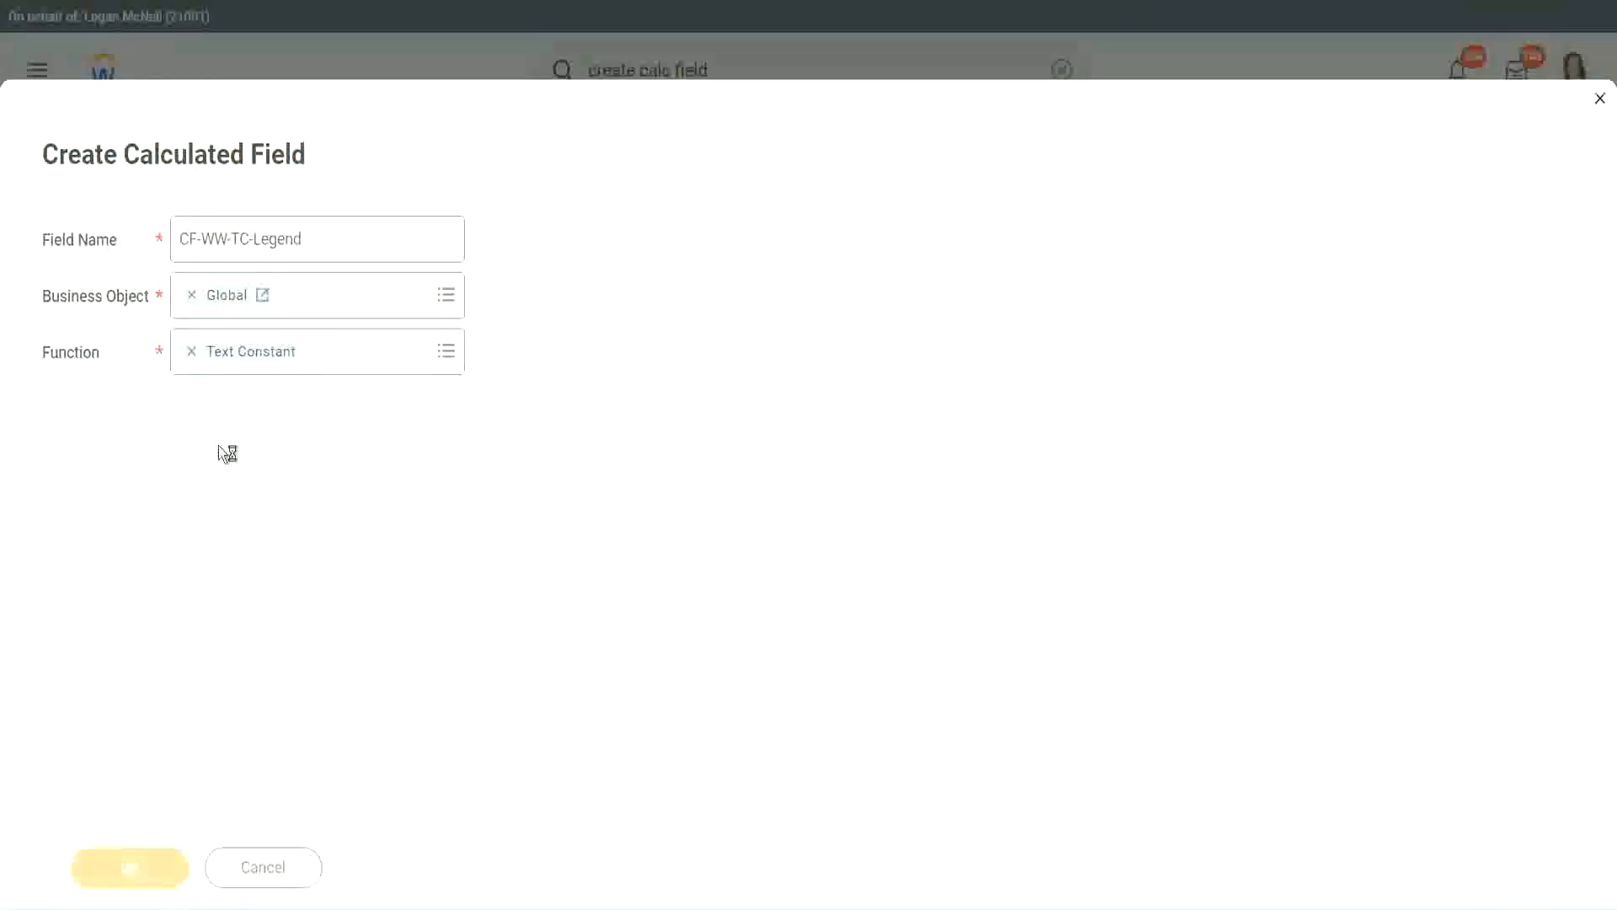
click(209, 479)
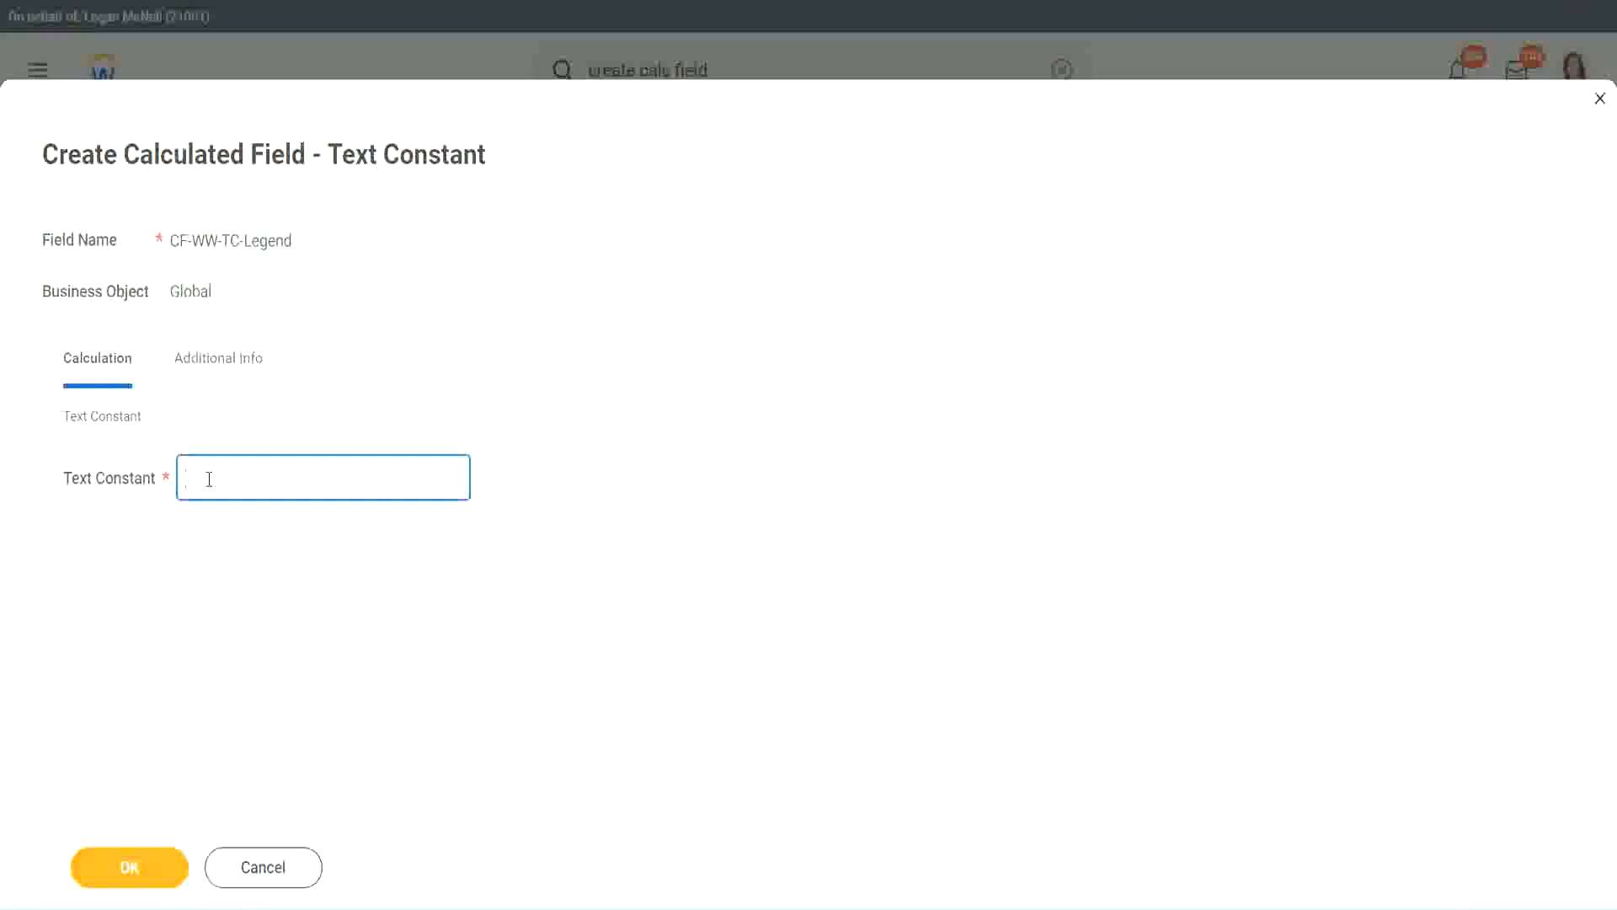
text(Legend)
click(134, 868)
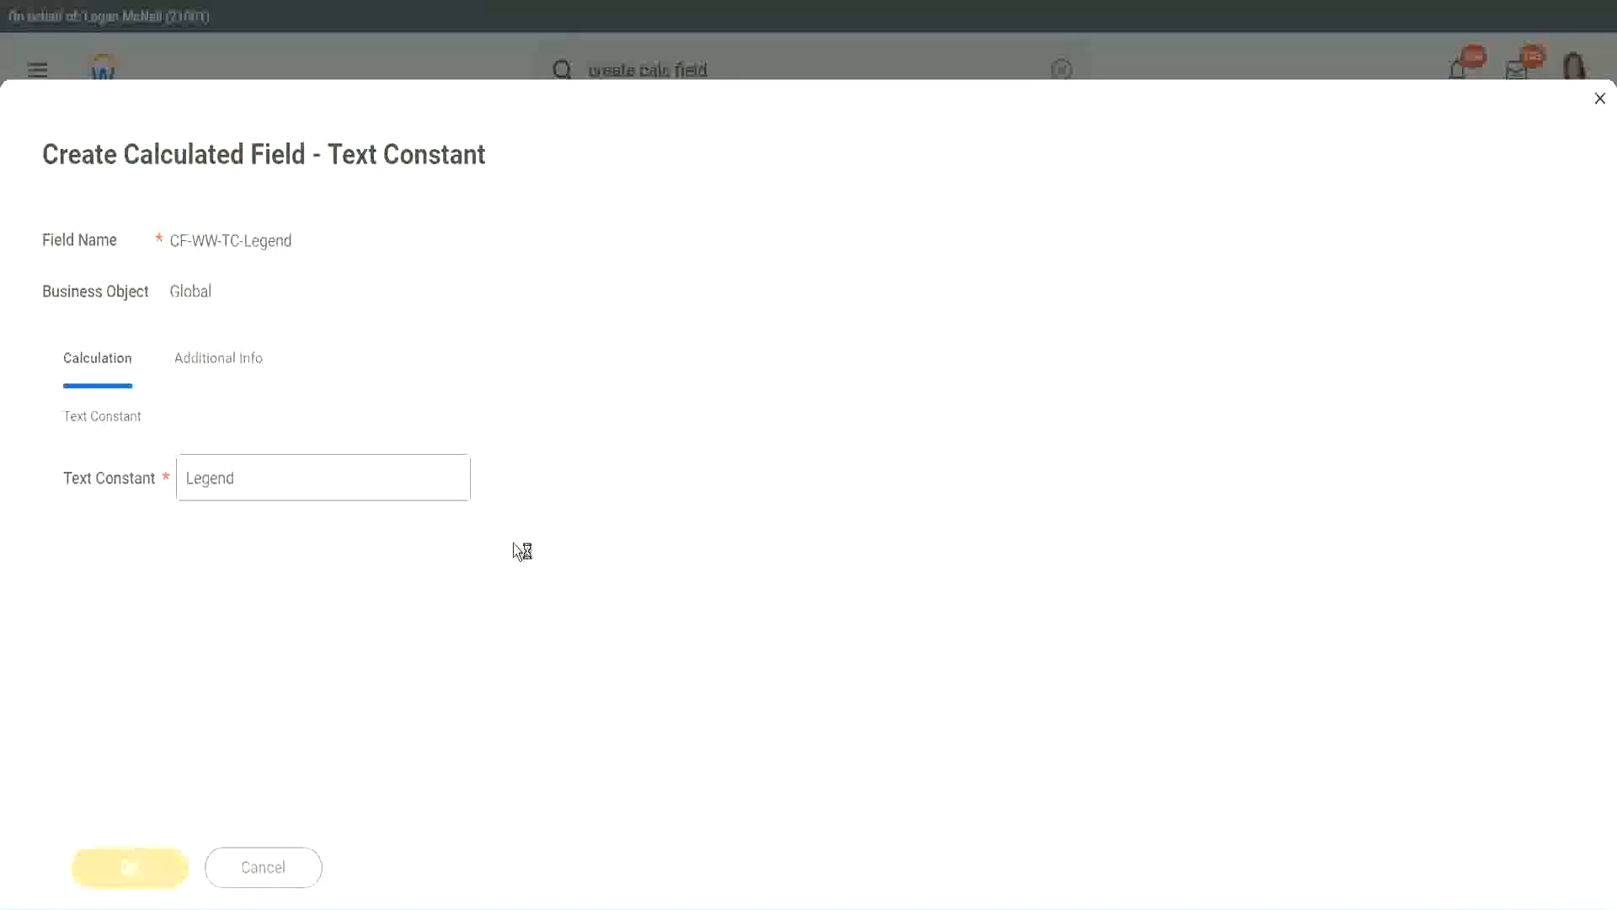
Review the four conditions and return values, then save the Evaluate Expression calculated field.
scroll(858, 454, down, 3)
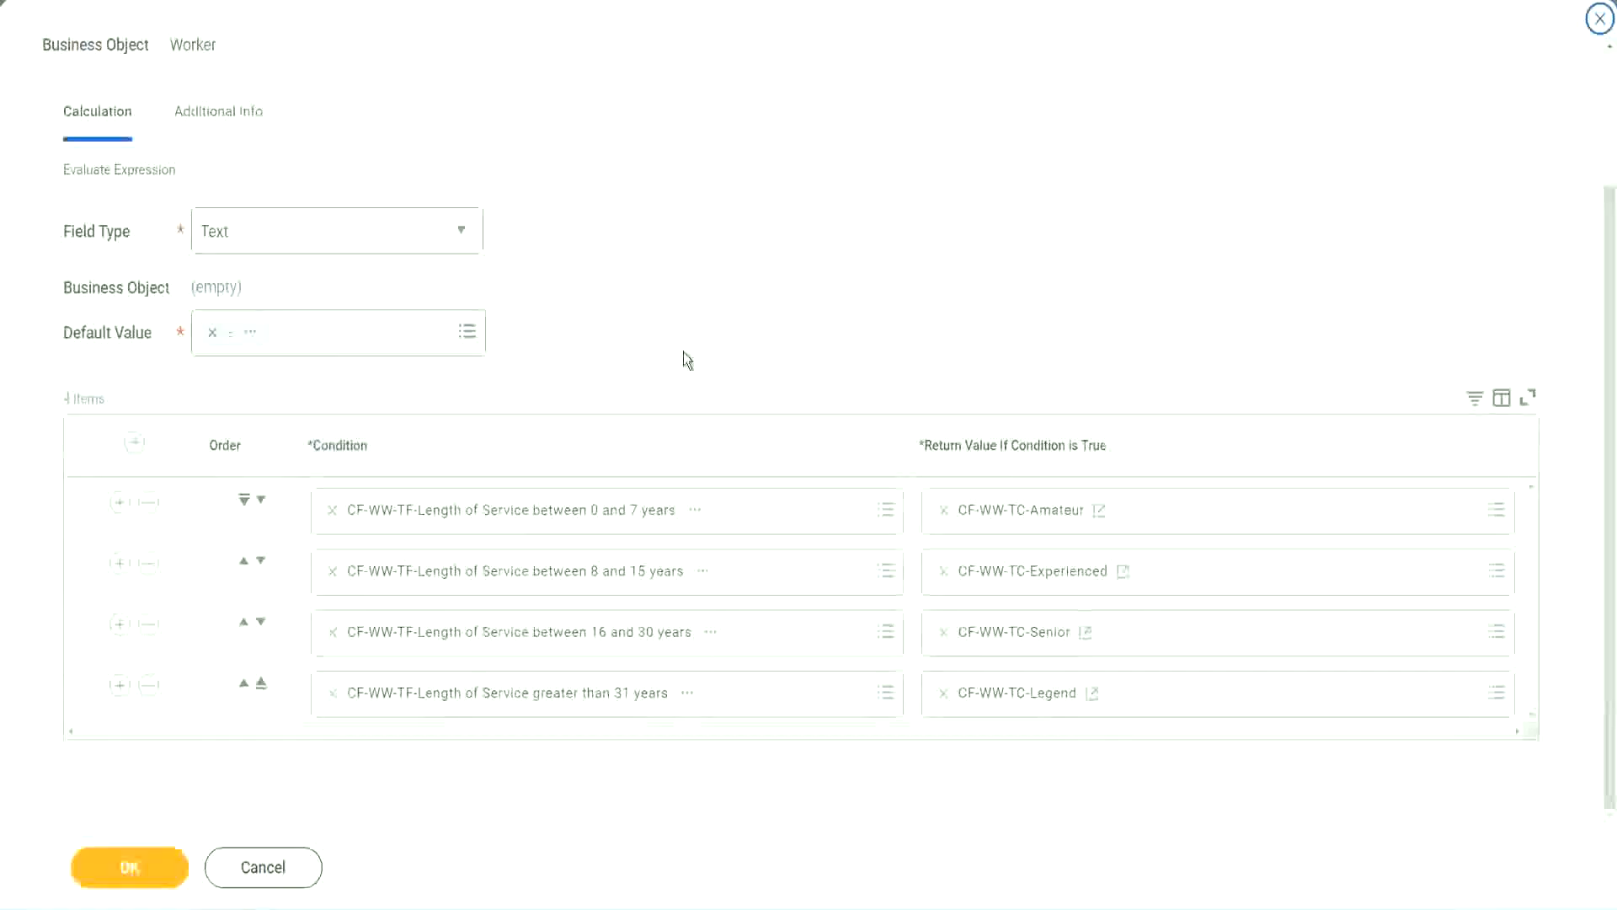
scroll(685, 339, up, 1)
scroll(684, 337, up, 1)
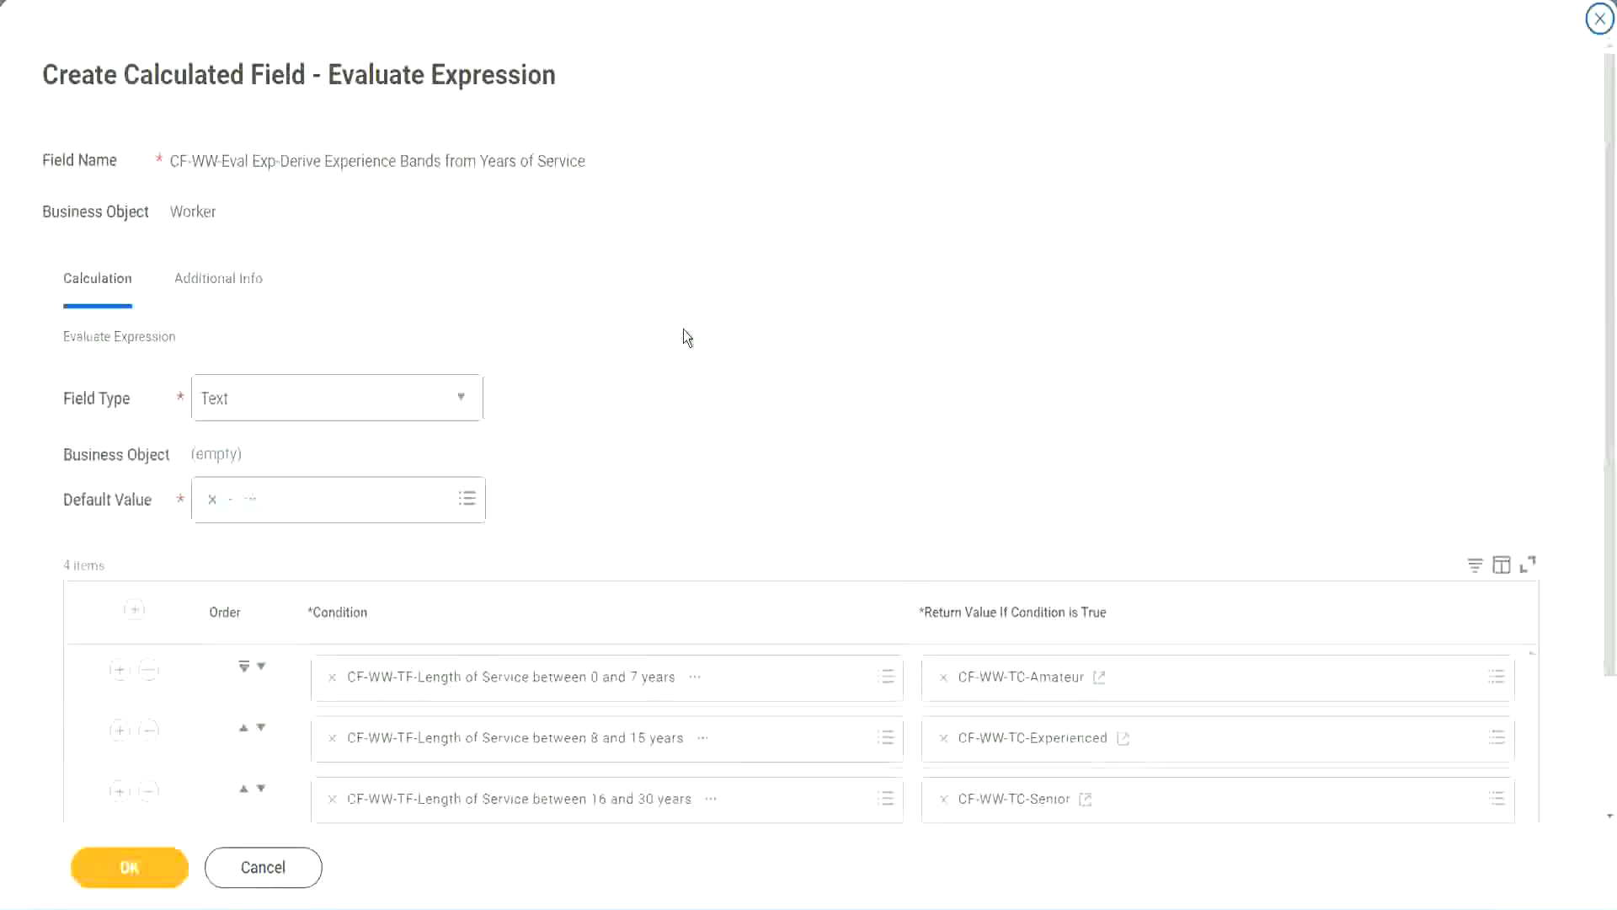
scroll(684, 338, down, 2)
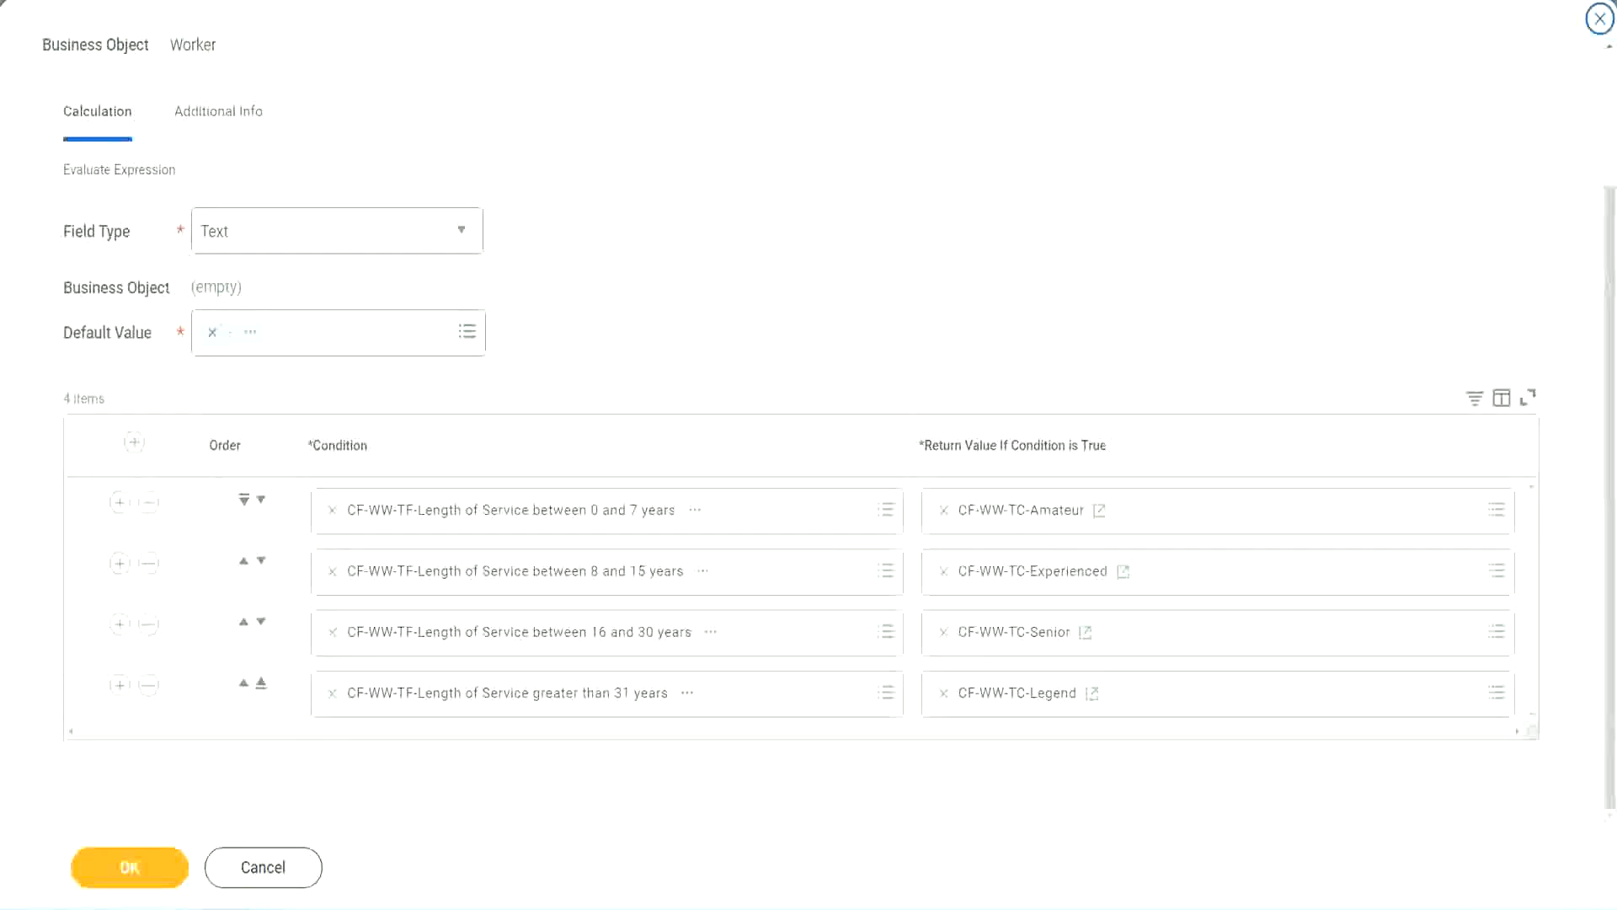
drag(1037, 236, 1048, 400)
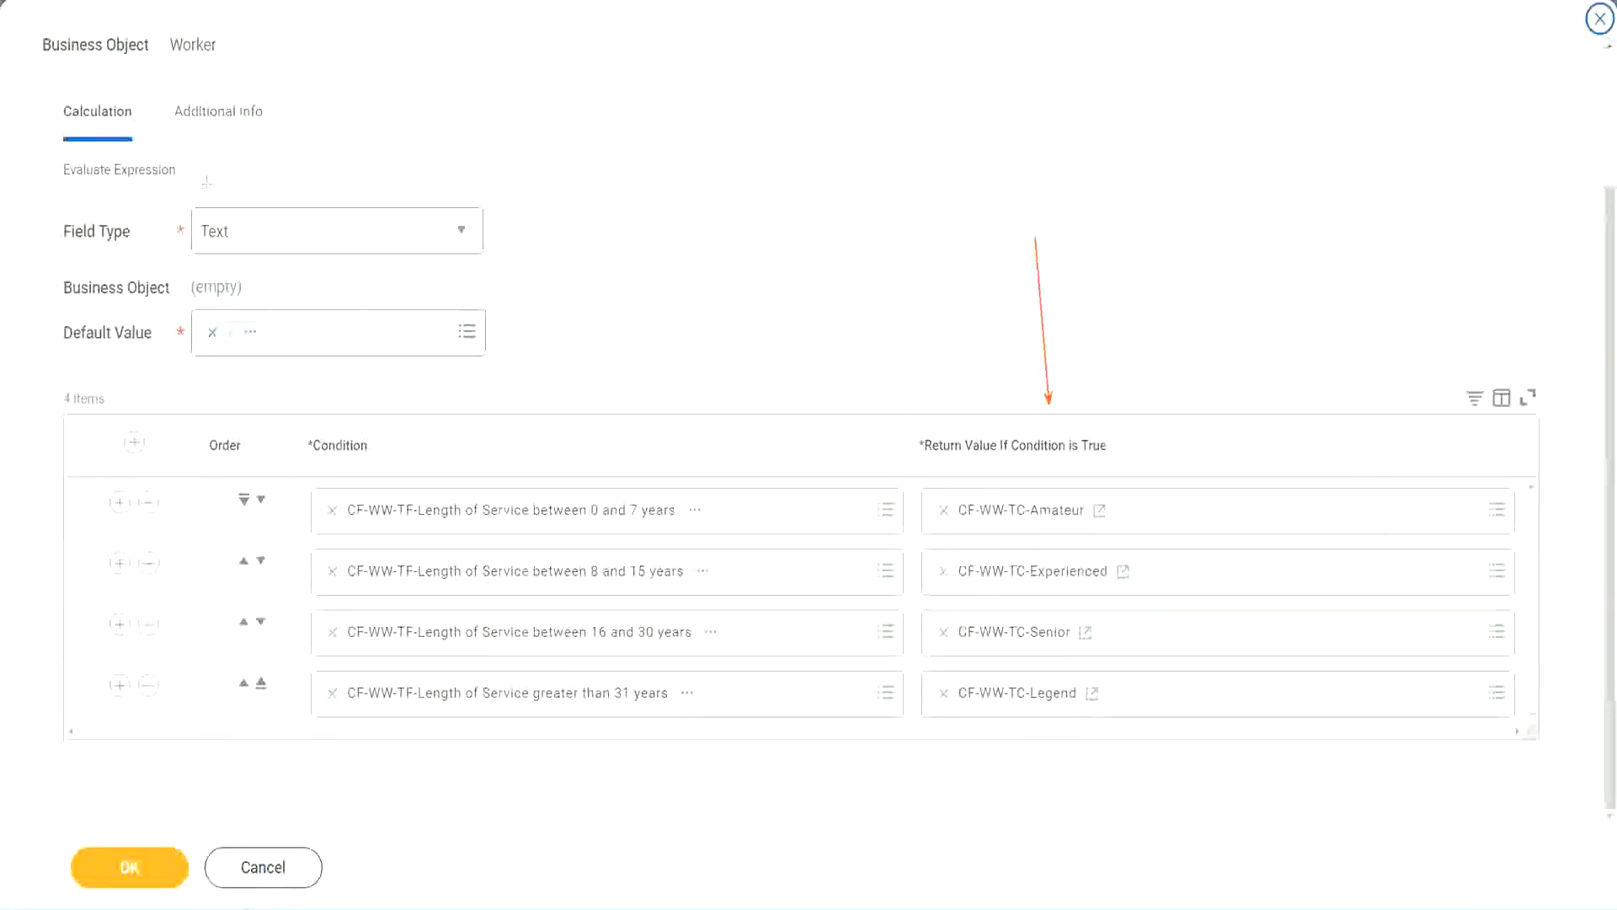
drag(201, 144, 207, 202)
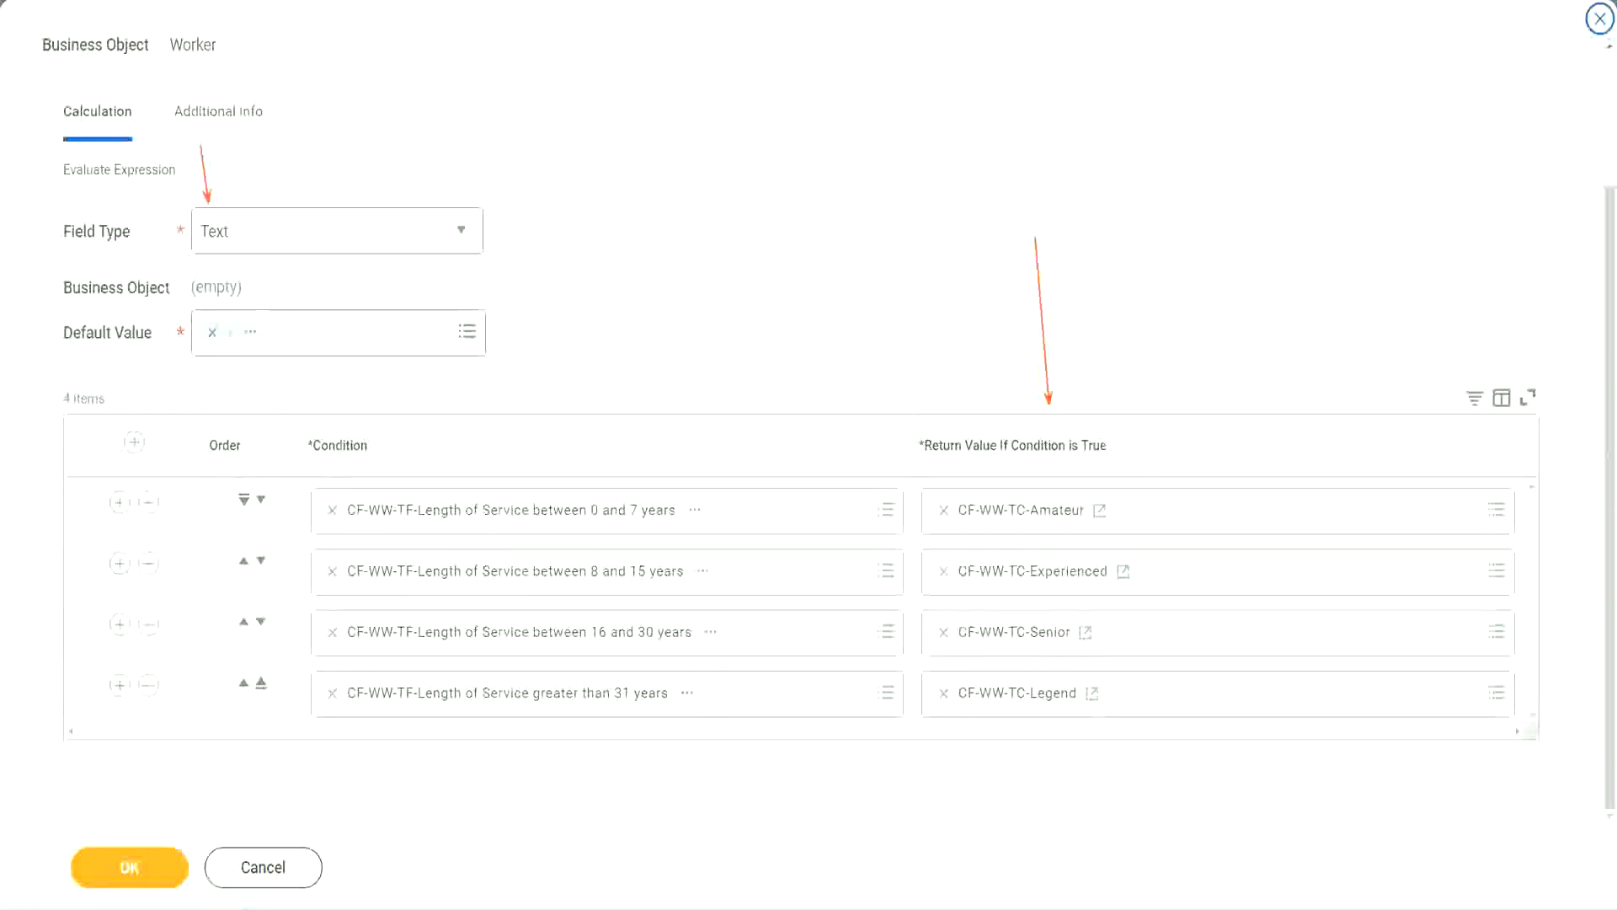
click(140, 862)
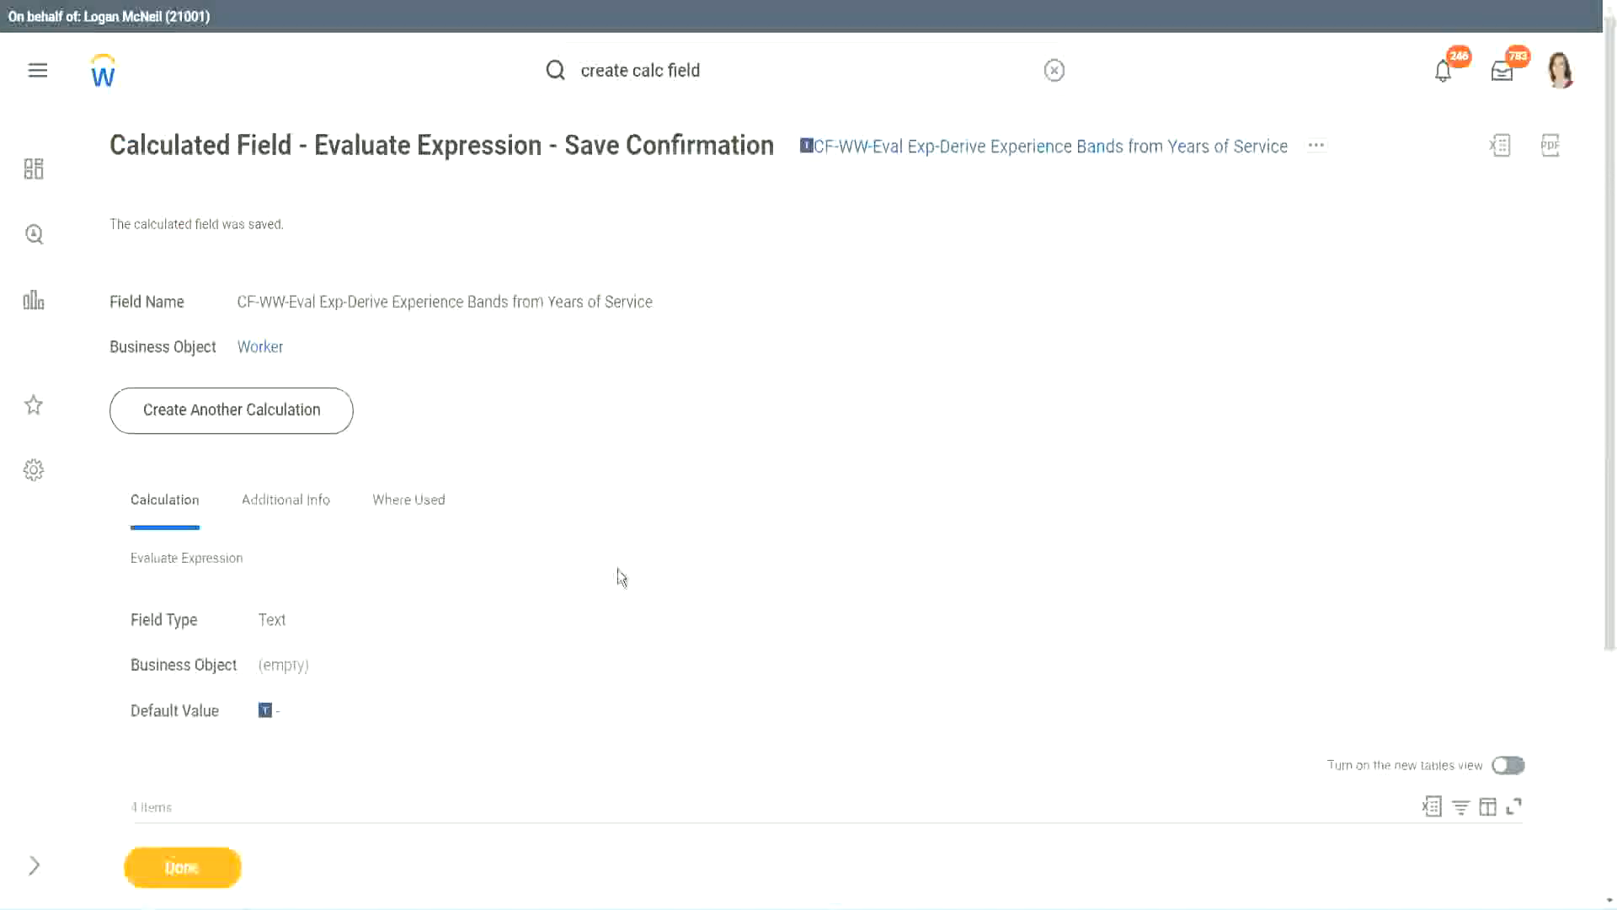
Open the WW Employee Details custom report for editing and add a new column row after the last column.
scroll(619, 570, down, 4)
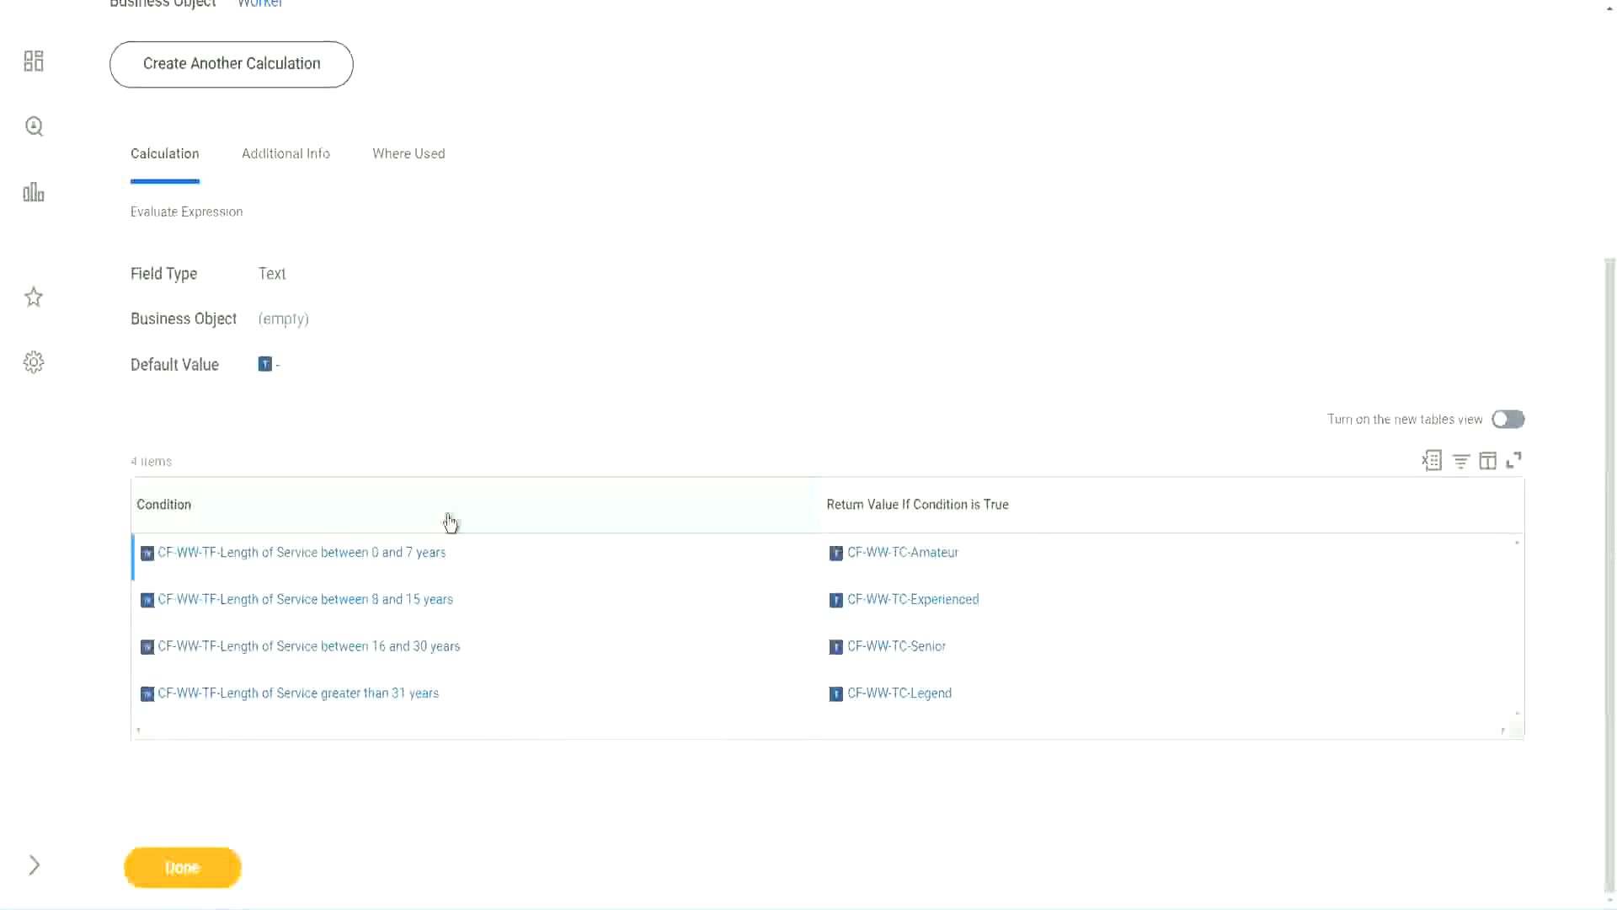
scroll(451, 520, up, 4)
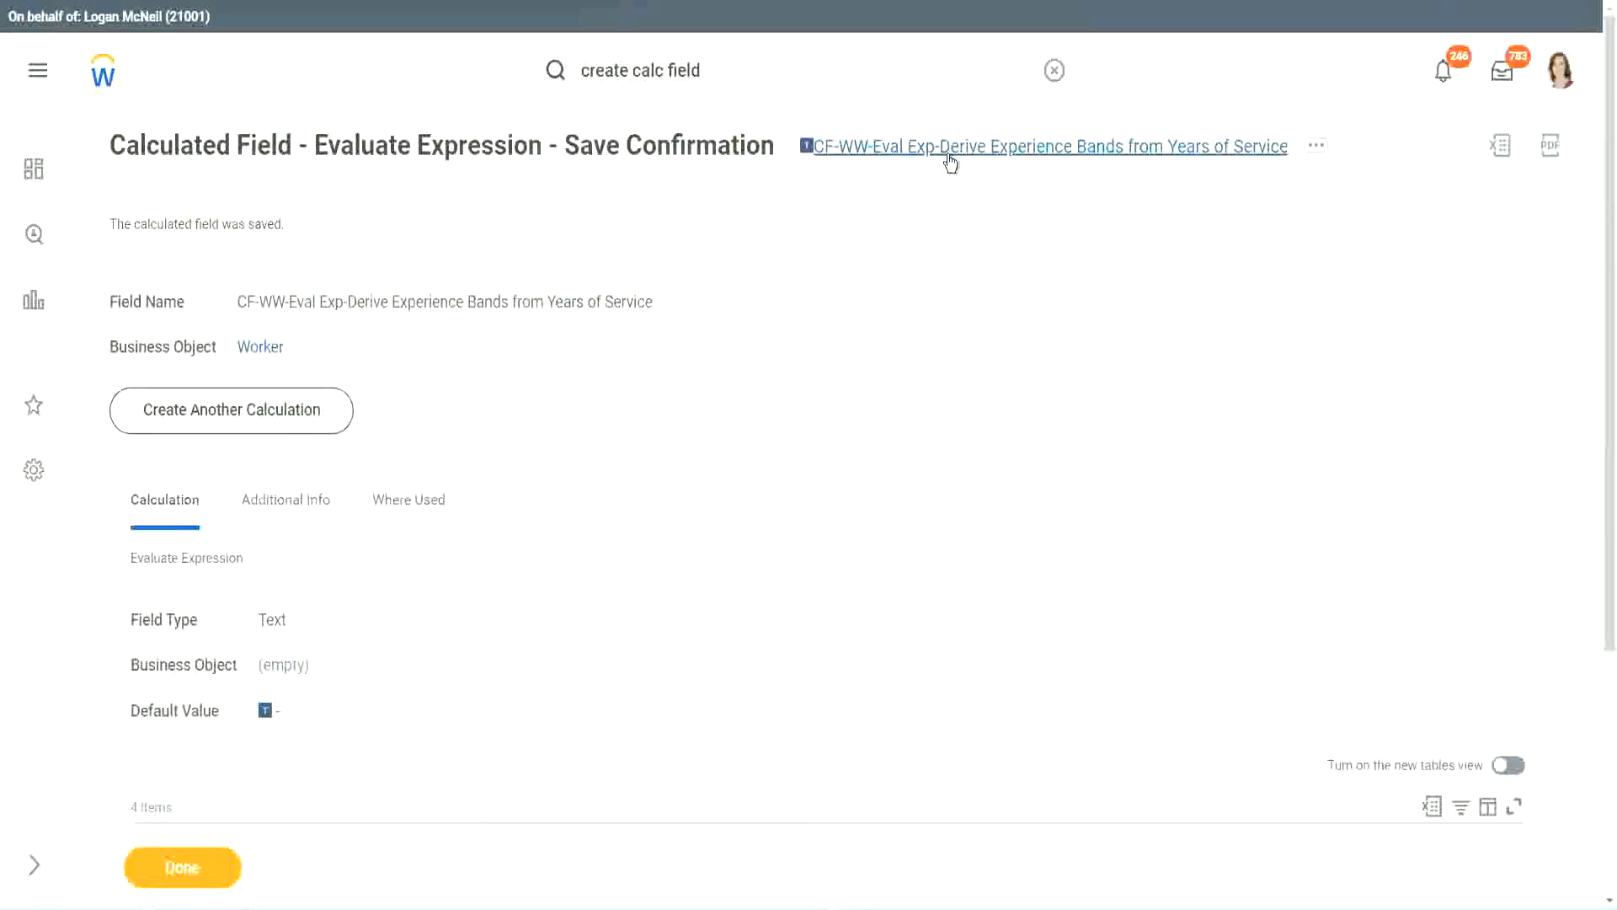
click(994, 256)
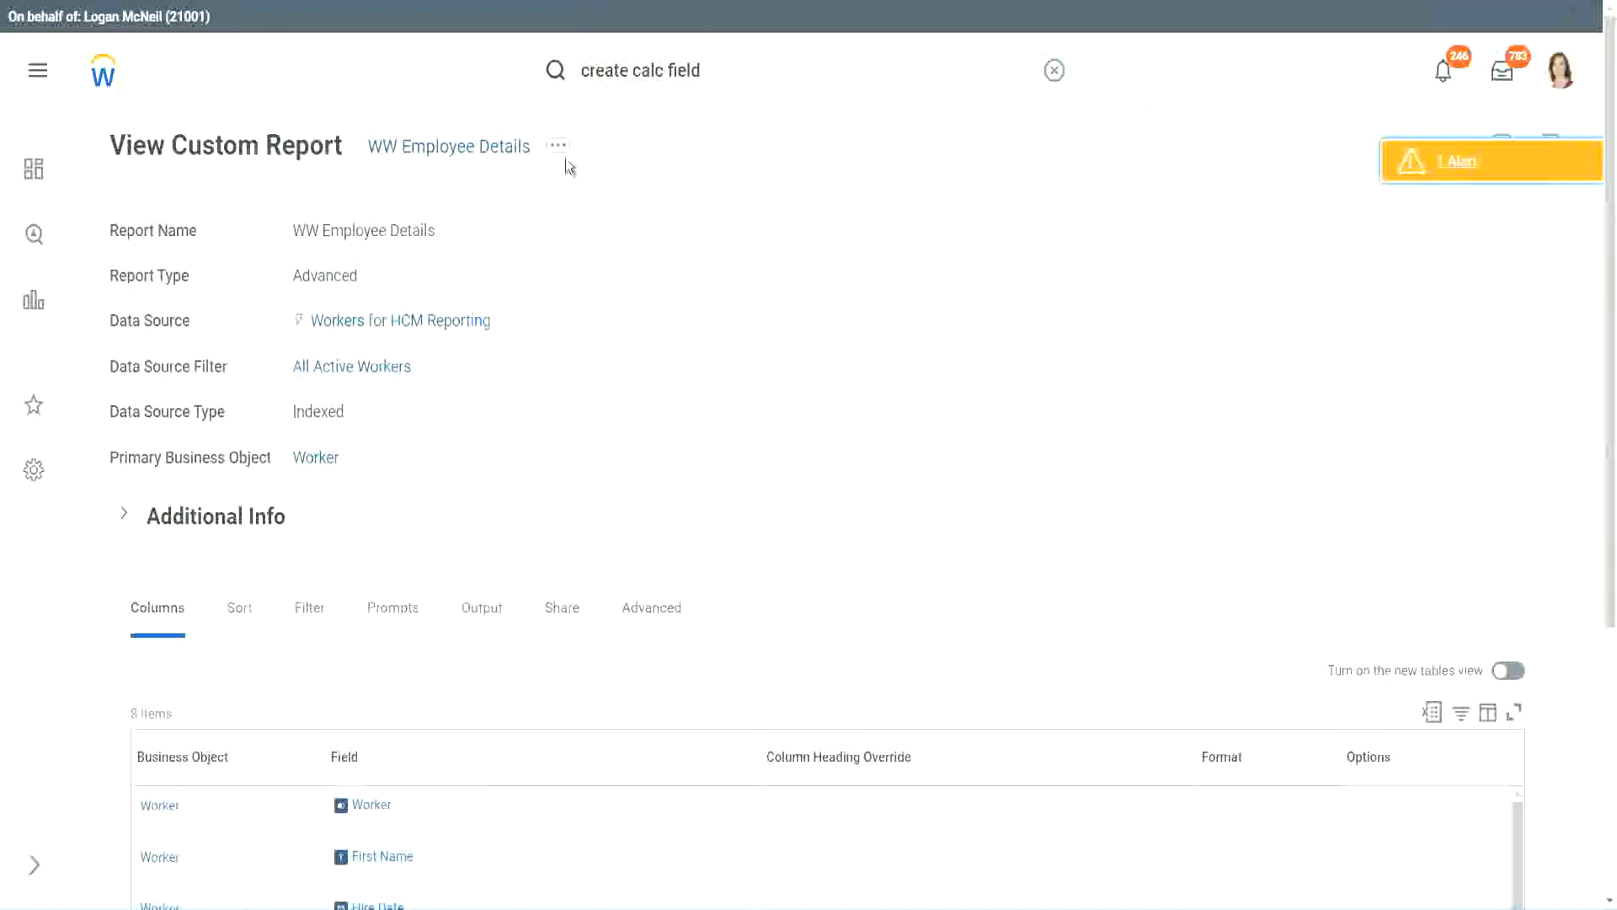
click(562, 157)
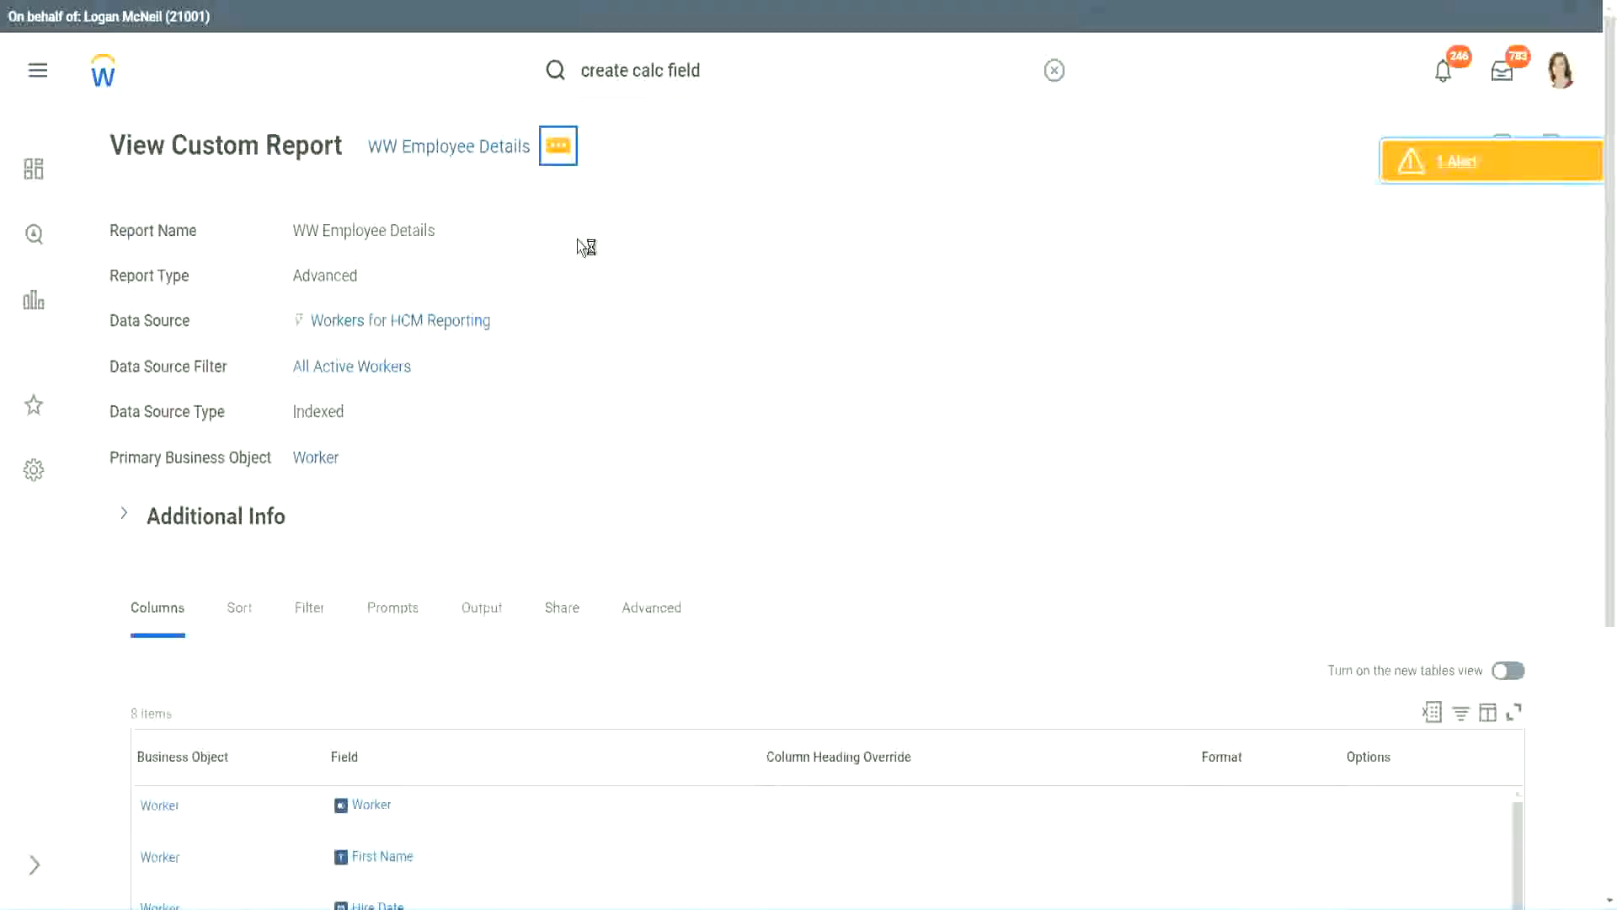
mouse_move(660, 241)
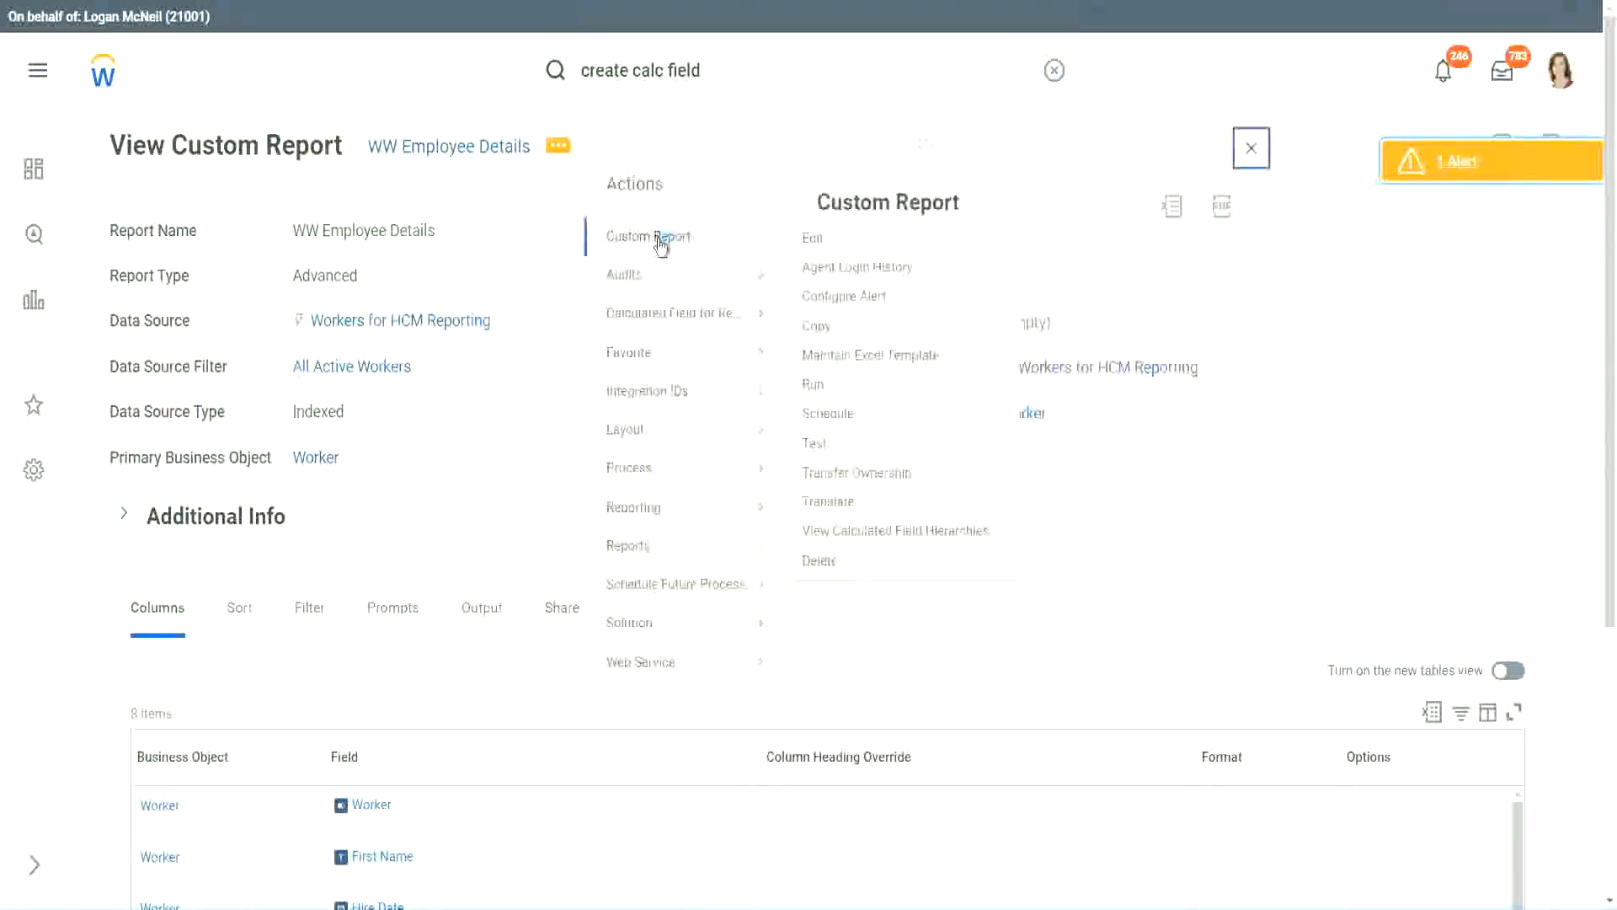
click(821, 240)
scroll(592, 369, down, 4)
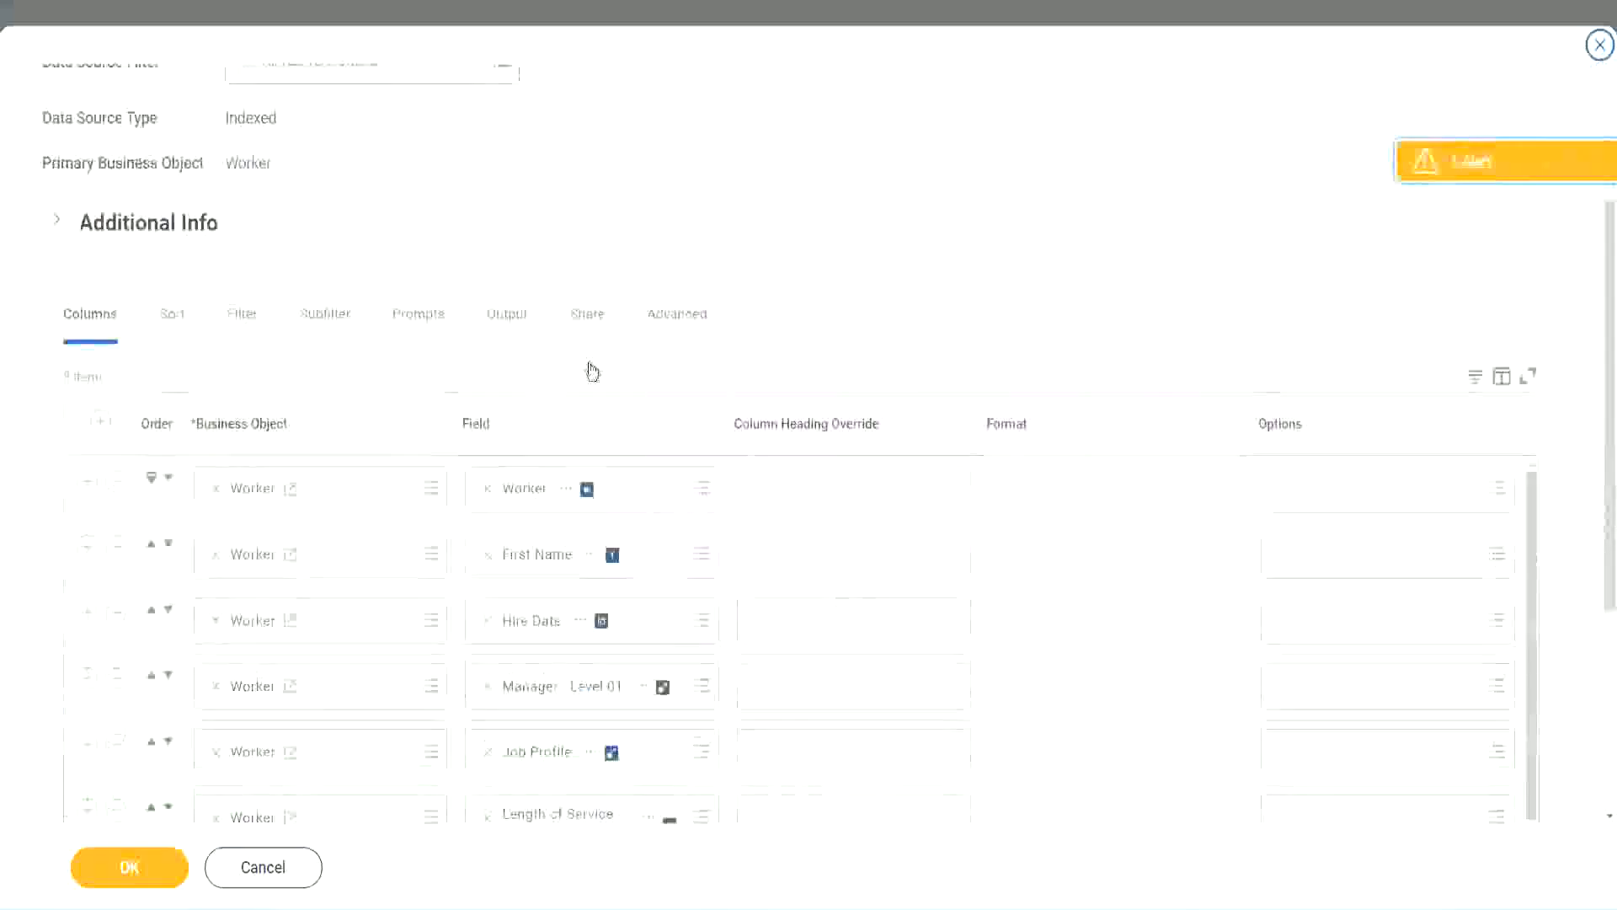
scroll(592, 371, down, 2)
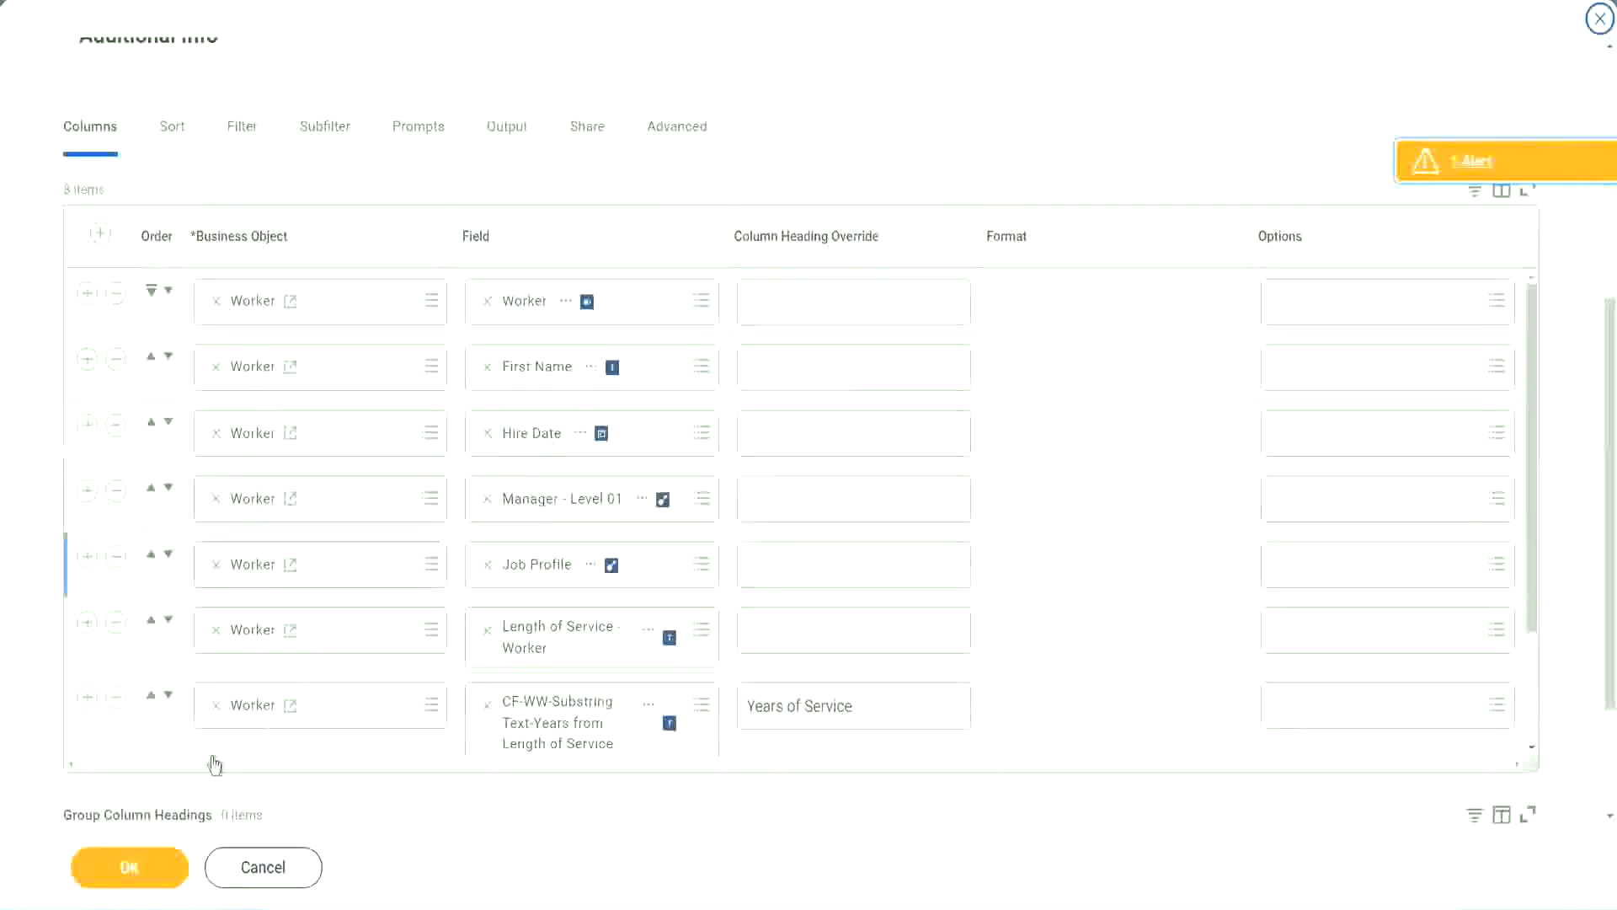
click(87, 698)
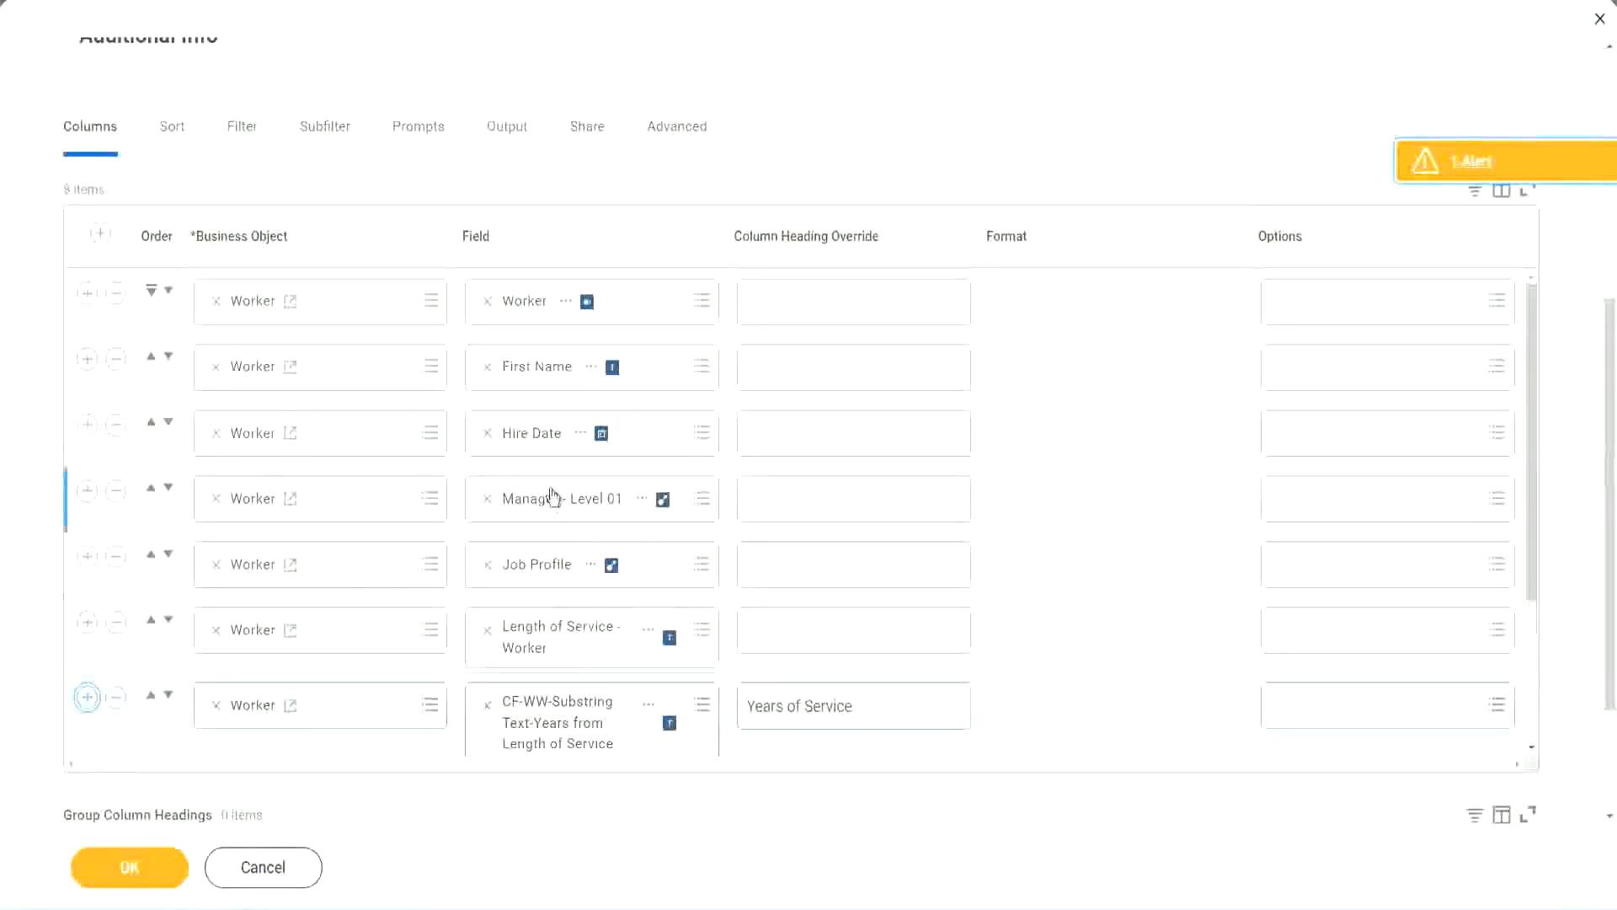
Remove the CF-WW-Substring Text-Years from Length of Service column and set the new row's field to CF-WW-Eval Exp-Derive Experience Bands from Years of Service.
scroll(848, 552, down, 2)
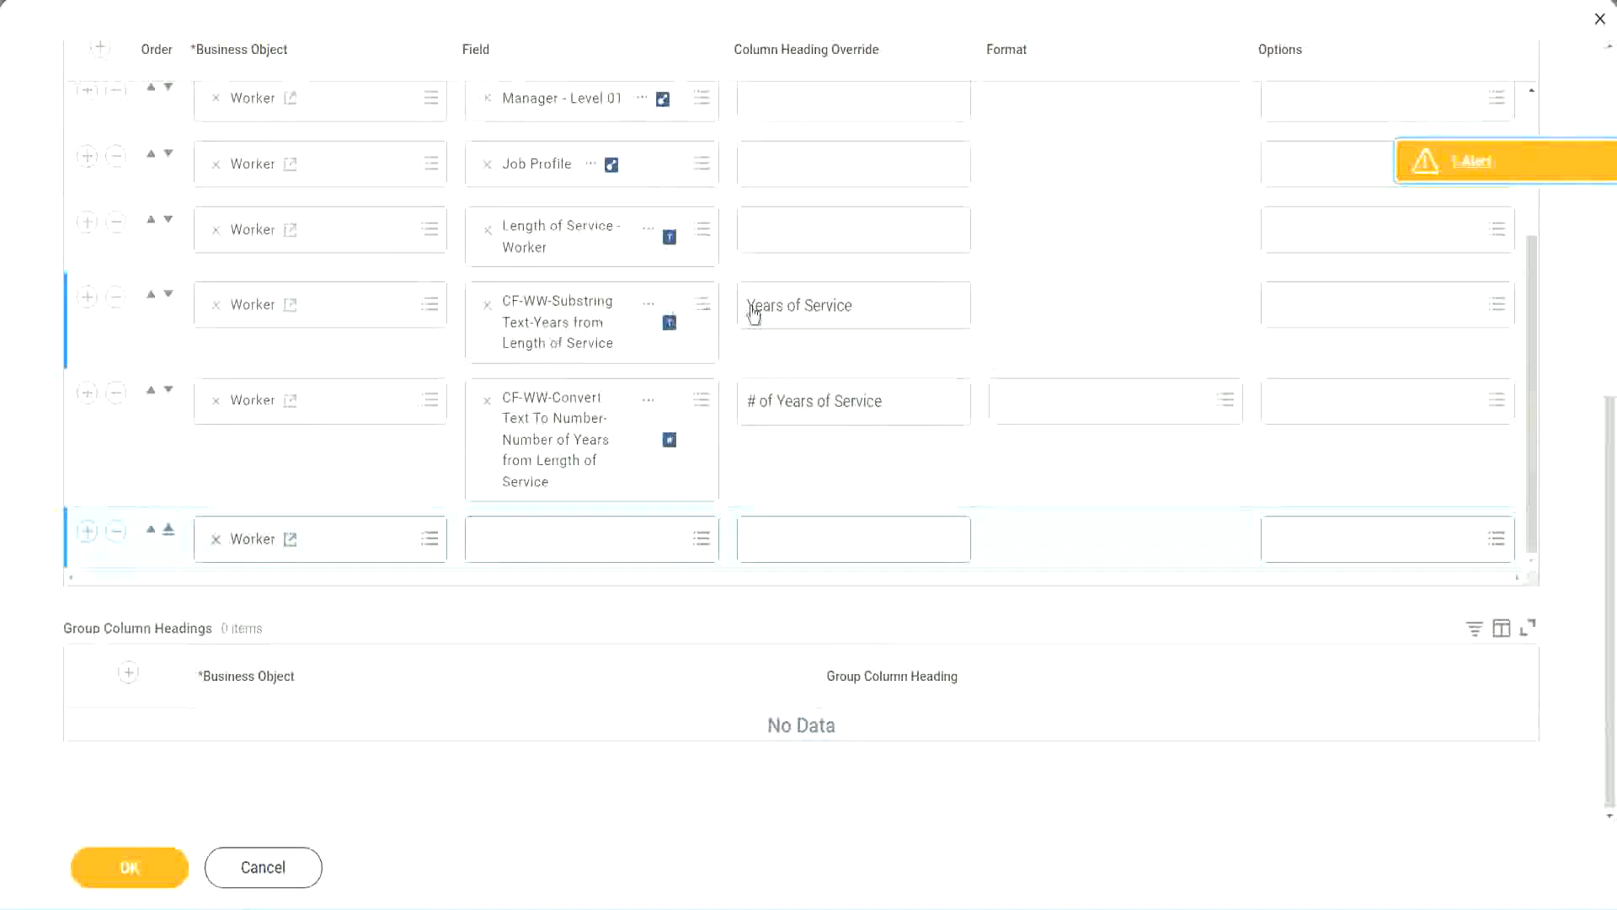
click(116, 297)
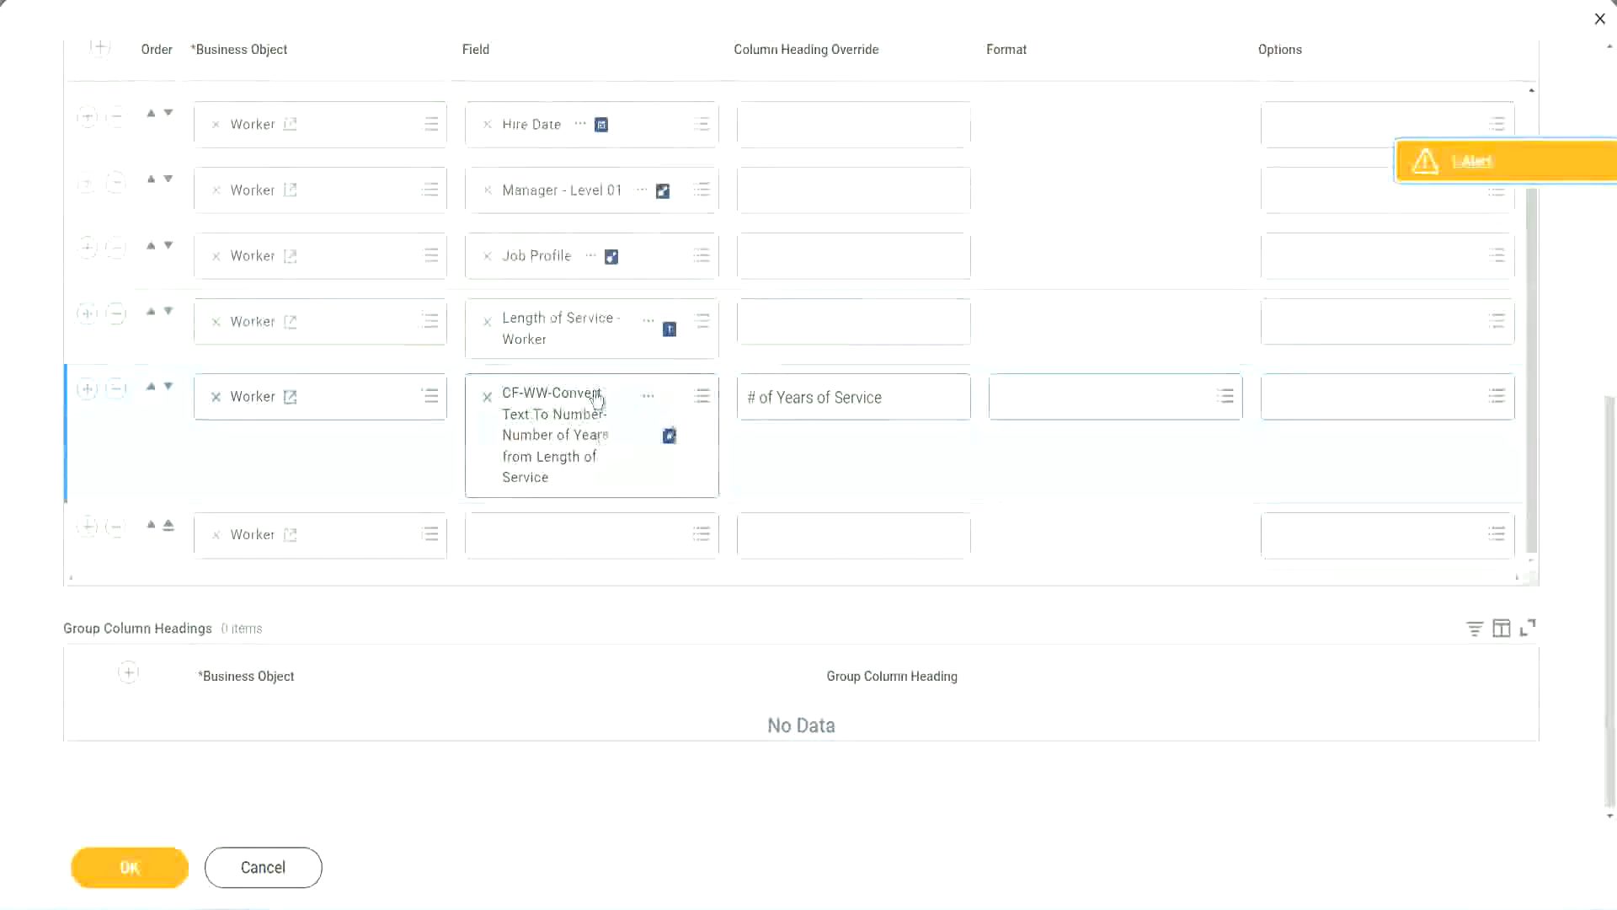
click(529, 533)
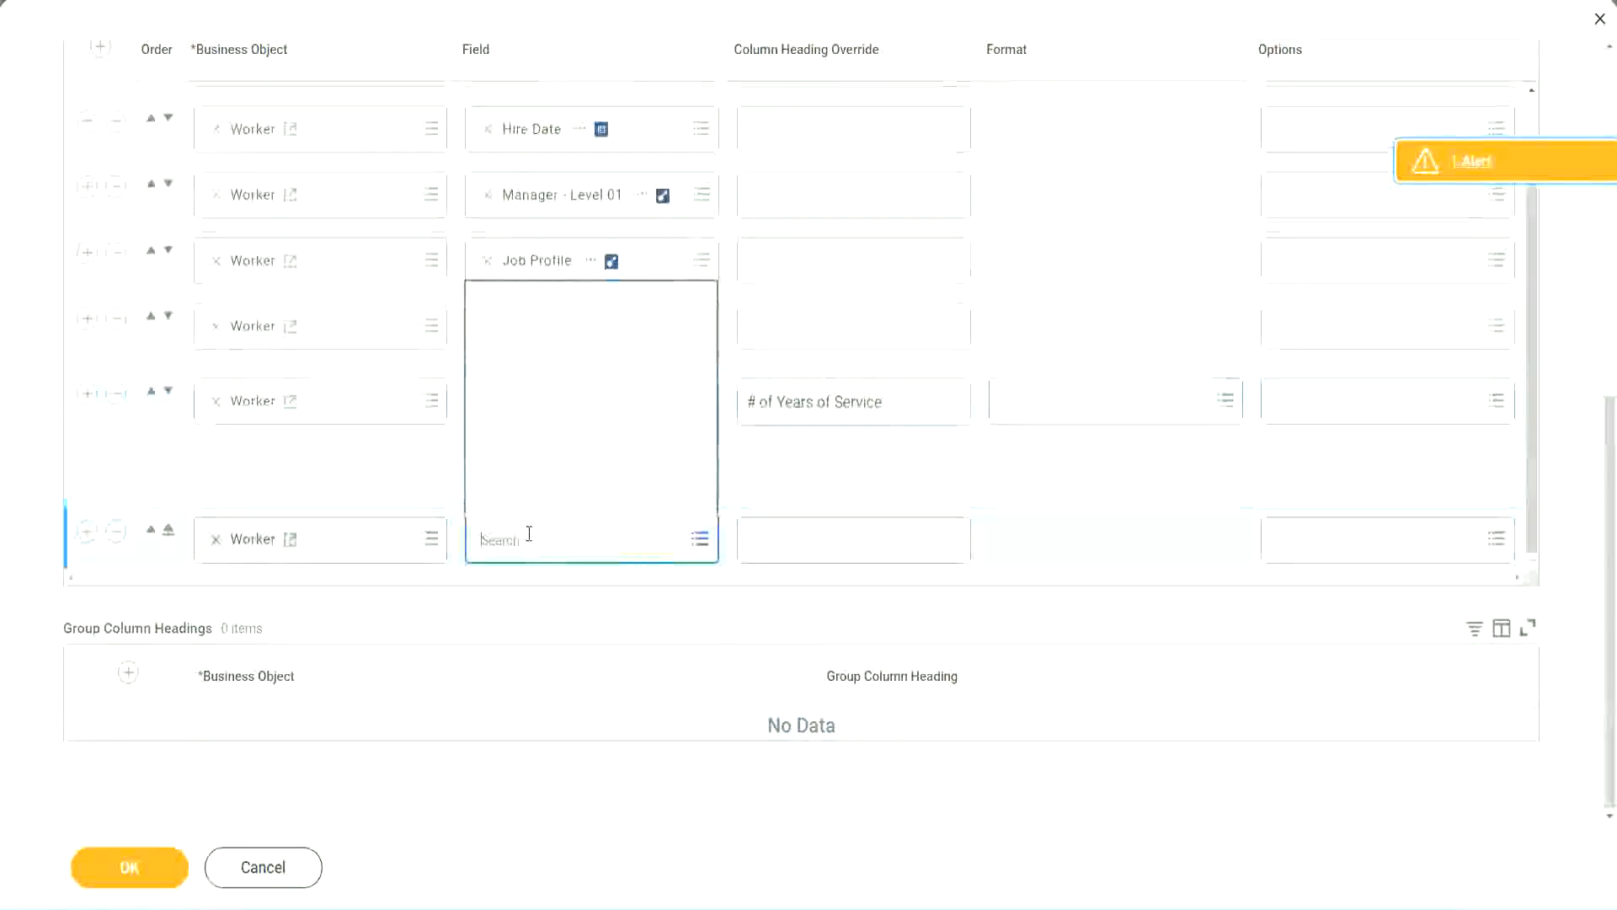
key(ctrl+v)
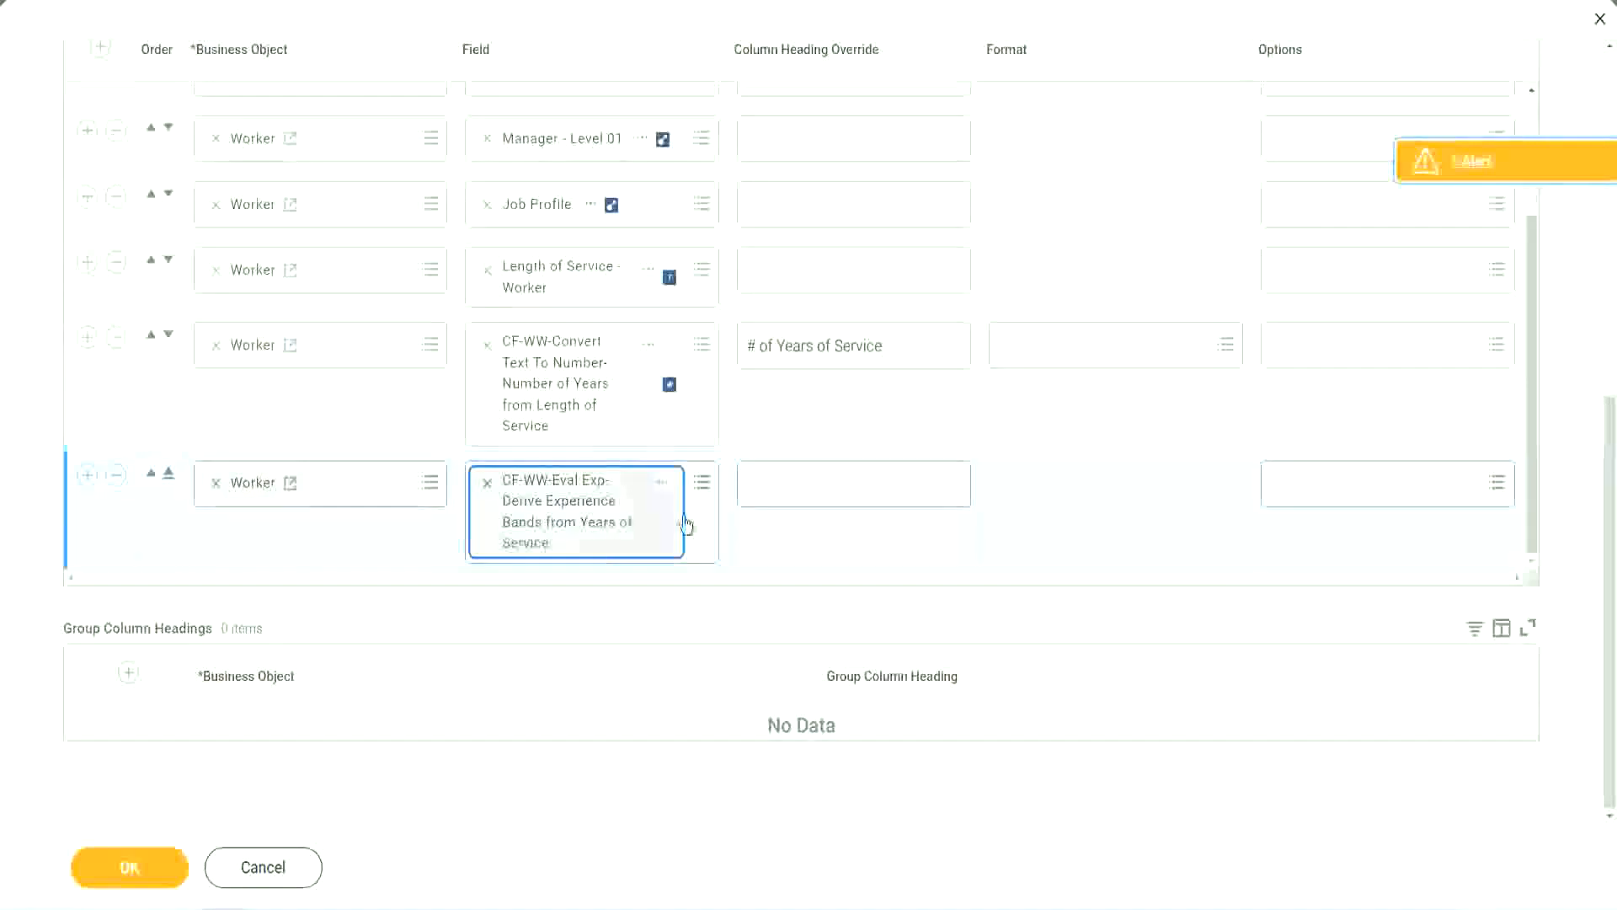
Set the new column's heading override to Experience Bands and save the report definition.
click(824, 484)
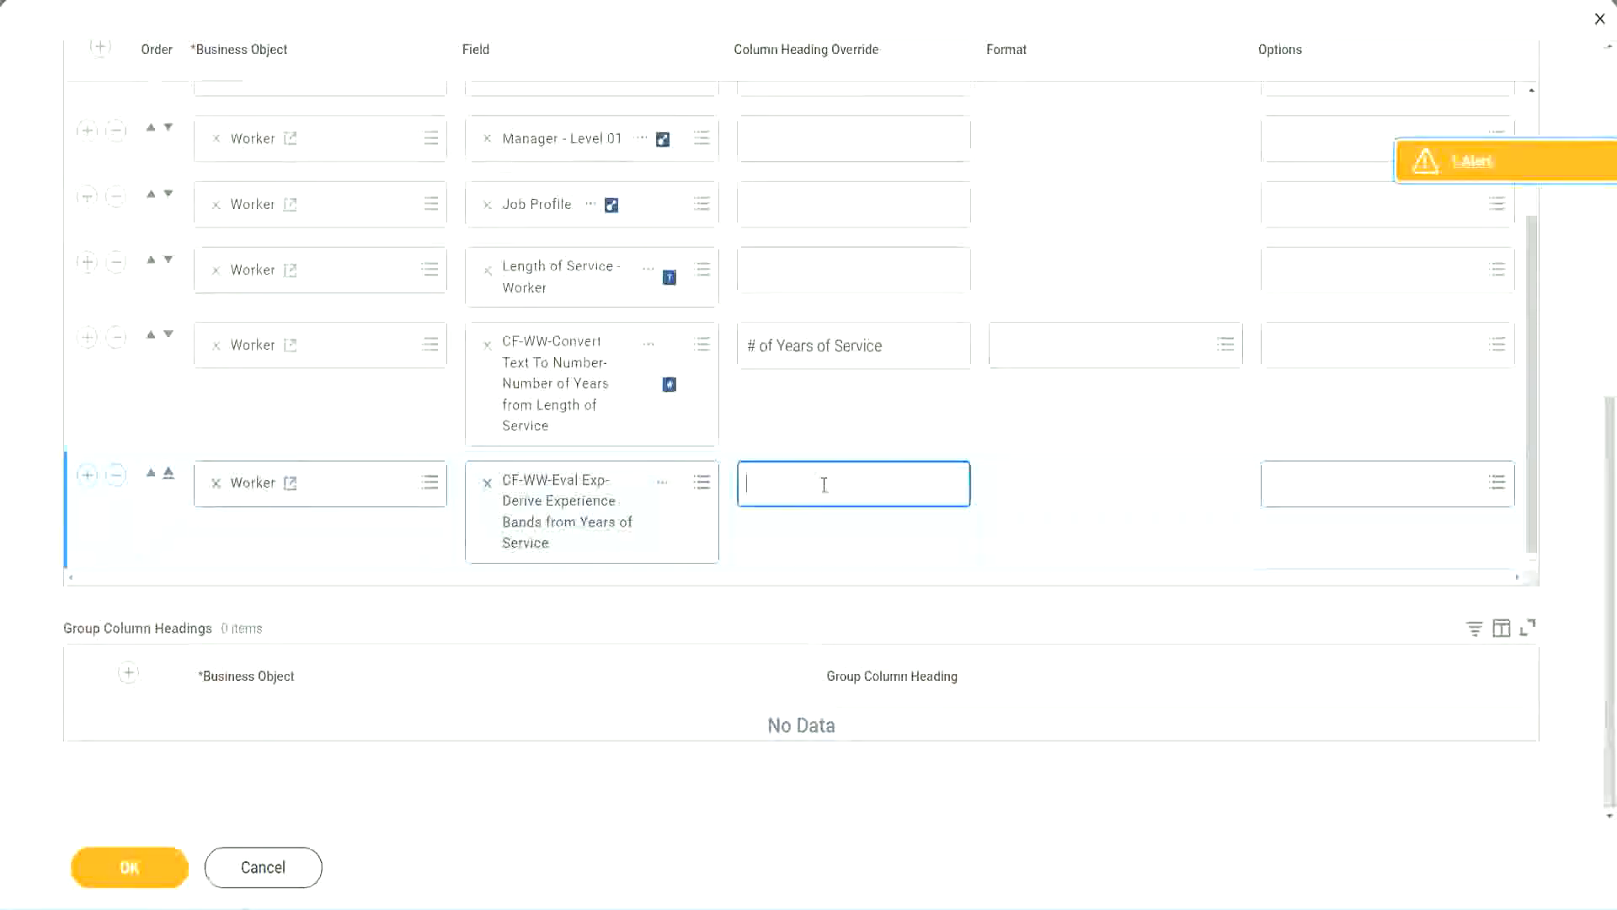
text(E)
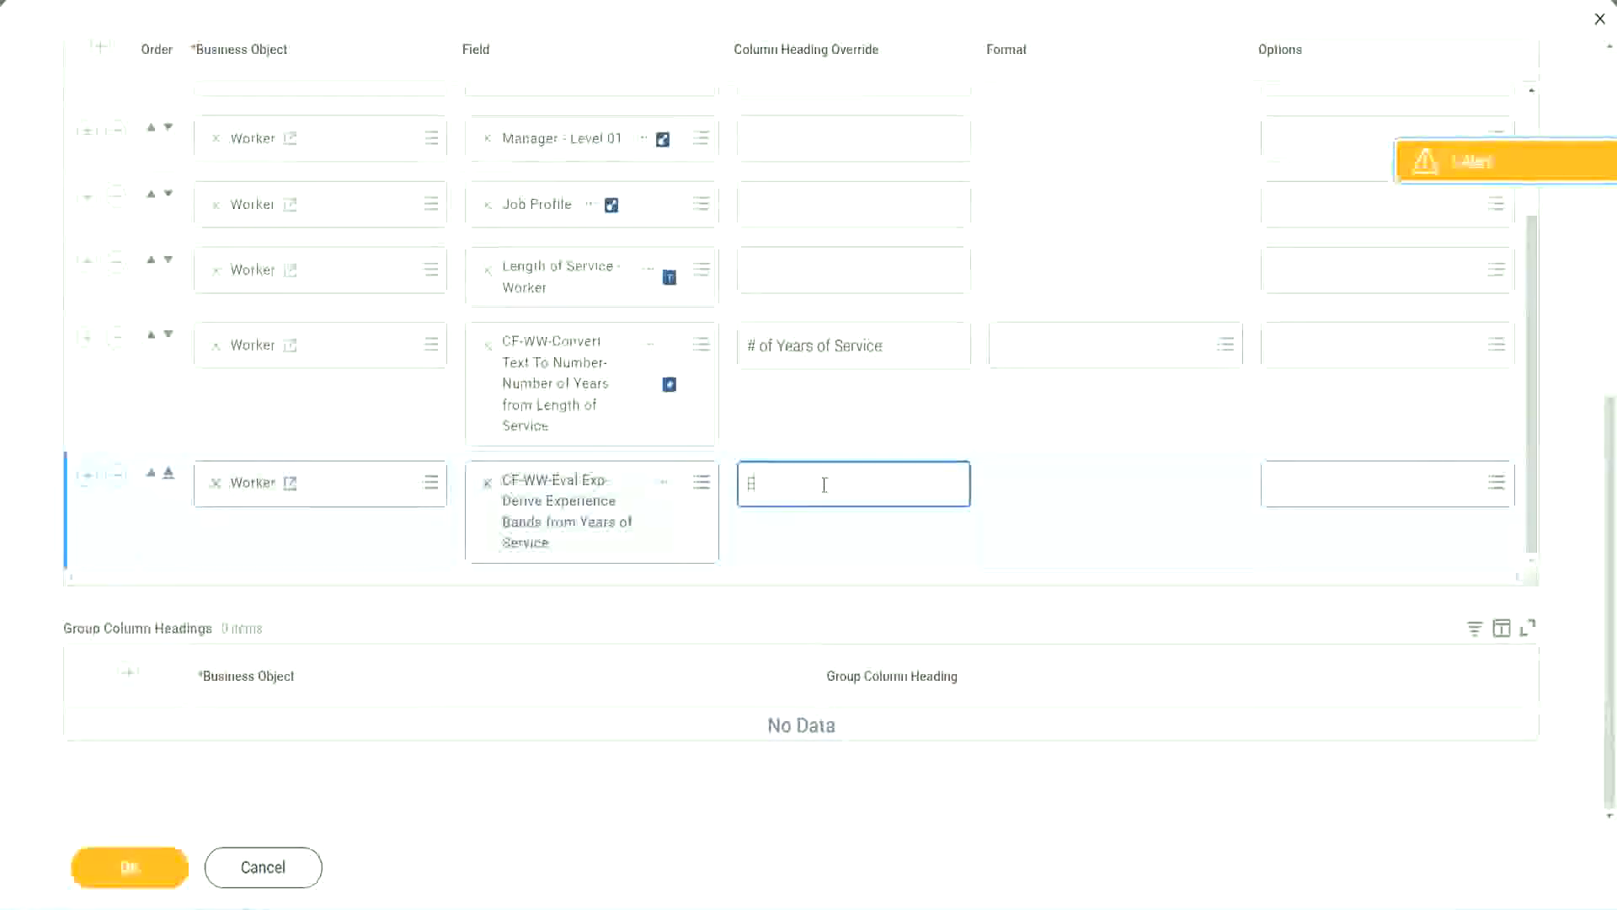
text(xperience)
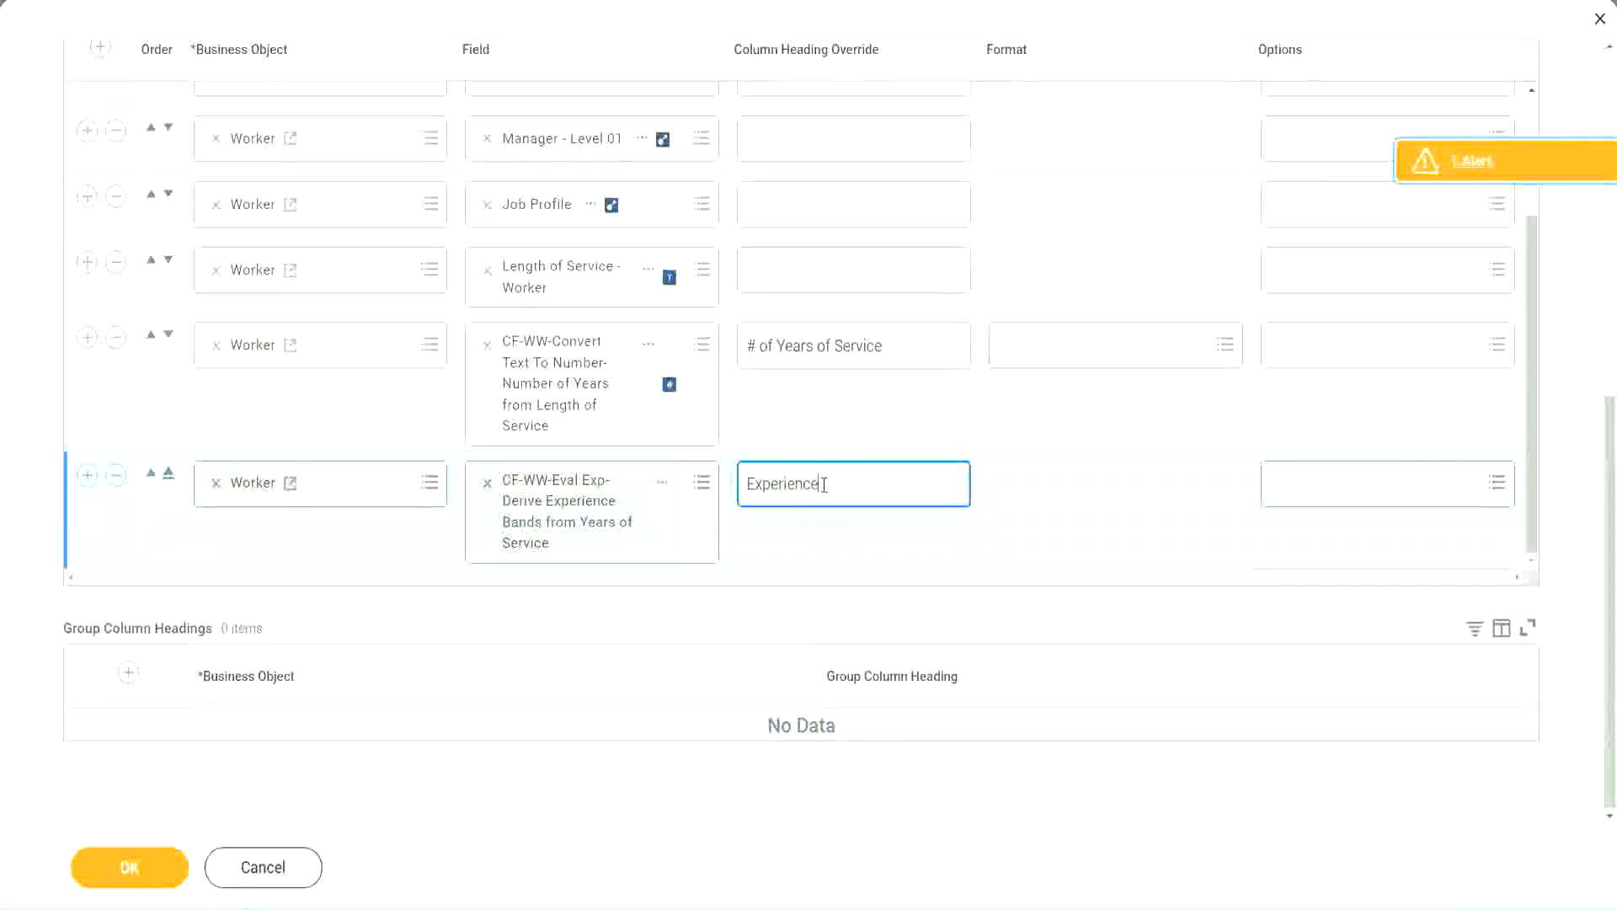
text( Bands)
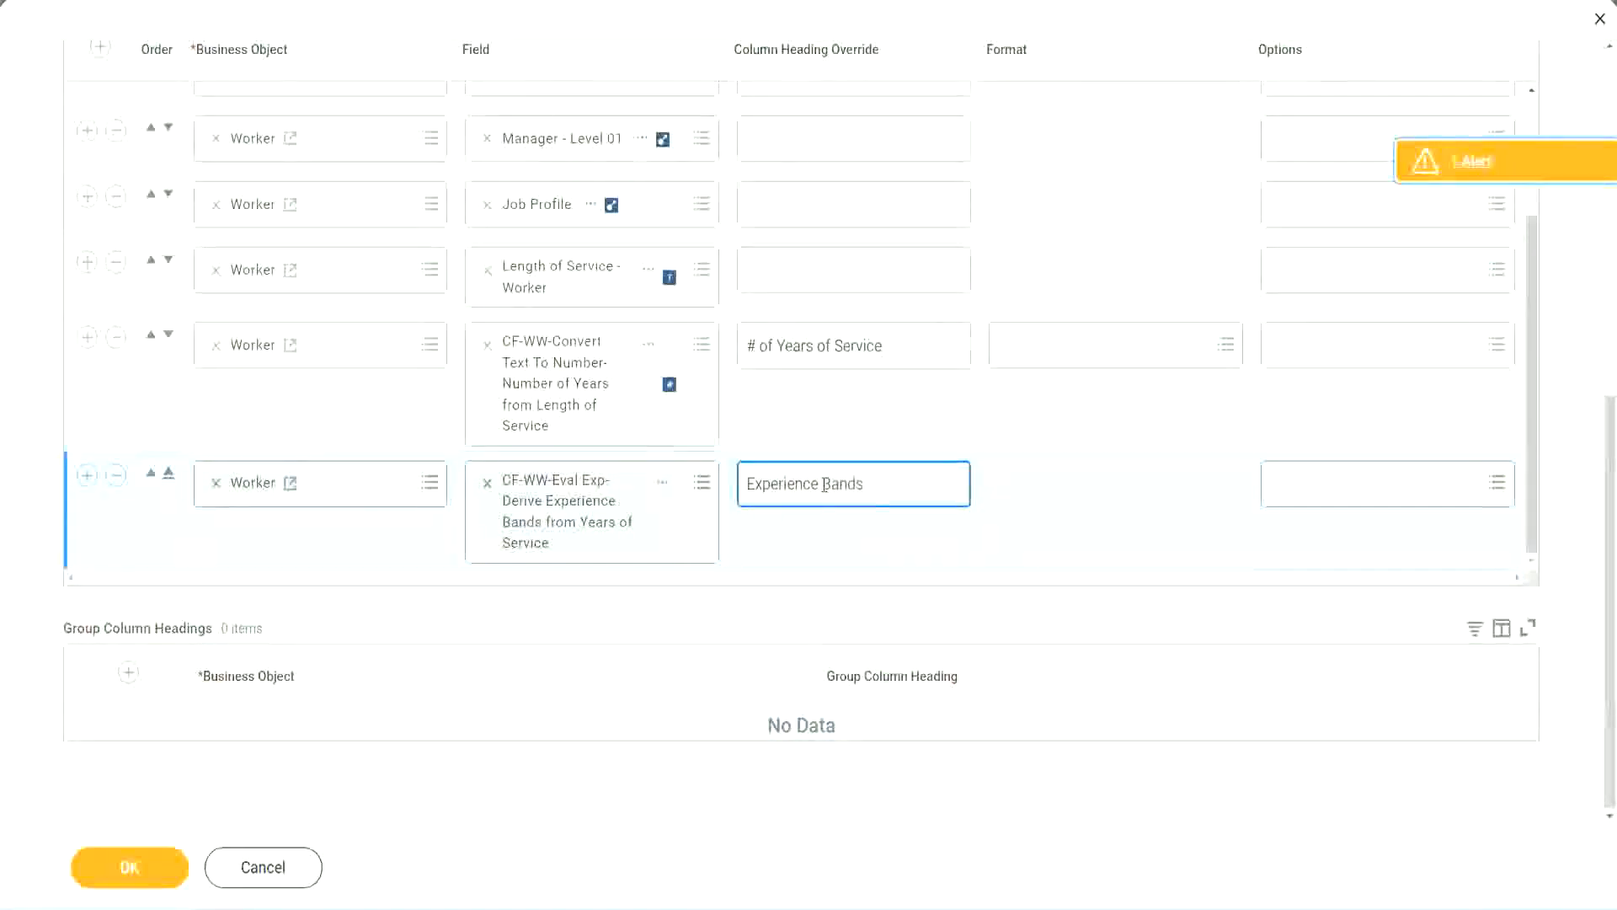
click(155, 872)
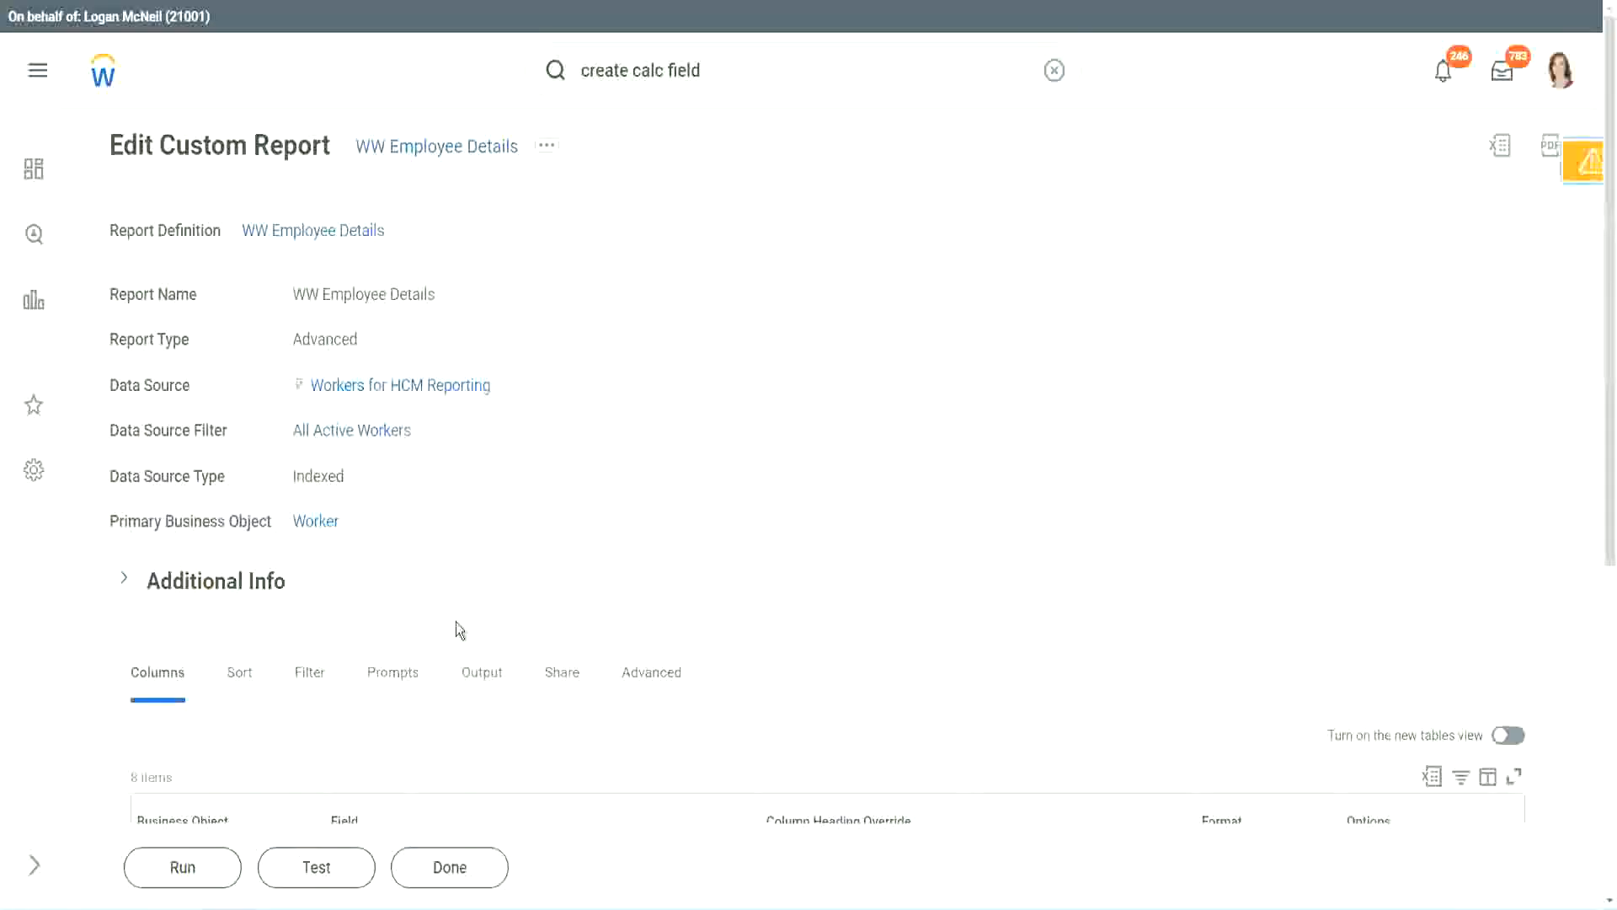
Run the WW Employee Details report, leaving the worker type prompts empty.
scroll(504, 569, down, 4)
click(189, 868)
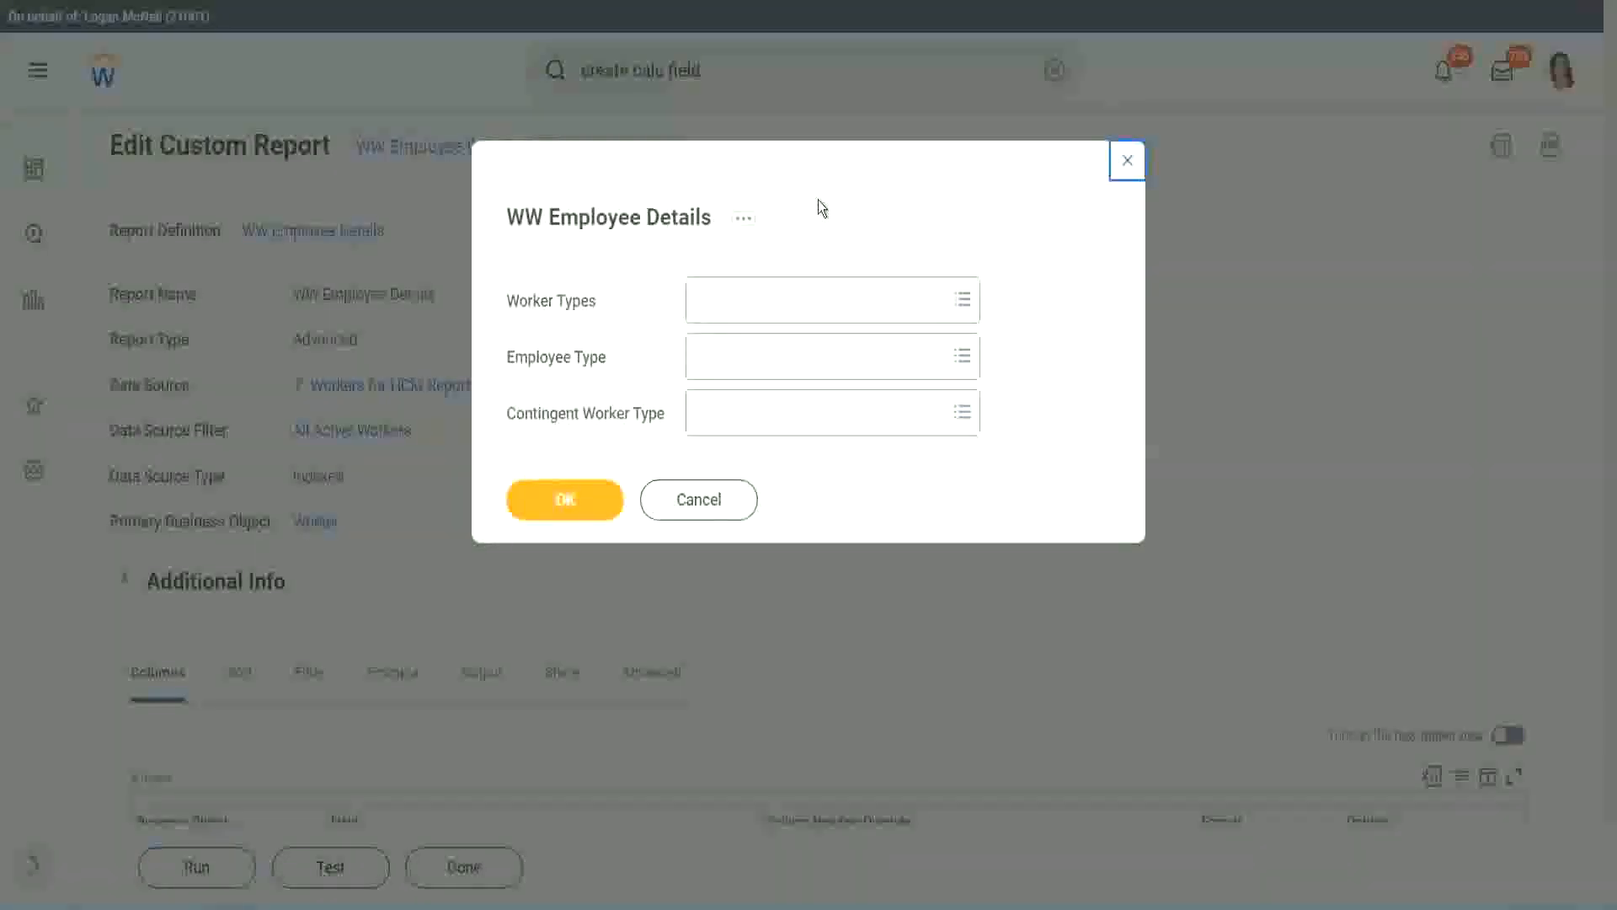
click(565, 500)
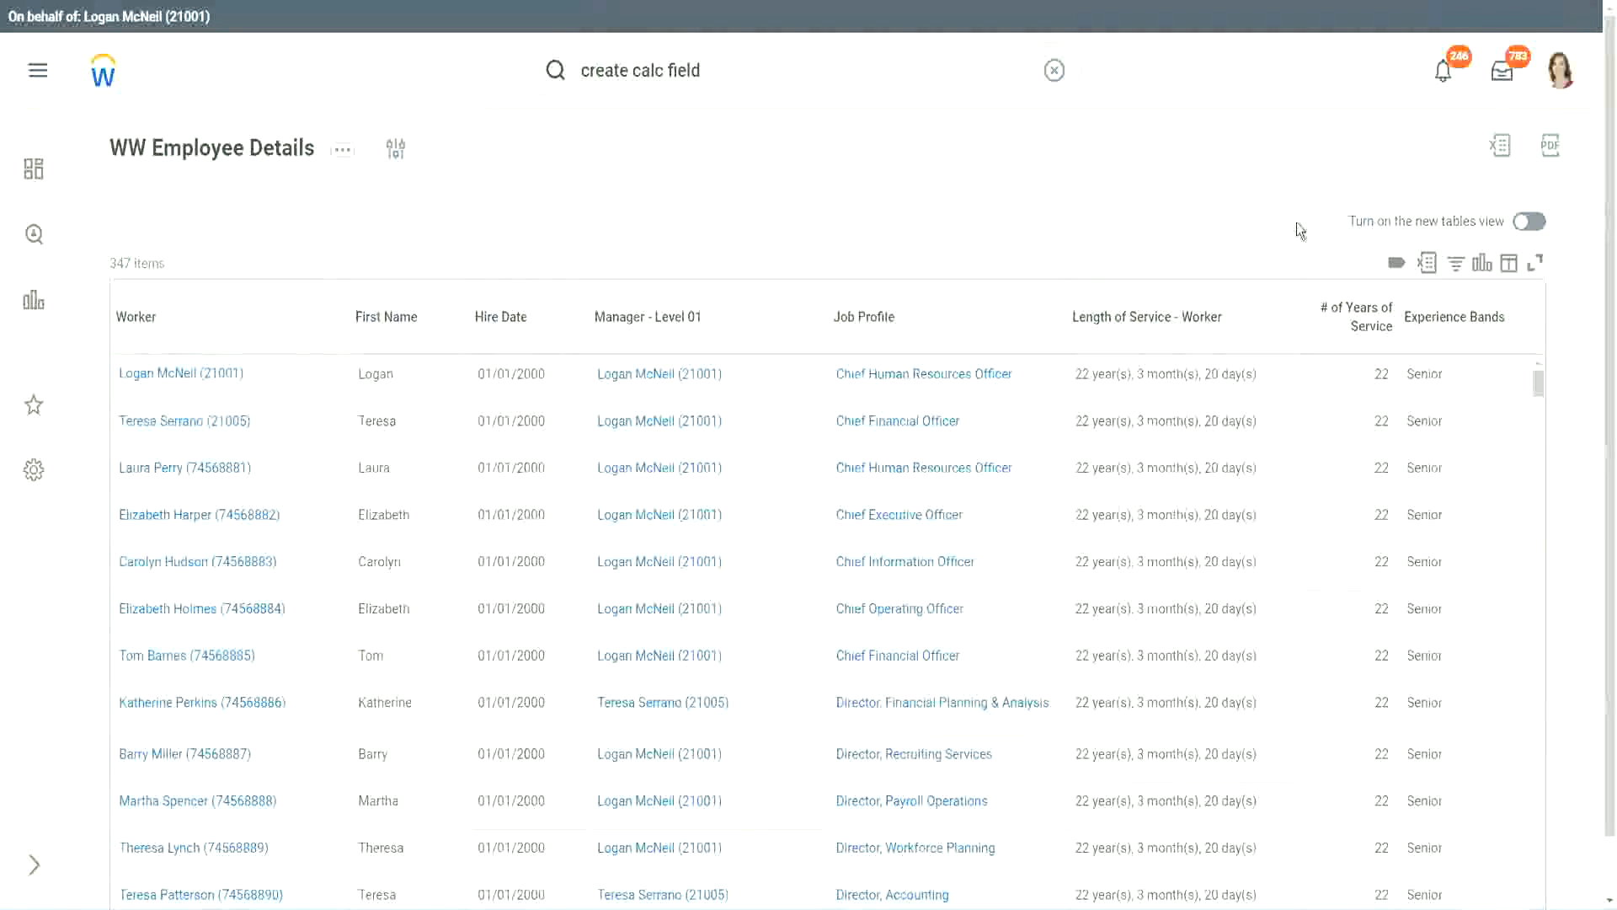
Compare the years of service and Experience Bands values in the output against the band ranges in the notes.
scroll(1297, 223, down, 1)
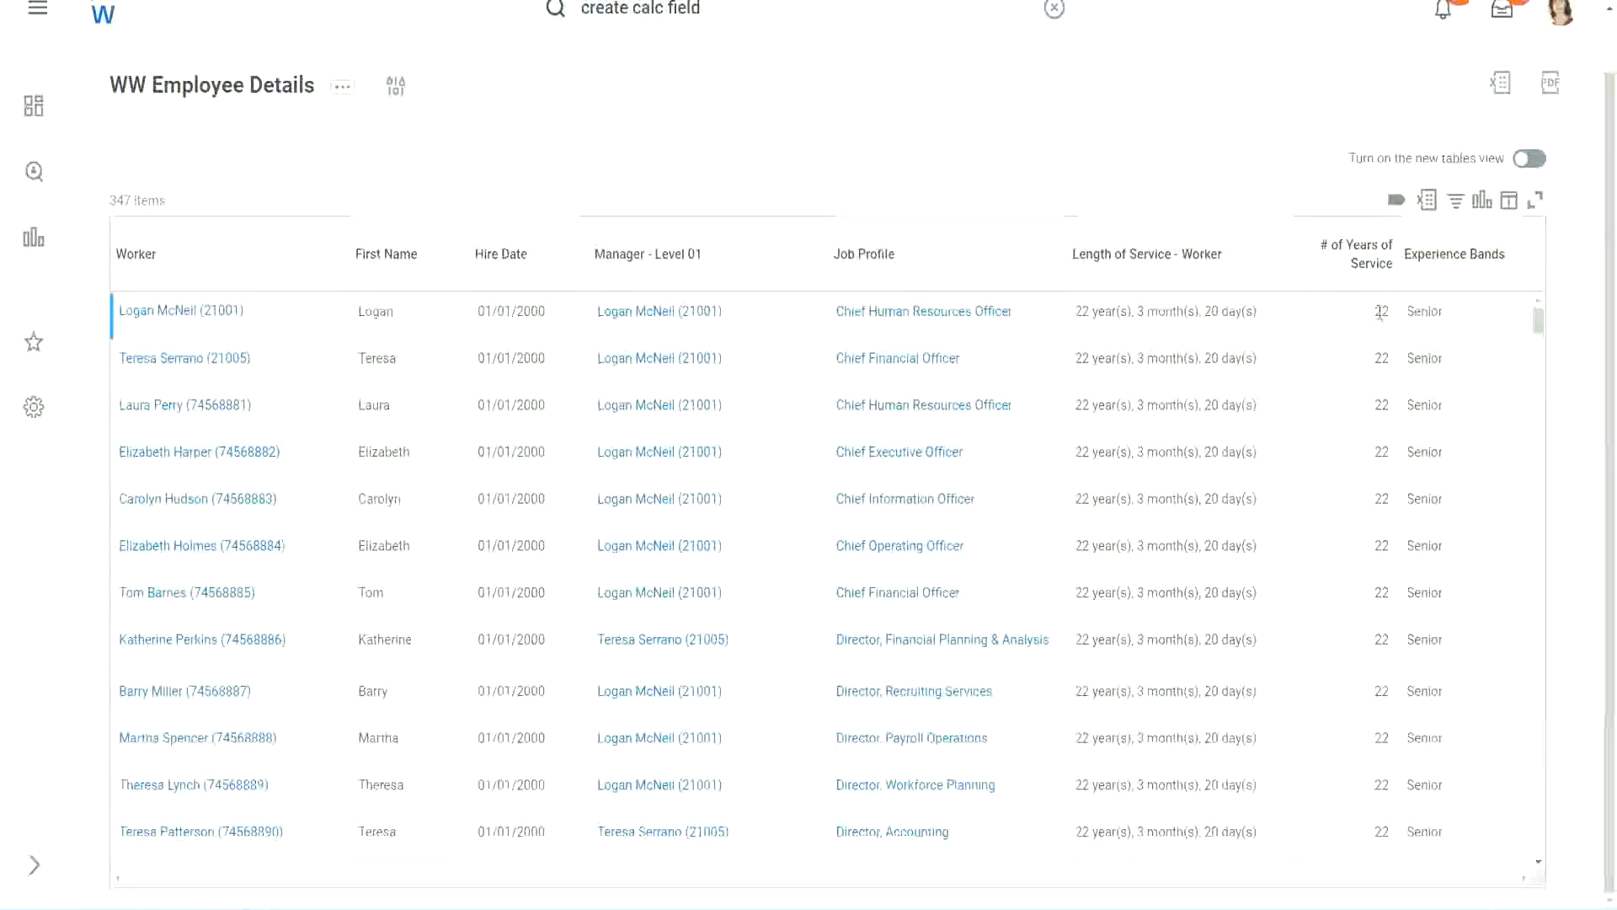
double_click(1382, 312)
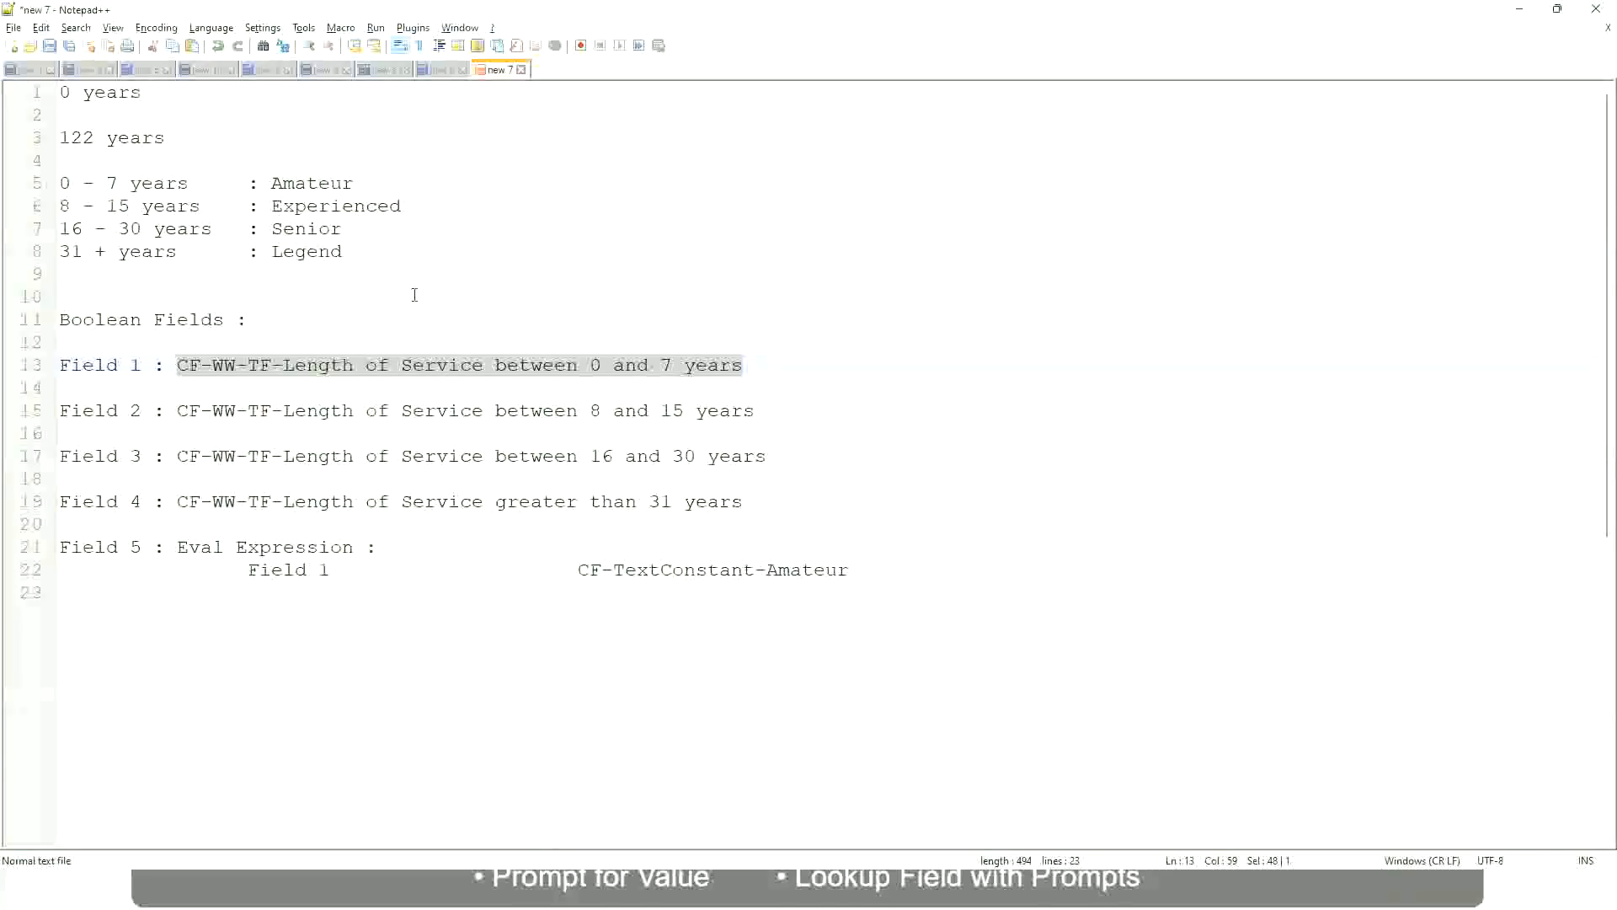
click(416, 294)
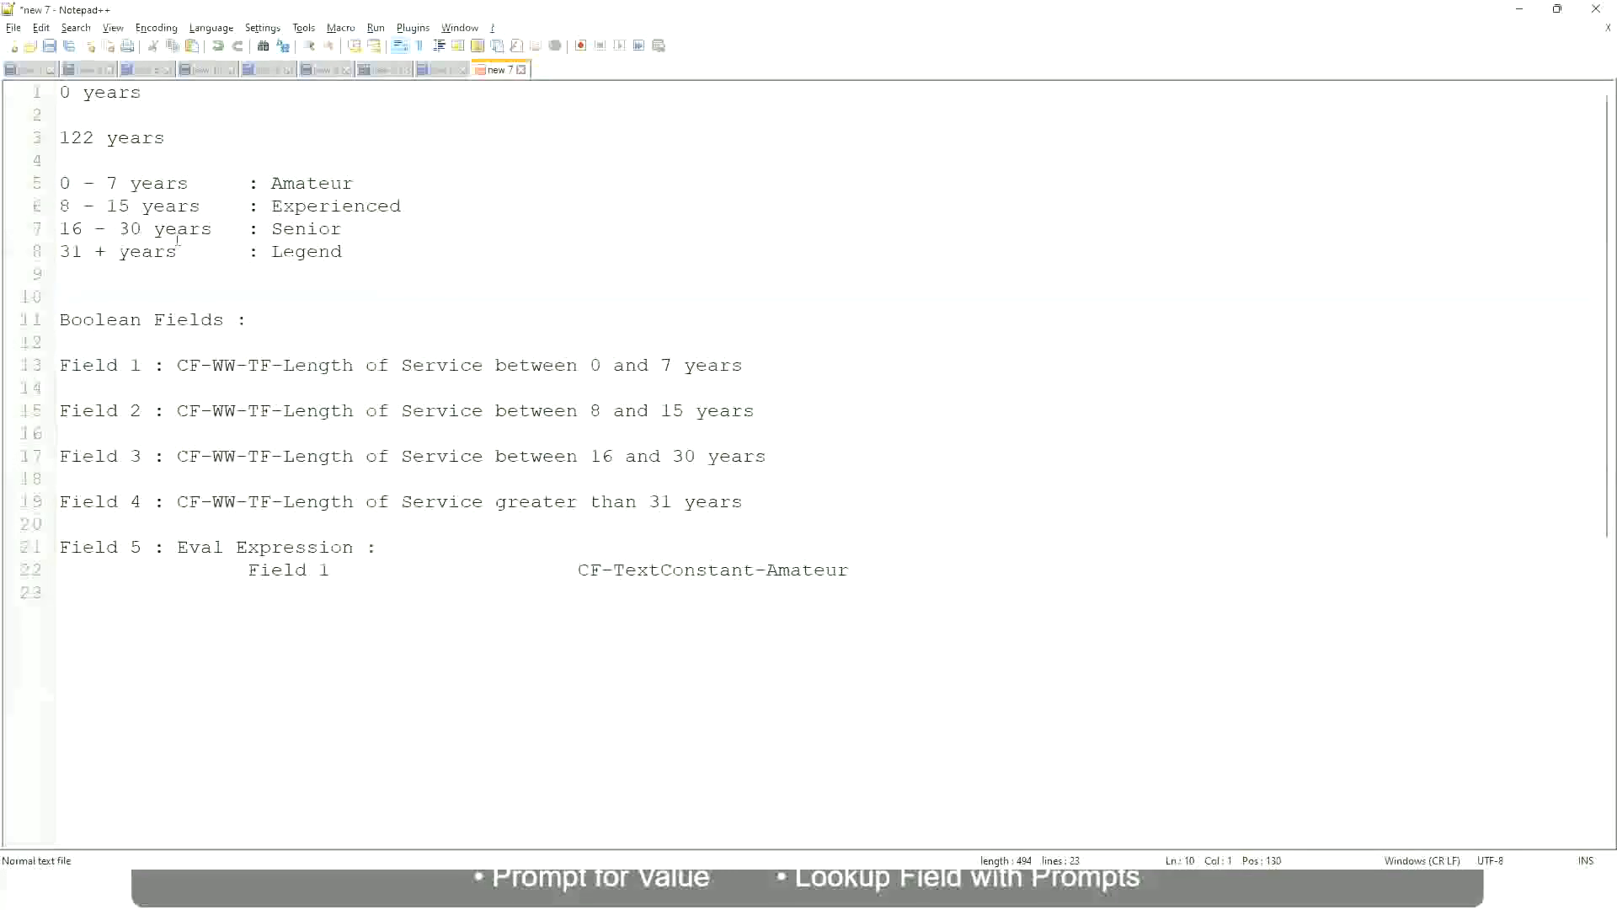
click(274, 229)
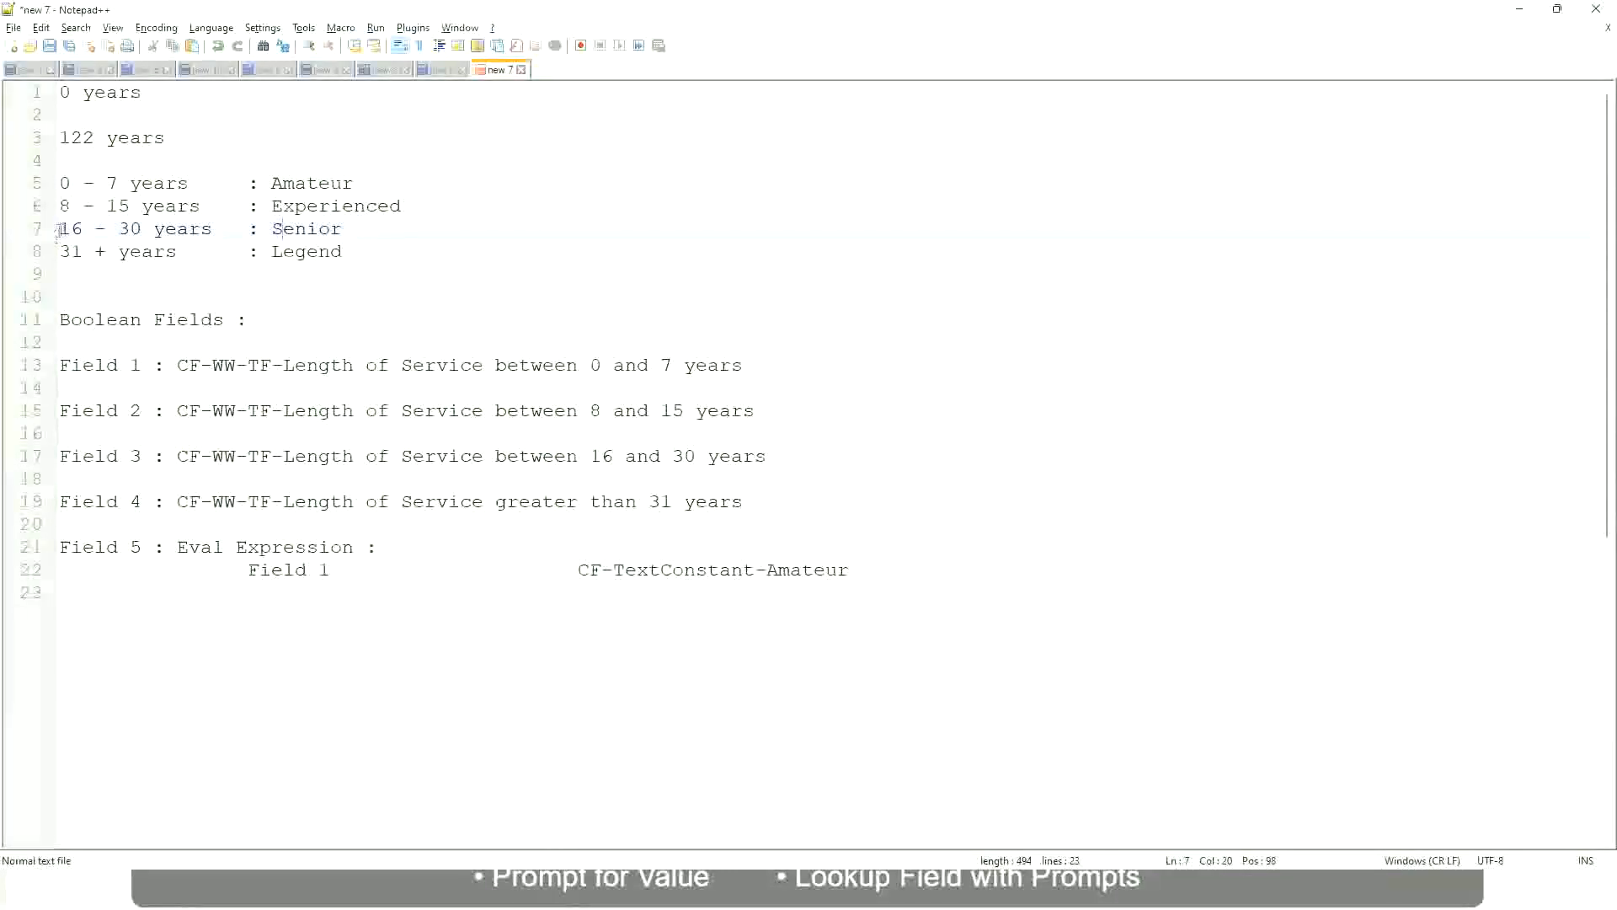
drag(60, 228, 154, 230)
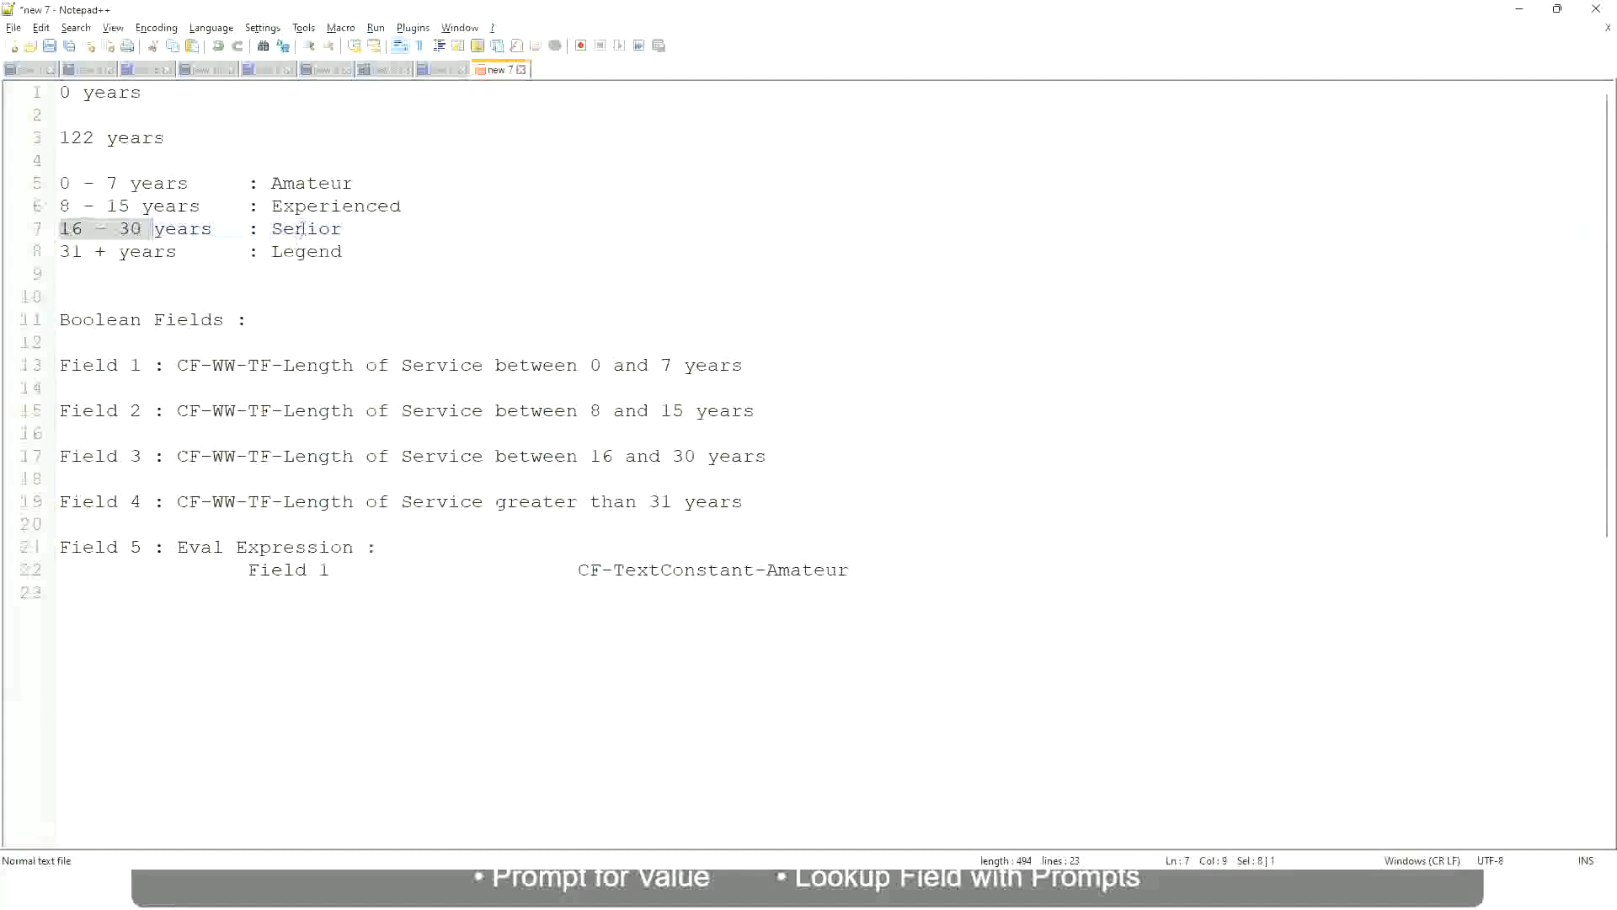
double_click(301, 228)
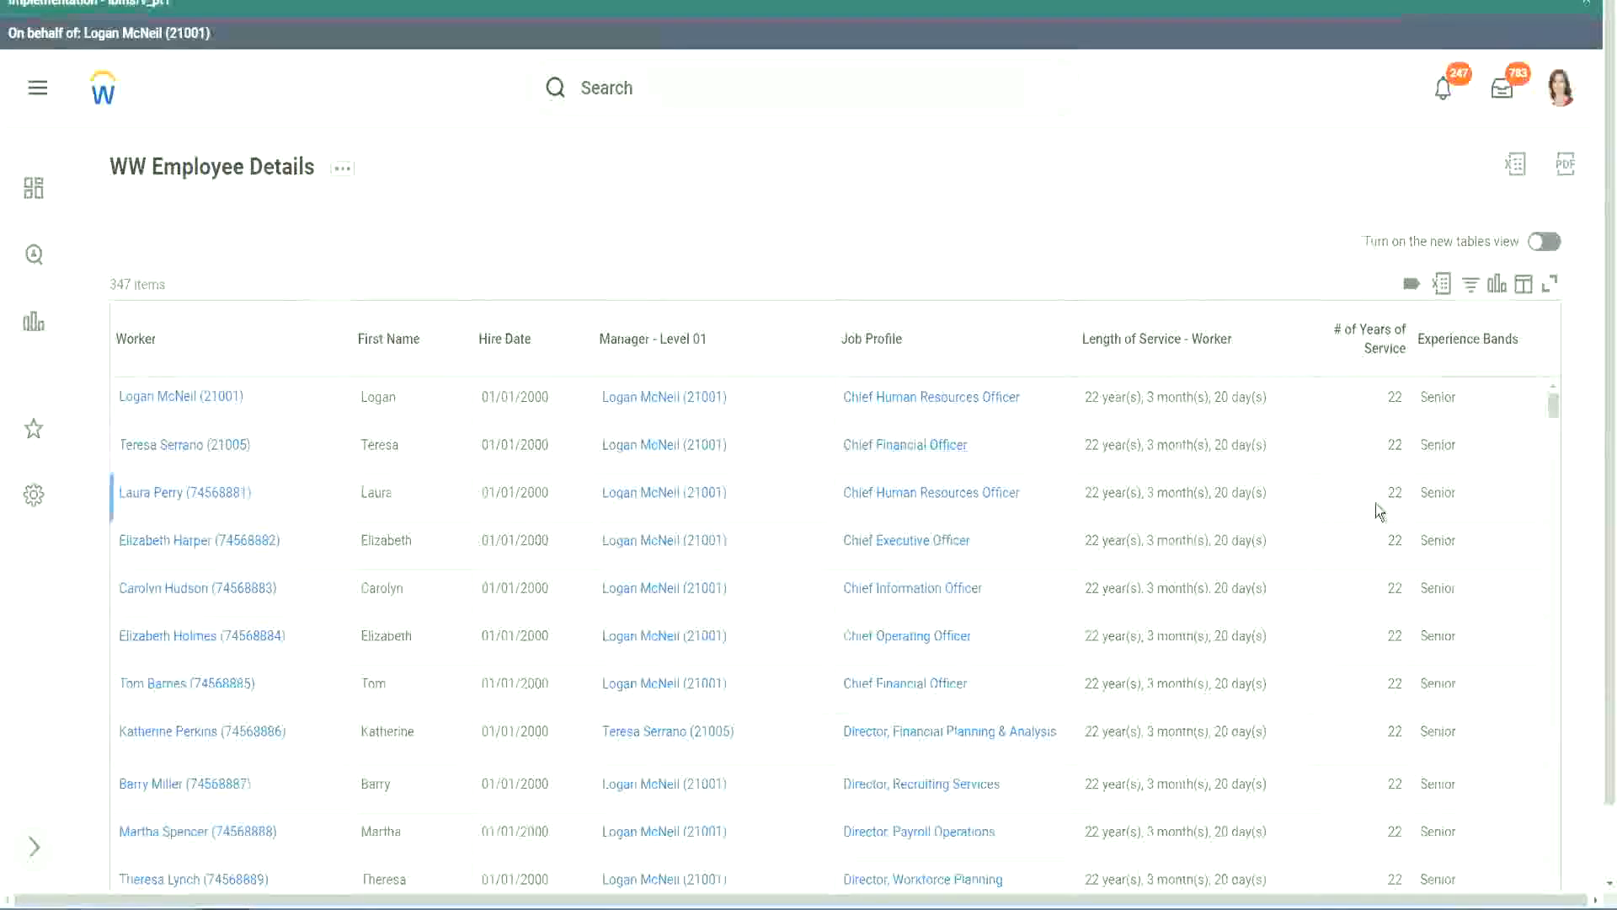
Scroll through the report rows reviewing the Experience Bands column.
scroll(1377, 505, down, 2)
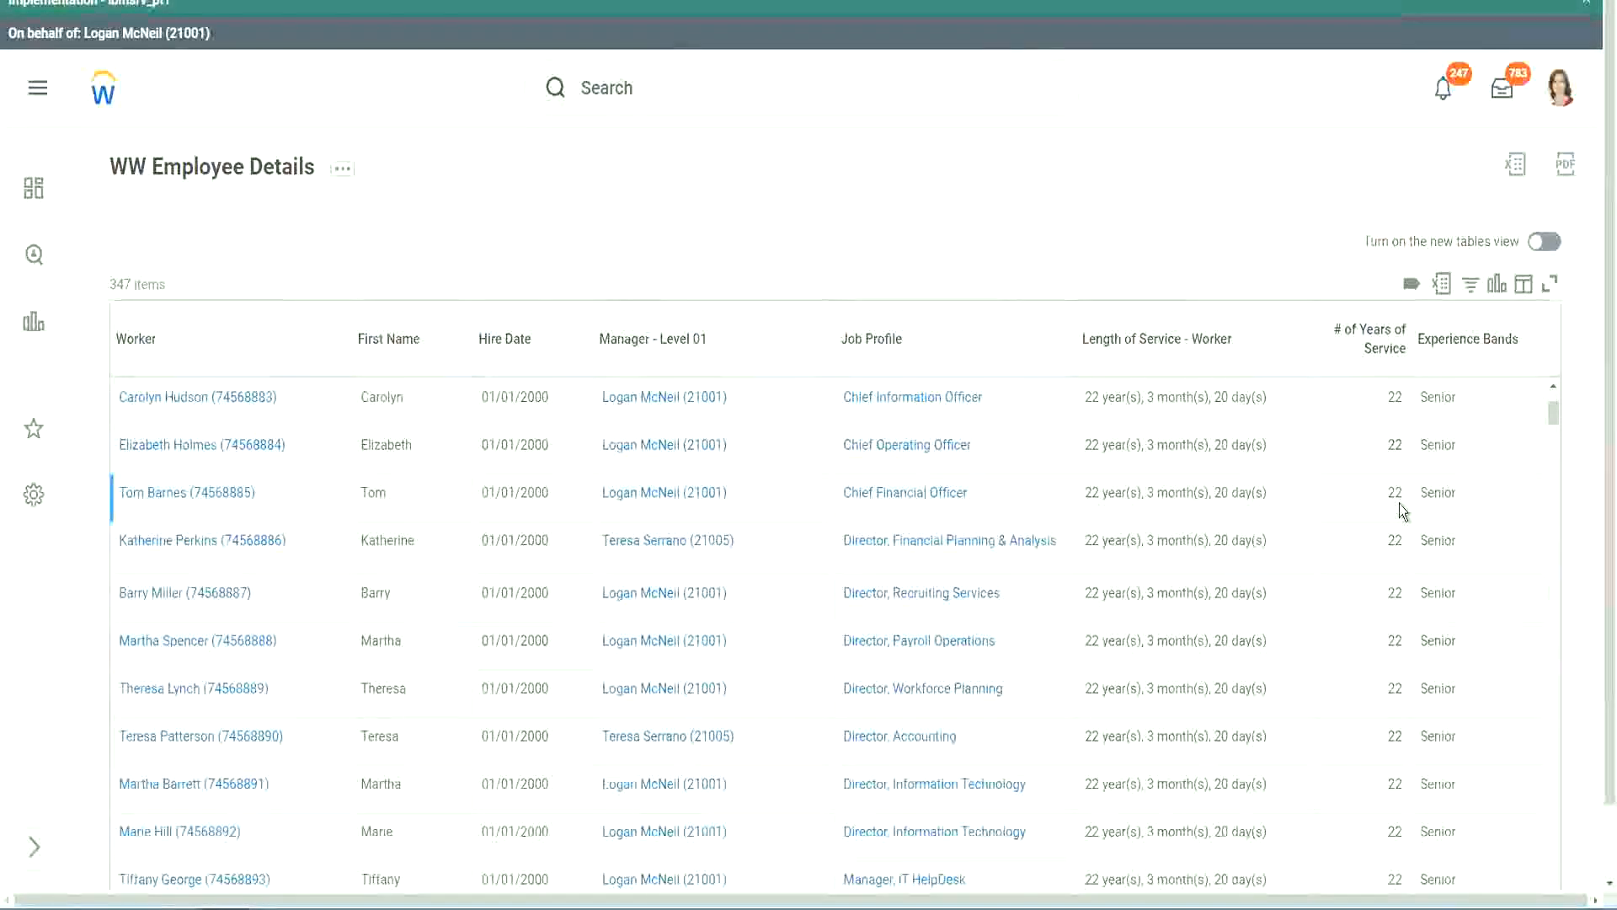
scroll(1399, 506, down, 5)
scroll(1409, 557, down, 5)
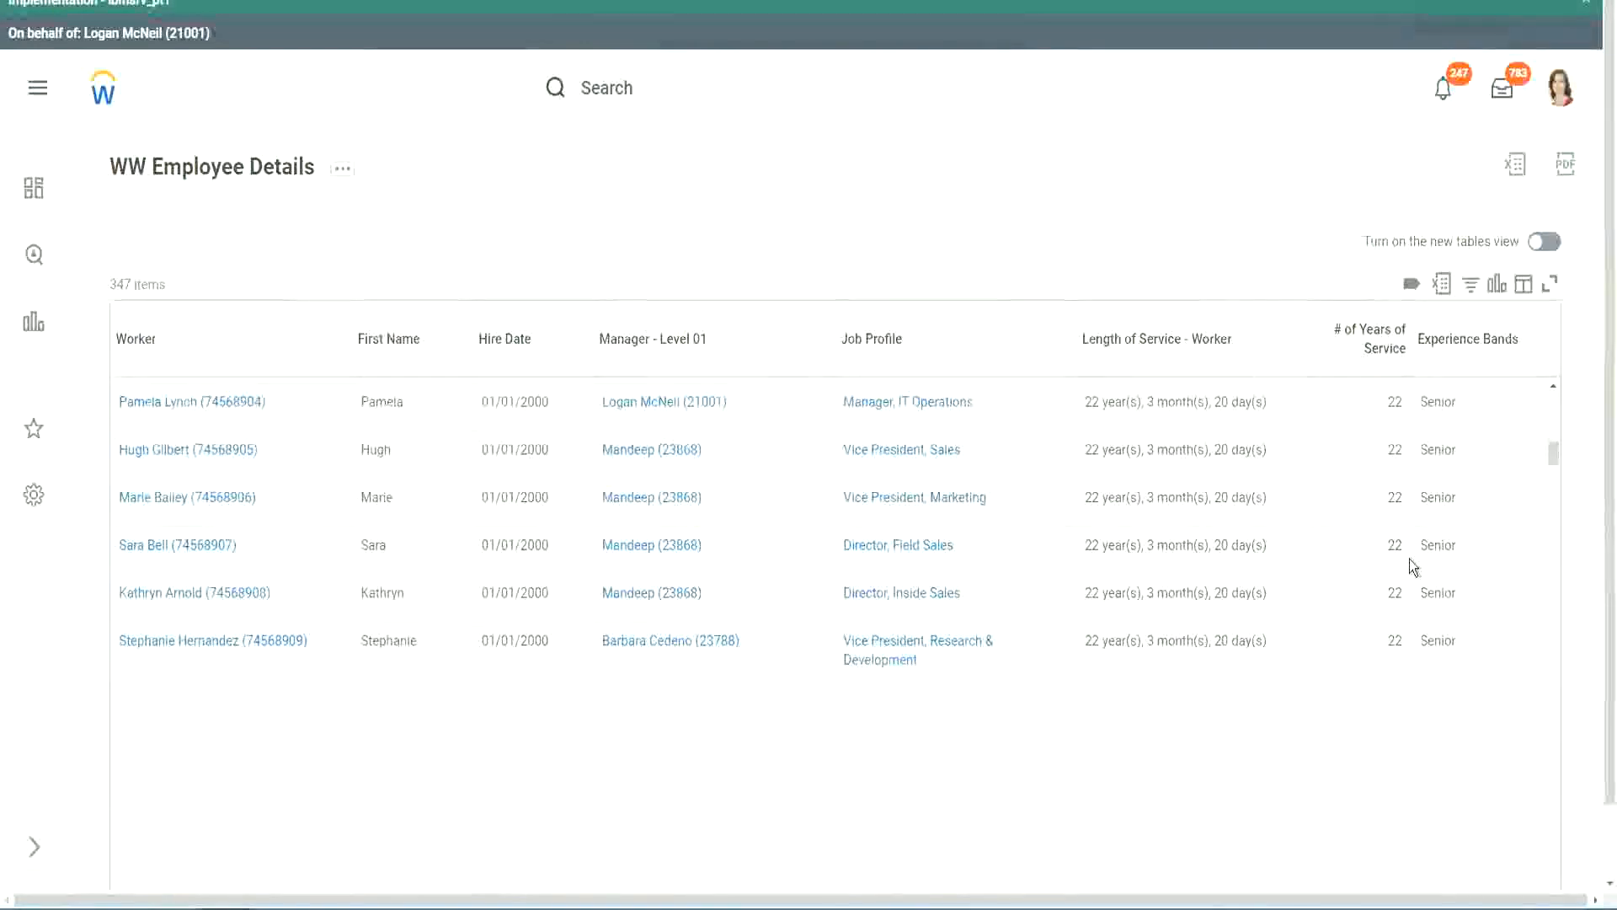
scroll(1409, 556, down, 3)
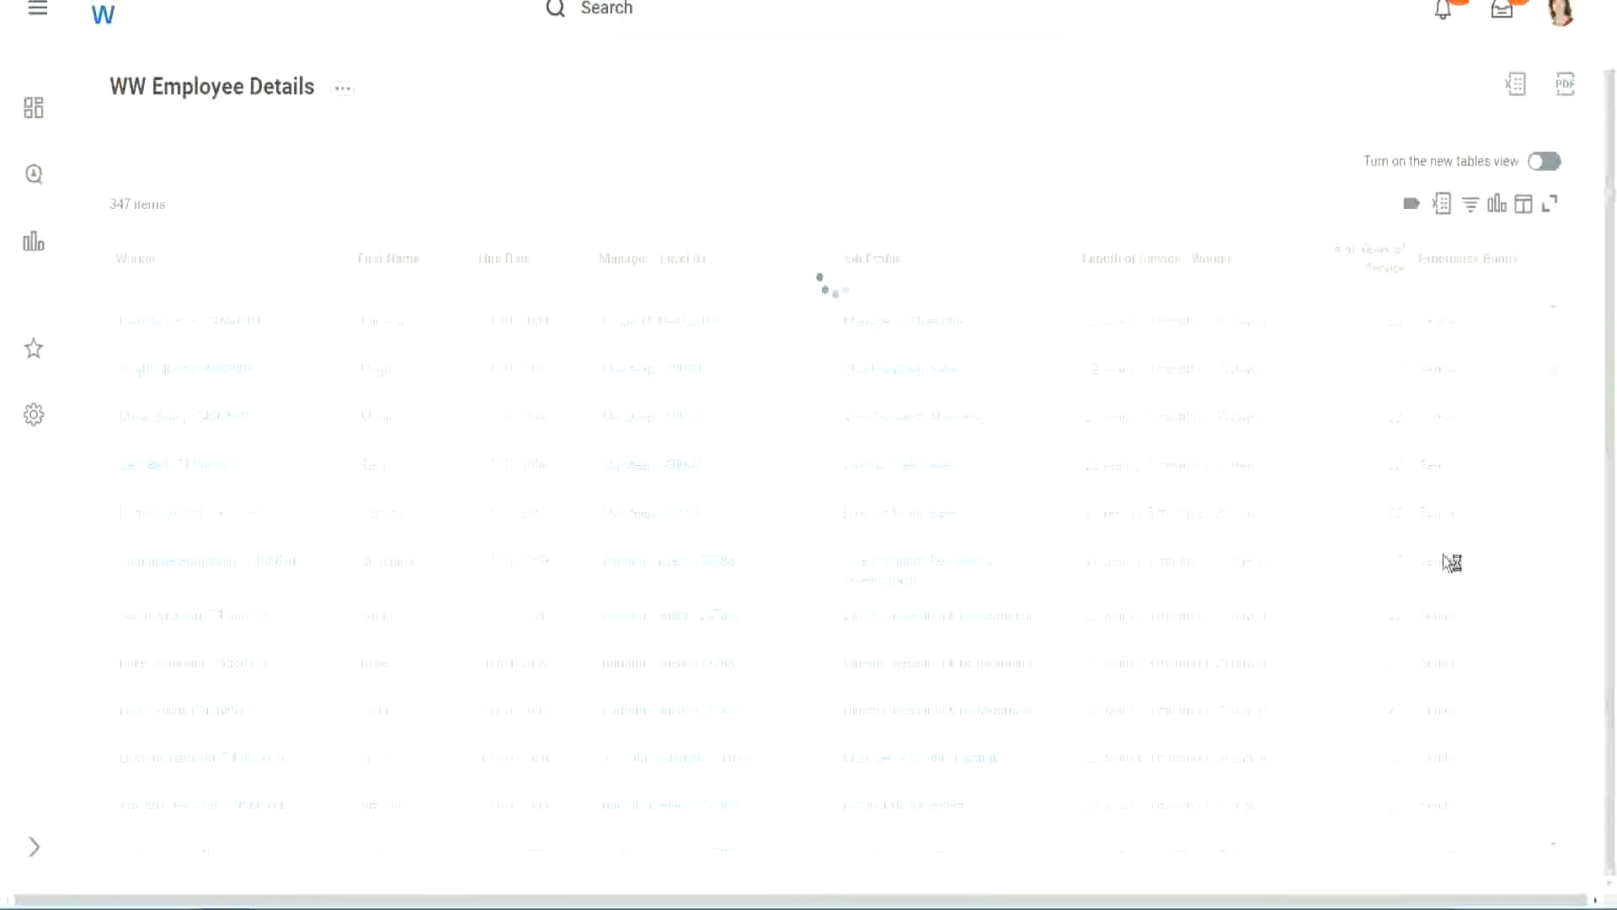
scroll(1499, 476, down, 5)
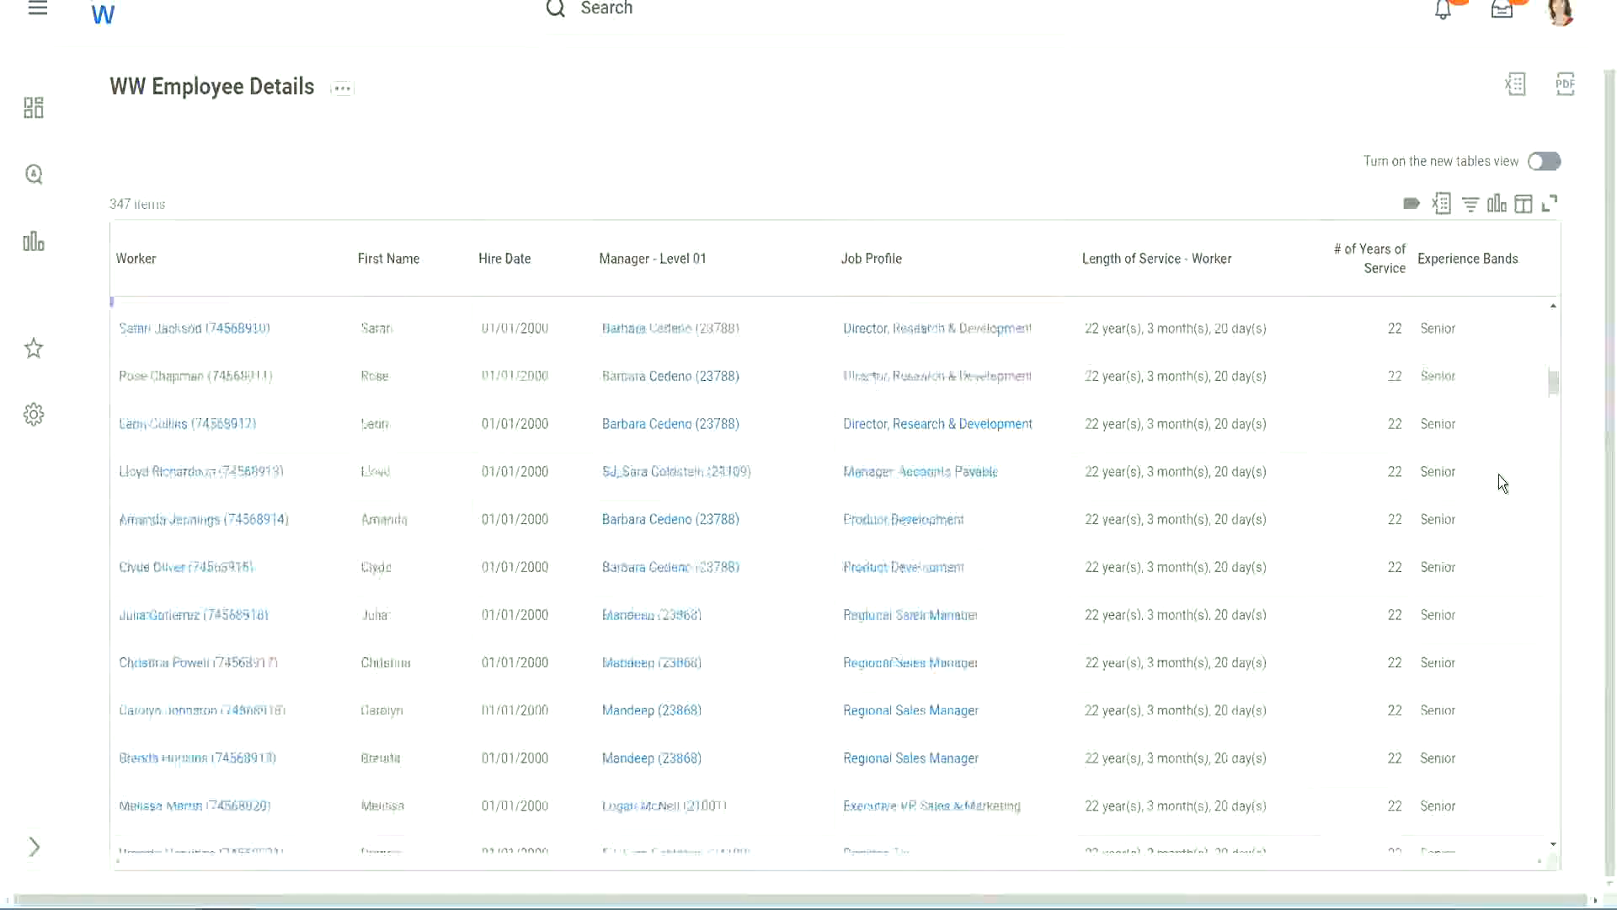
scroll(1499, 482, down, 3)
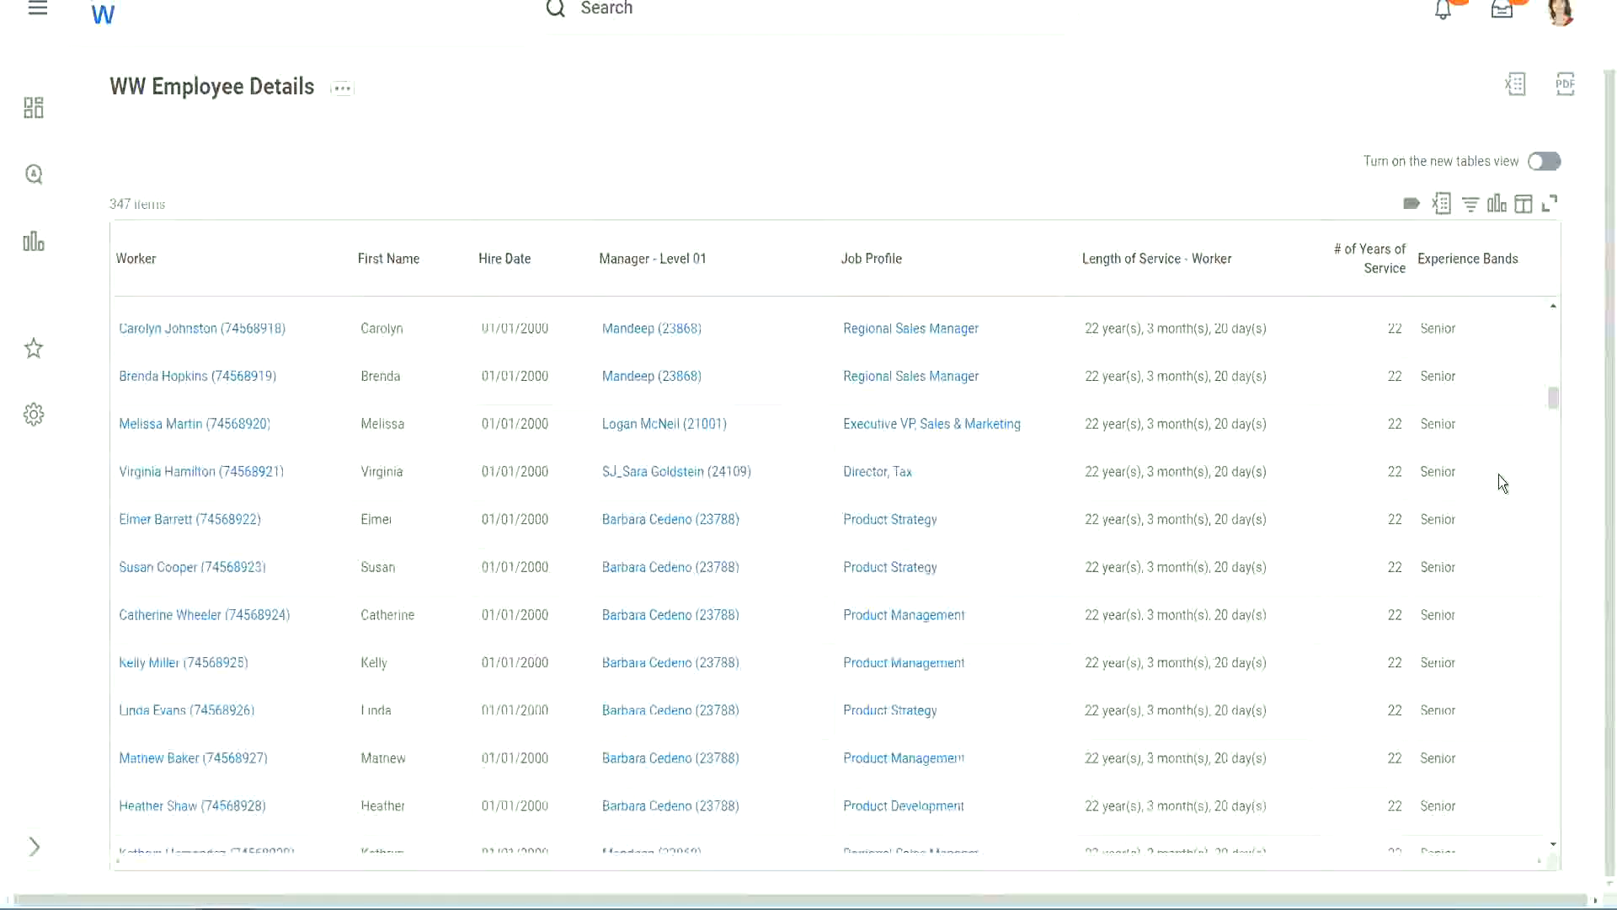
scroll(1499, 473, down, 6)
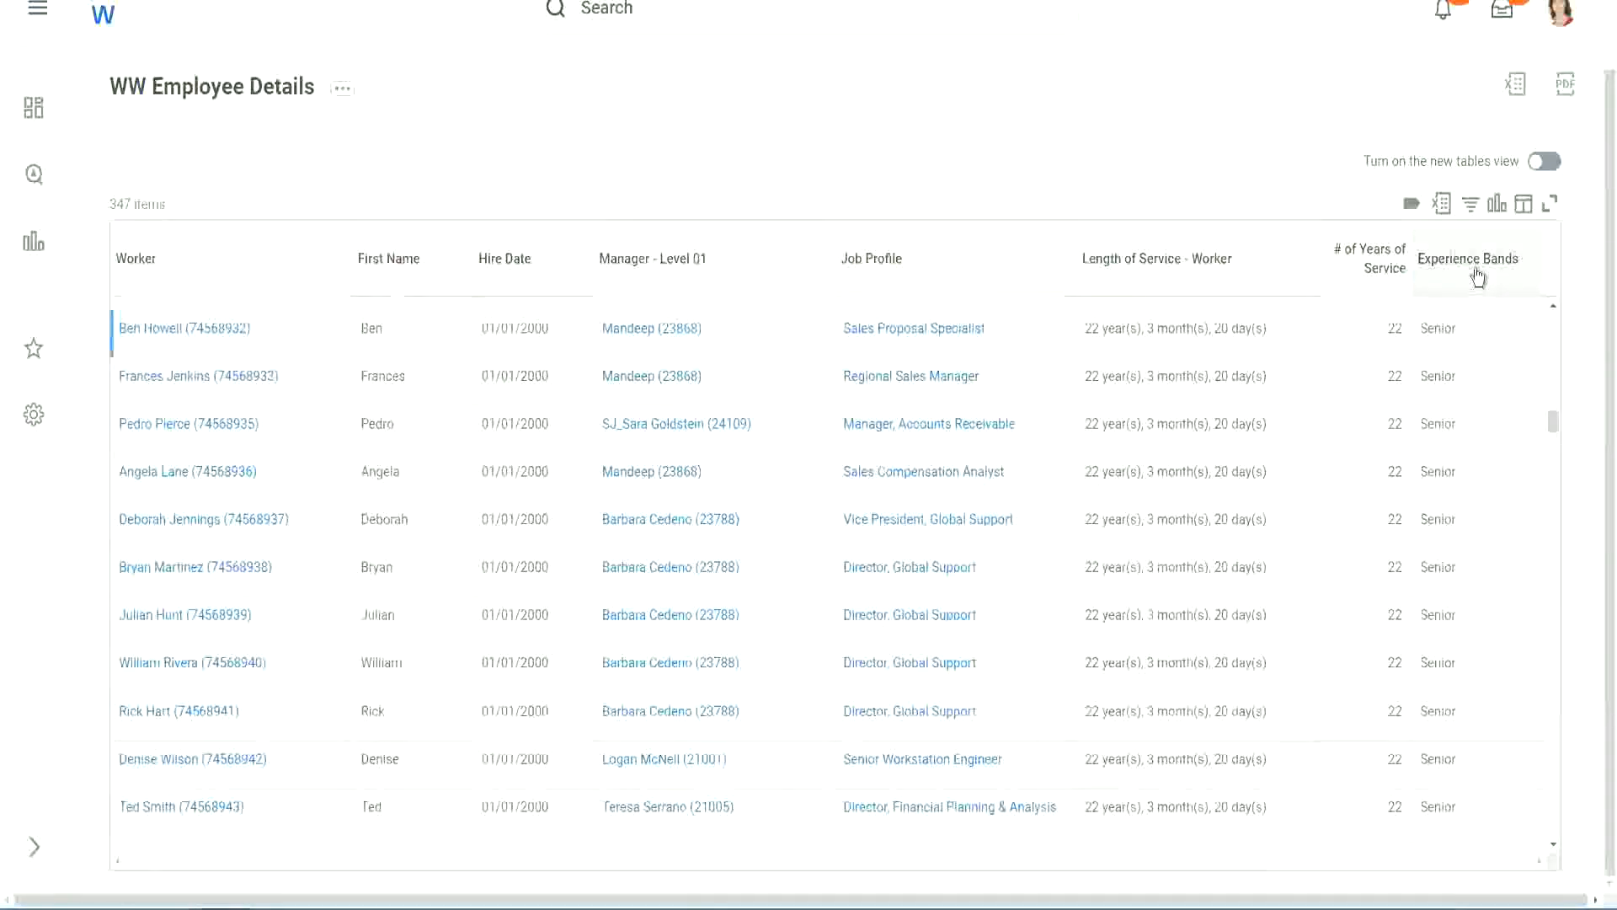
Filter the Experience Bands column to values containing Amateur.
click(1478, 276)
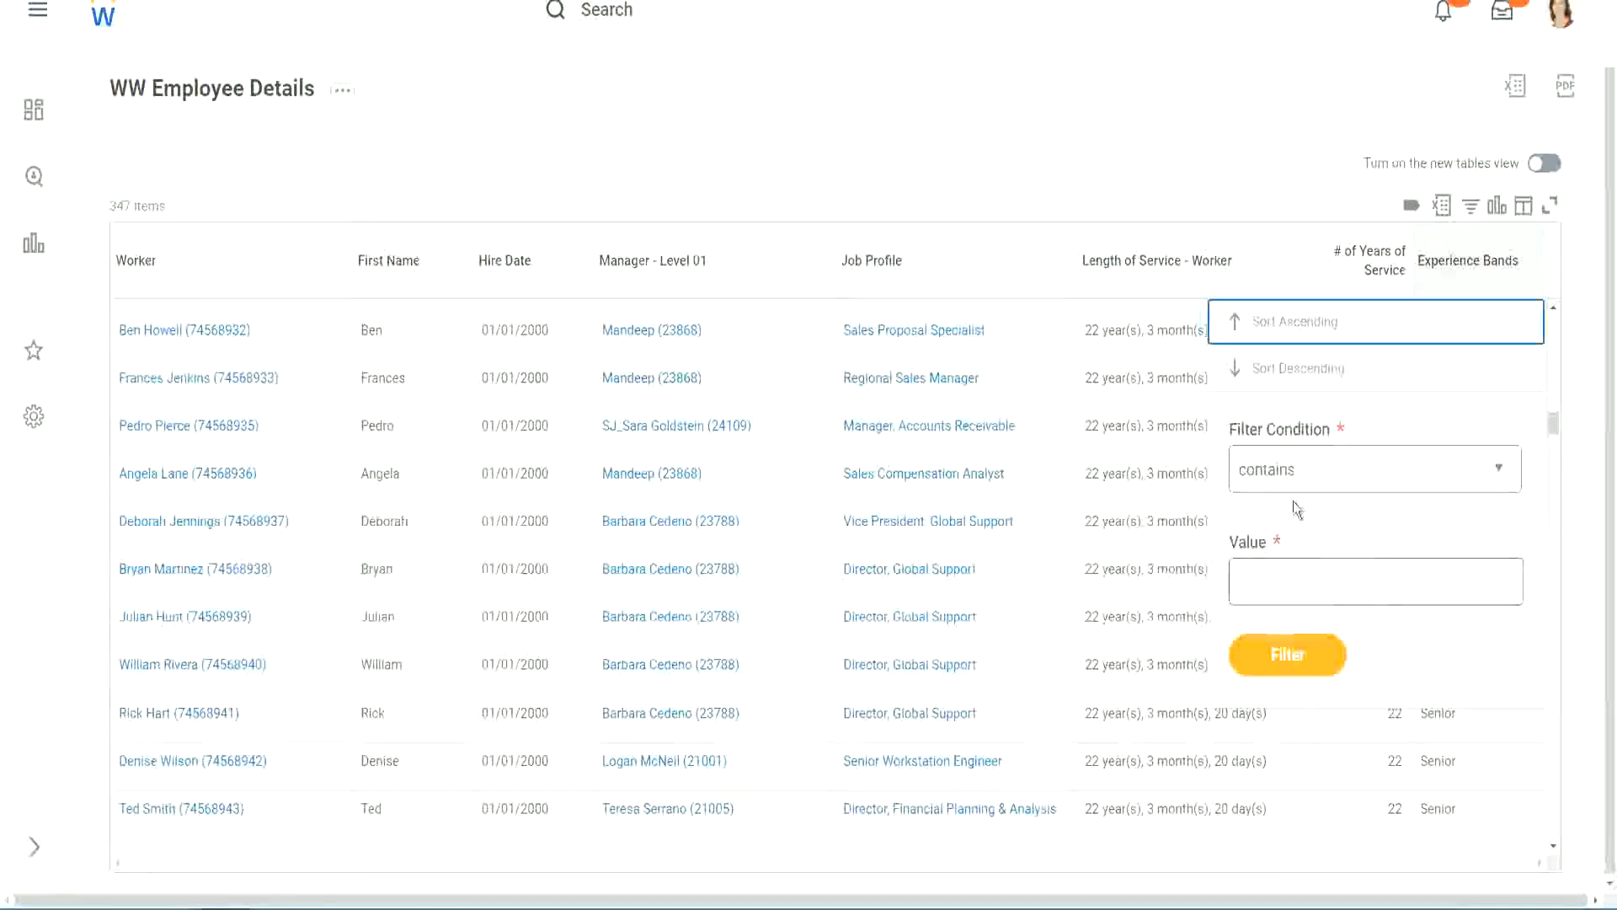
click(1283, 566)
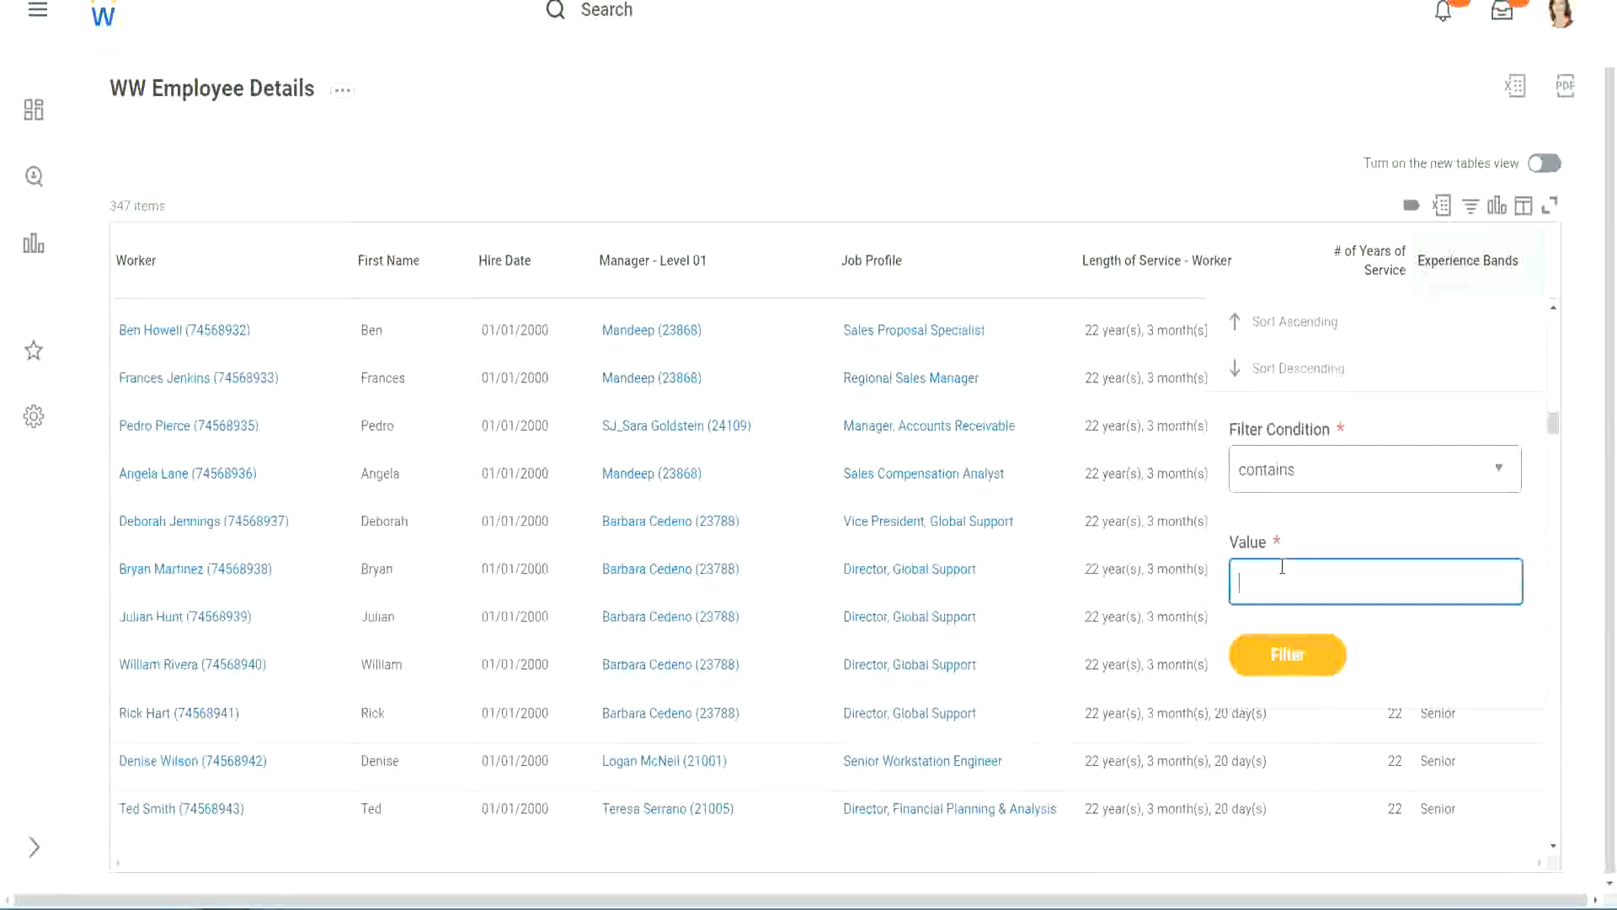
text(Amateur)
click(1273, 661)
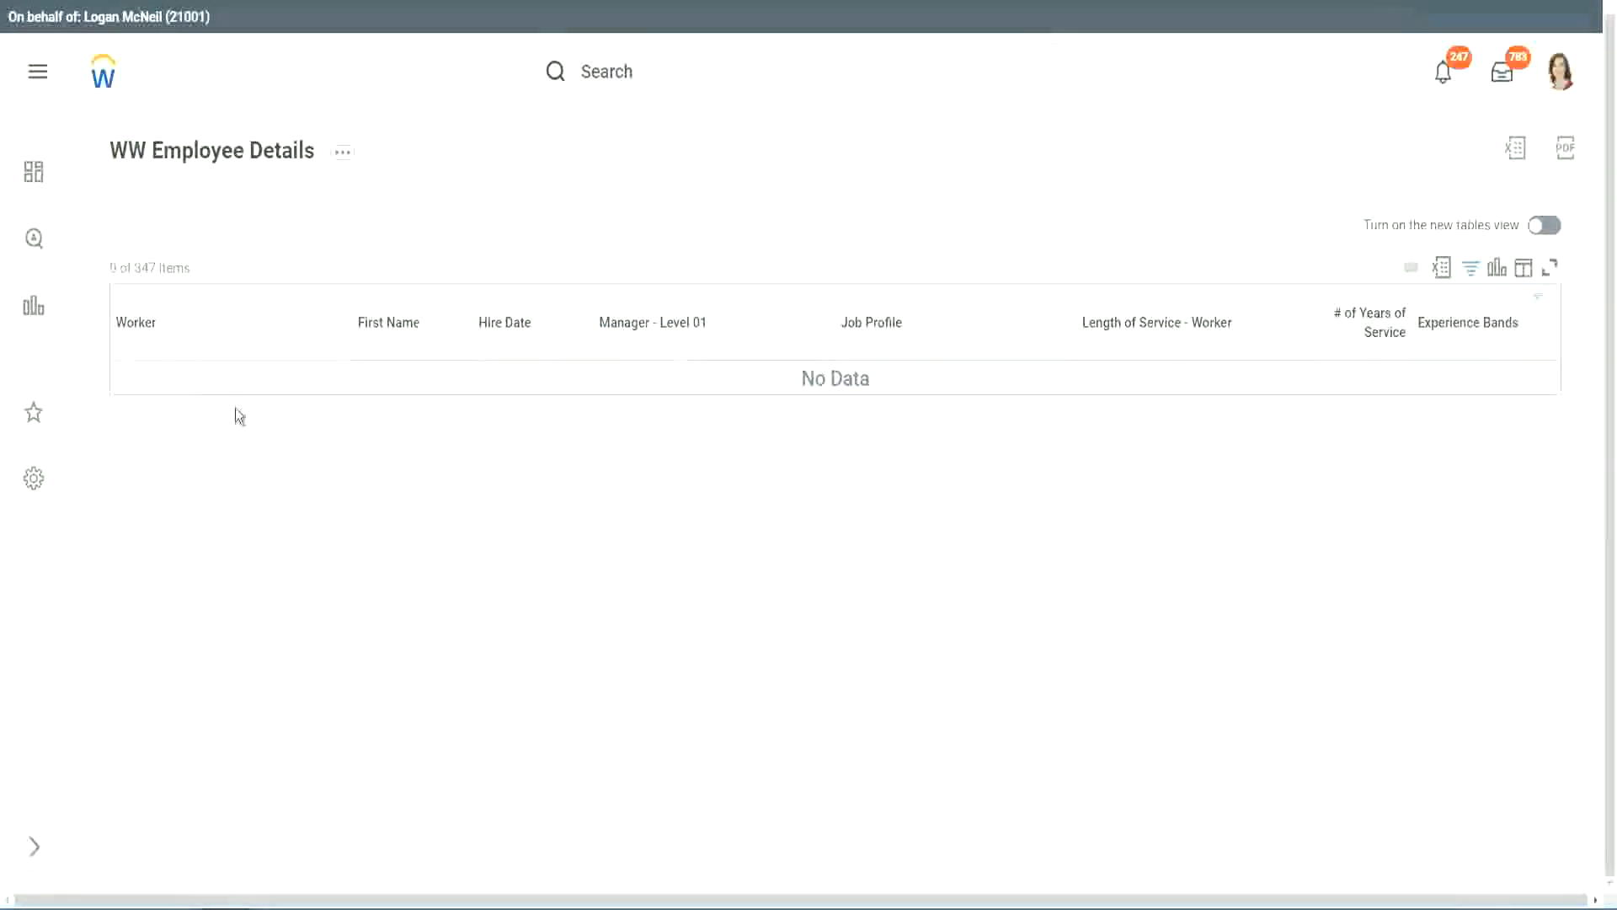
Change the Experience Bands filter value to Legend and apply it.
click(1466, 327)
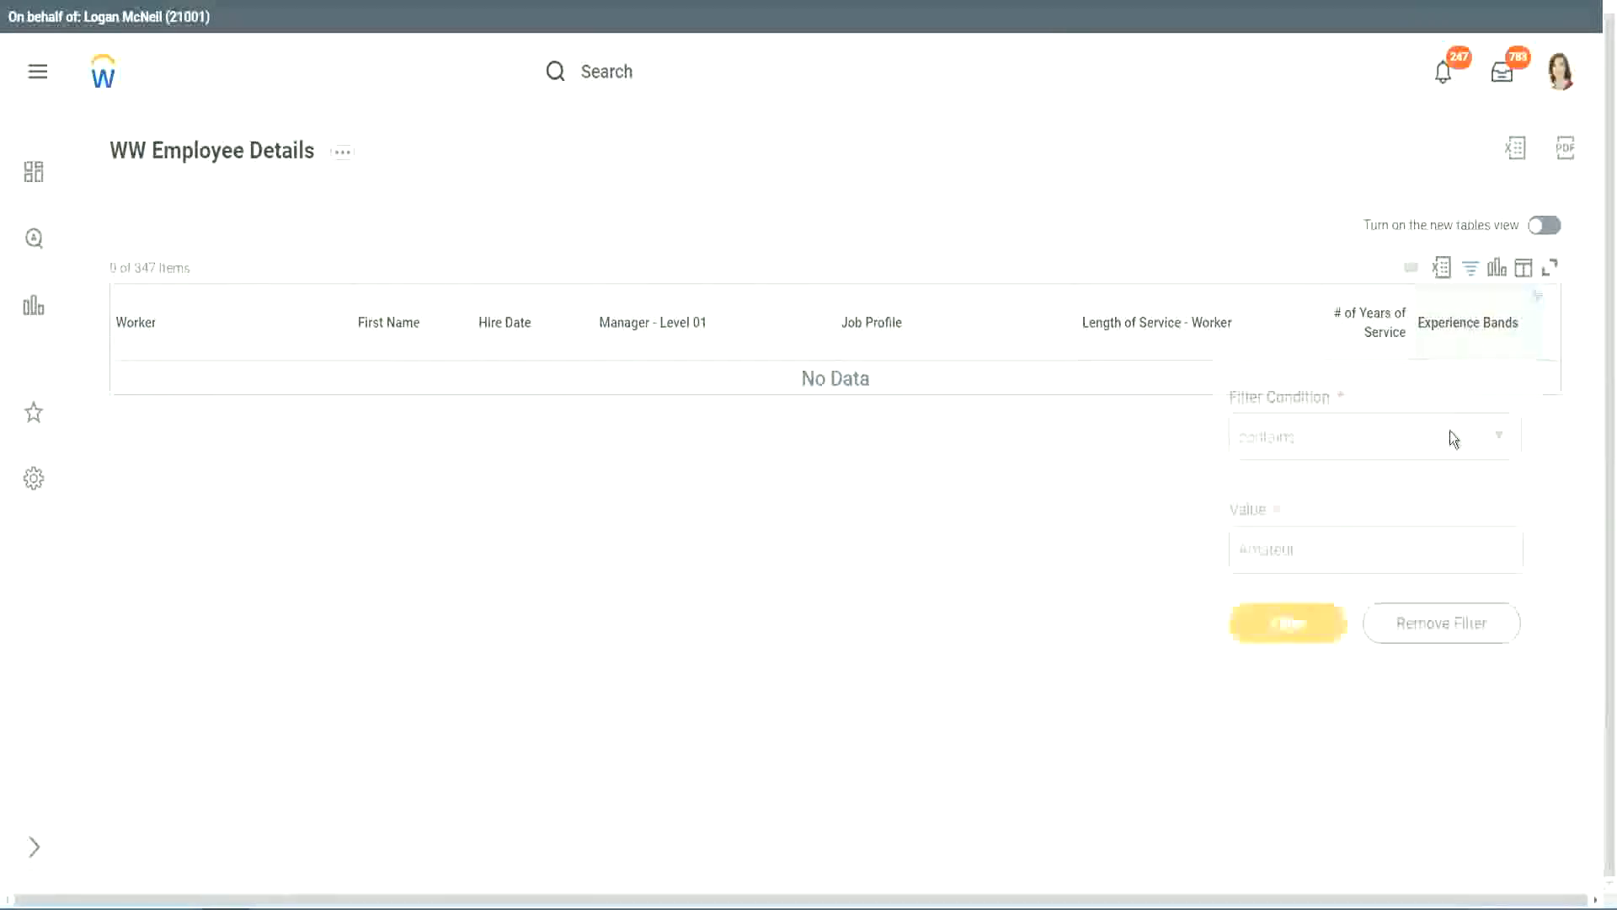
click(1306, 541)
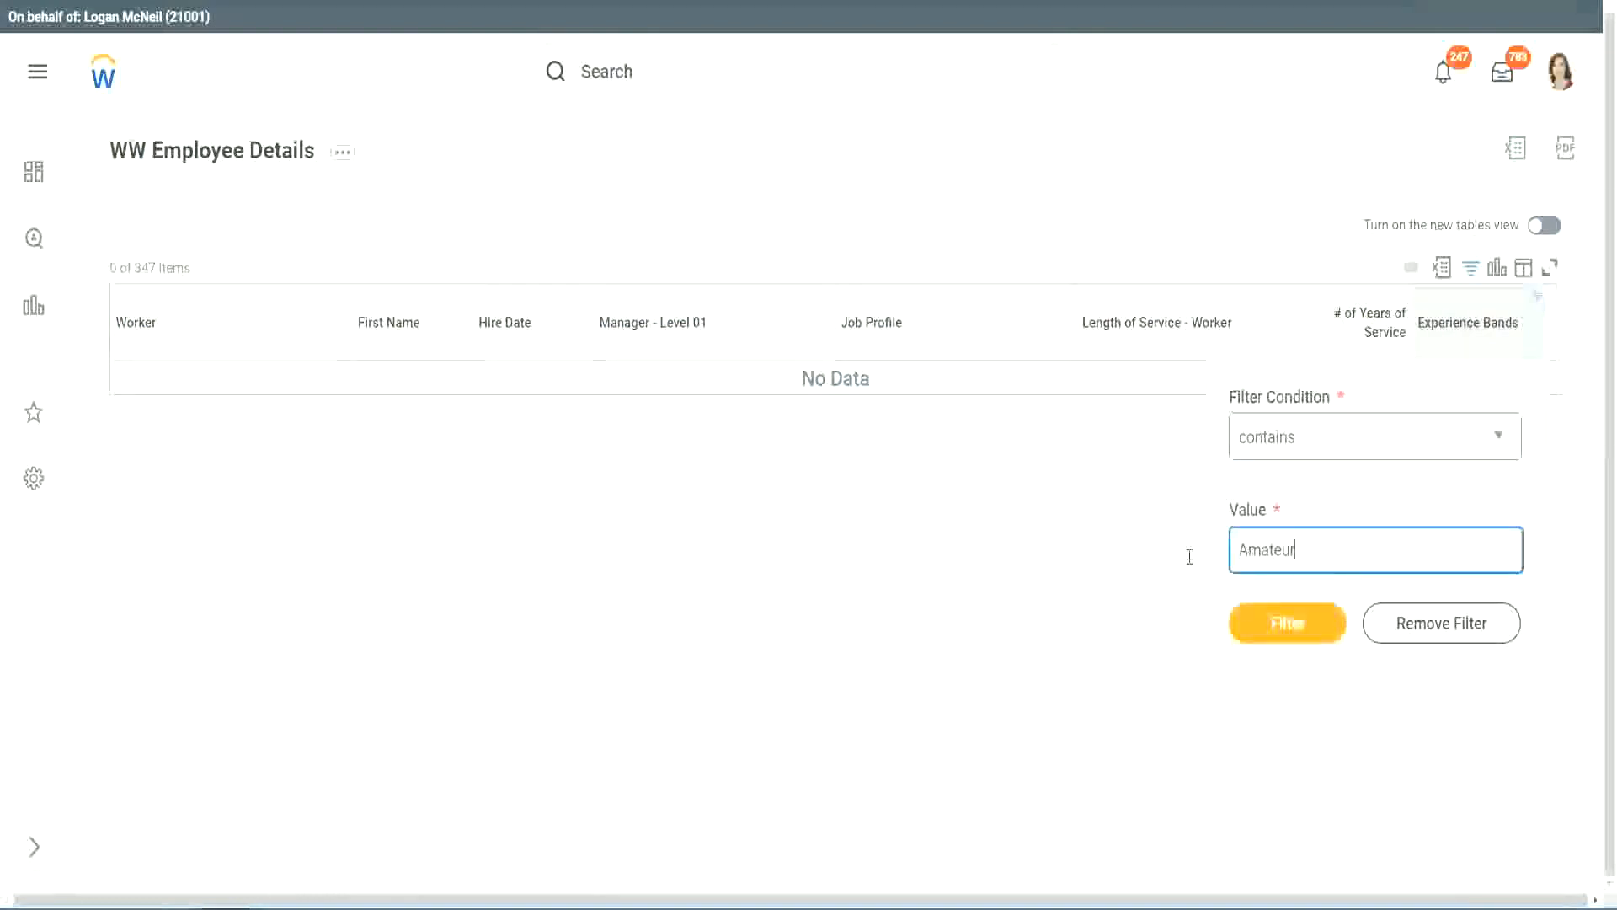
key(ctrl+a)
click(1327, 613)
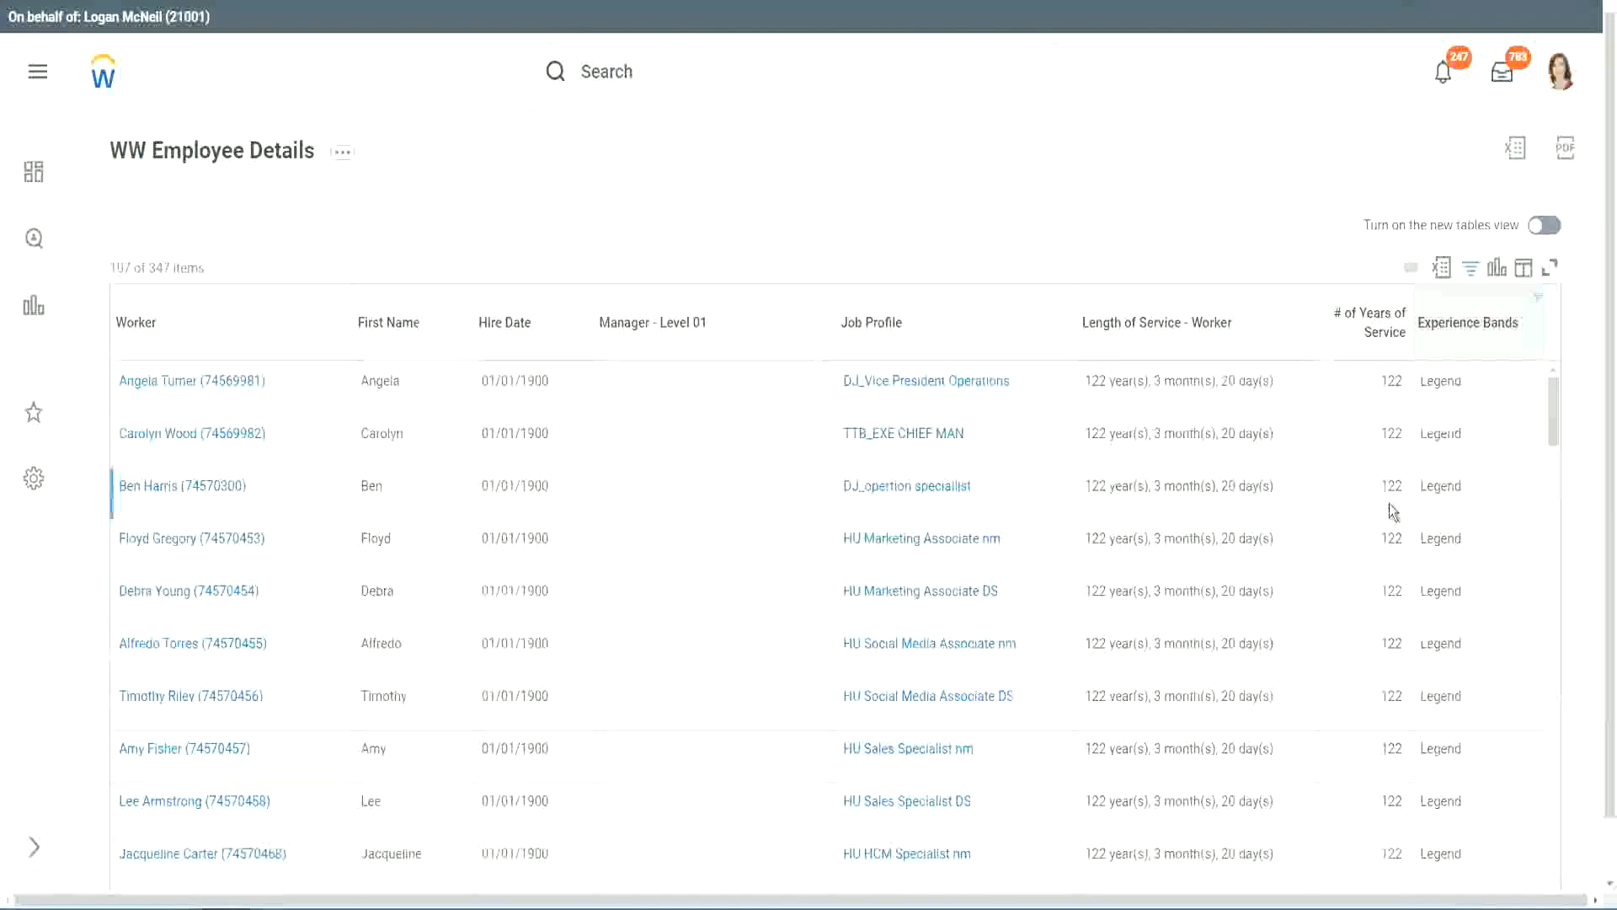
Scroll through the Legend rows checking their years of service, then reopen the Experience Bands column filter.
scroll(1388, 504, down, 15)
scroll(1389, 503, down, 10)
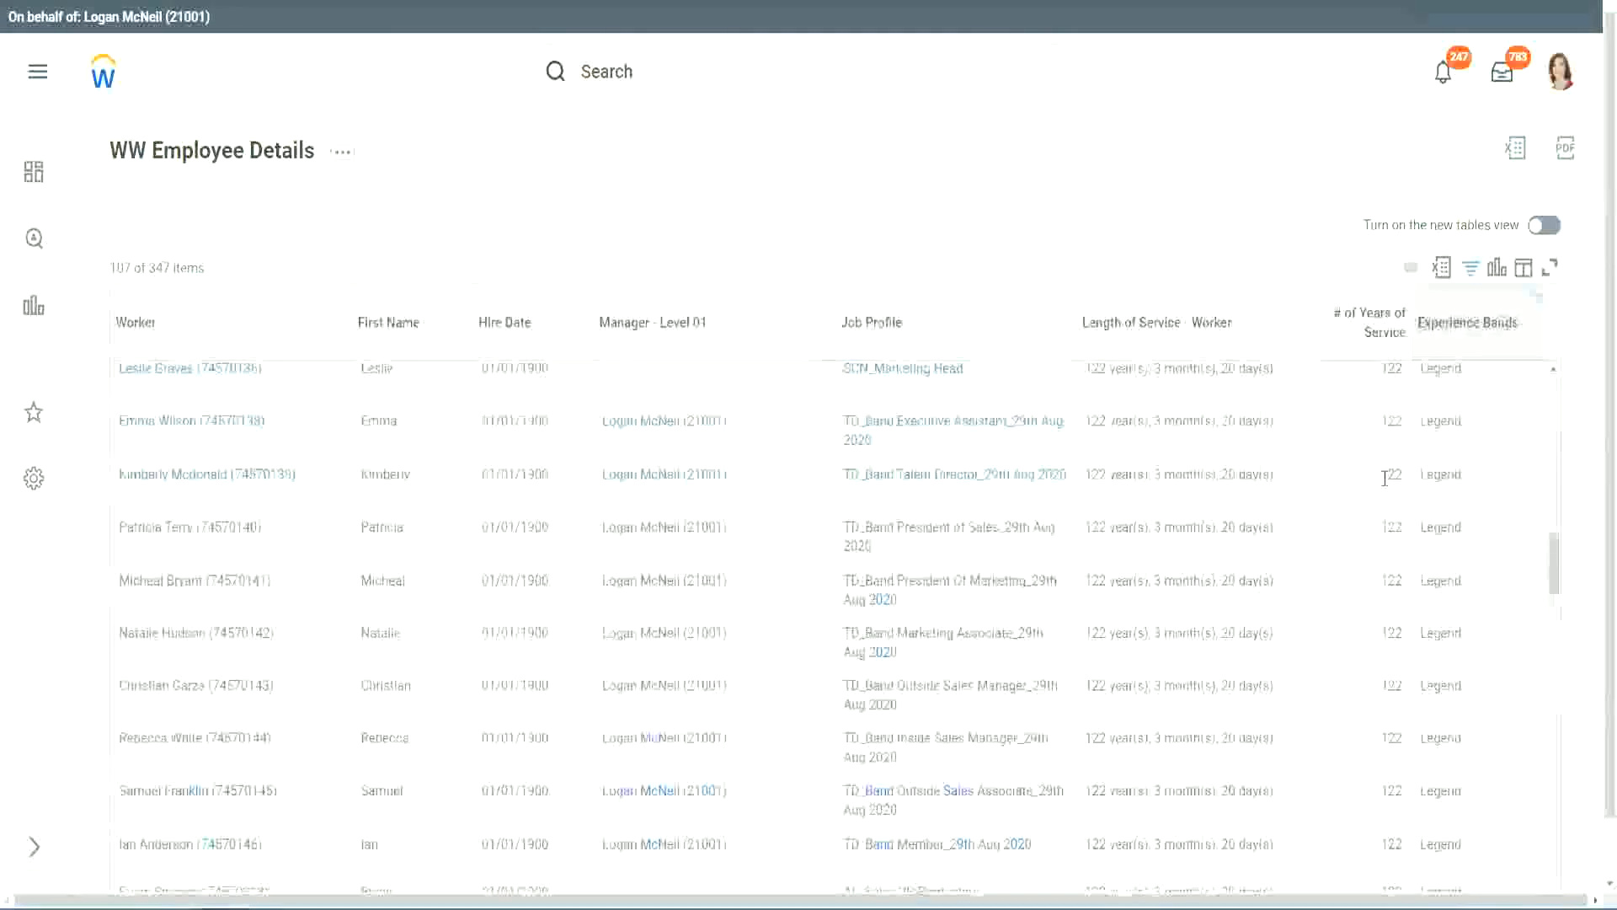
scroll(1385, 478, down, 15)
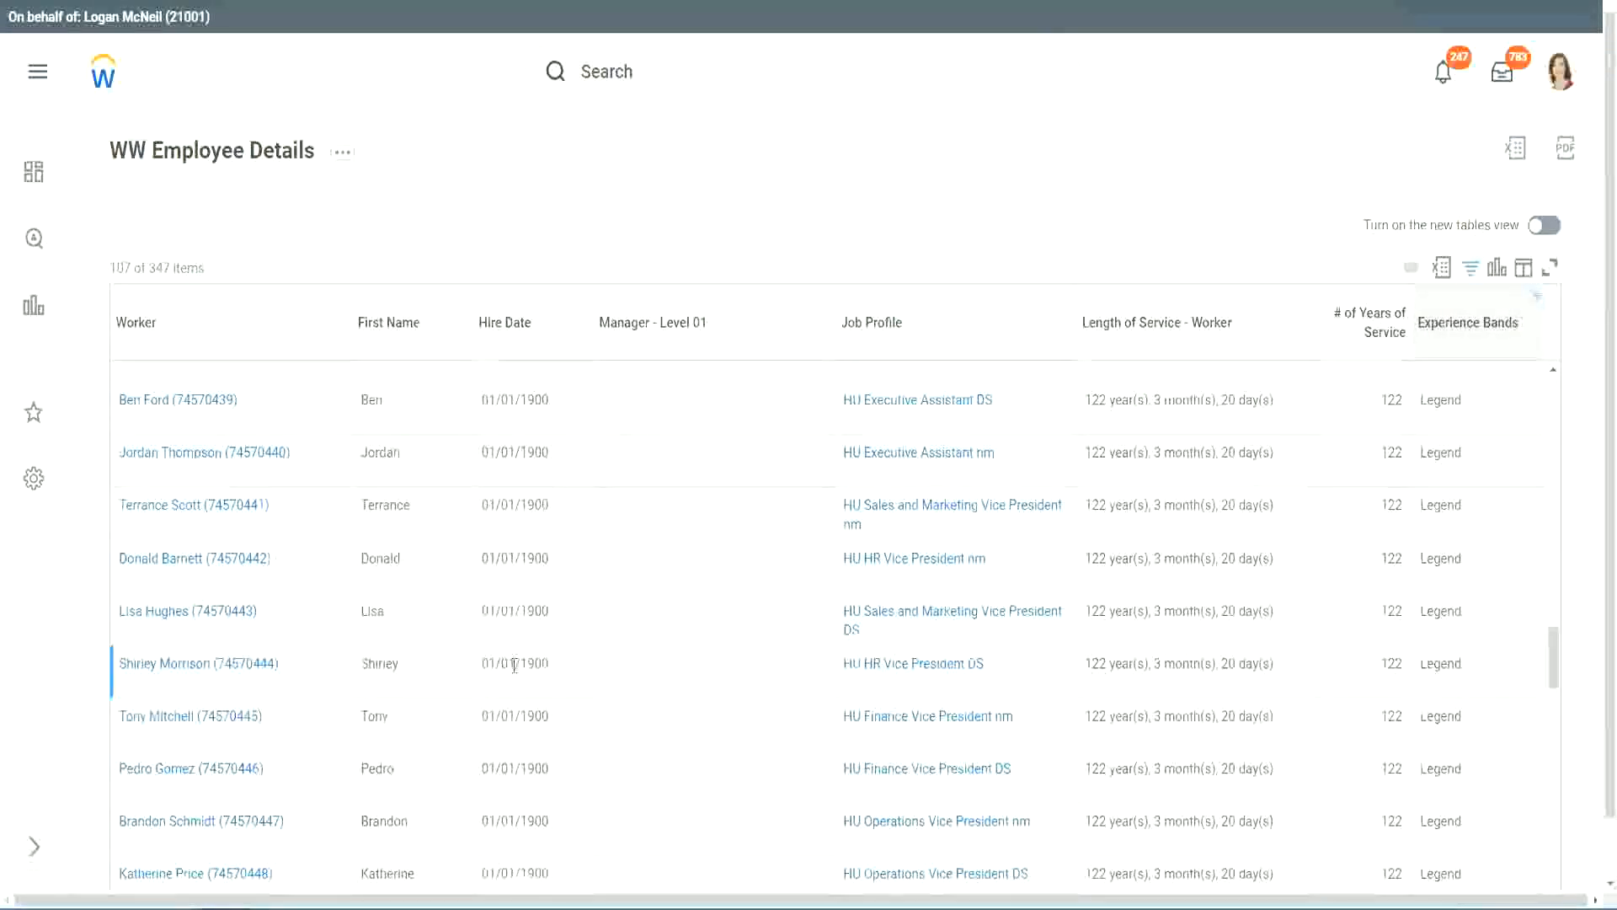
double_click(531, 663)
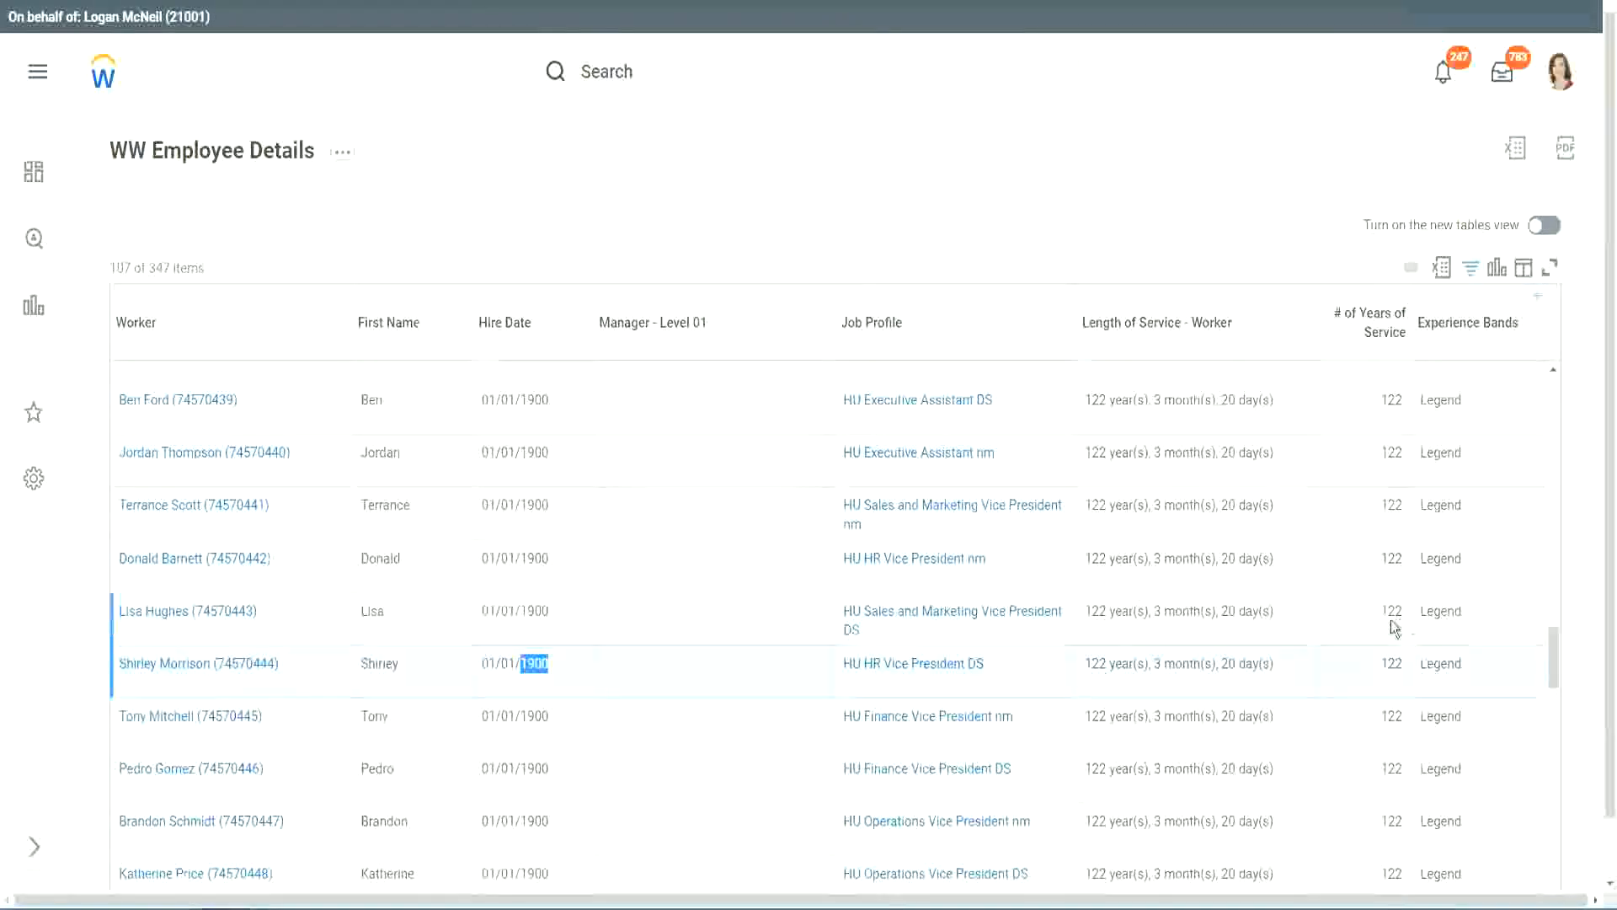
scroll(1394, 628, down, 2)
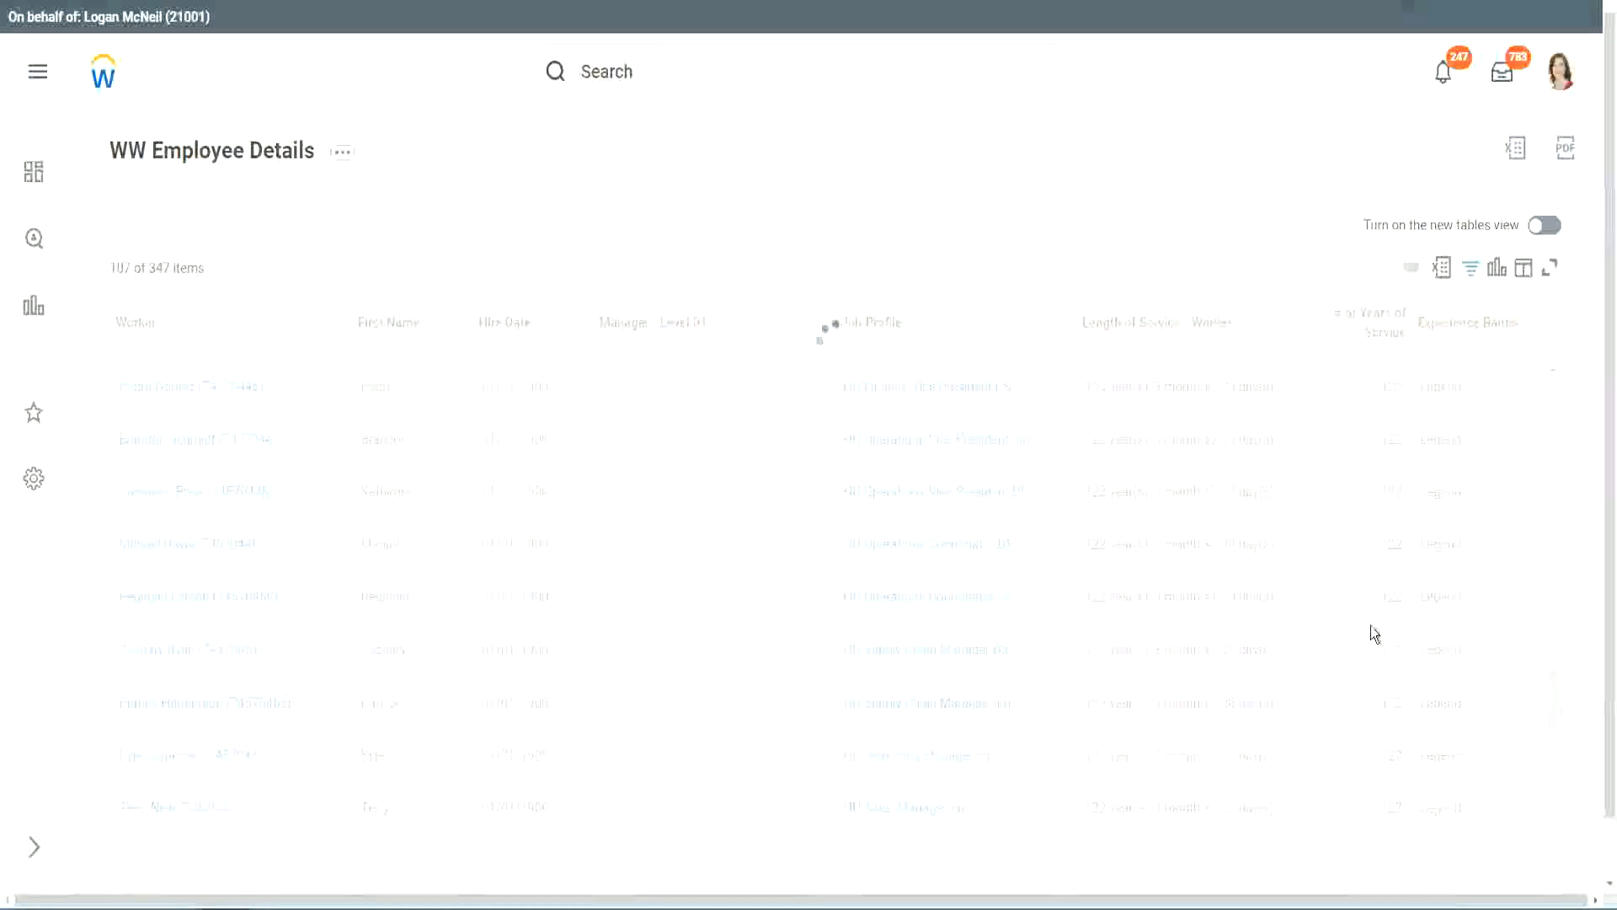
scroll(1371, 625, down, 15)
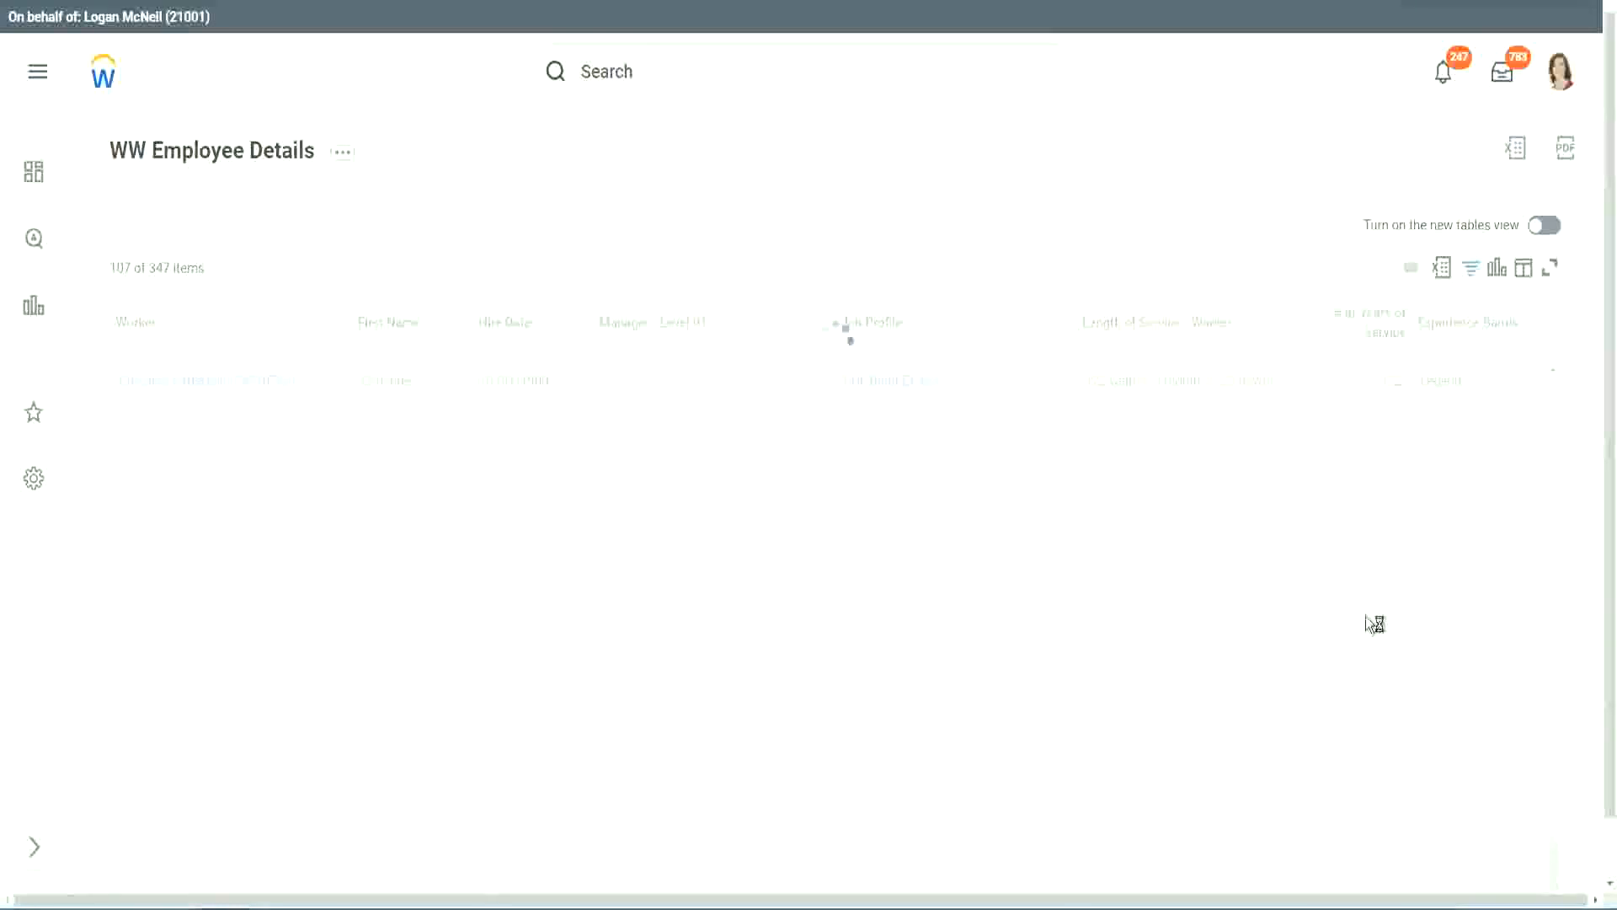
scroll(1348, 554, down, 6)
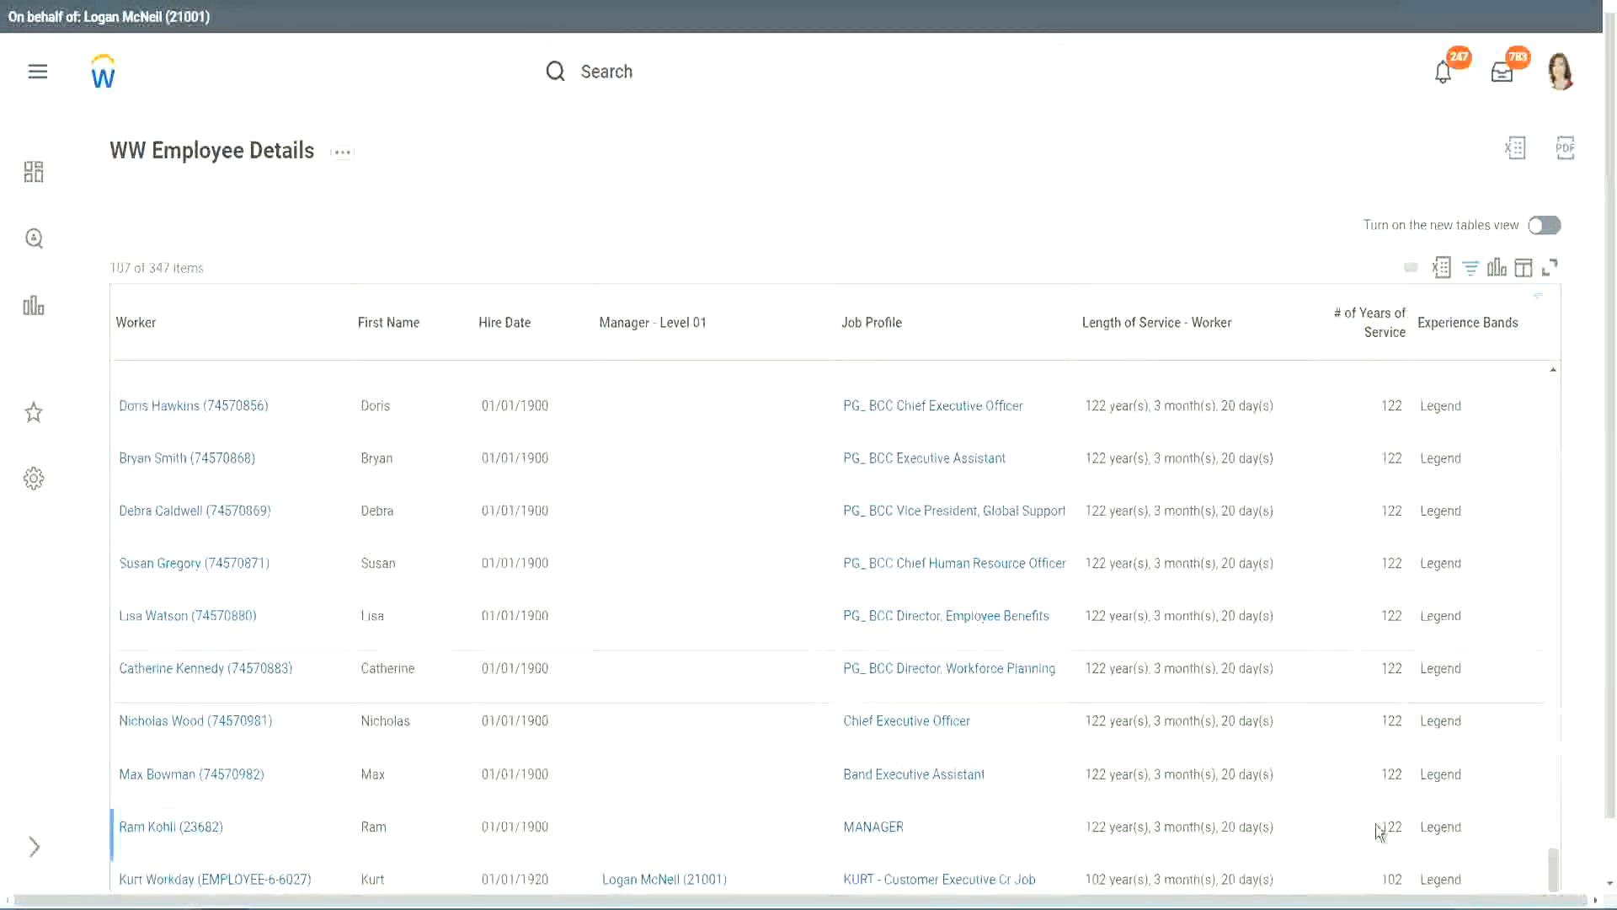
double_click(1389, 876)
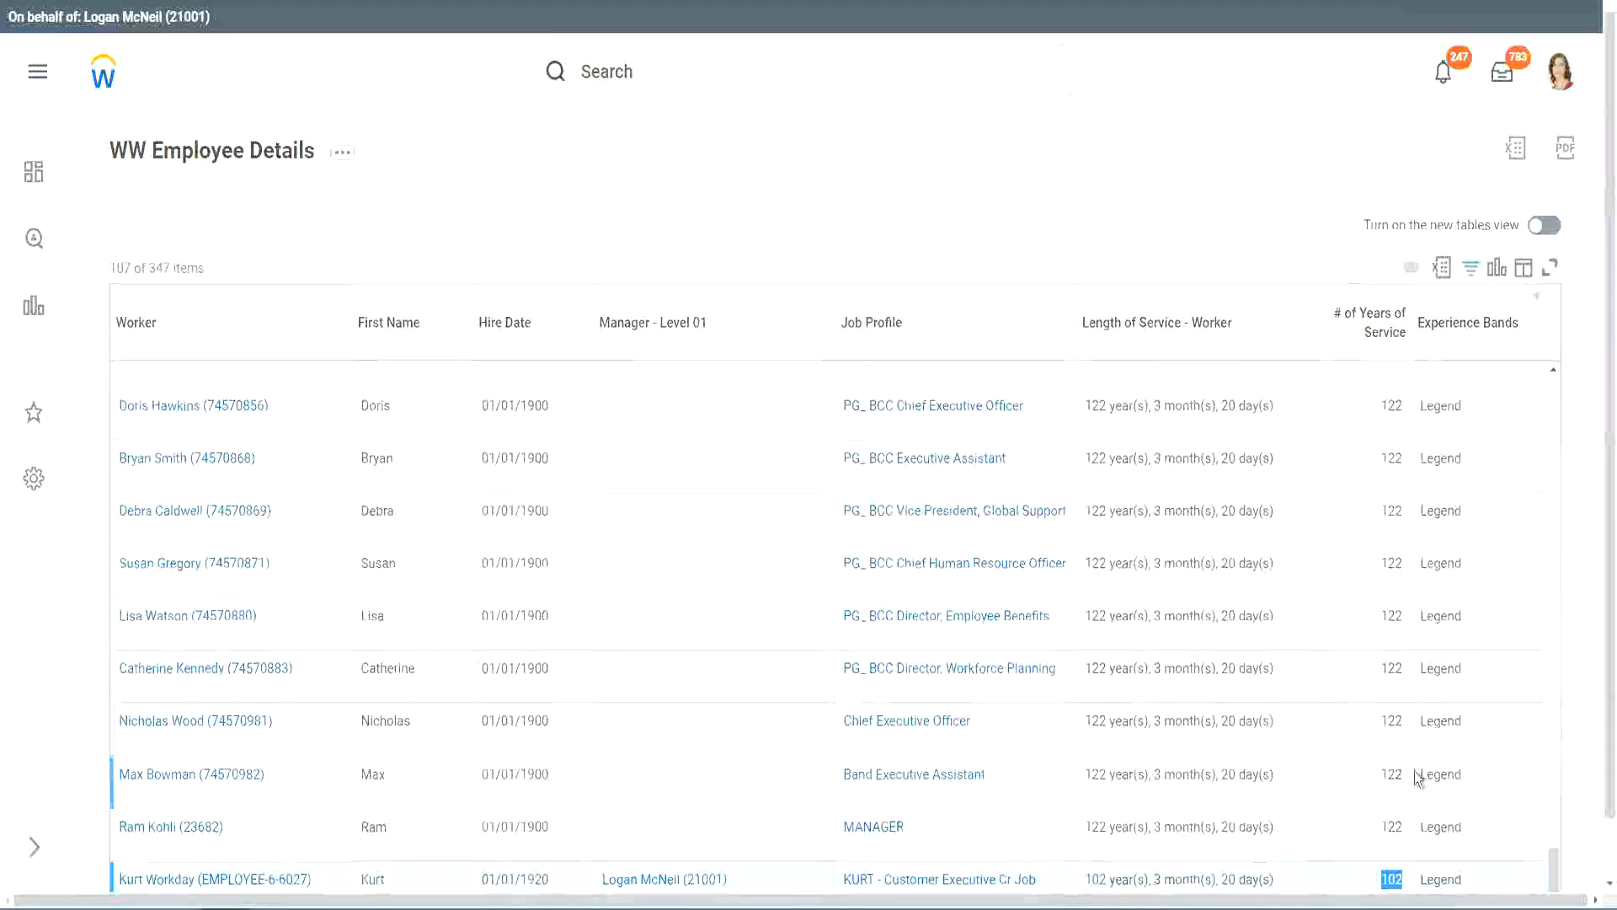
drag(1392, 721, 1404, 723)
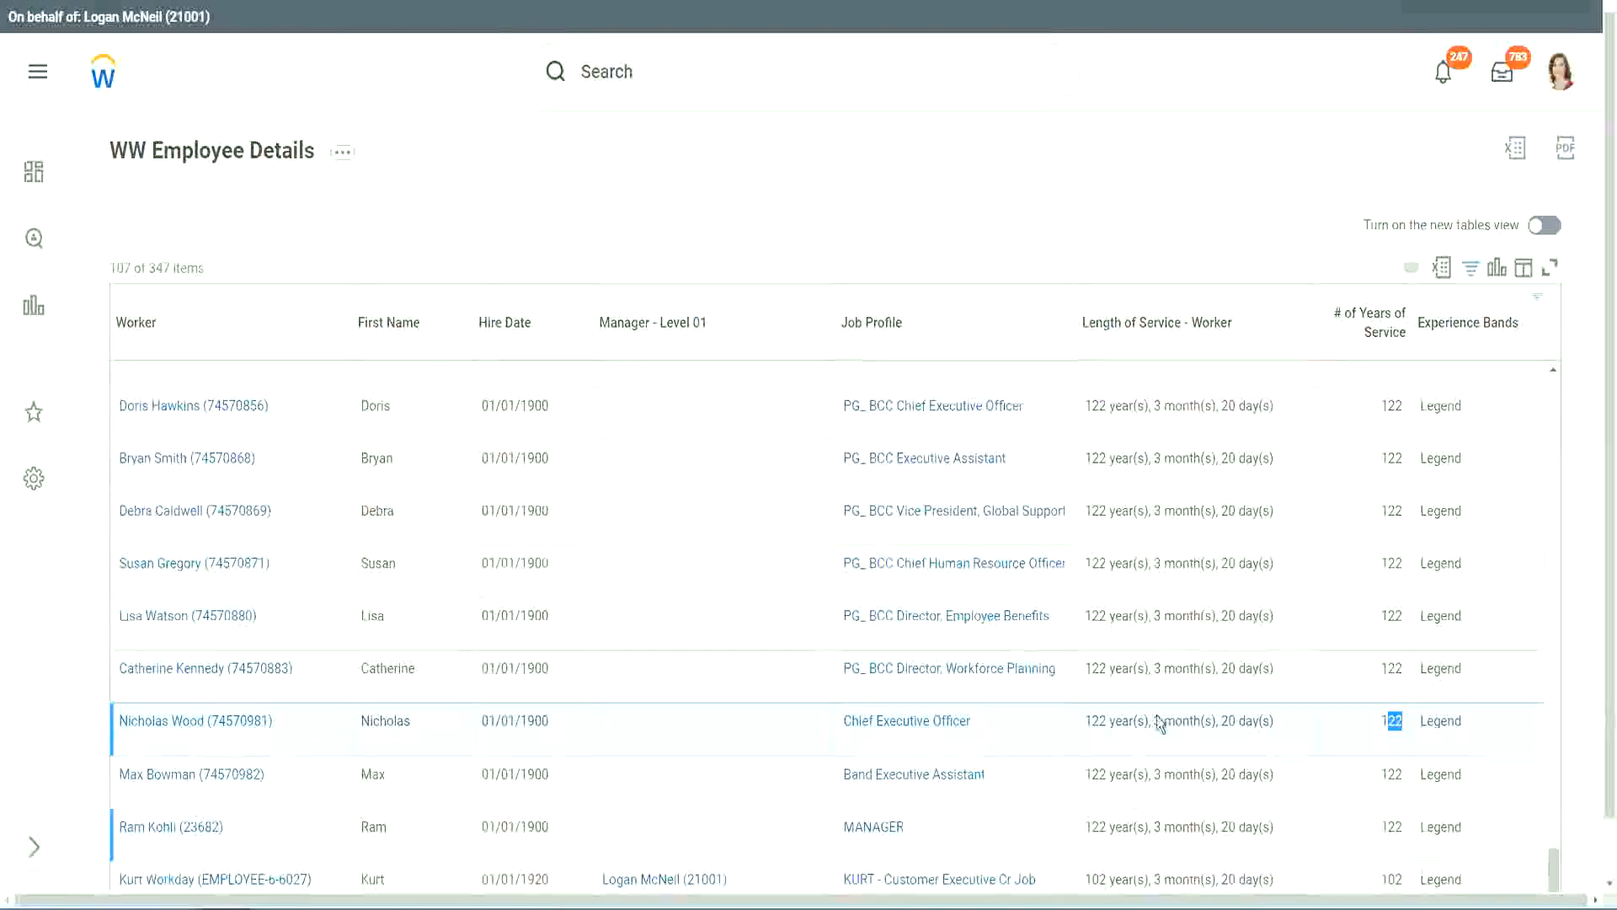
click(1358, 670)
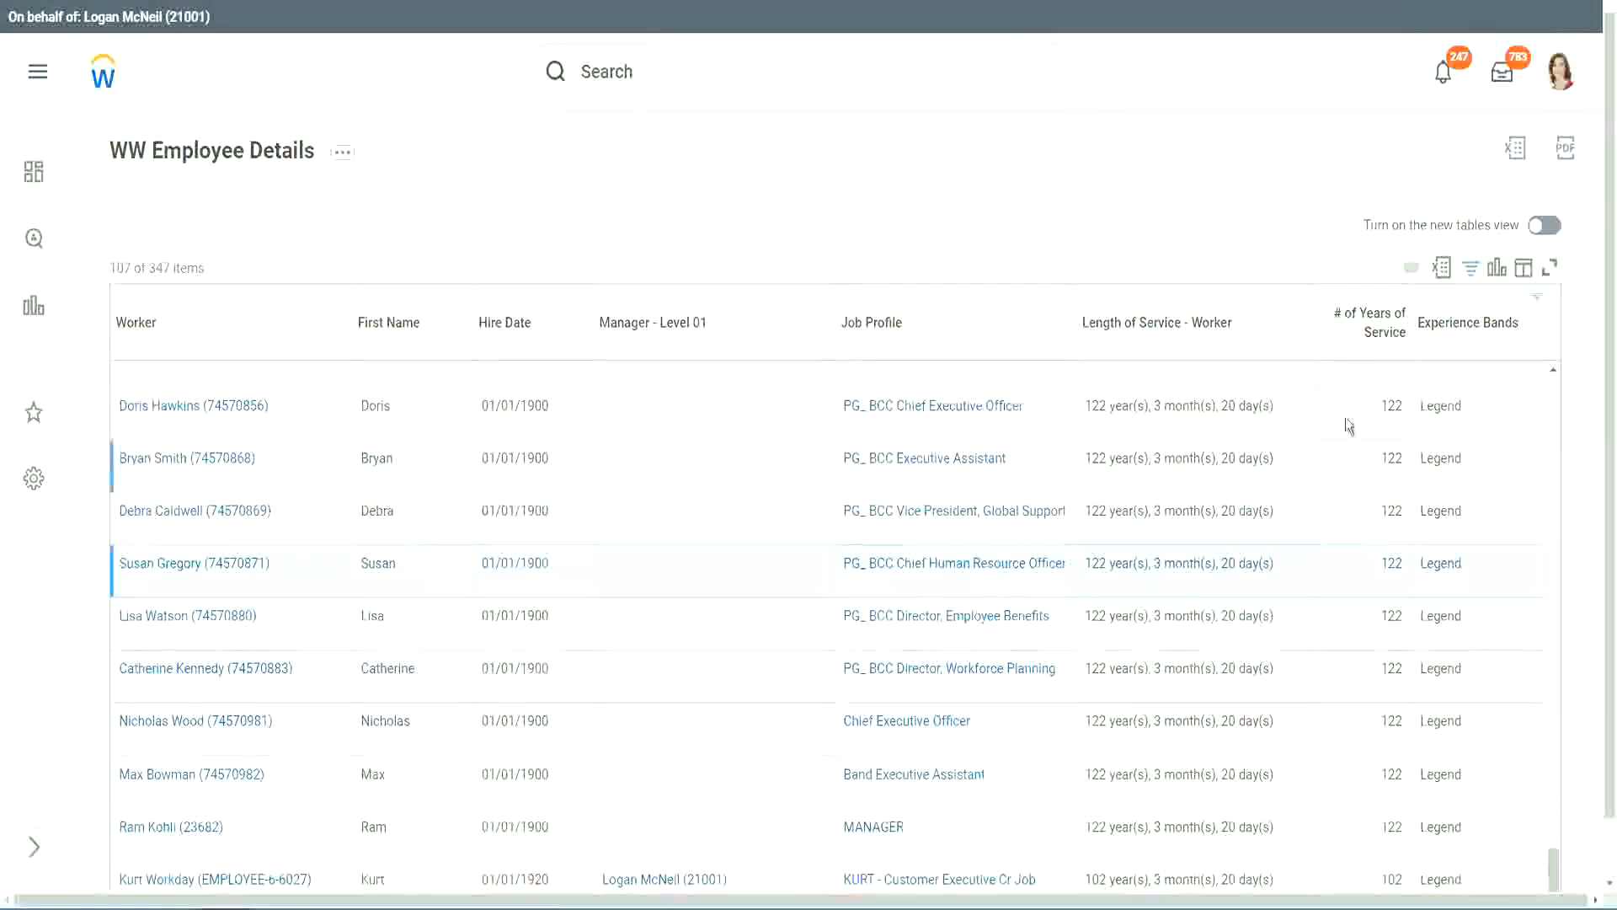
click(1478, 331)
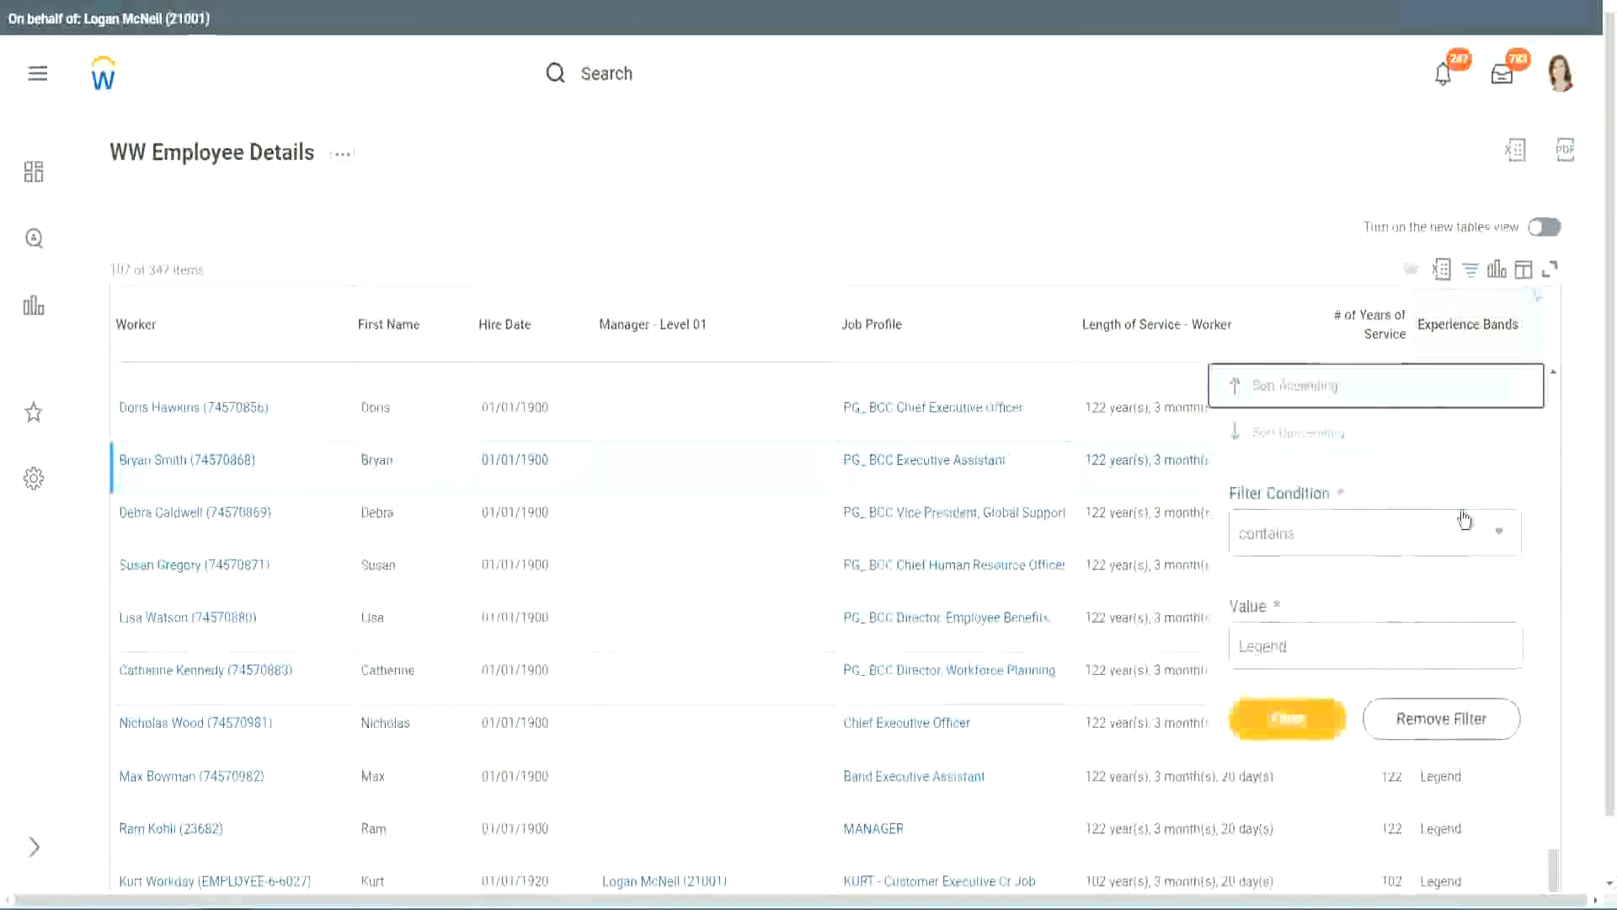
Change the Experience Bands filter value to Experienced and apply it.
click(1324, 644)
double_click(1277, 625)
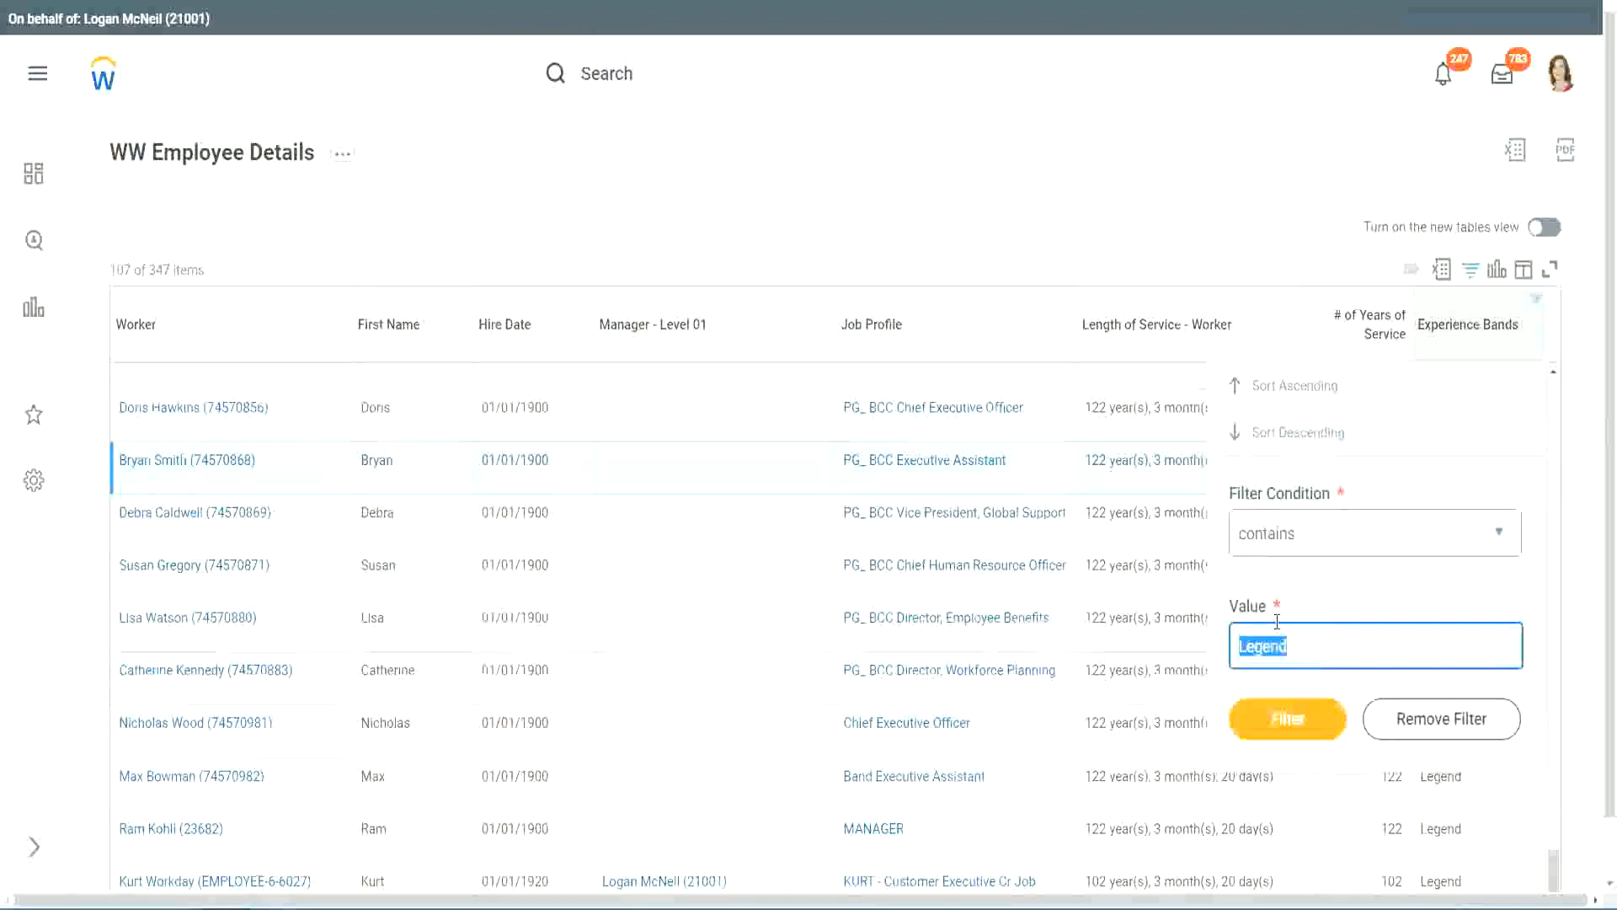
text(Ex)
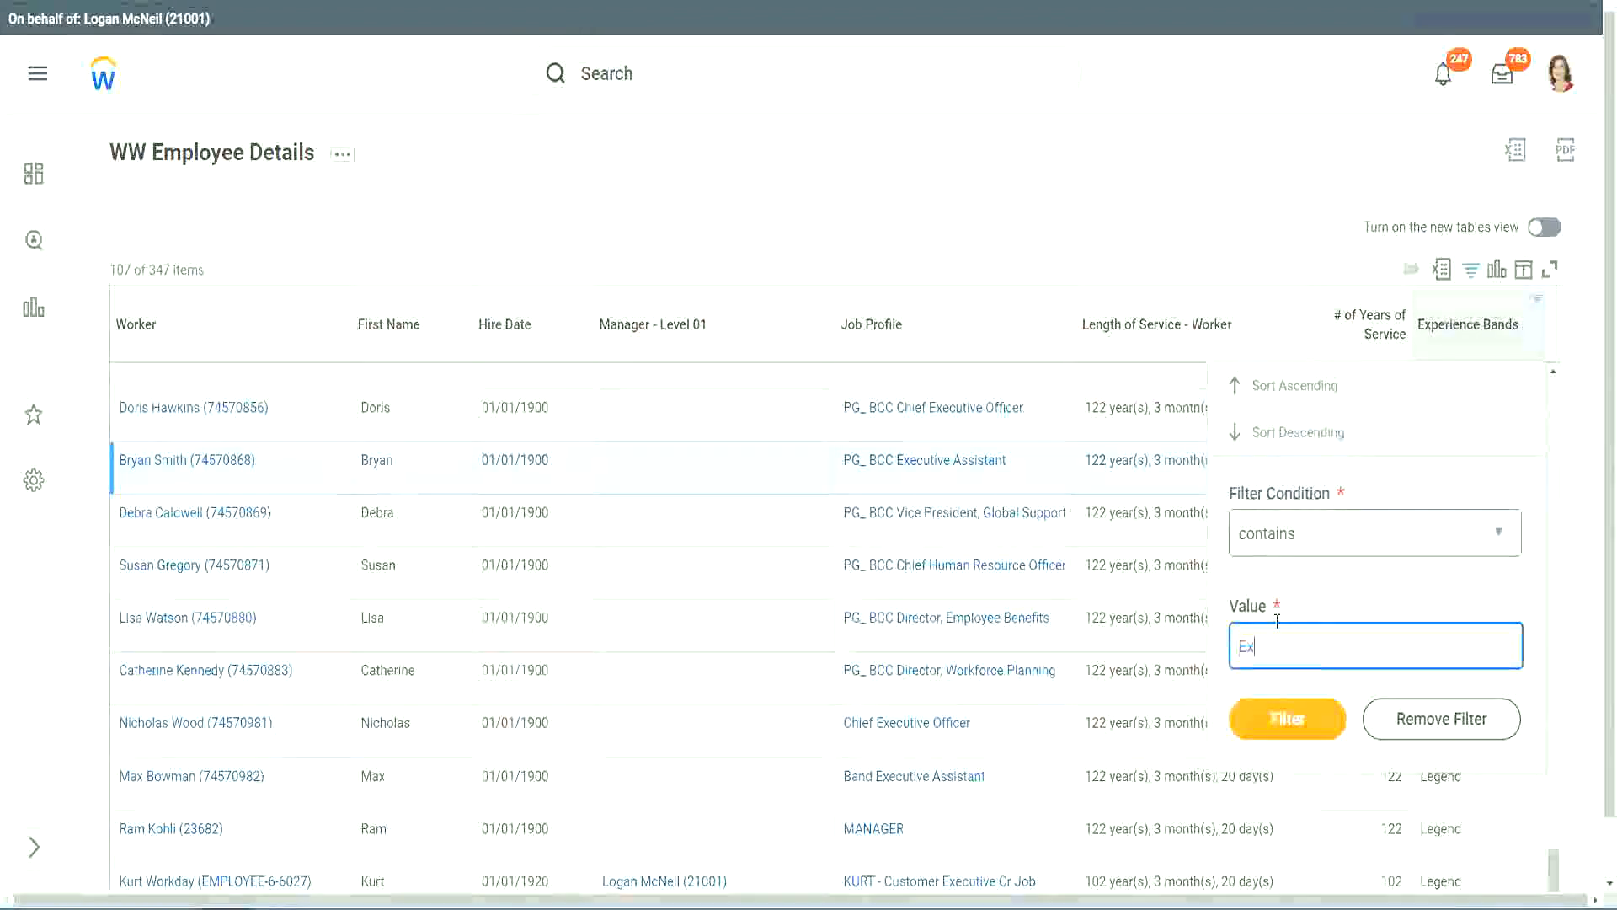
text(pe)
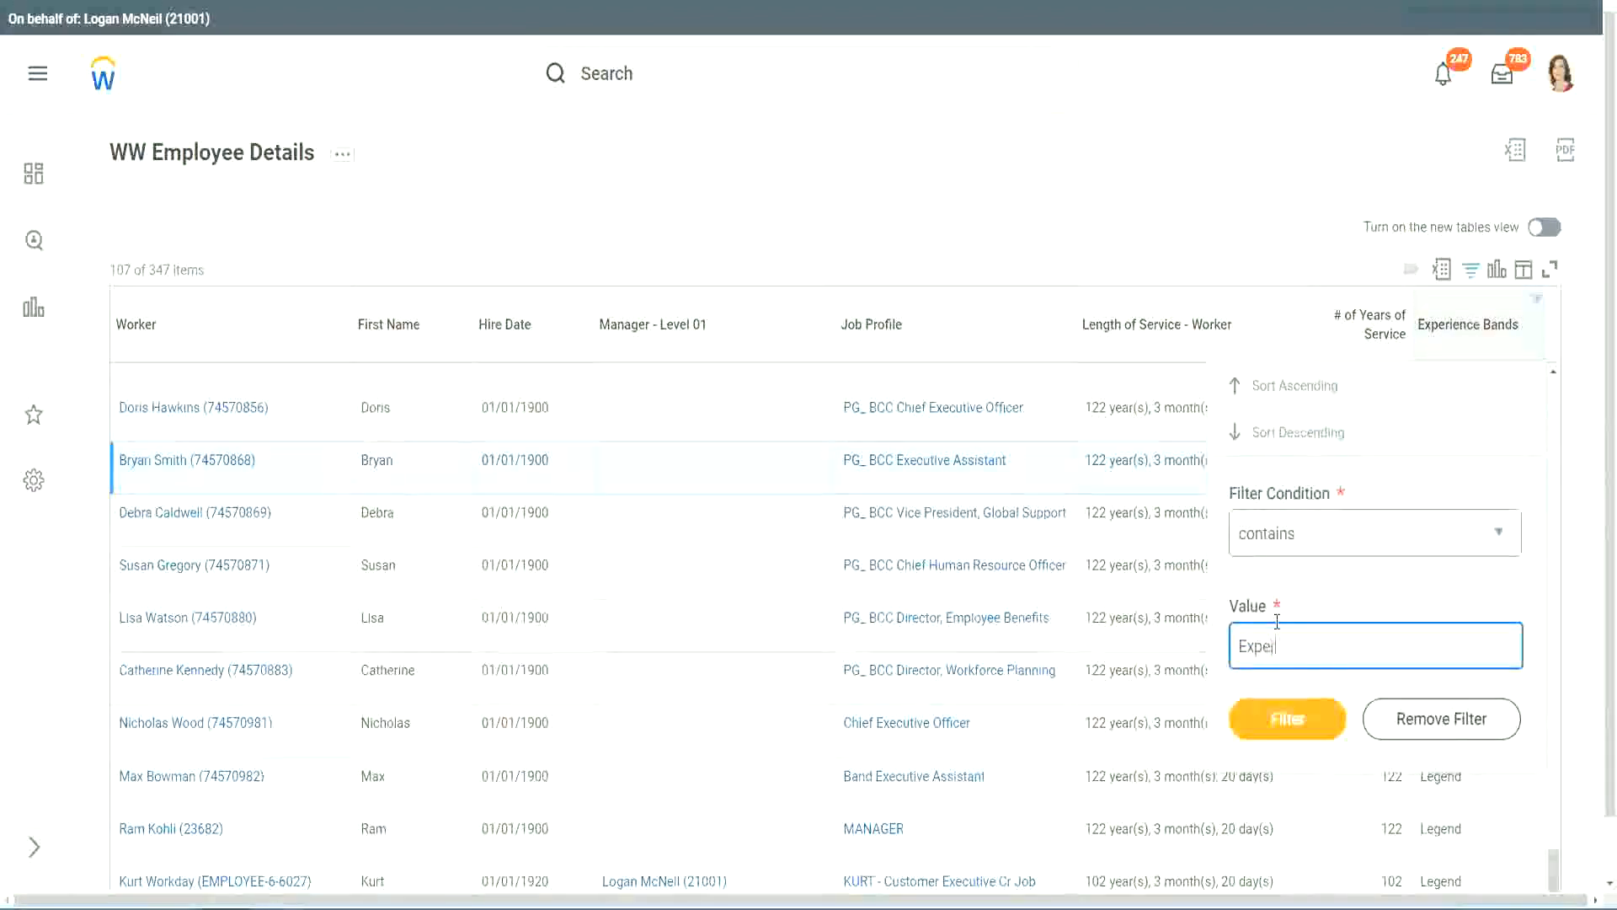
text(rienced)
click(1298, 717)
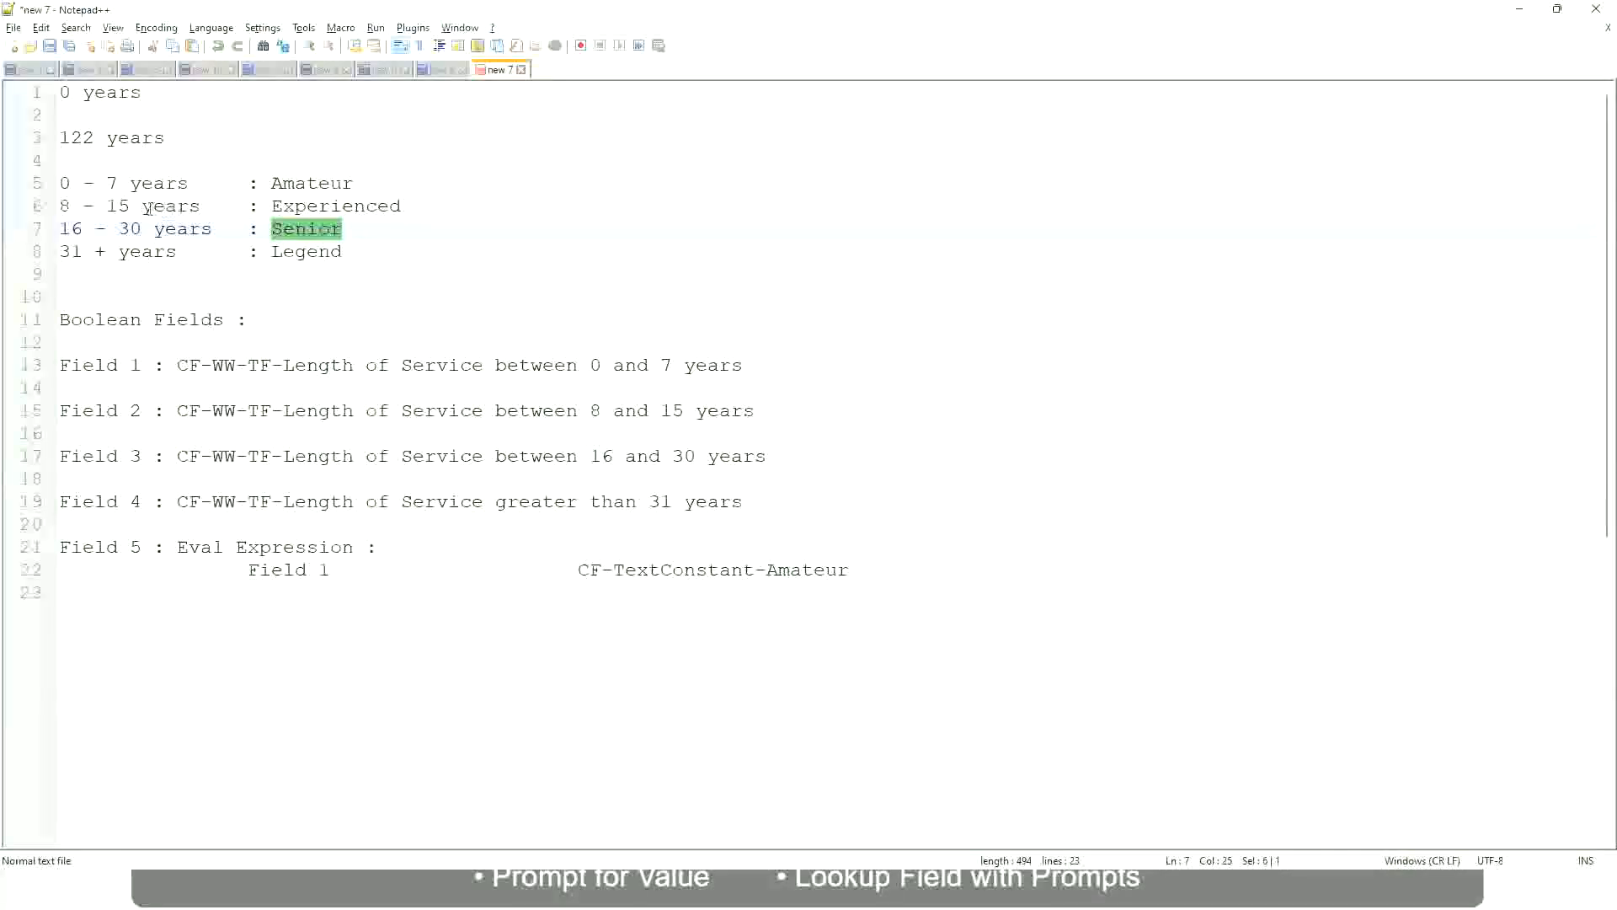
Compare the 8 - 15 years Experienced range in the Notepad notes with the Experienced rows' years of service.
click(147, 209)
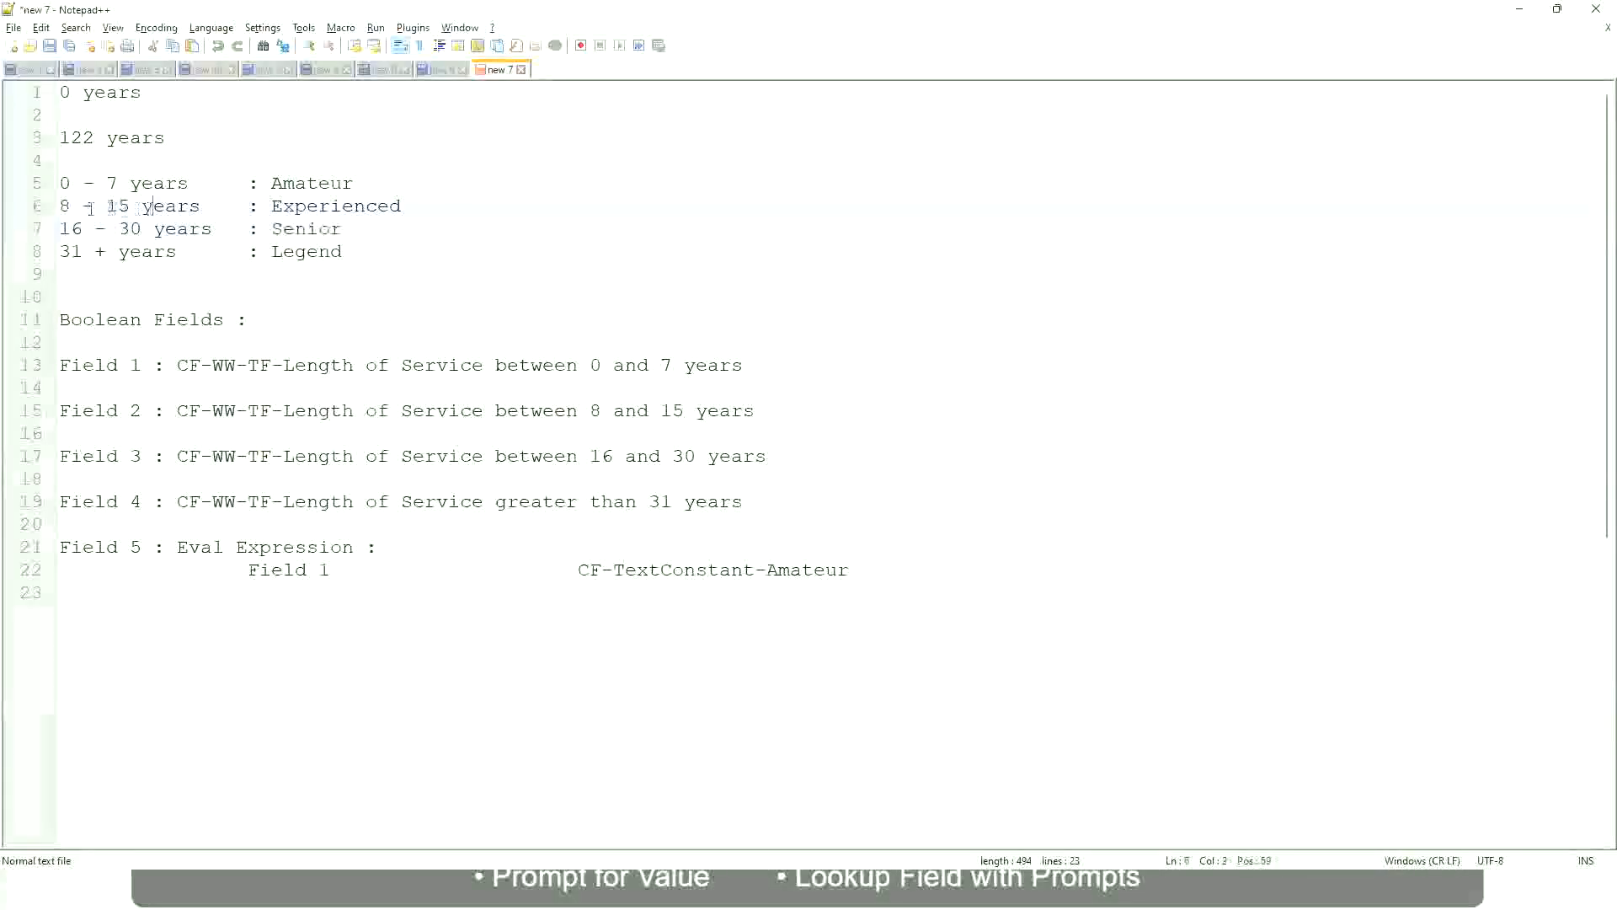
click(187, 207)
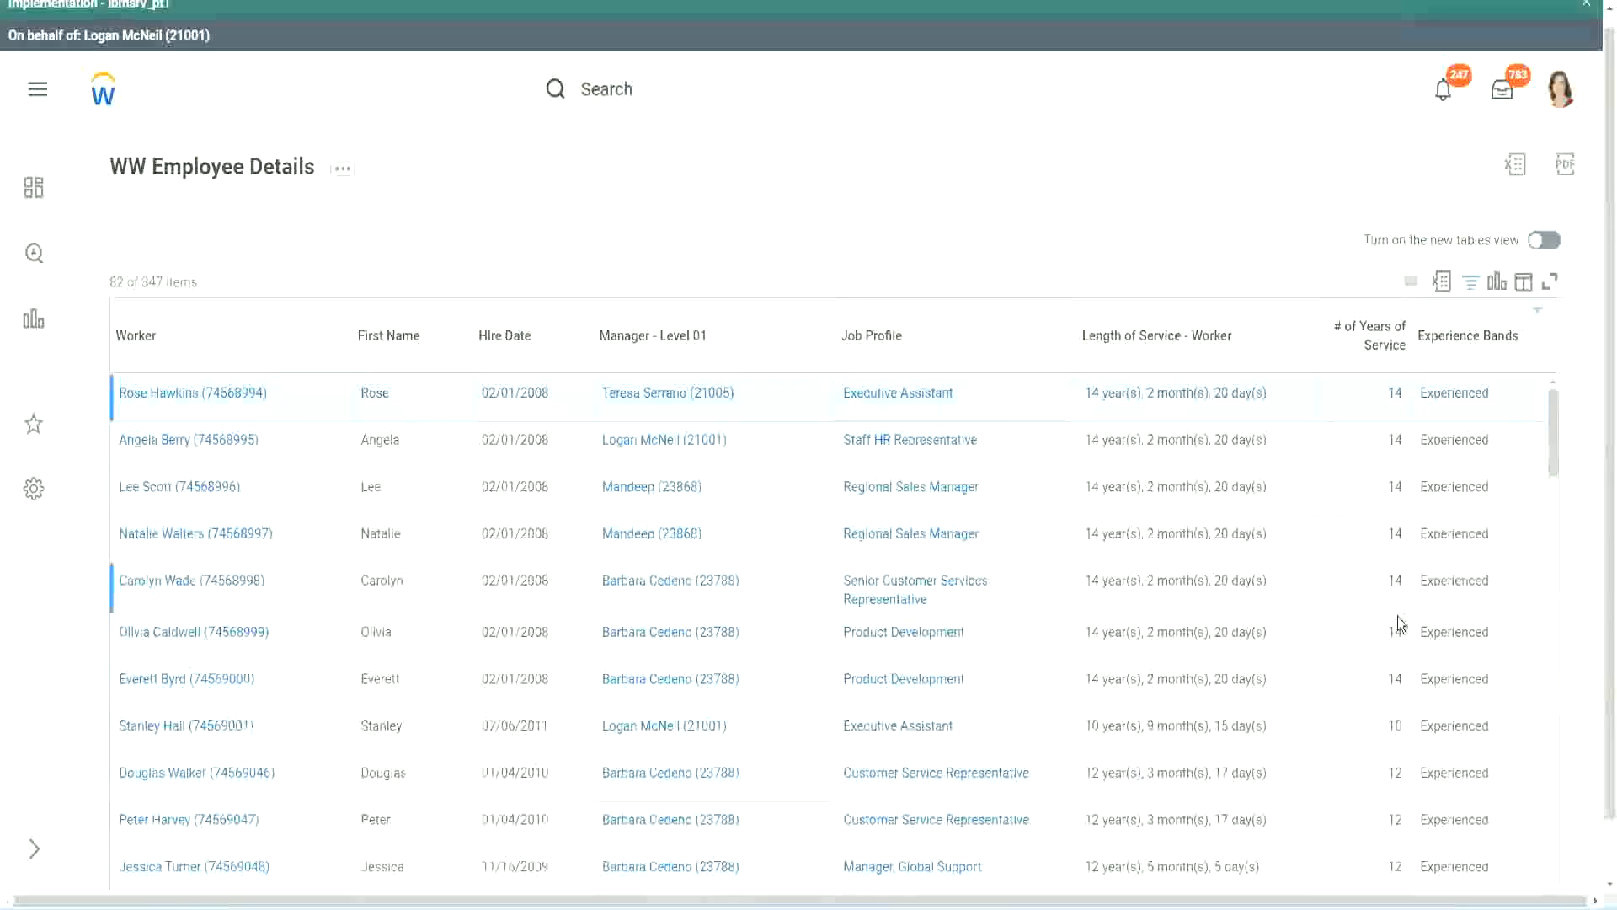
scroll(1398, 614, down, 2)
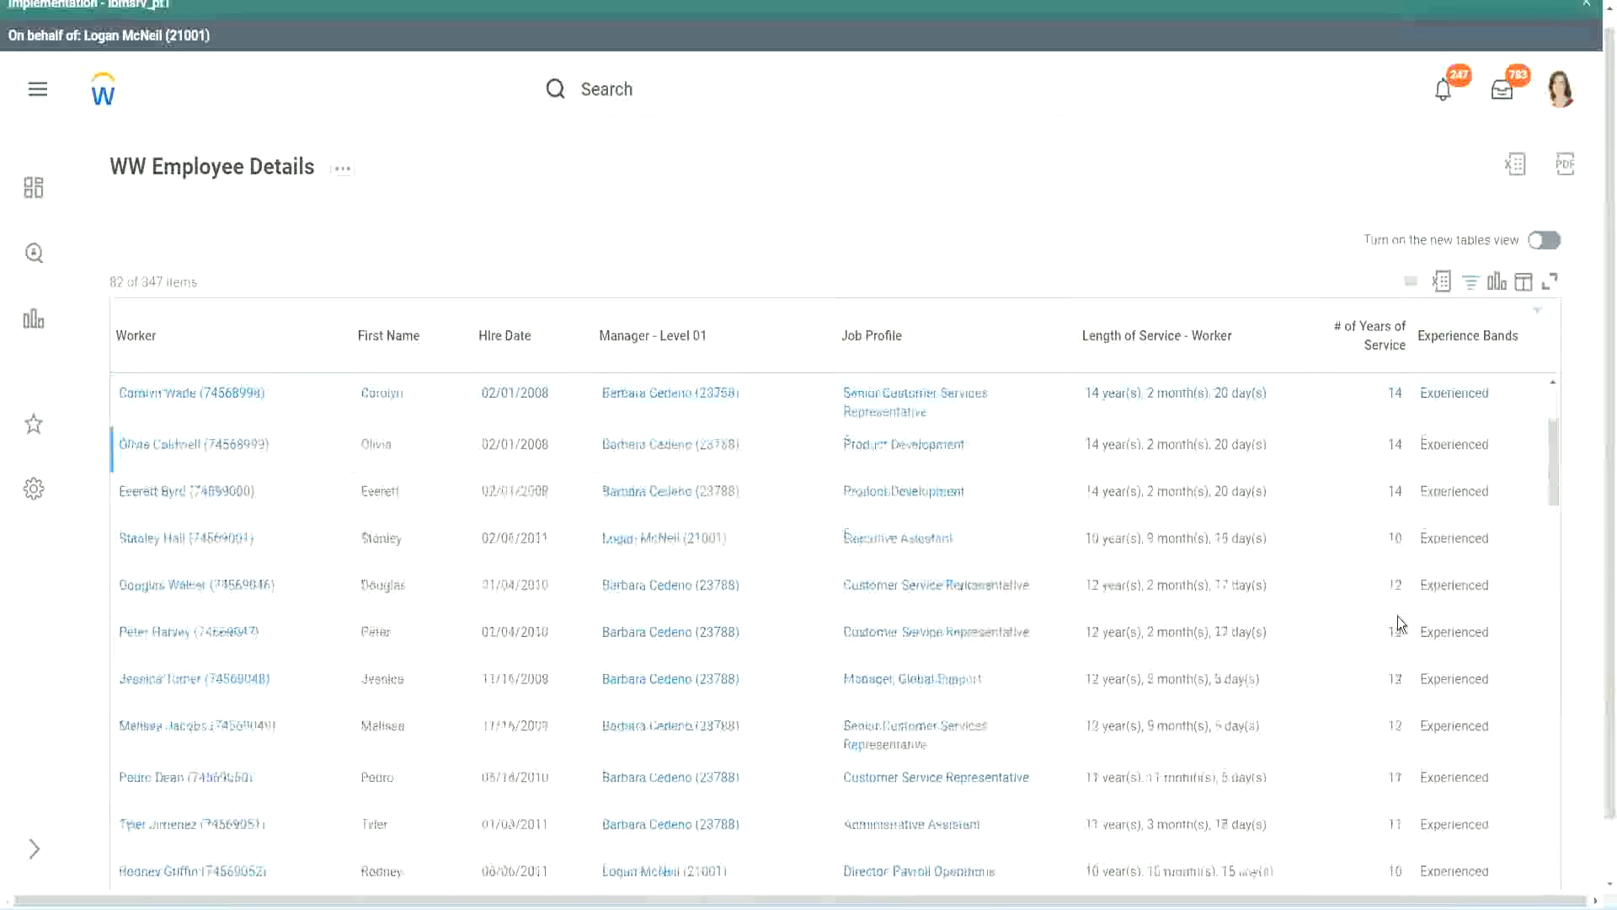
scroll(1397, 615, down, 2)
double_click(1391, 444)
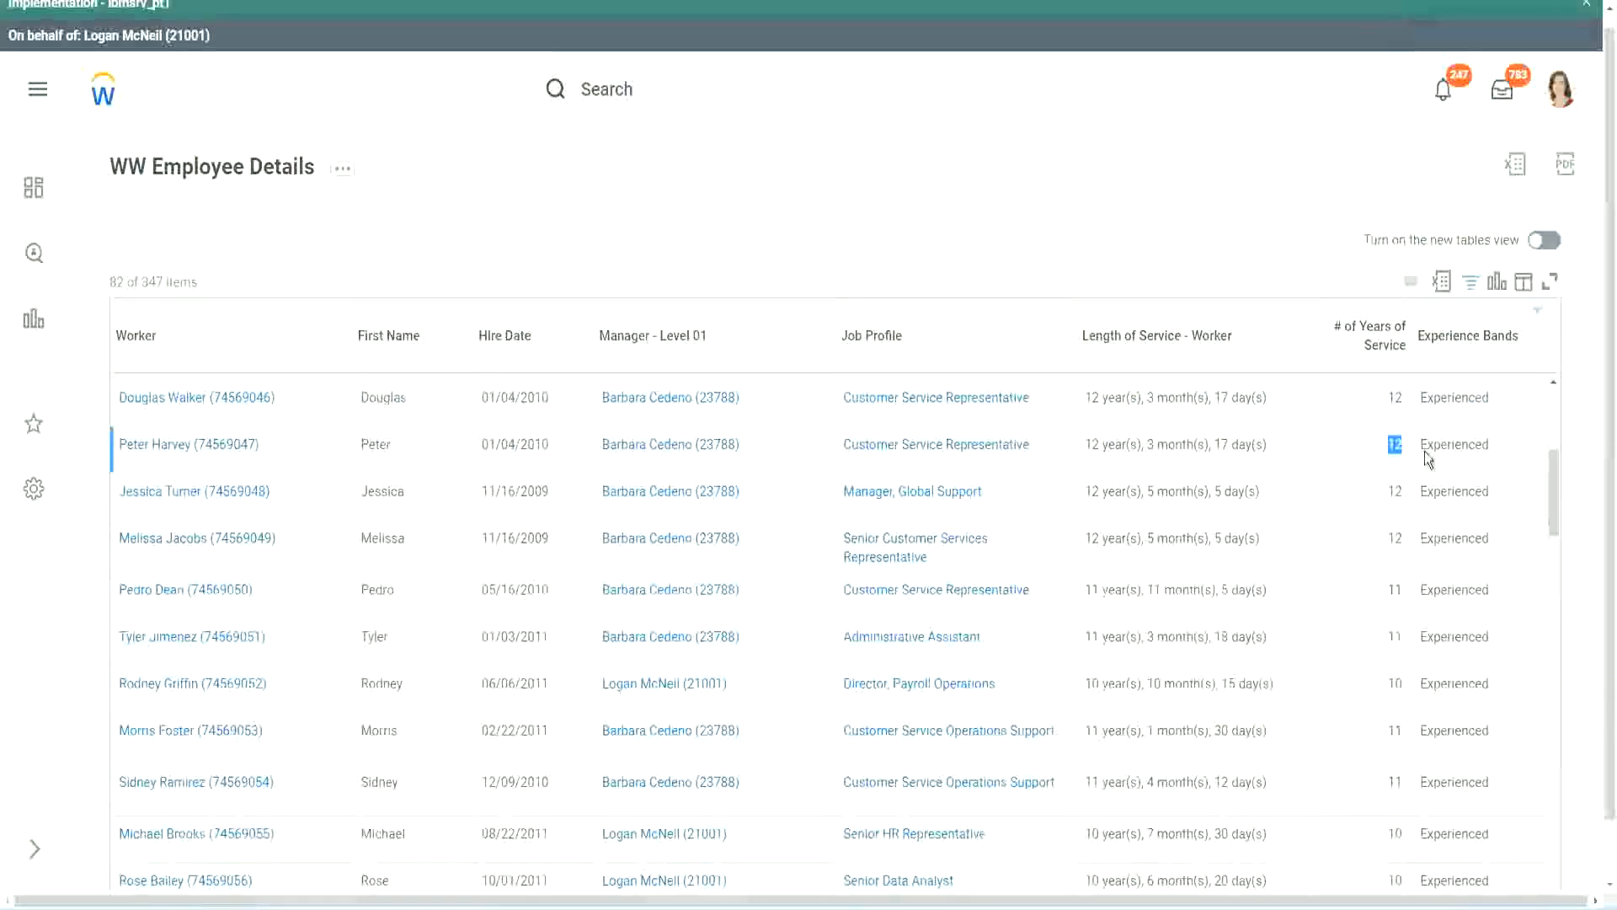
double_click(1428, 444)
scroll(1386, 666, down, 2)
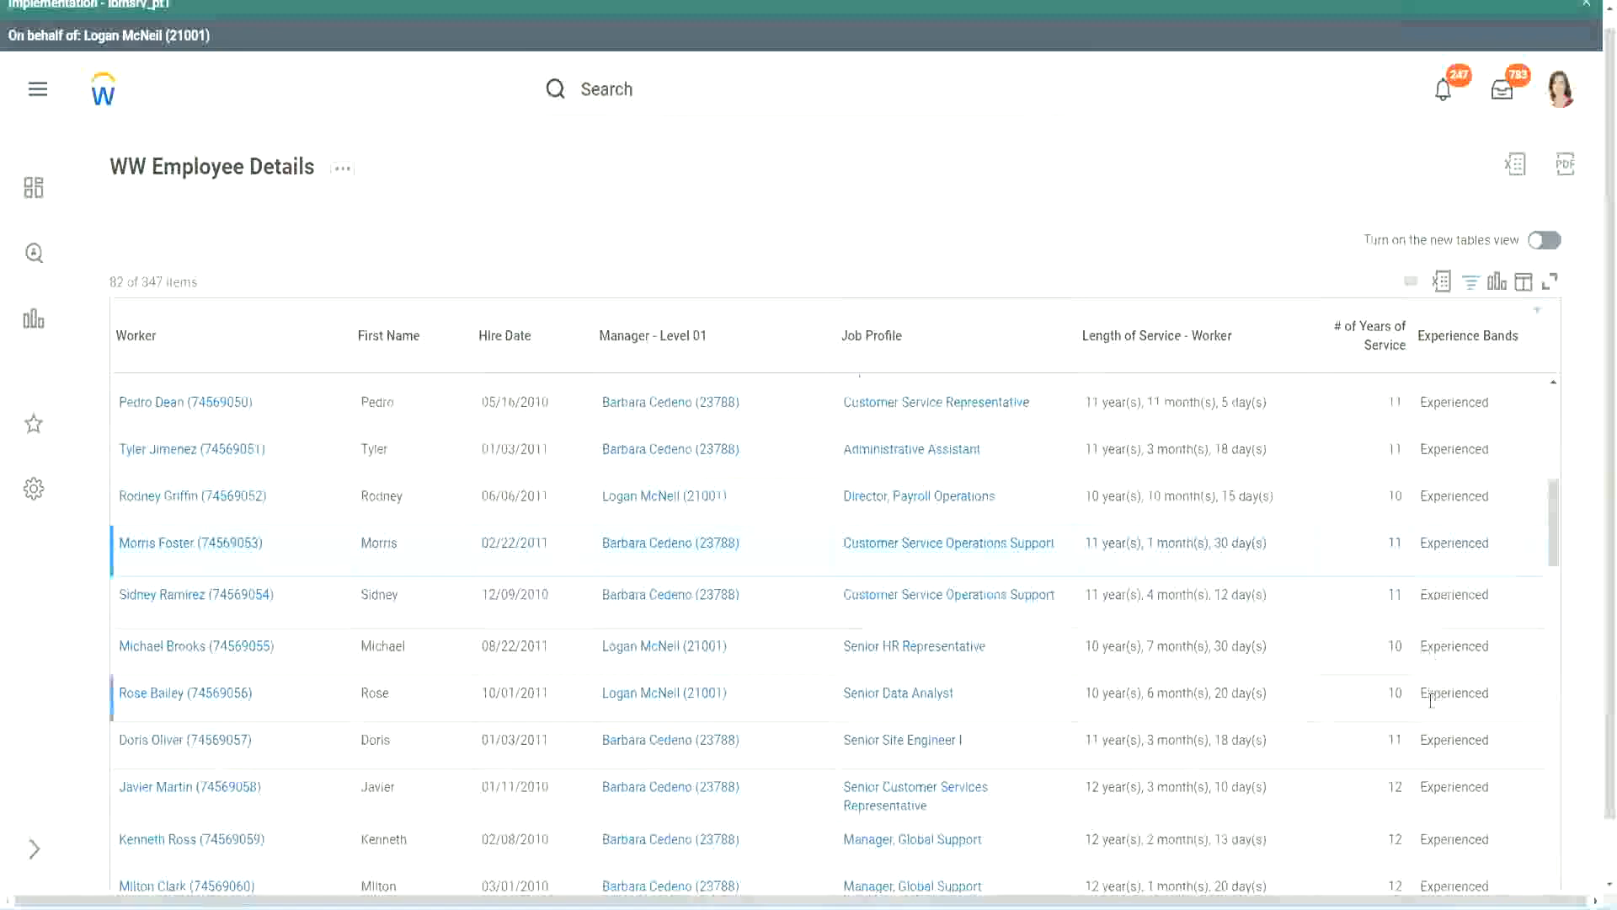
scroll(1430, 699, down, 5)
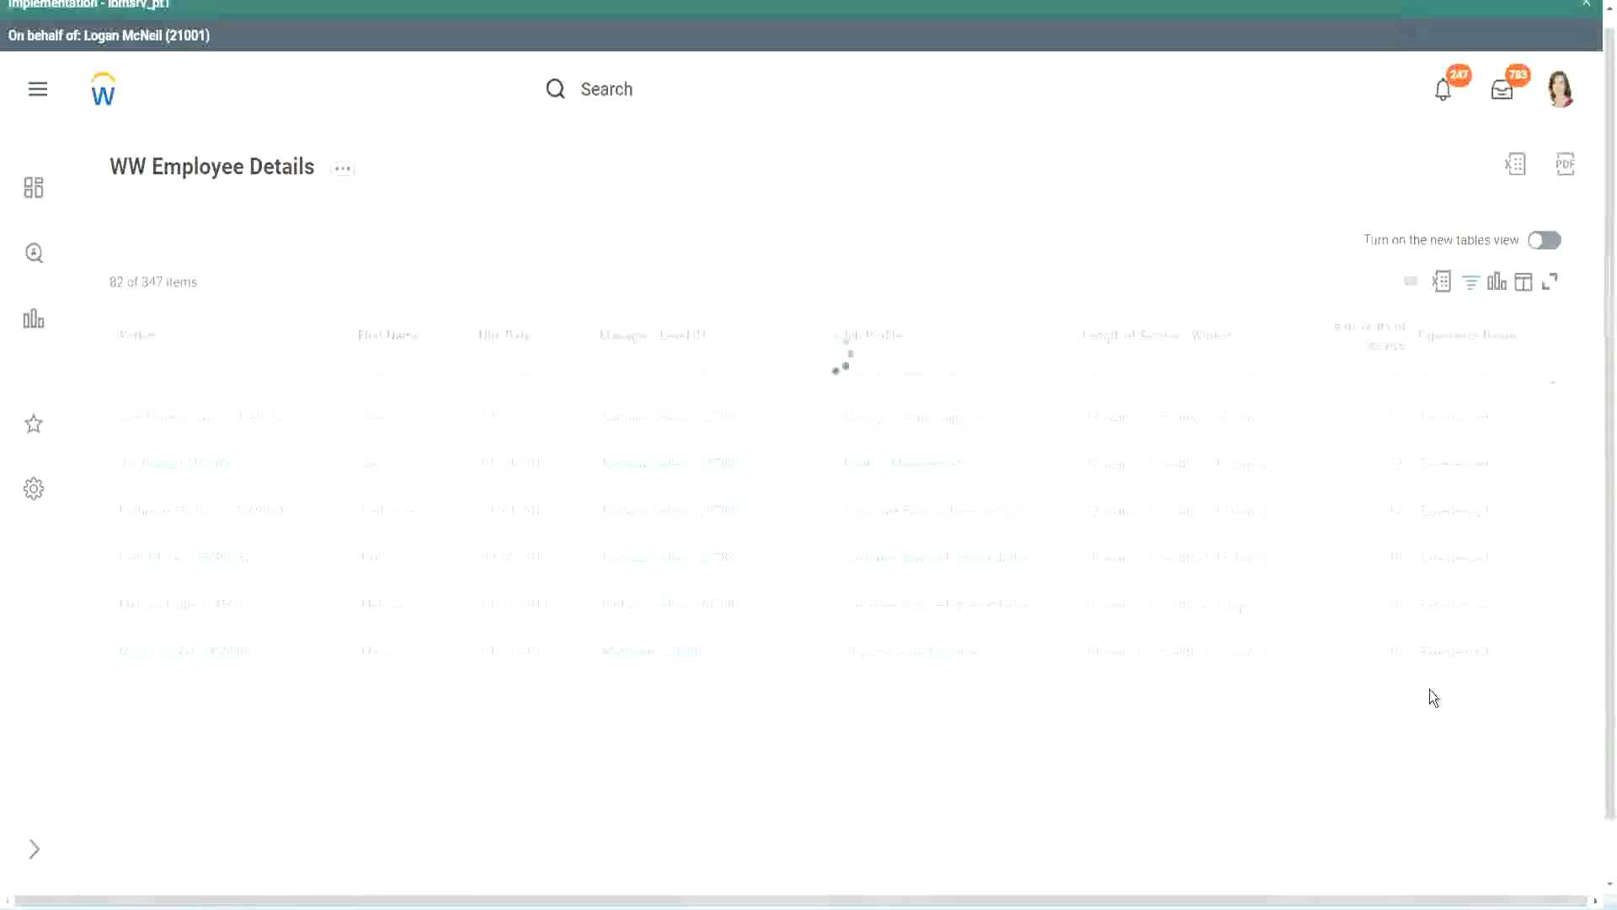